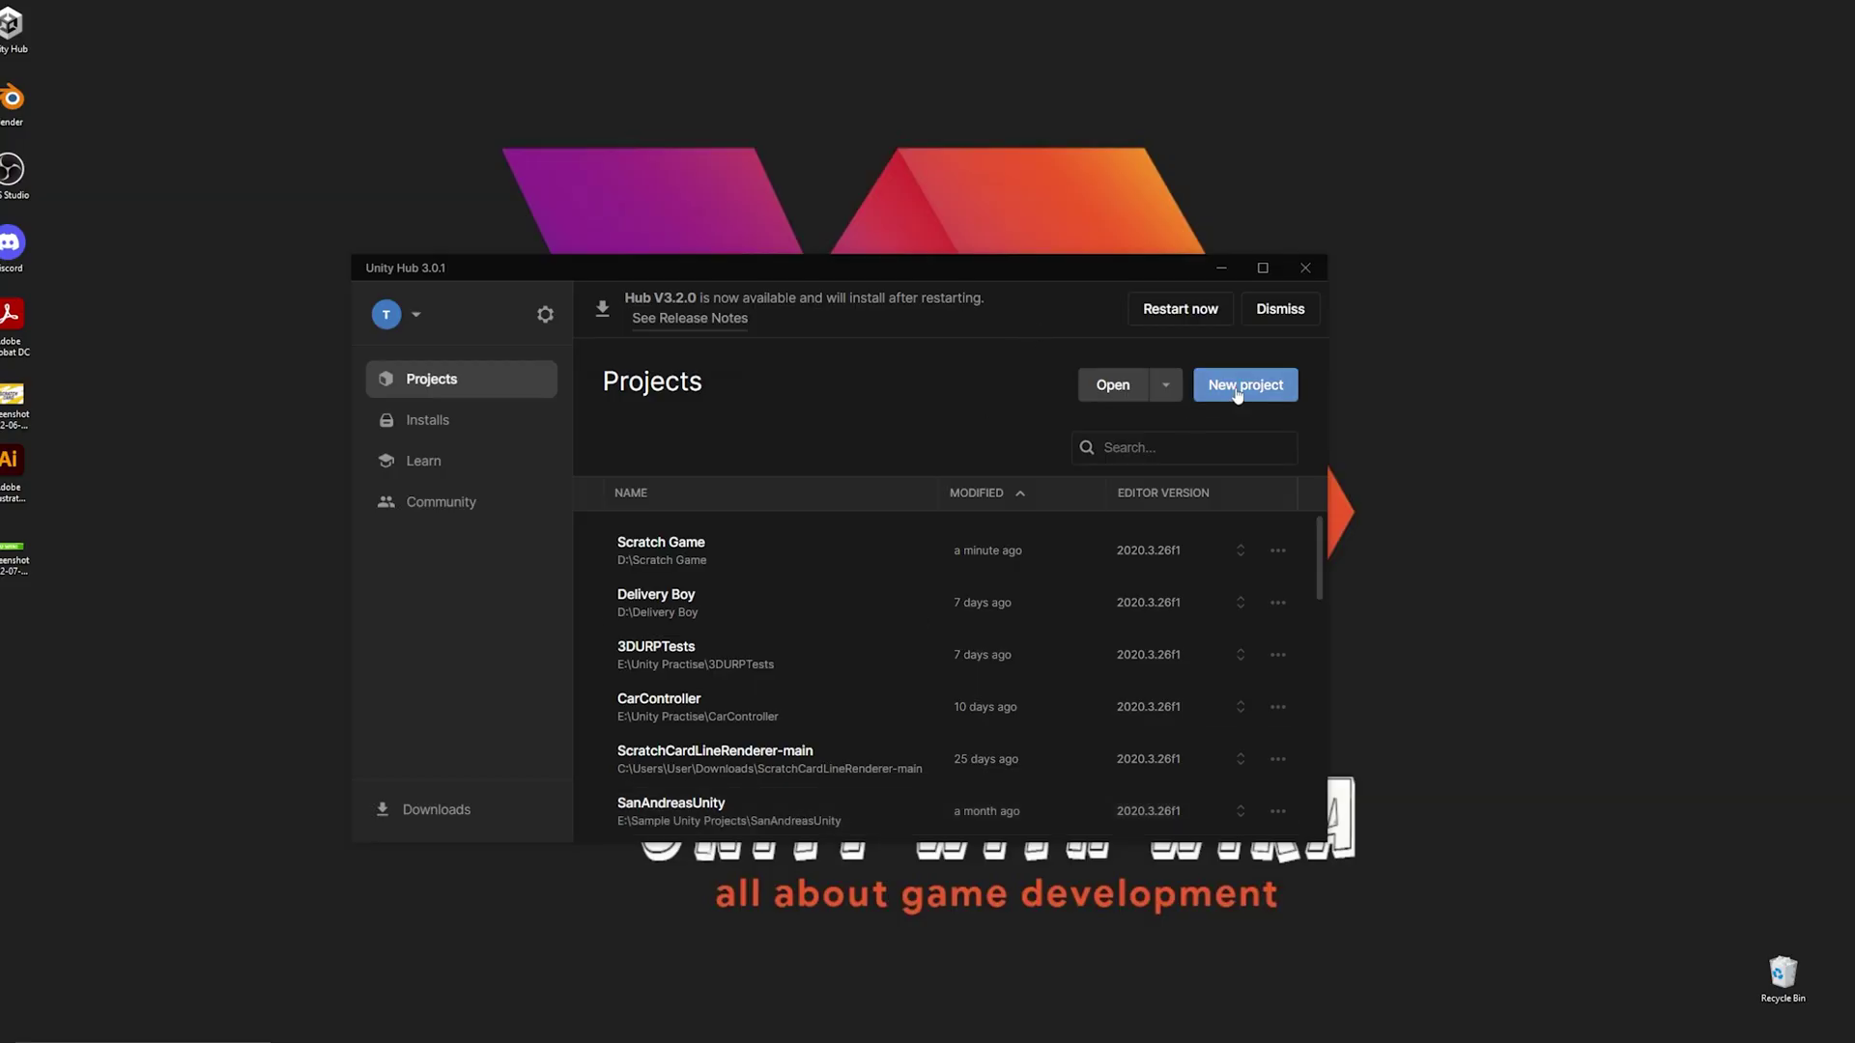
Step: Create a new project from the 2D core template, naming it Unity Scene Transition
{"action": "left_click", "coordinate": [1245, 384]}
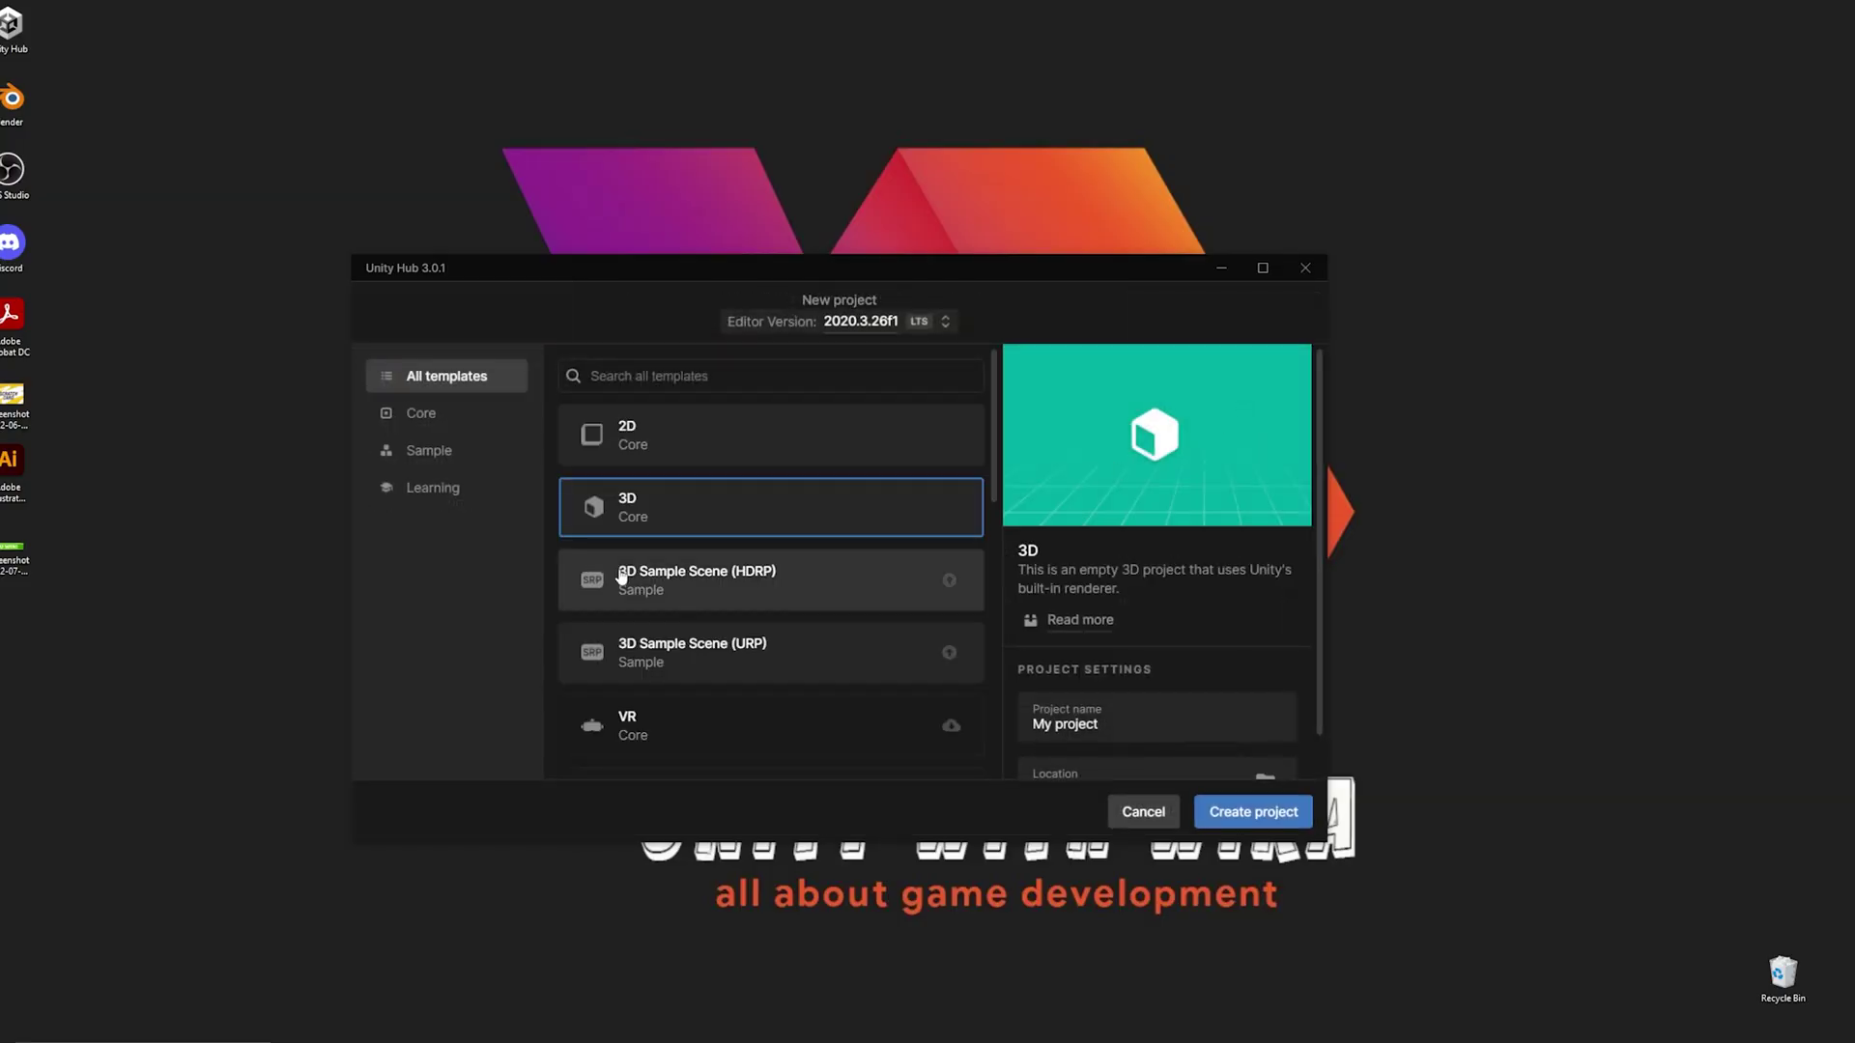
{"action": "left_click", "coordinate": [704, 451]}
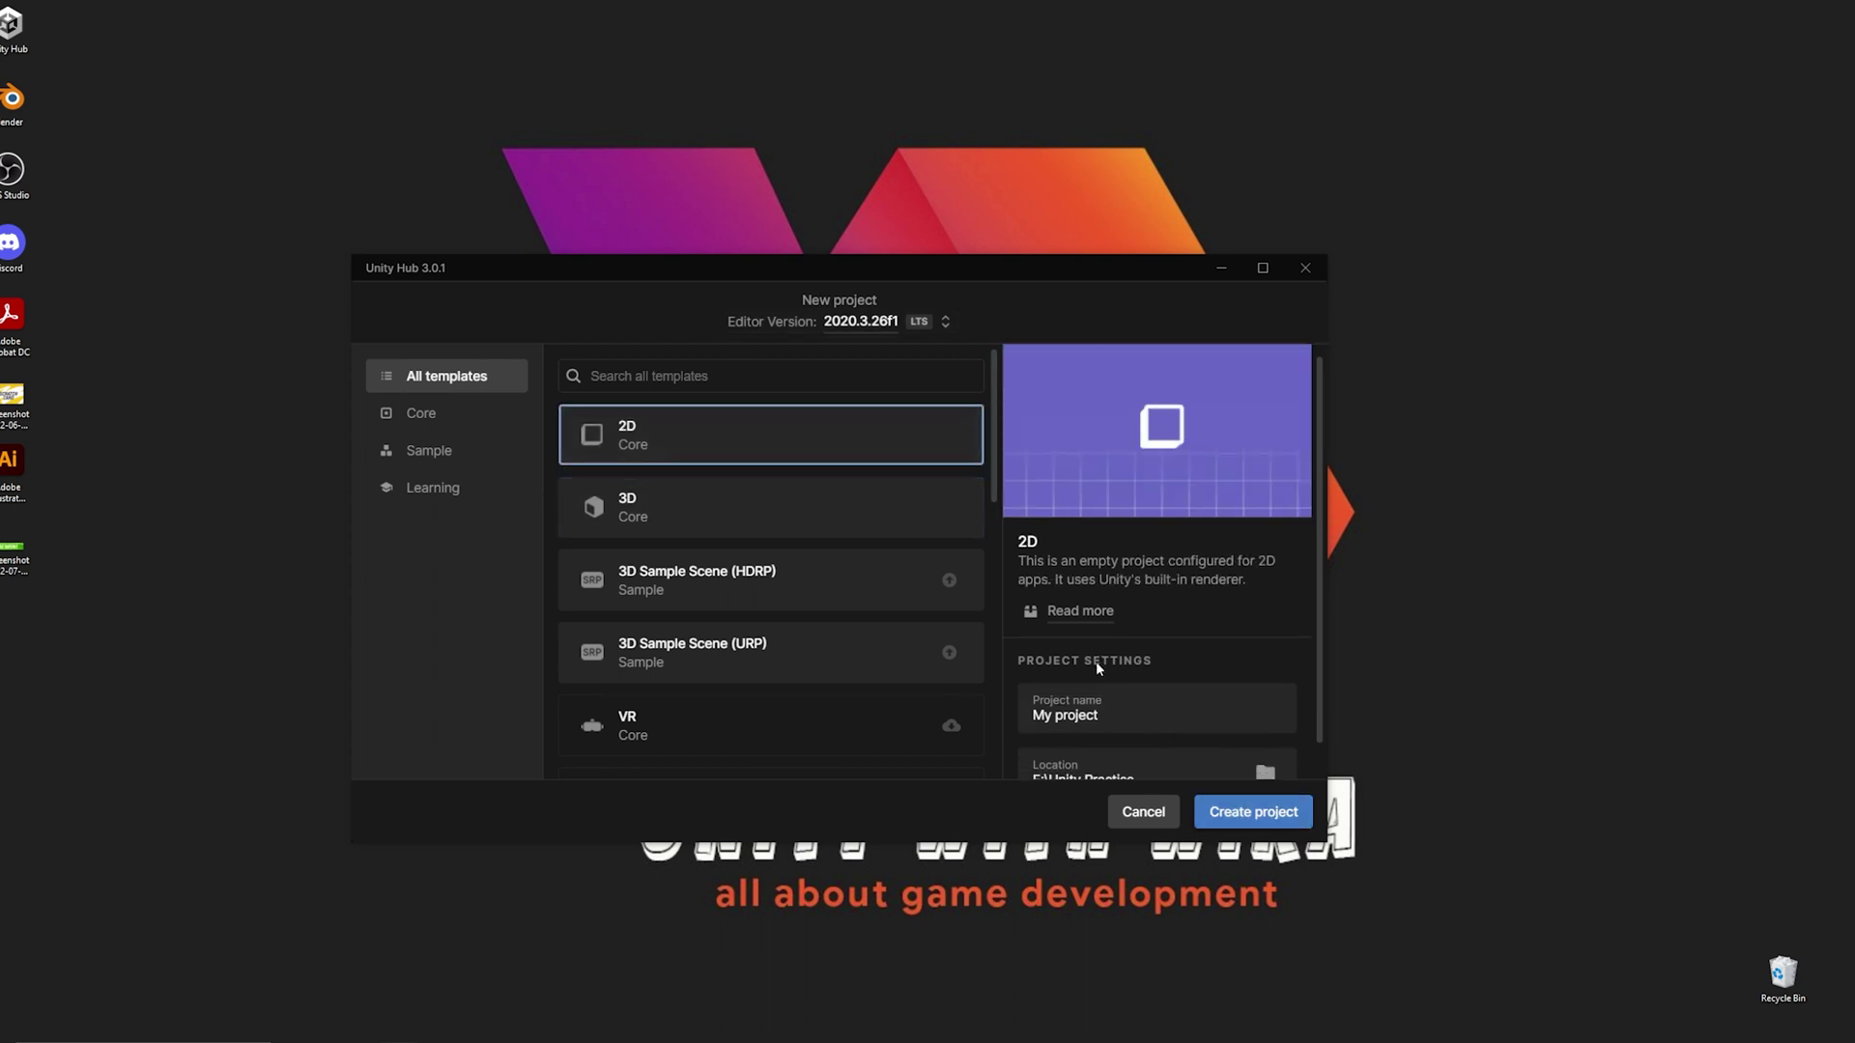
{"action": "scroll", "coordinate": [1246, 751], "scroll_direction": "down", "scroll_amount": 1}
{"action": "left_click_drag", "start_coordinate": [1104, 681], "coordinate": [928, 687]}
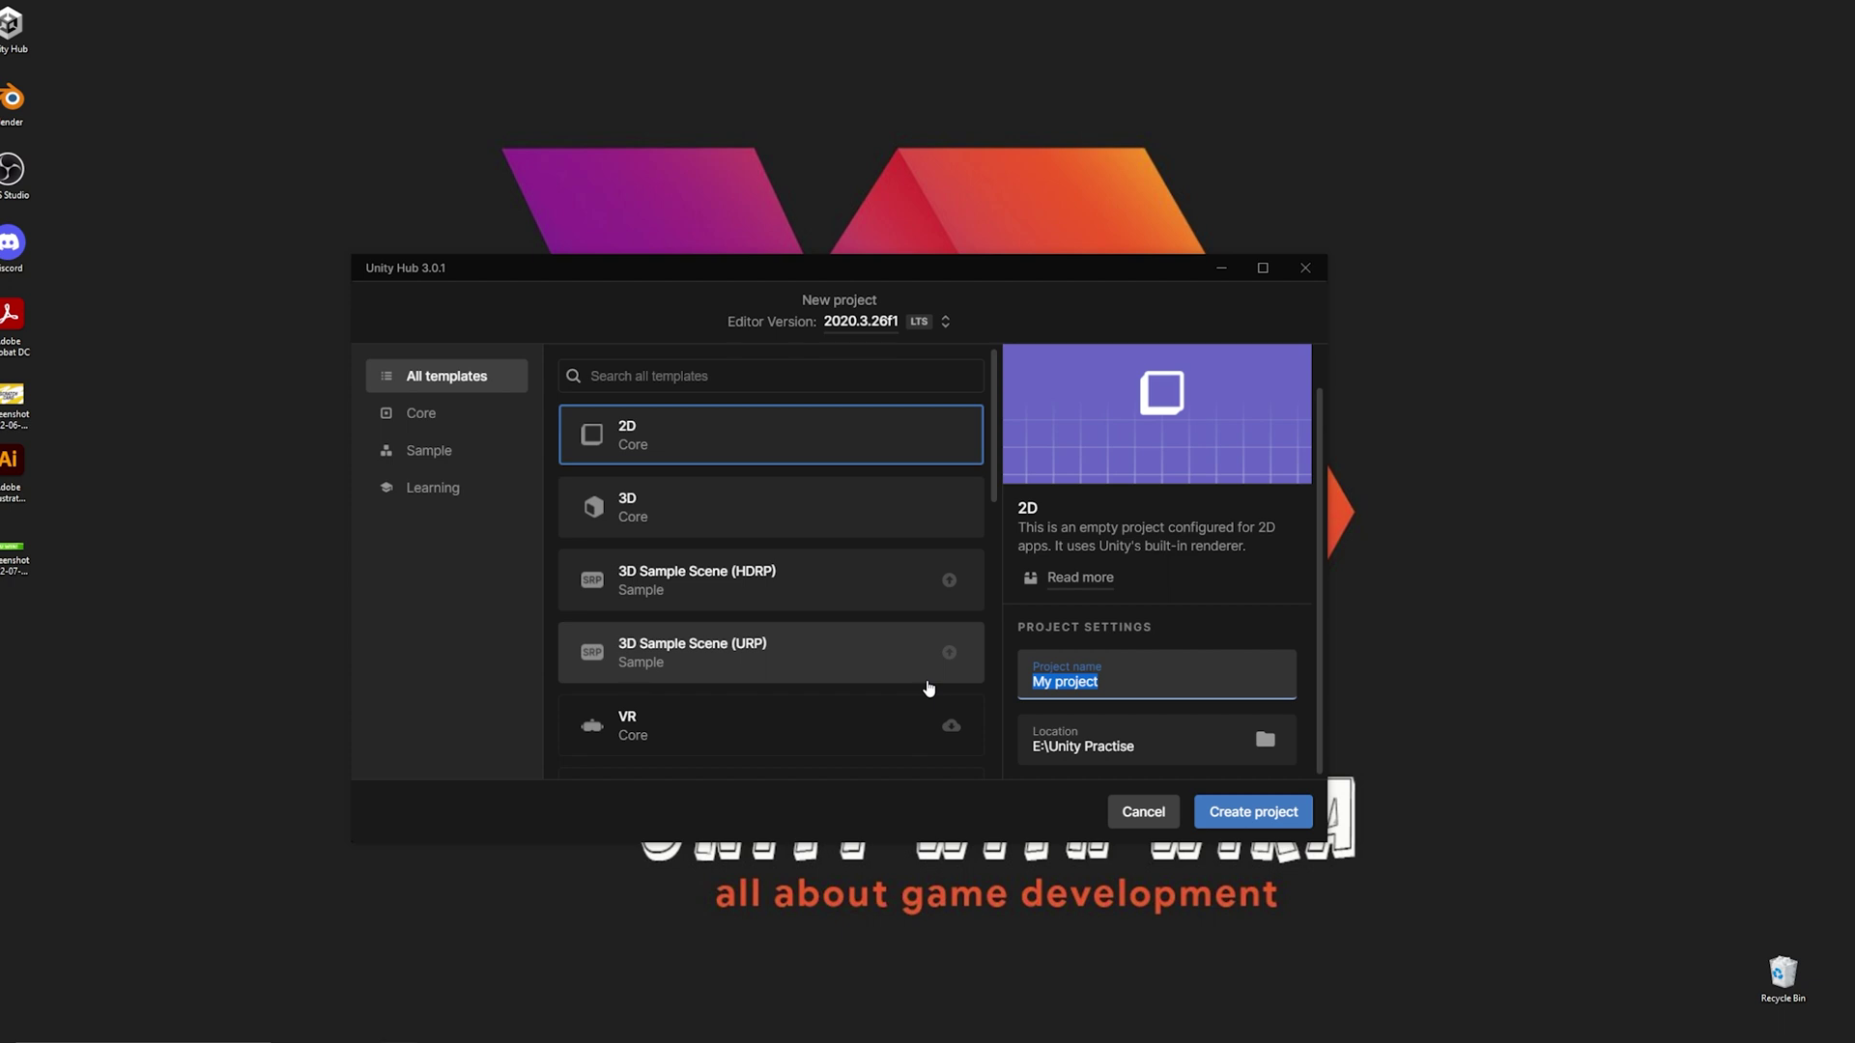
{"action": "type", "text": "Uni"}
{"action": "type", "text": "ne Transition"}
{"action": "left_click", "coordinate": [1233, 812]}
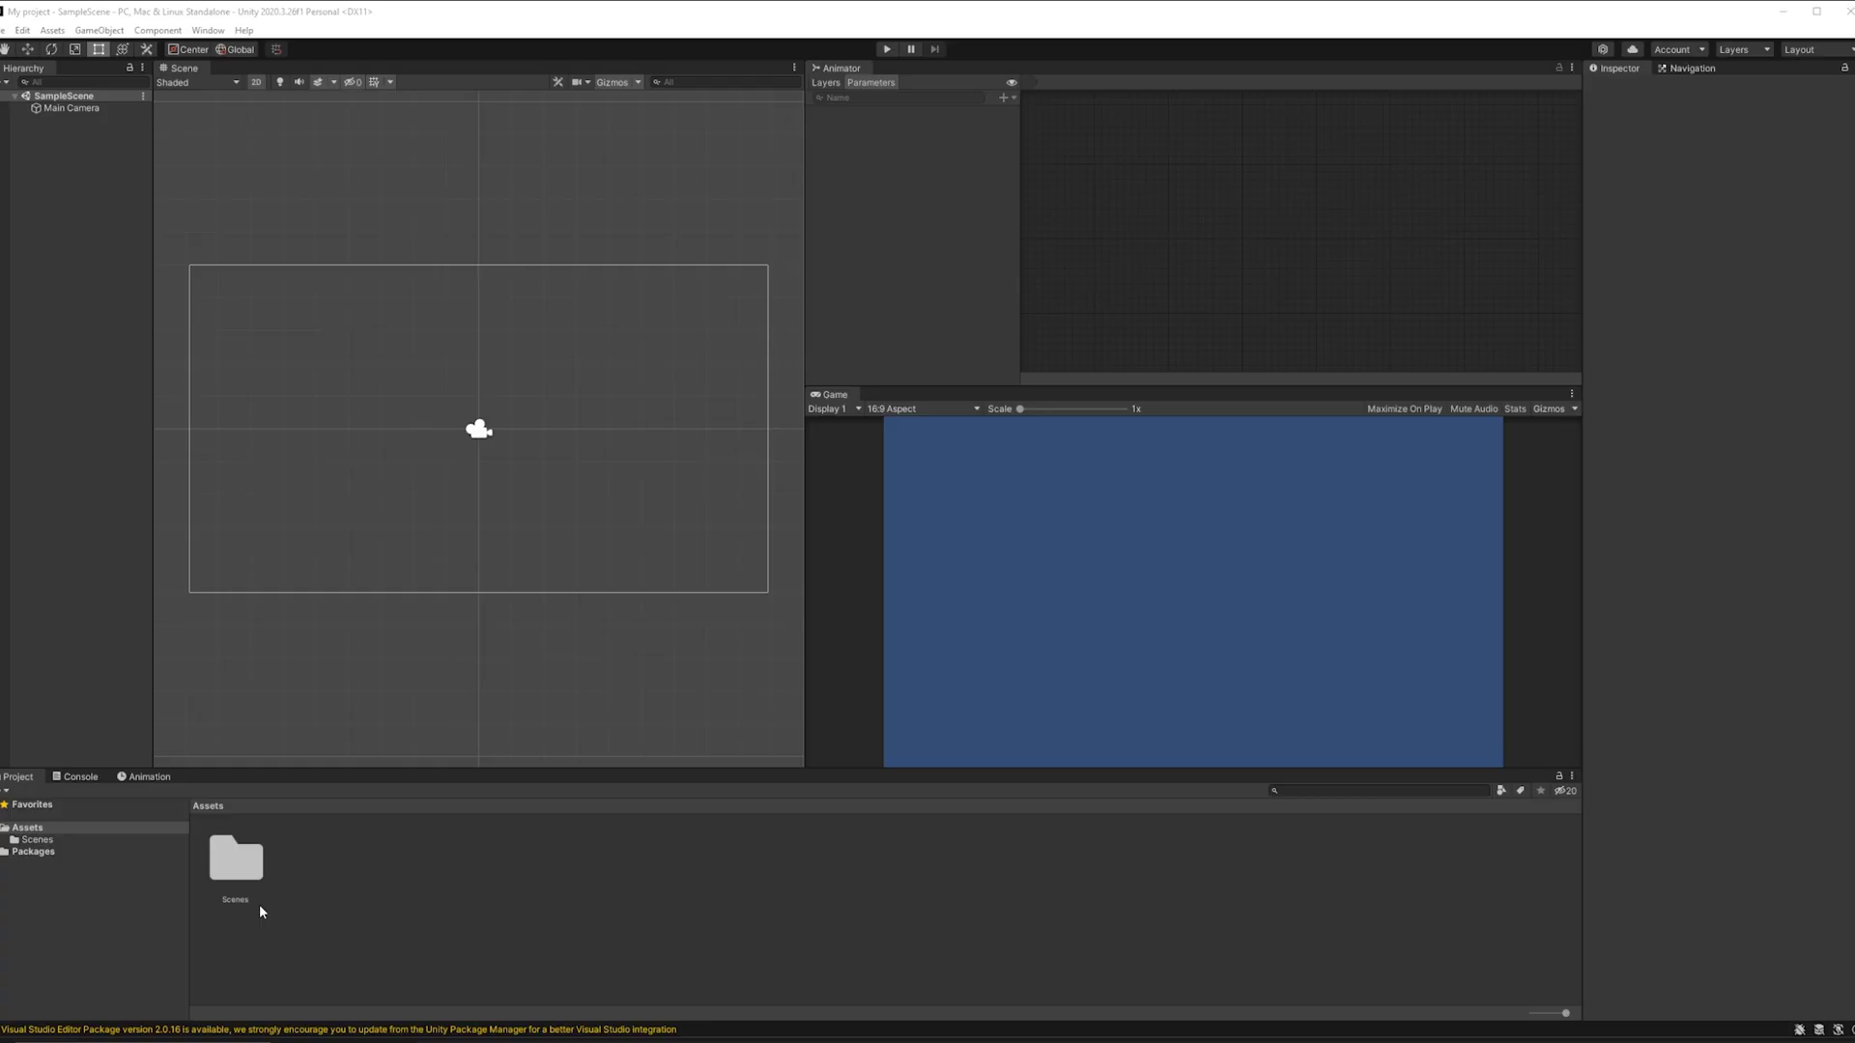
Step: Rename the SampleScene asset in the Scenes folder to Scene1 and reload the open scene
{"action": "double_click", "coordinate": [235, 869]}
{"action": "left_click", "coordinate": [239, 864]}
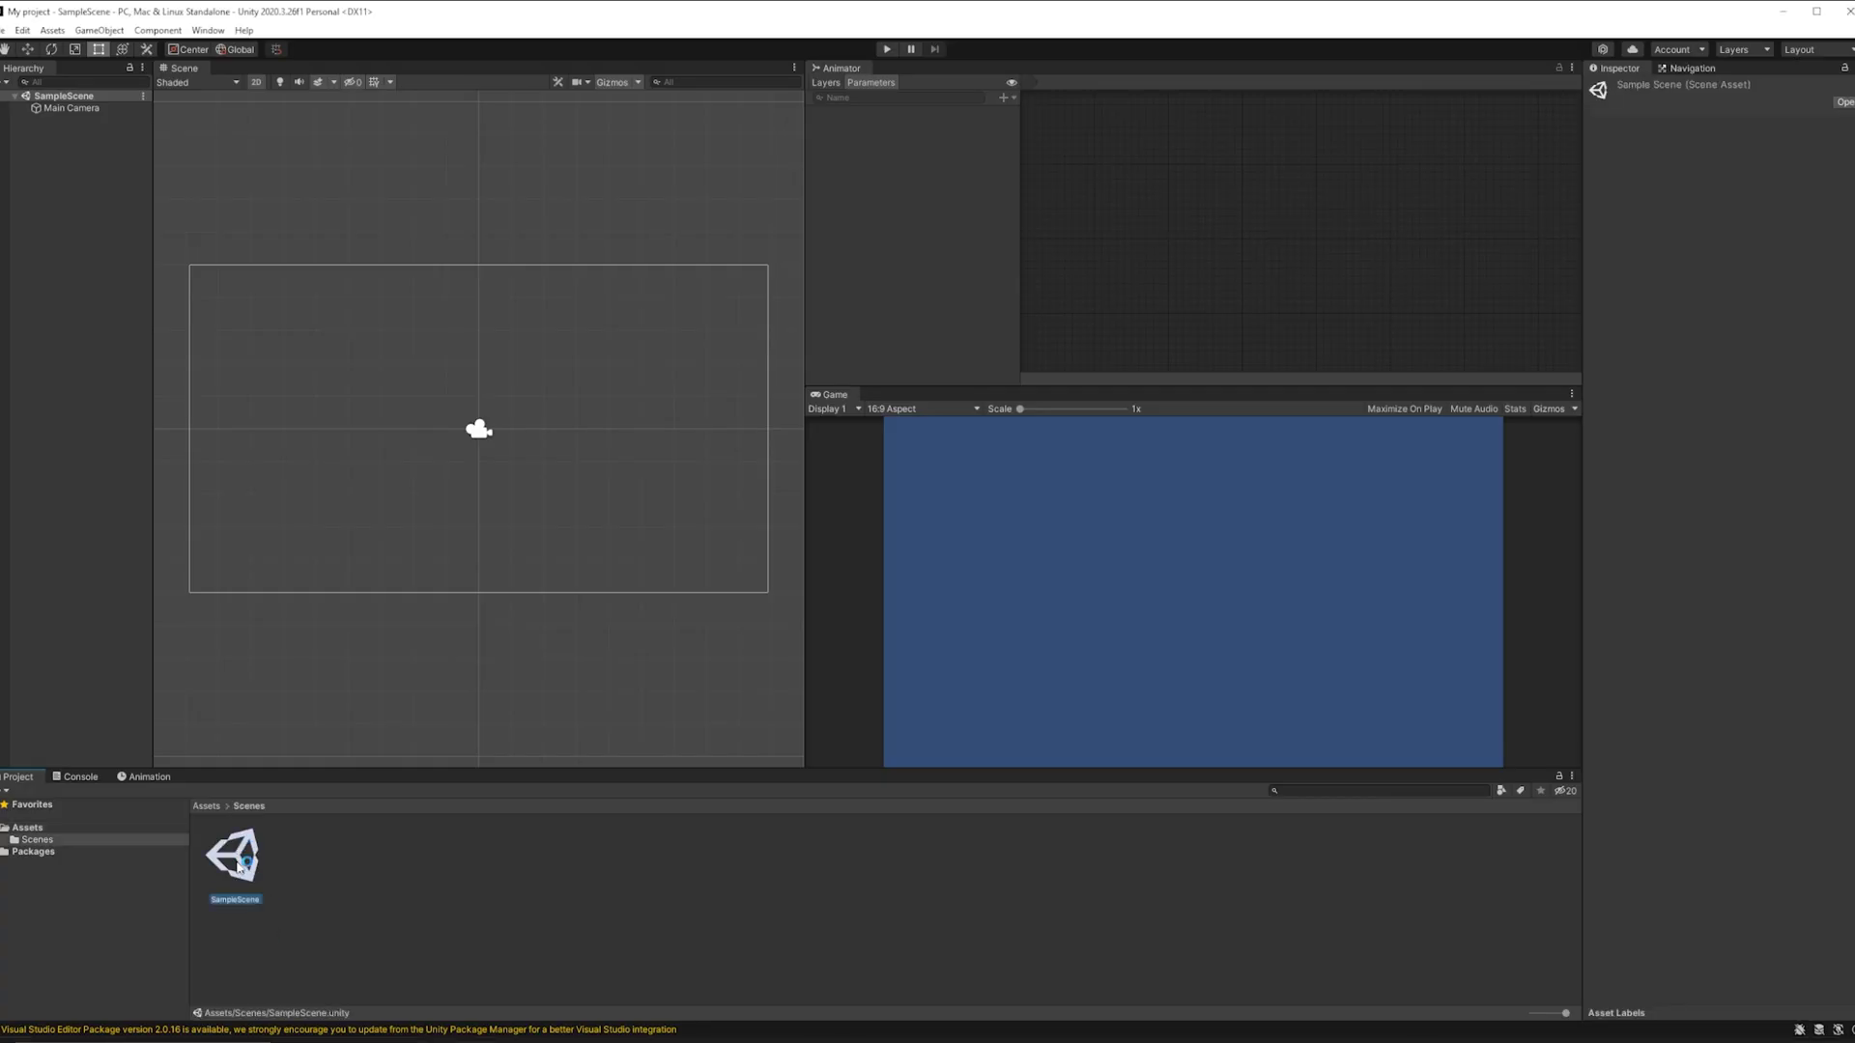
{"action": "left_click", "coordinate": [236, 902]}
{"action": "type", "text": "Scene1"}
{"action": "key", "text": "Return"}
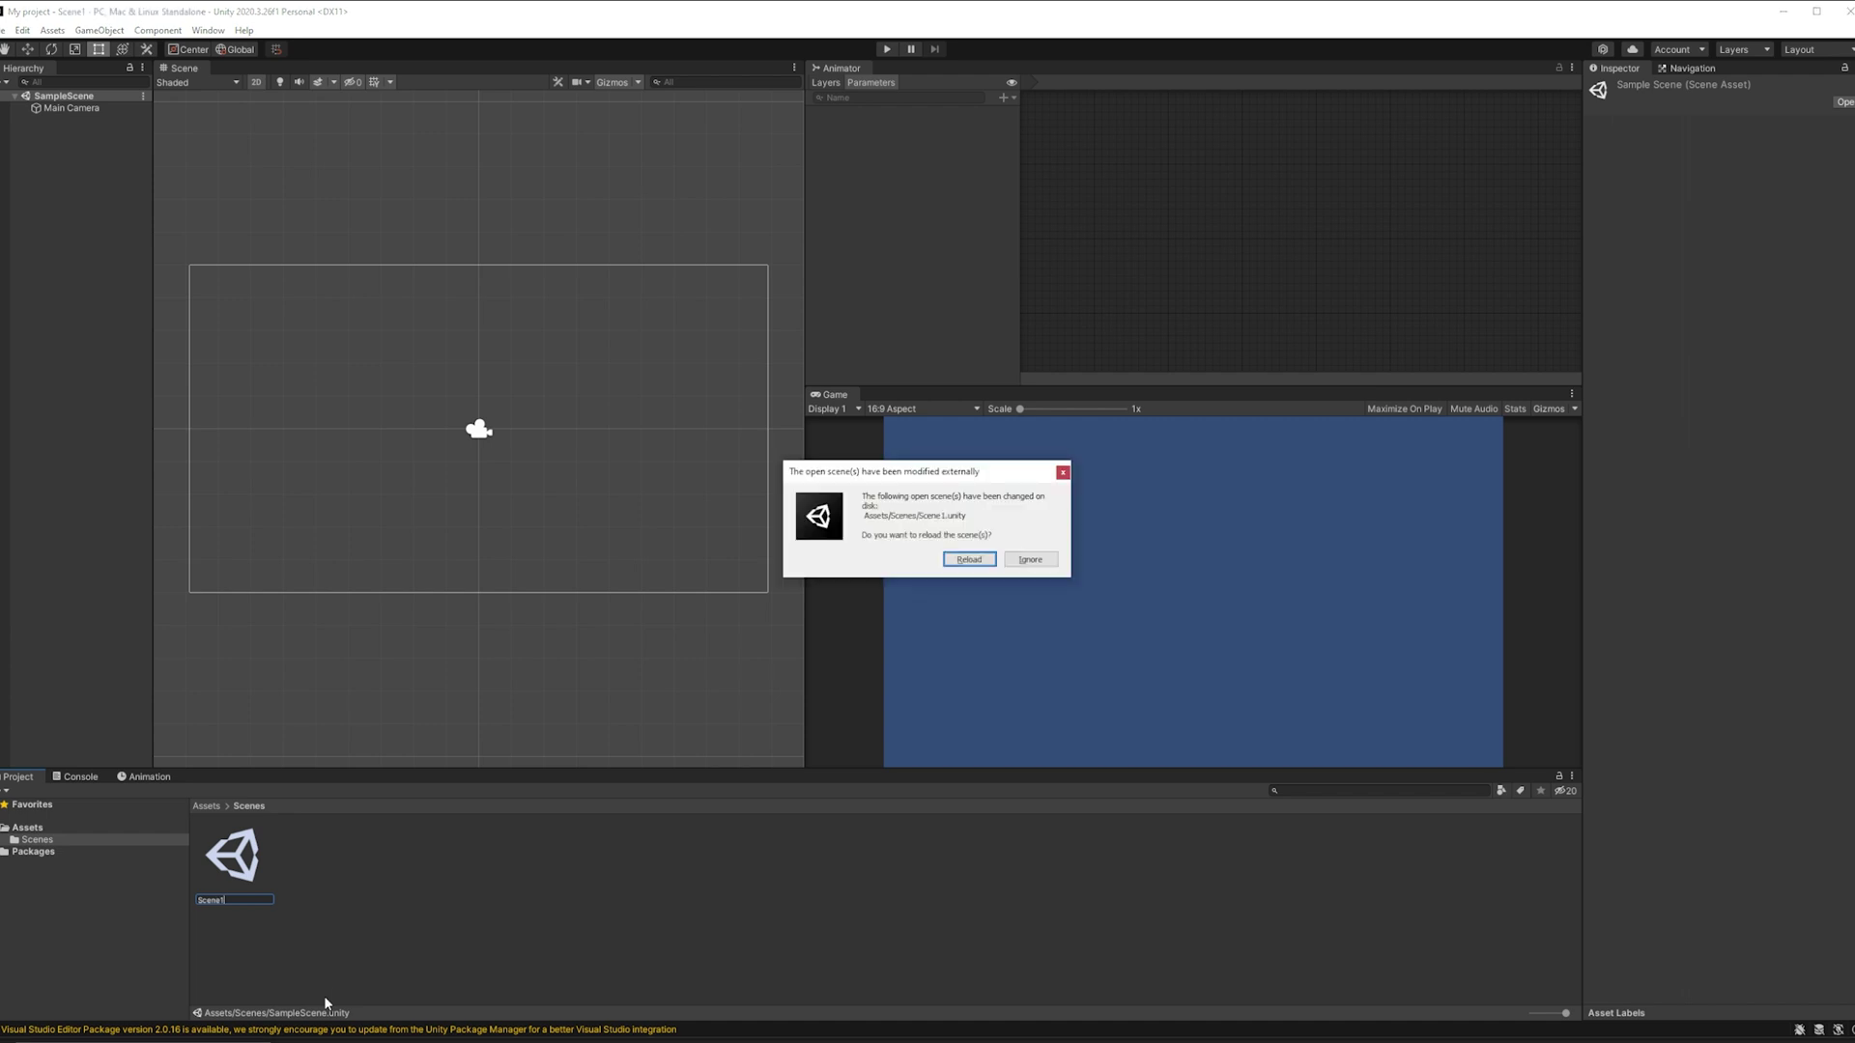
{"action": "left_click", "coordinate": [969, 560]}
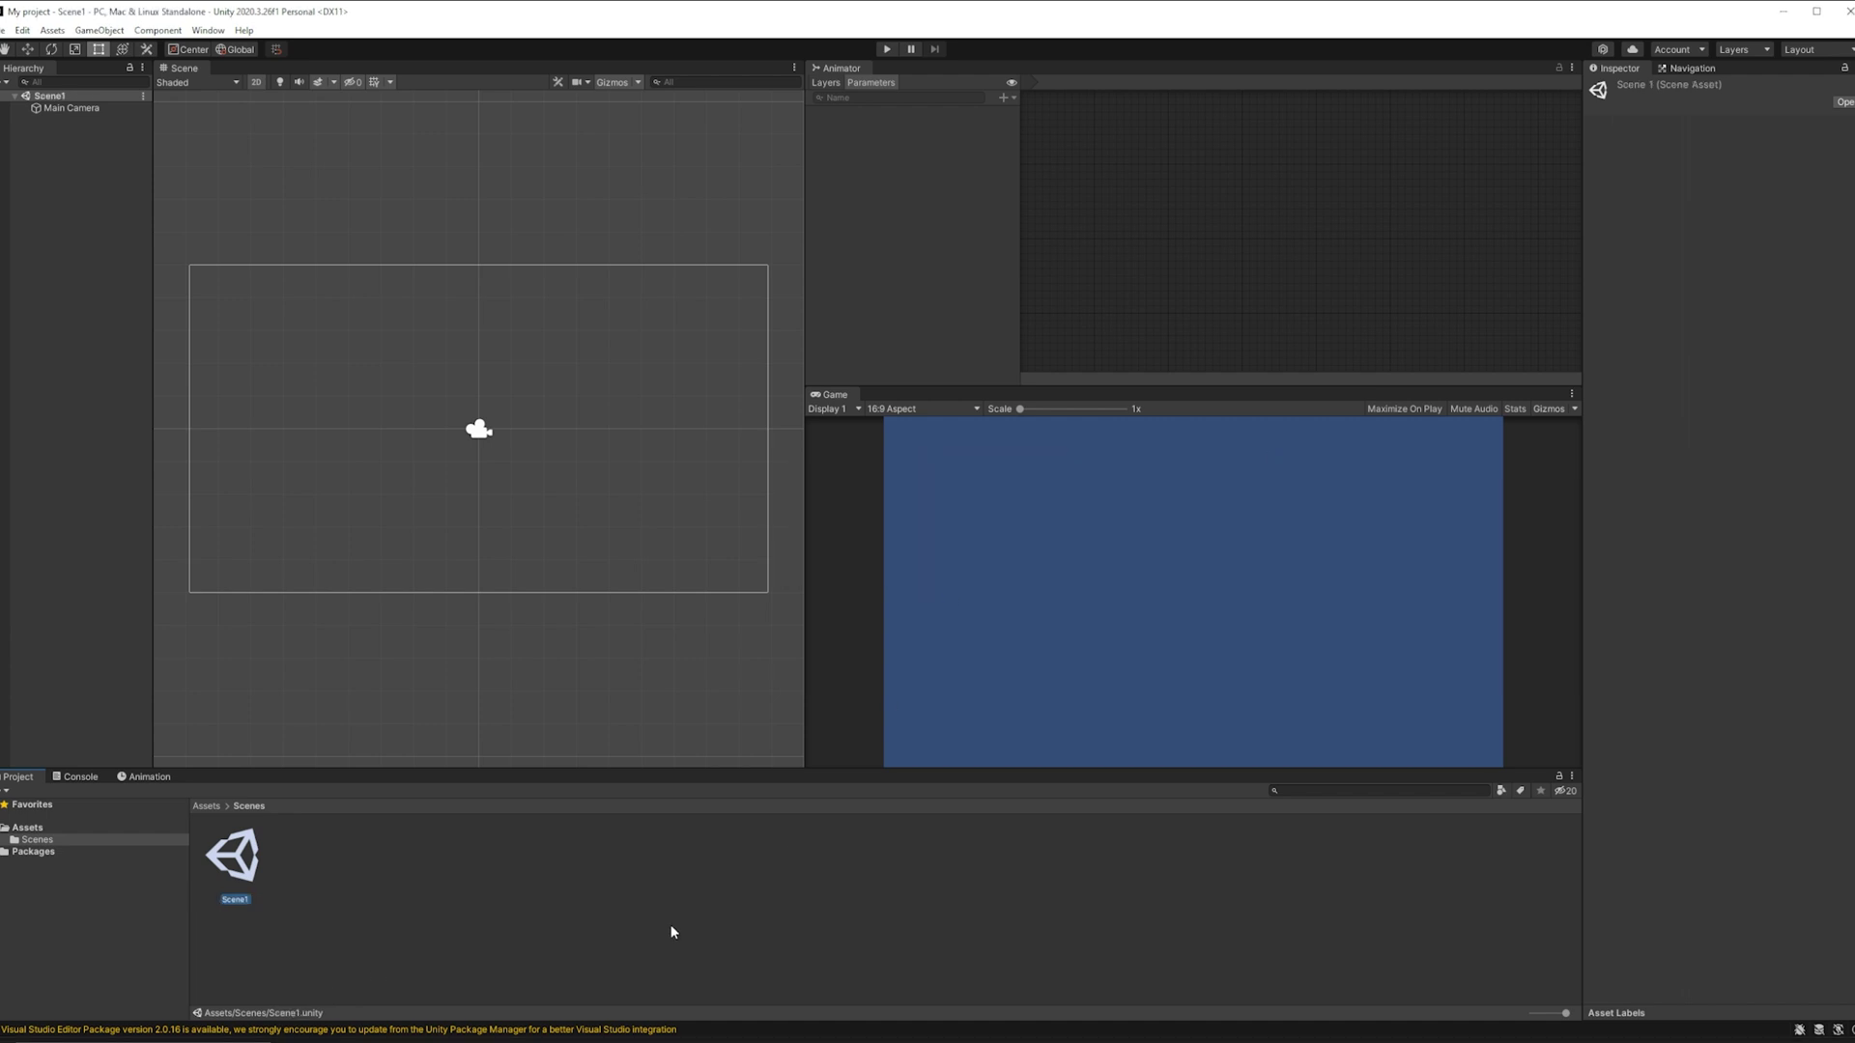
Step: Create a second scene asset named Scene2 in the Scenes folder
{"action": "right_click", "coordinate": [408, 860]}
{"action": "mouse_move", "coordinate": [521, 470]}
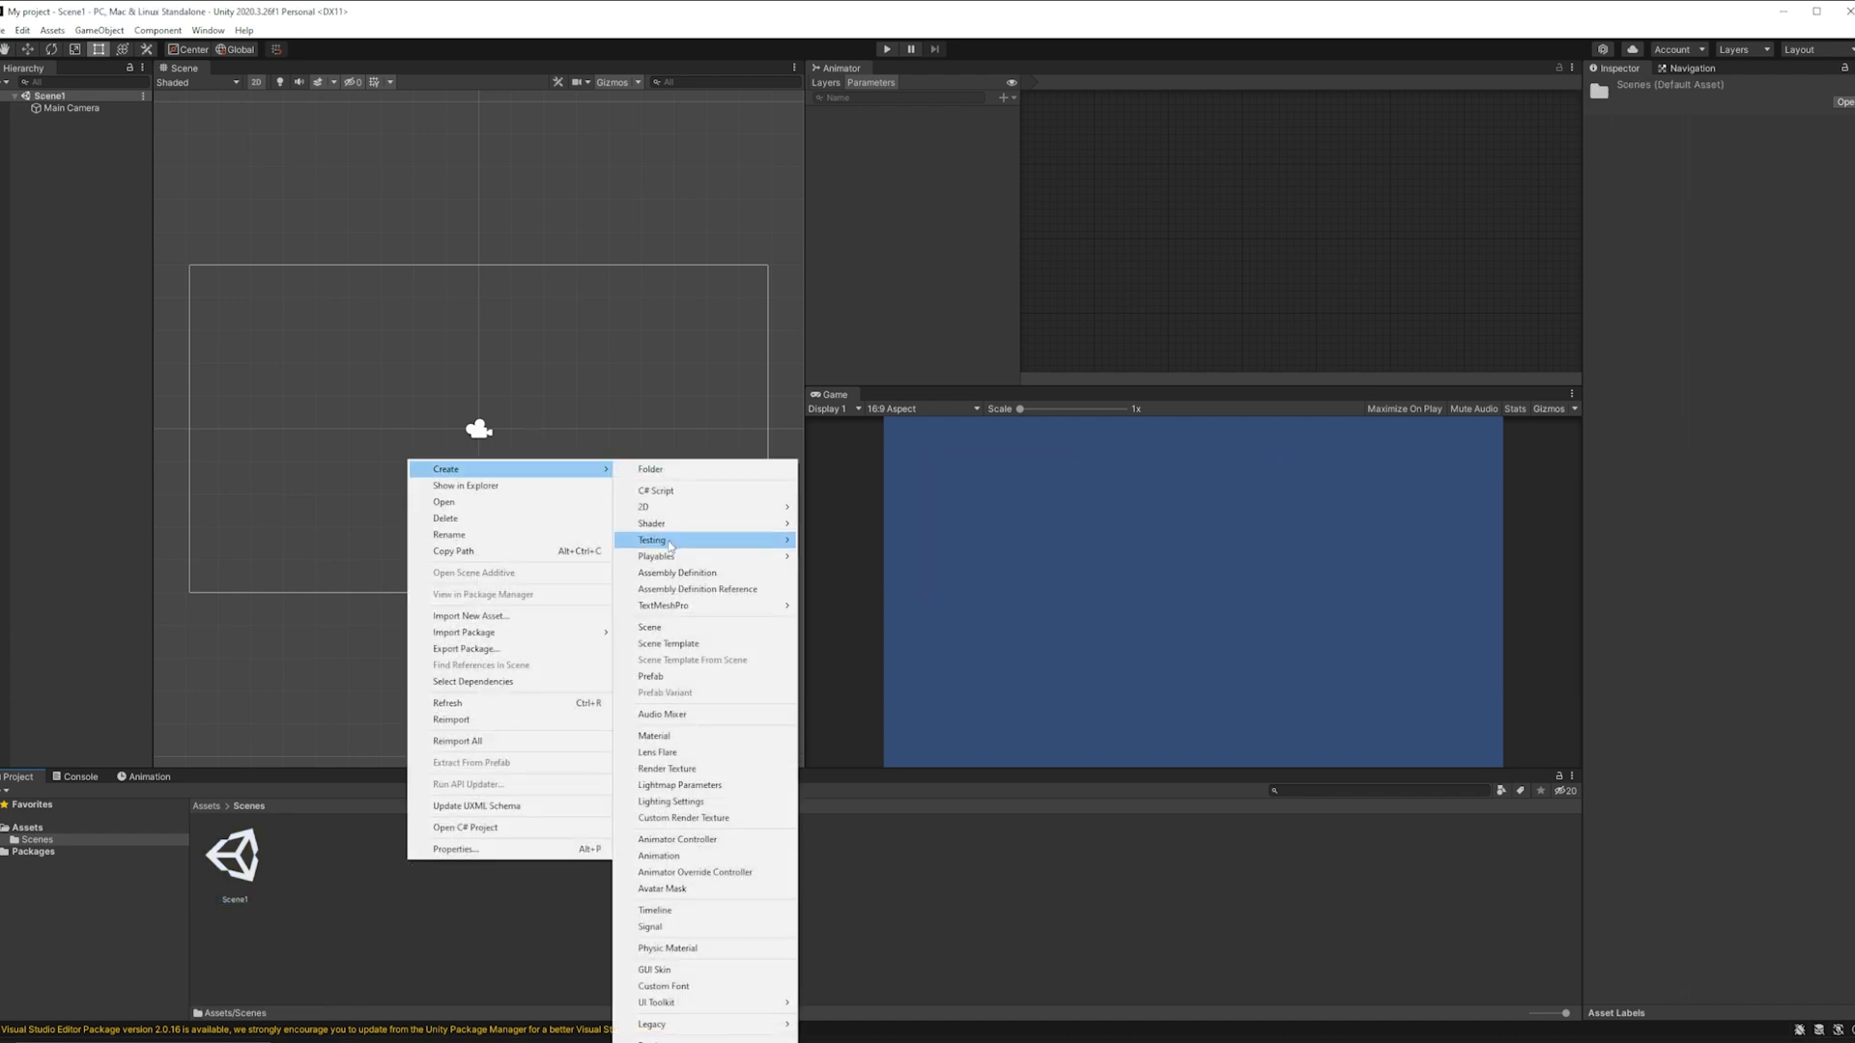
{"action": "left_click", "coordinate": [676, 627]}
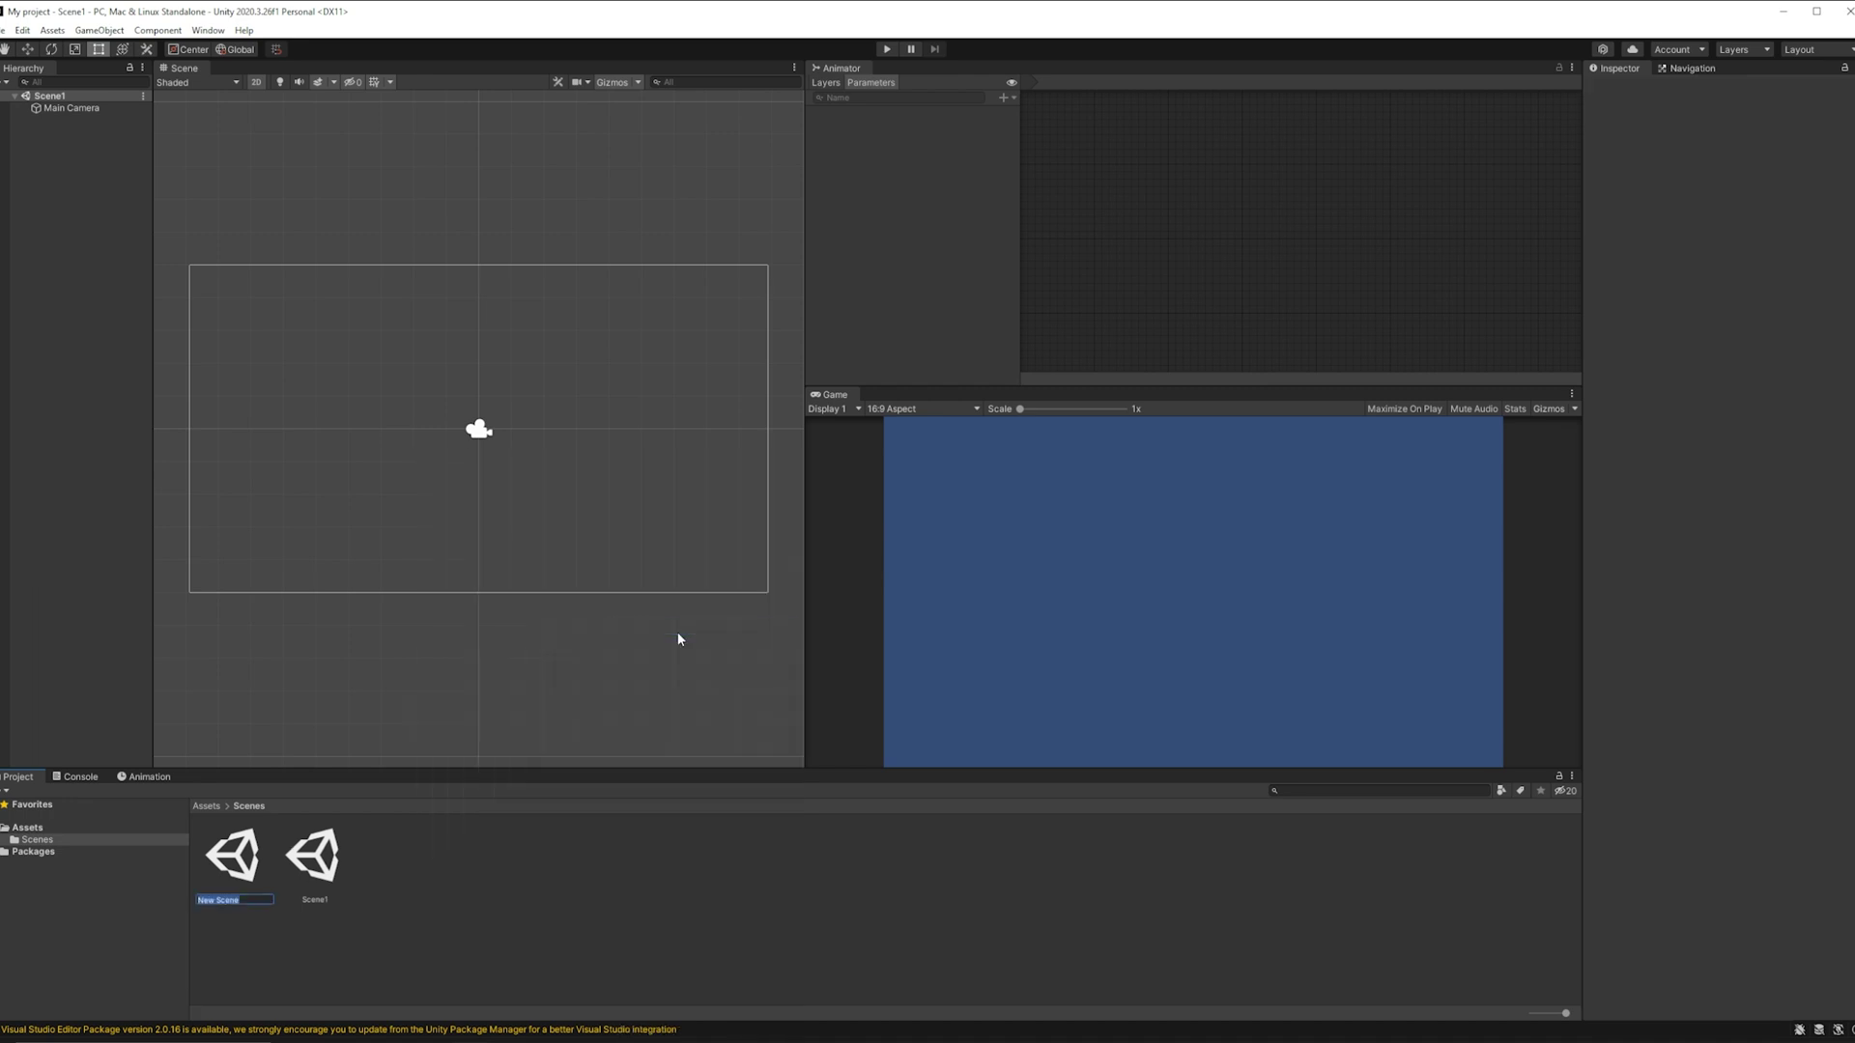
{"action": "type", "text": "Scene"}
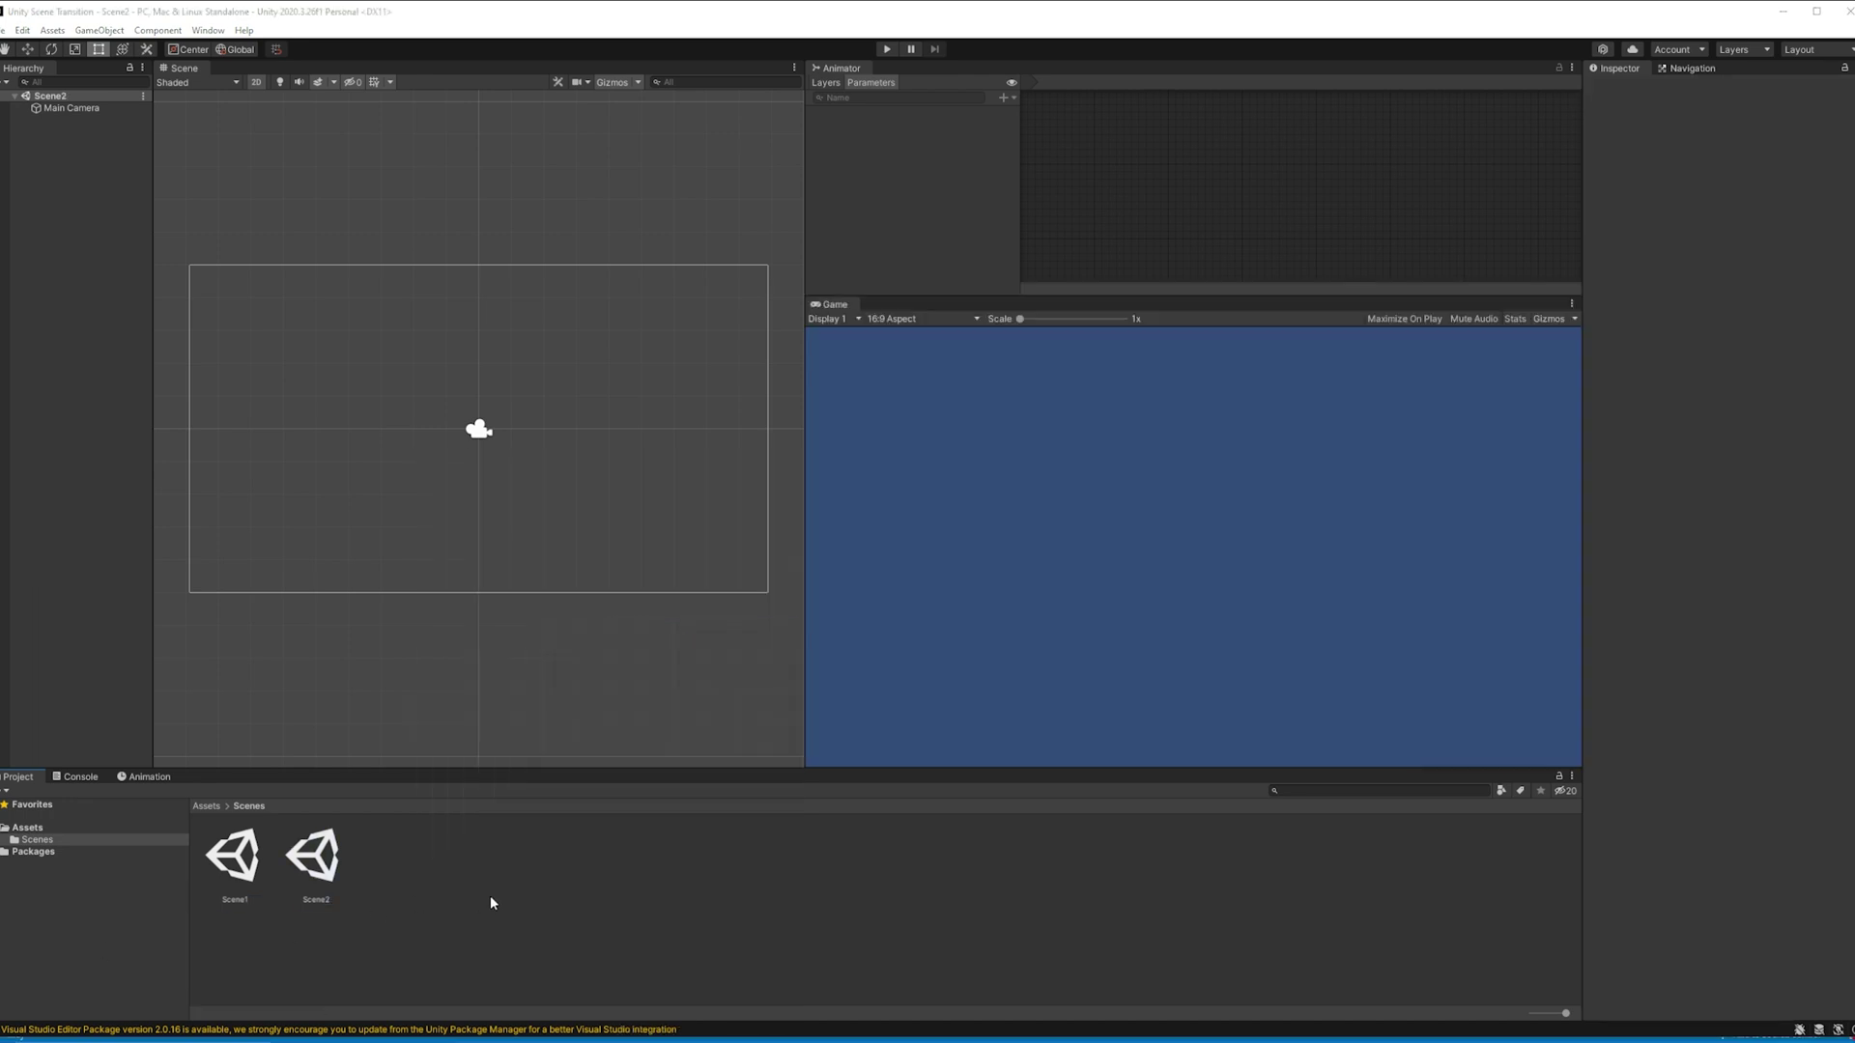
Step: Create a C# script named SceneLoader in the Scenes folder
{"action": "right_click", "coordinate": [489, 900]}
{"action": "mouse_move", "coordinate": [563, 507]}
{"action": "left_click", "coordinate": [738, 490]}
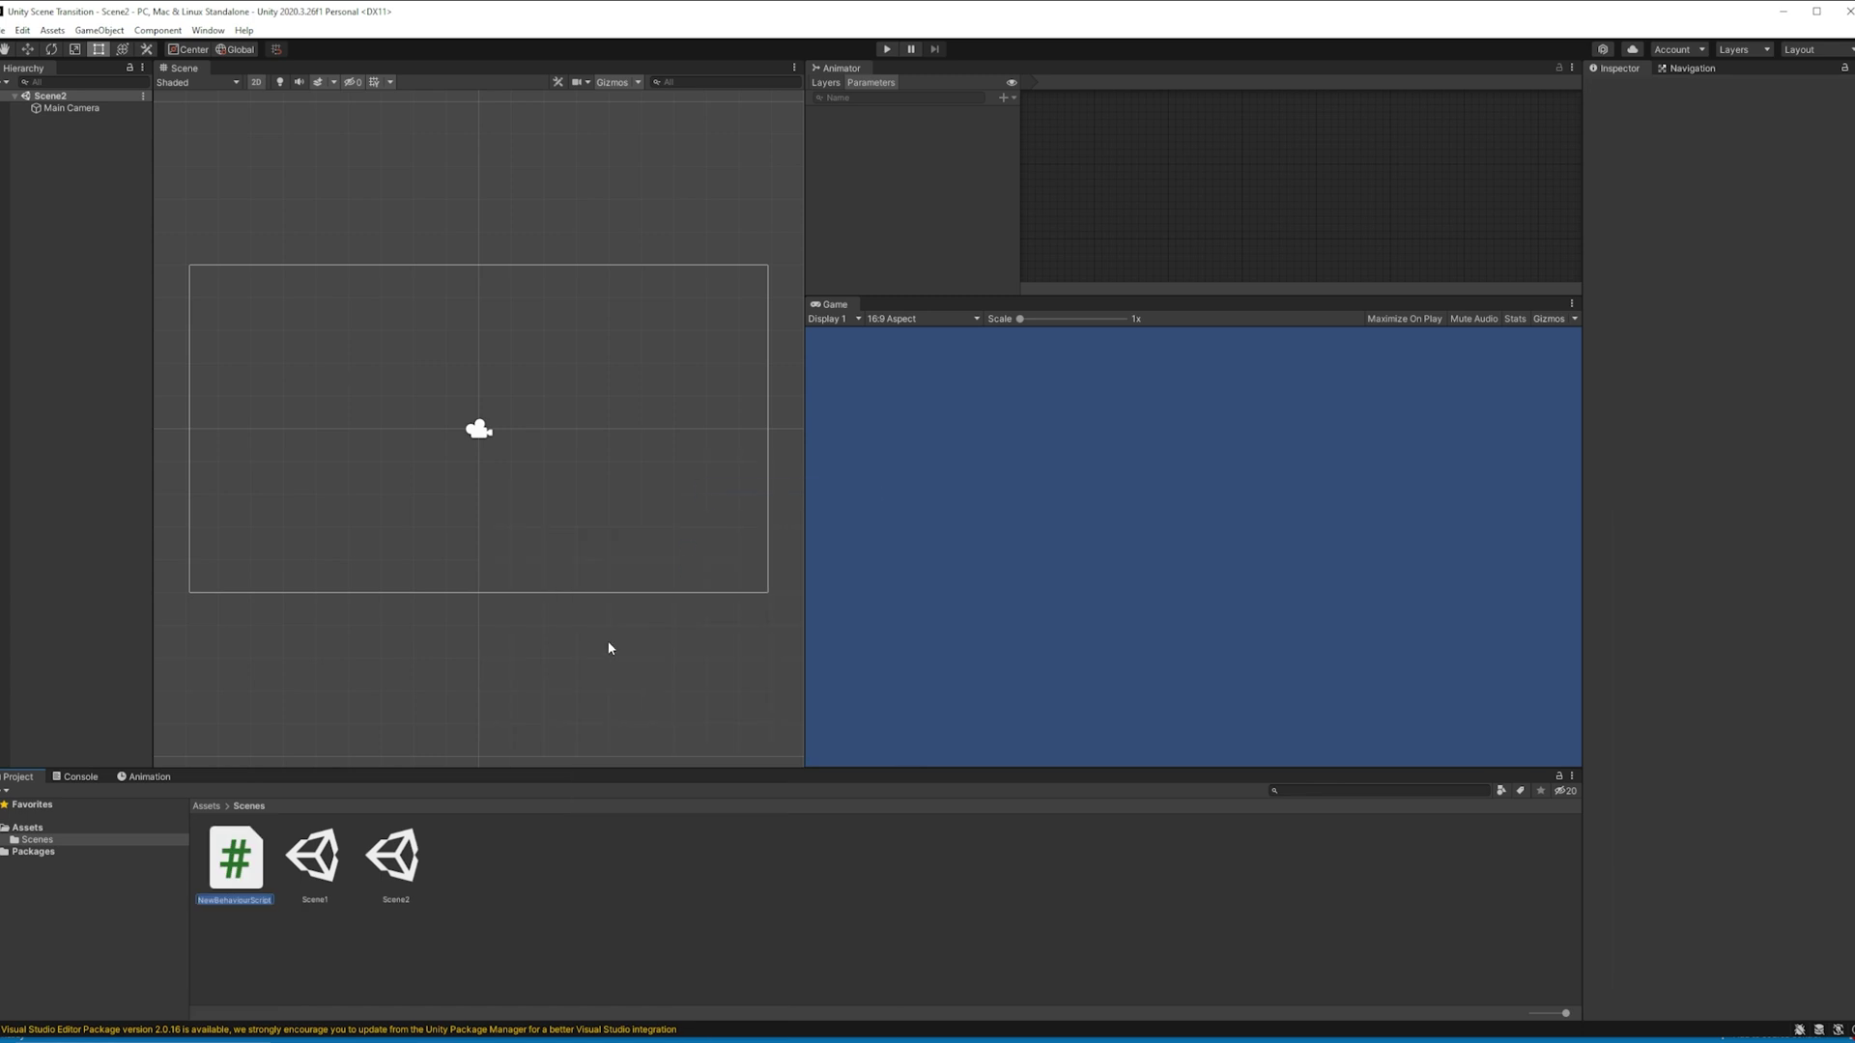
{"action": "type", "text": "SceneLoader"}
{"action": "key", "text": "Return"}
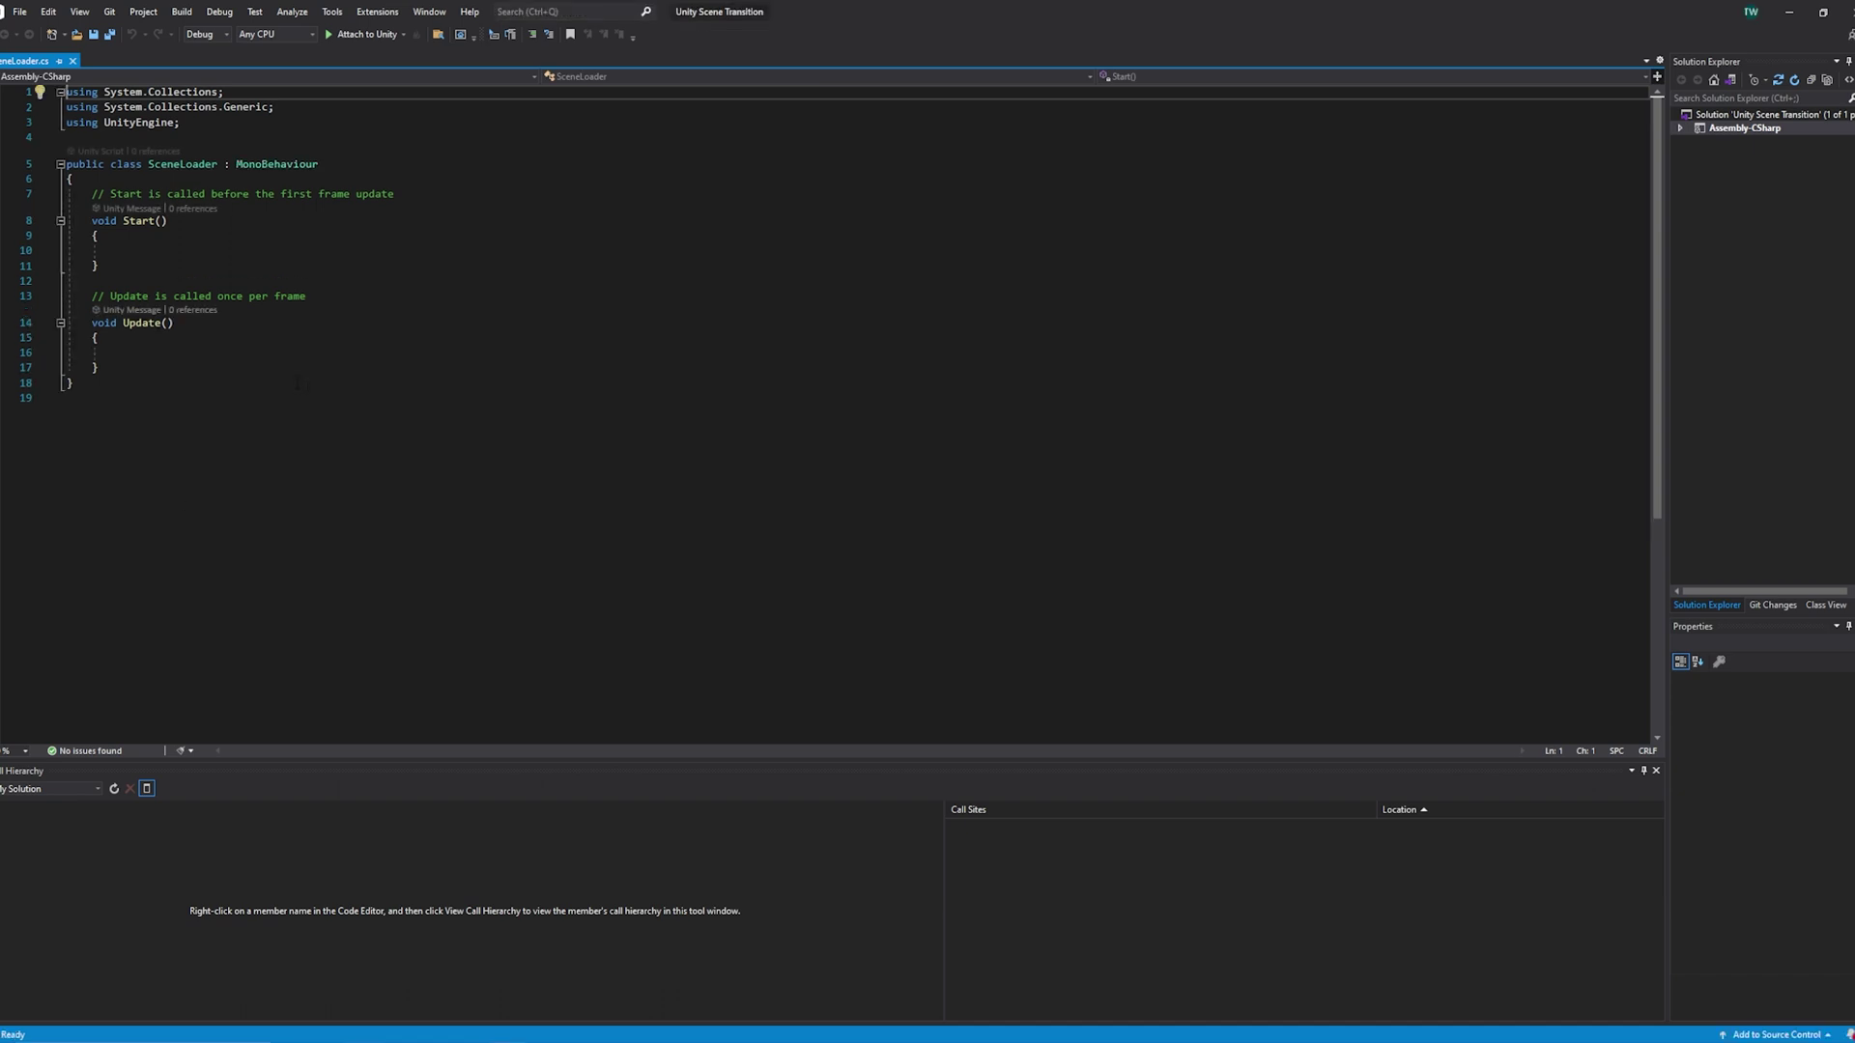
Step: Delete the default Start and Update methods with their comments from the SceneLoader class
{"action": "left_click", "coordinate": [127, 379]}
{"action": "left_click_drag", "start_coordinate": [126, 371], "coordinate": [85, 236]}
{"action": "left_click", "coordinate": [117, 352]}
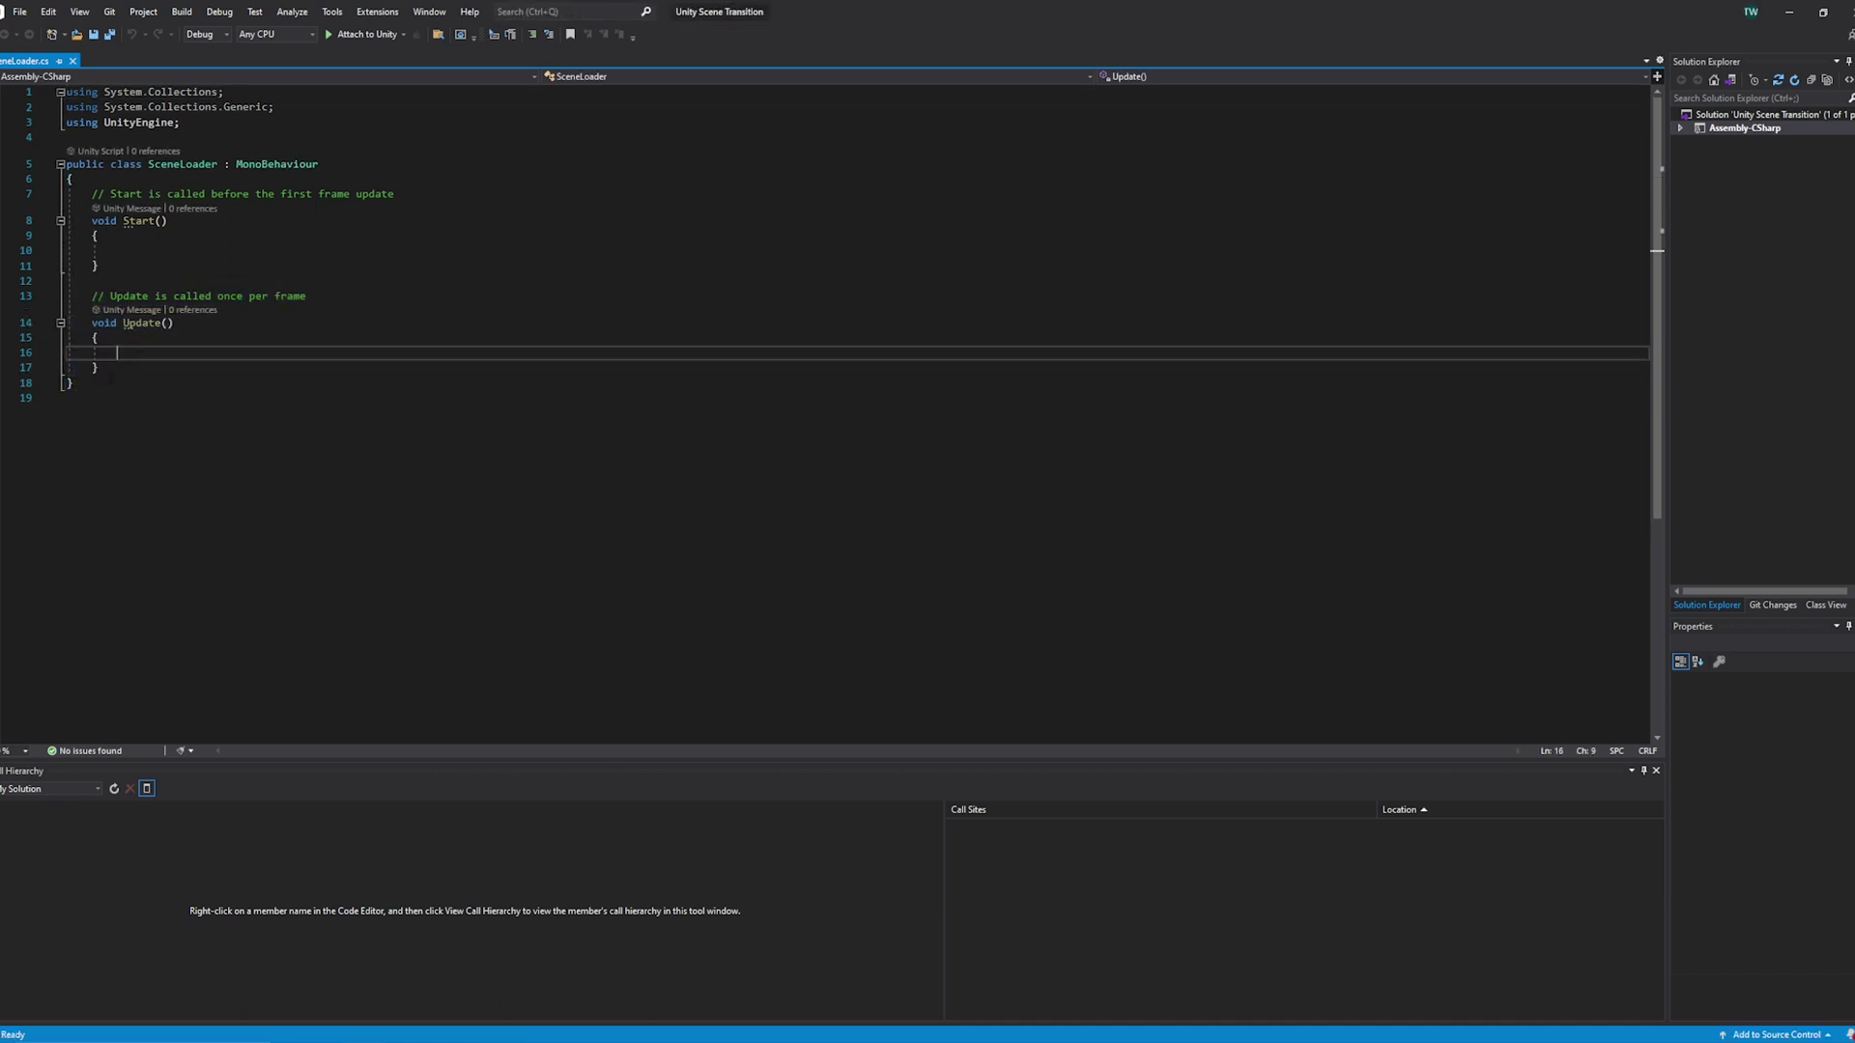
{"action": "left_click_drag", "start_coordinate": [114, 368], "coordinate": [80, 221]}
{"action": "left_click", "coordinate": [49, 193], "text": "shift"}
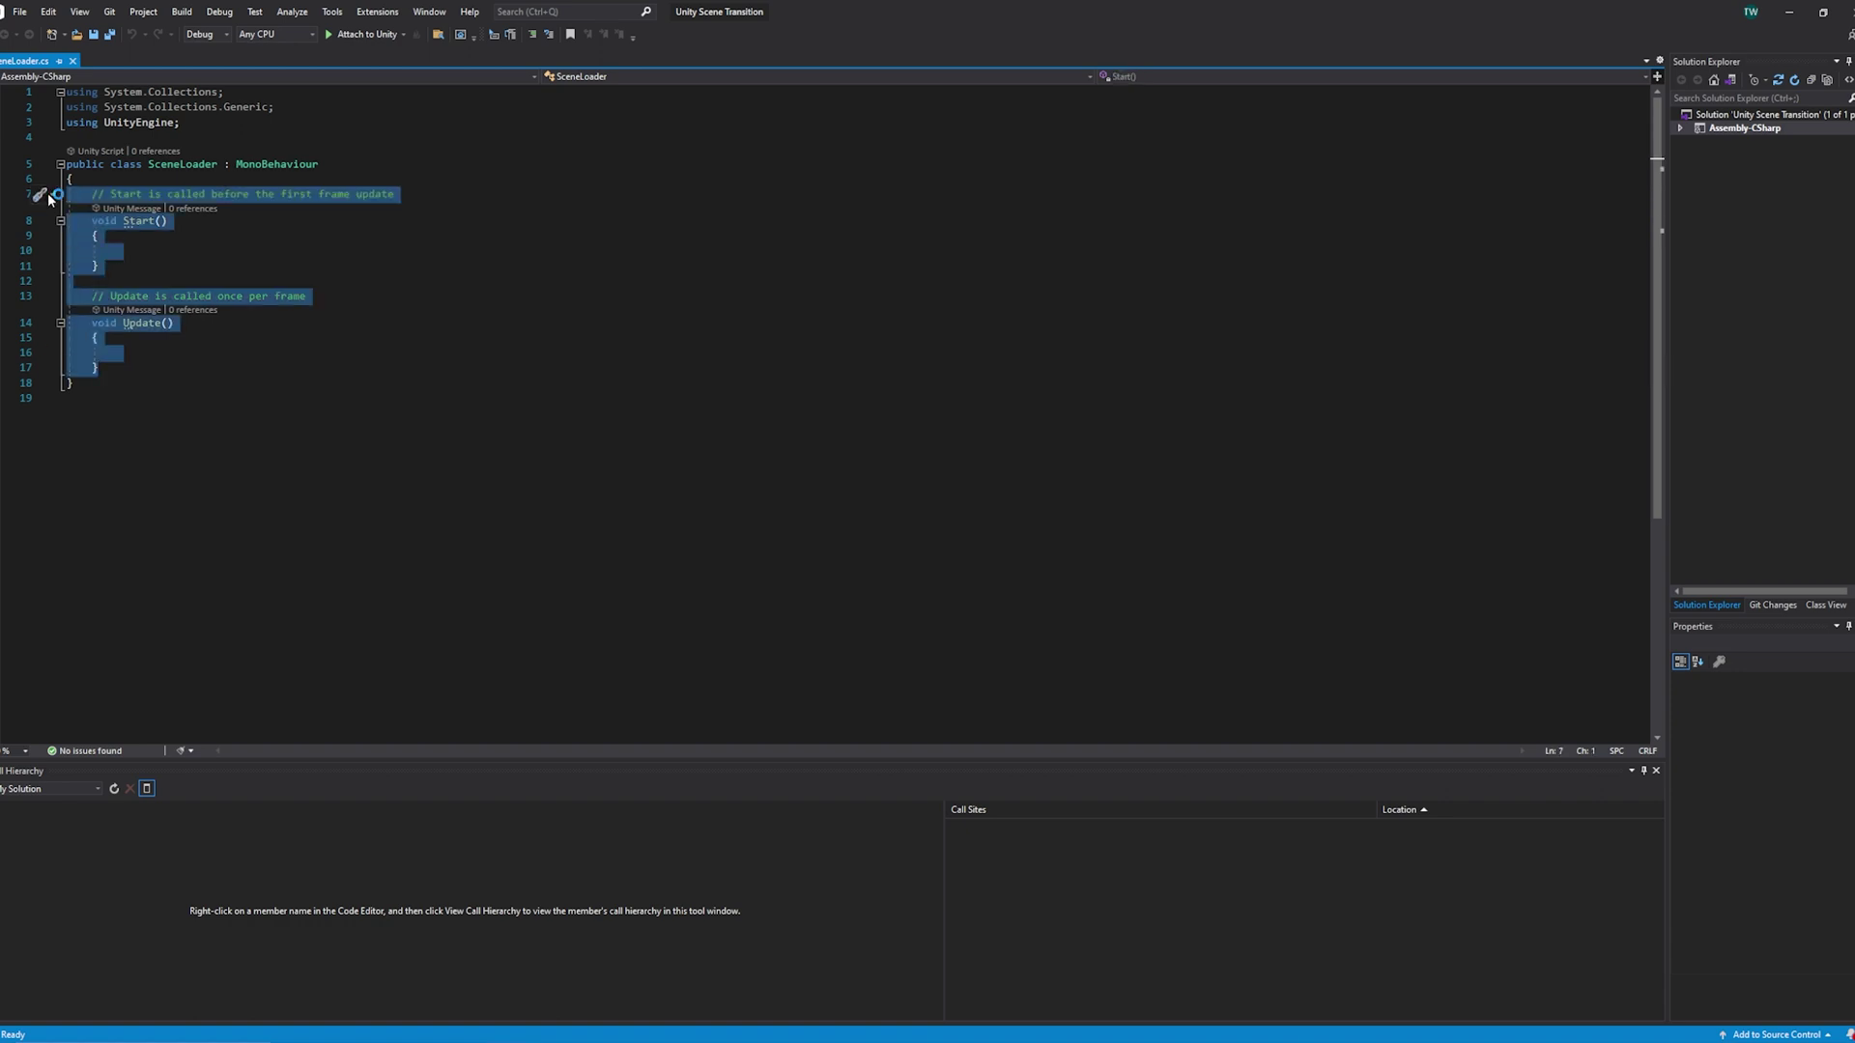
{"action": "key", "text": "Tab"}
{"action": "key", "text": "Delete"}
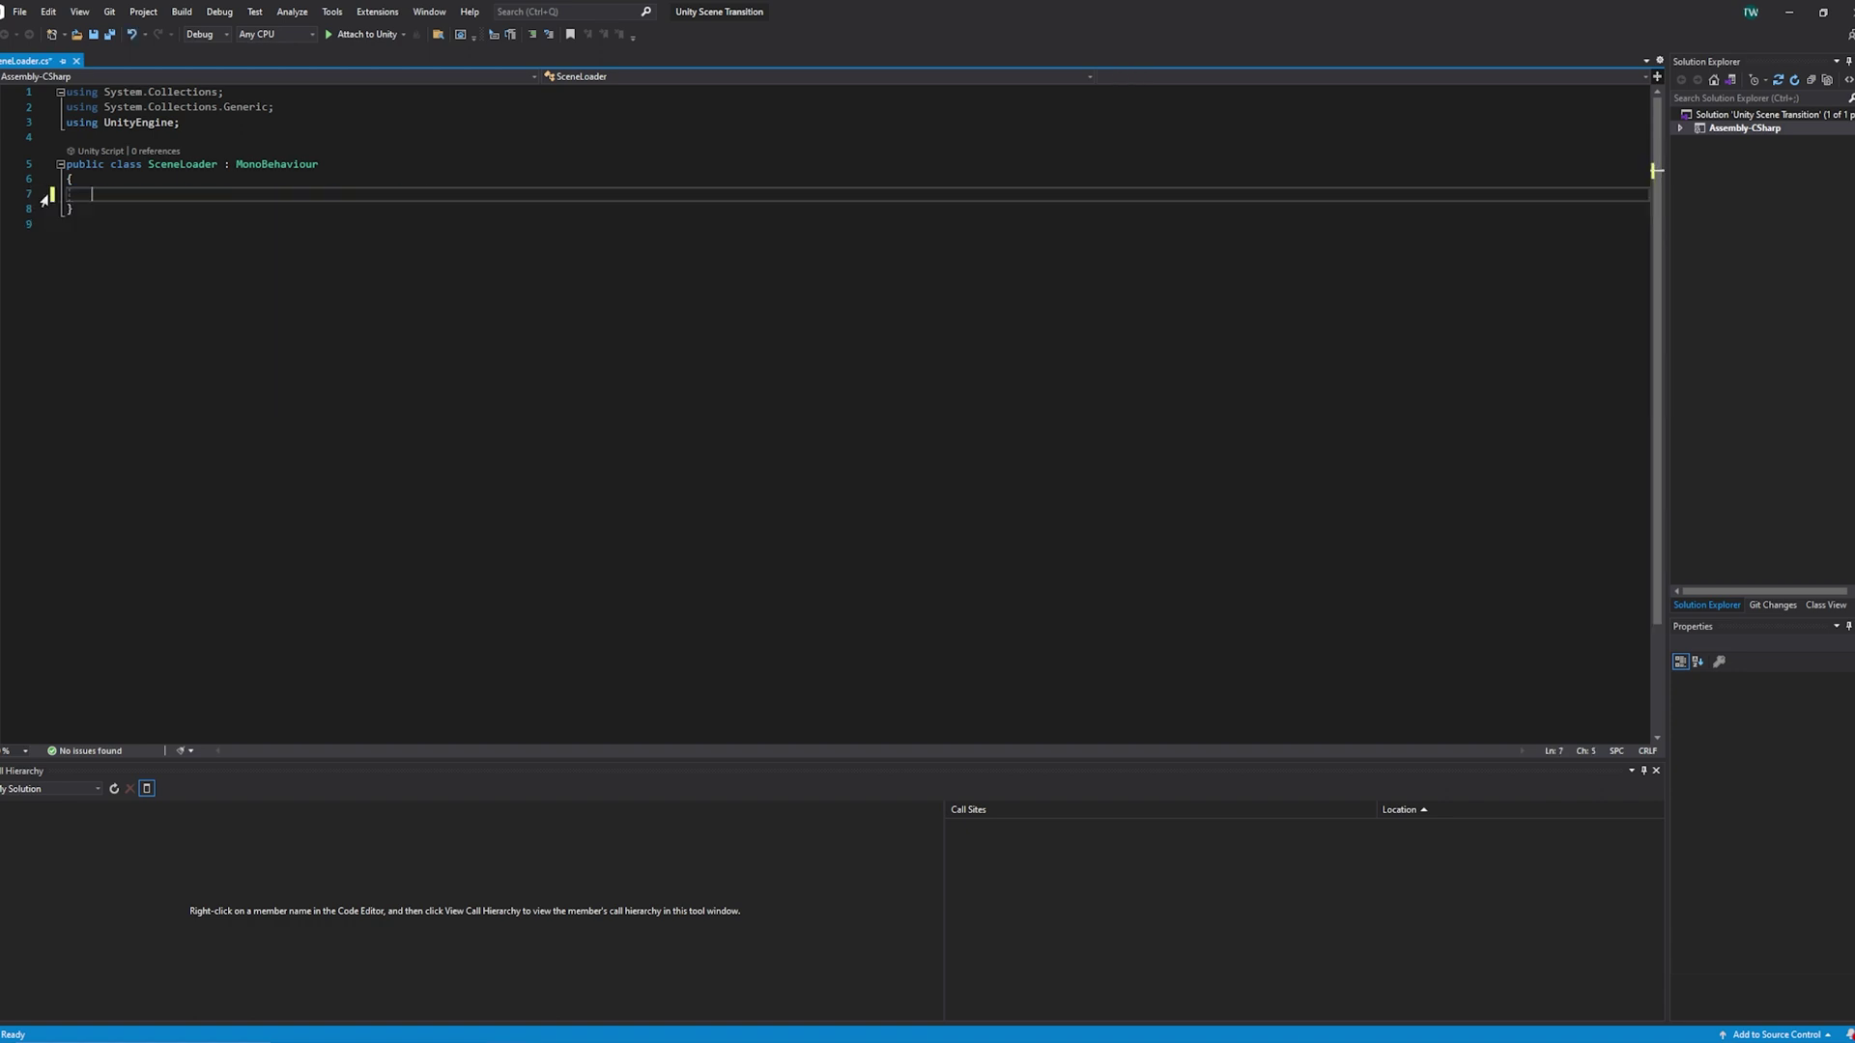
Step: Add an empty method "public void LoadNextScene()" to the SceneLoader class and save the script
{"action": "type", "text": "public void LoadNe"}
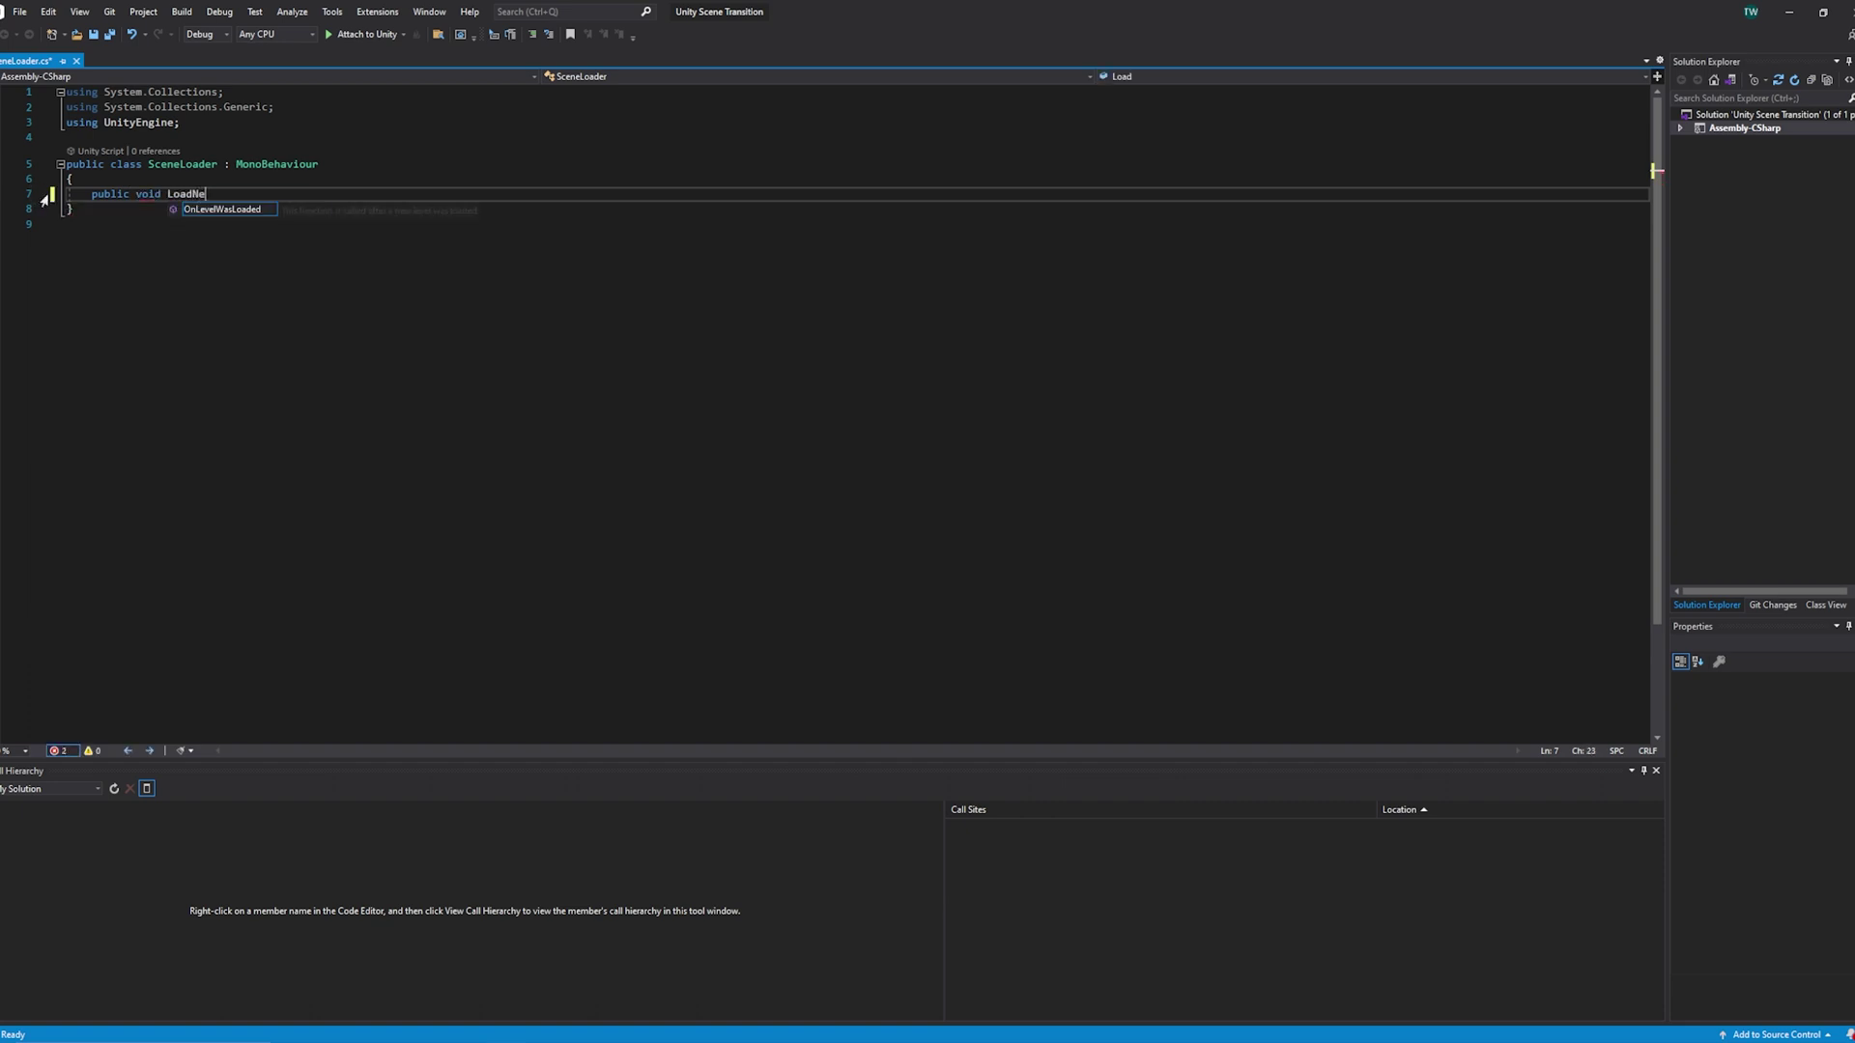
{"action": "type", "text": "xtScene()"}
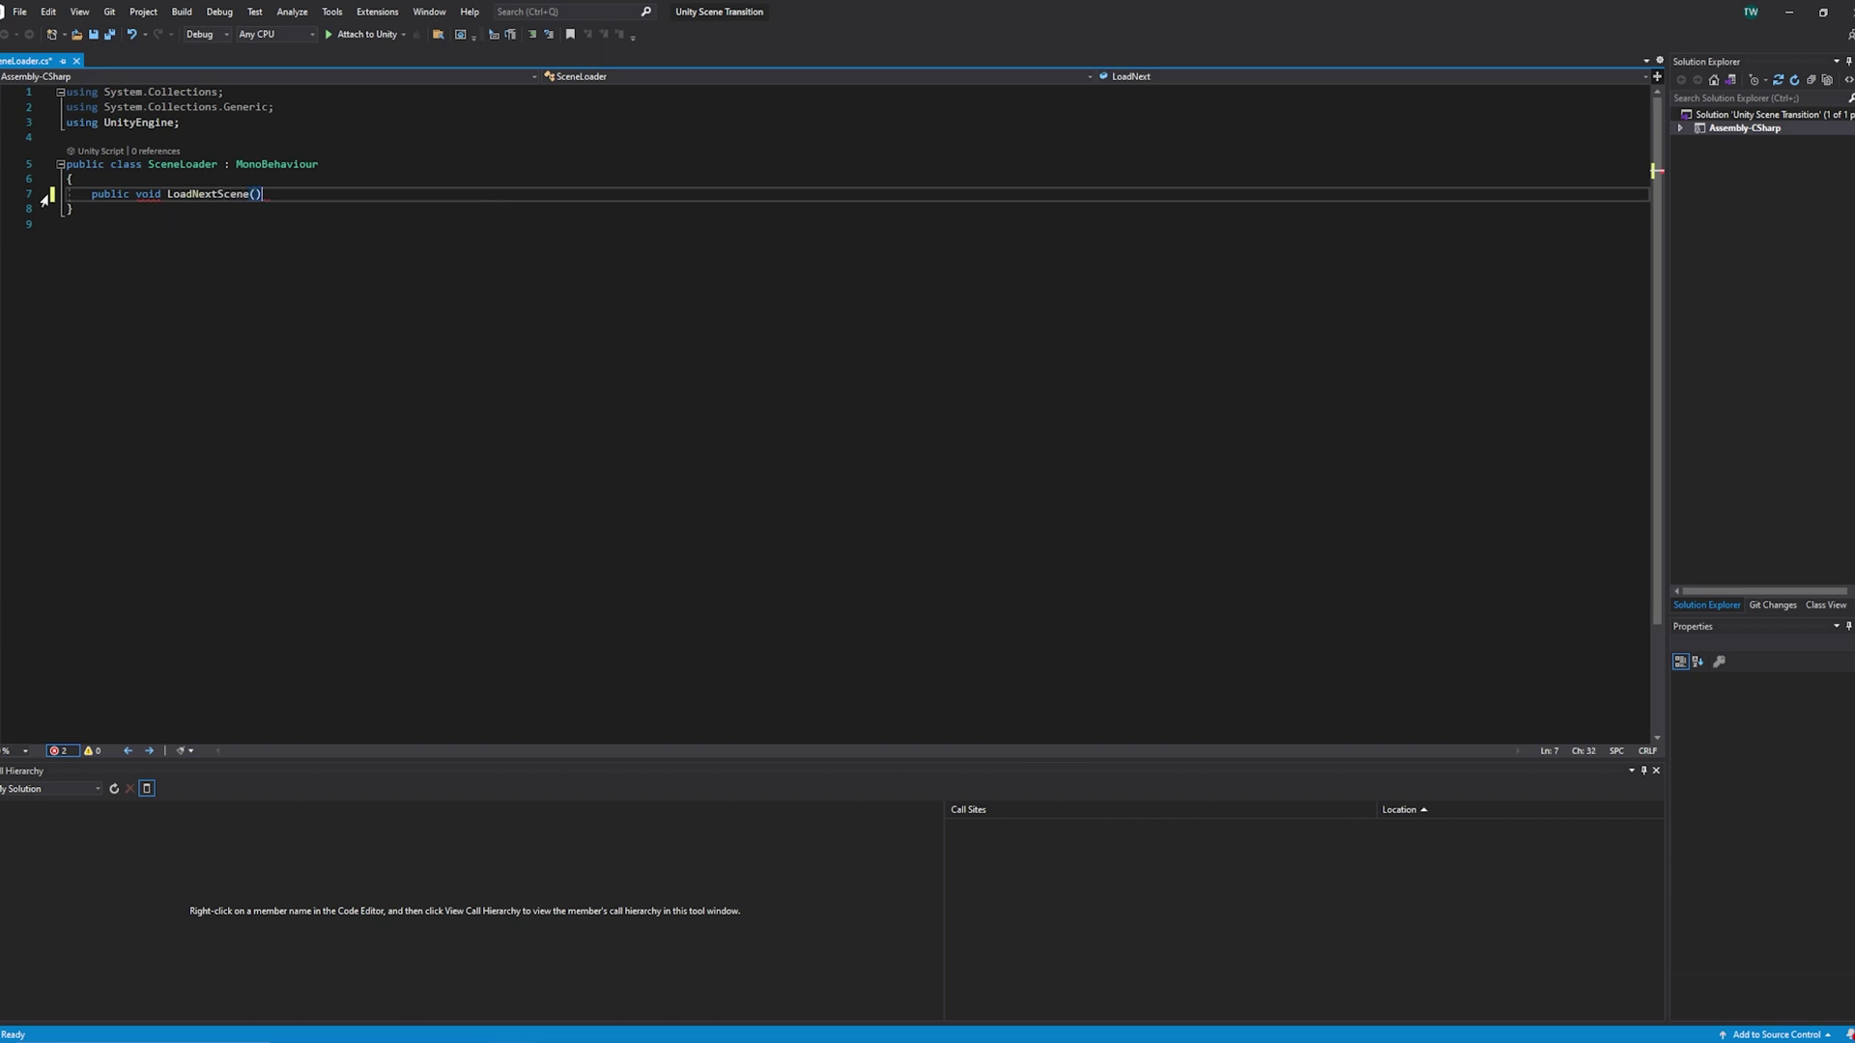
{"action": "key", "text": "Return"}
{"action": "type", "text": "{"}
{"action": "key", "text": "Return"}
{"action": "key", "text": "ctrl+s"}
Step: Add "using UnityEngine.SceneManagement;" below the existing using directives and save the script
{"action": "left_click", "coordinate": [67, 138]}
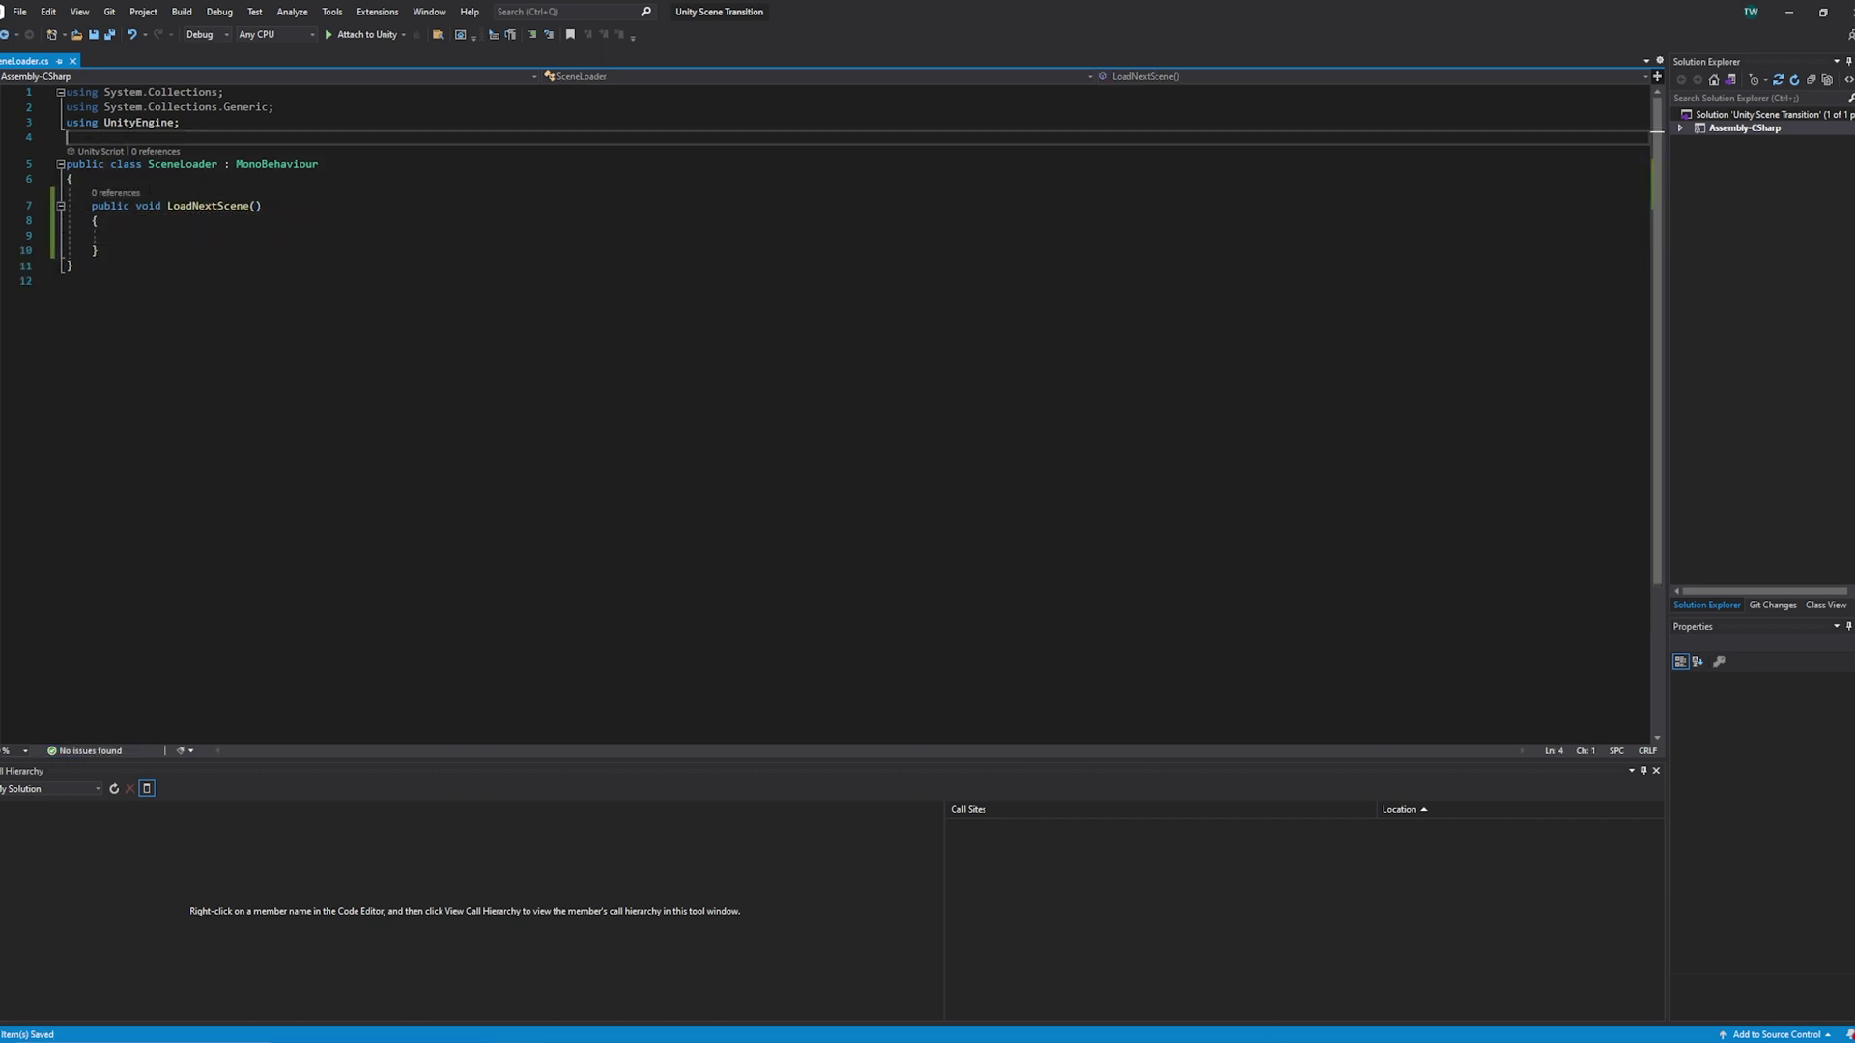
{"action": "key", "text": "Return"}
{"action": "key", "text": "Up"}
{"action": "type", "text": "using  us"}
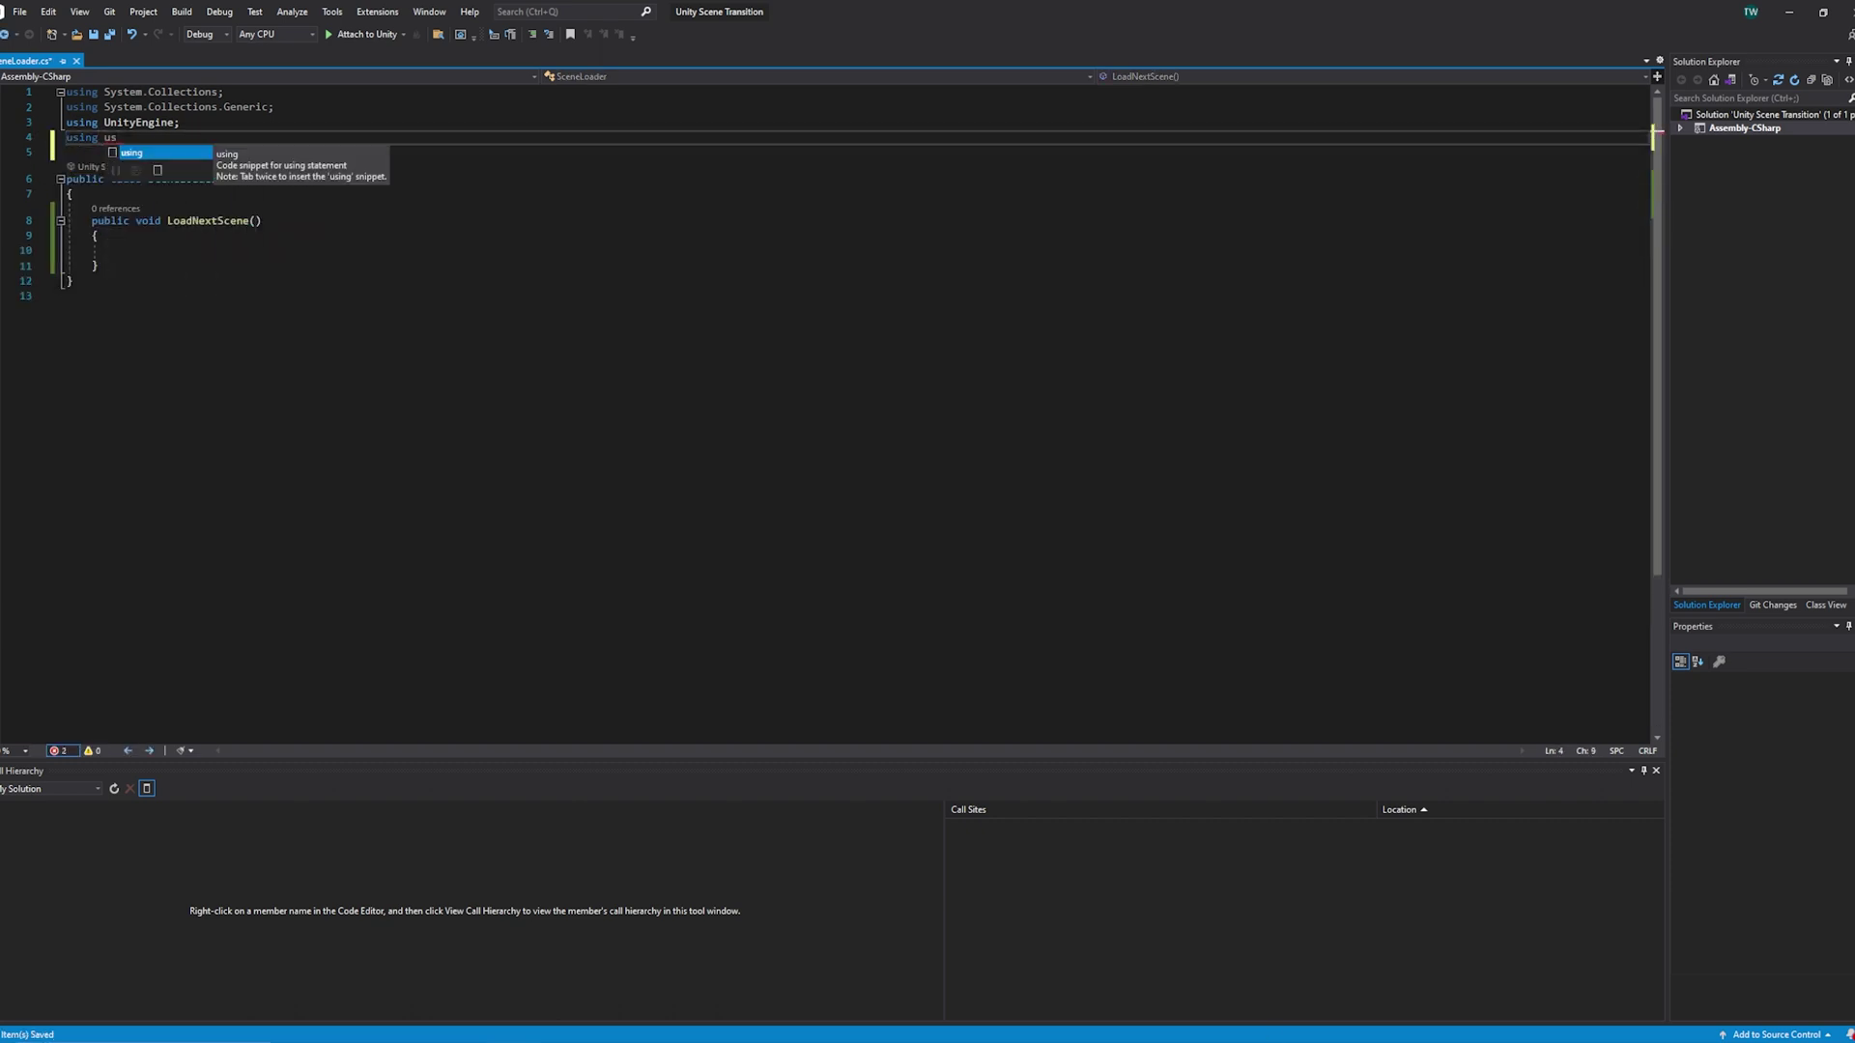
{"action": "key", "text": "BackSpace"}
{"action": "key", "text": "BackSpace"}
{"action": "type", "text": "UnityEngine"}
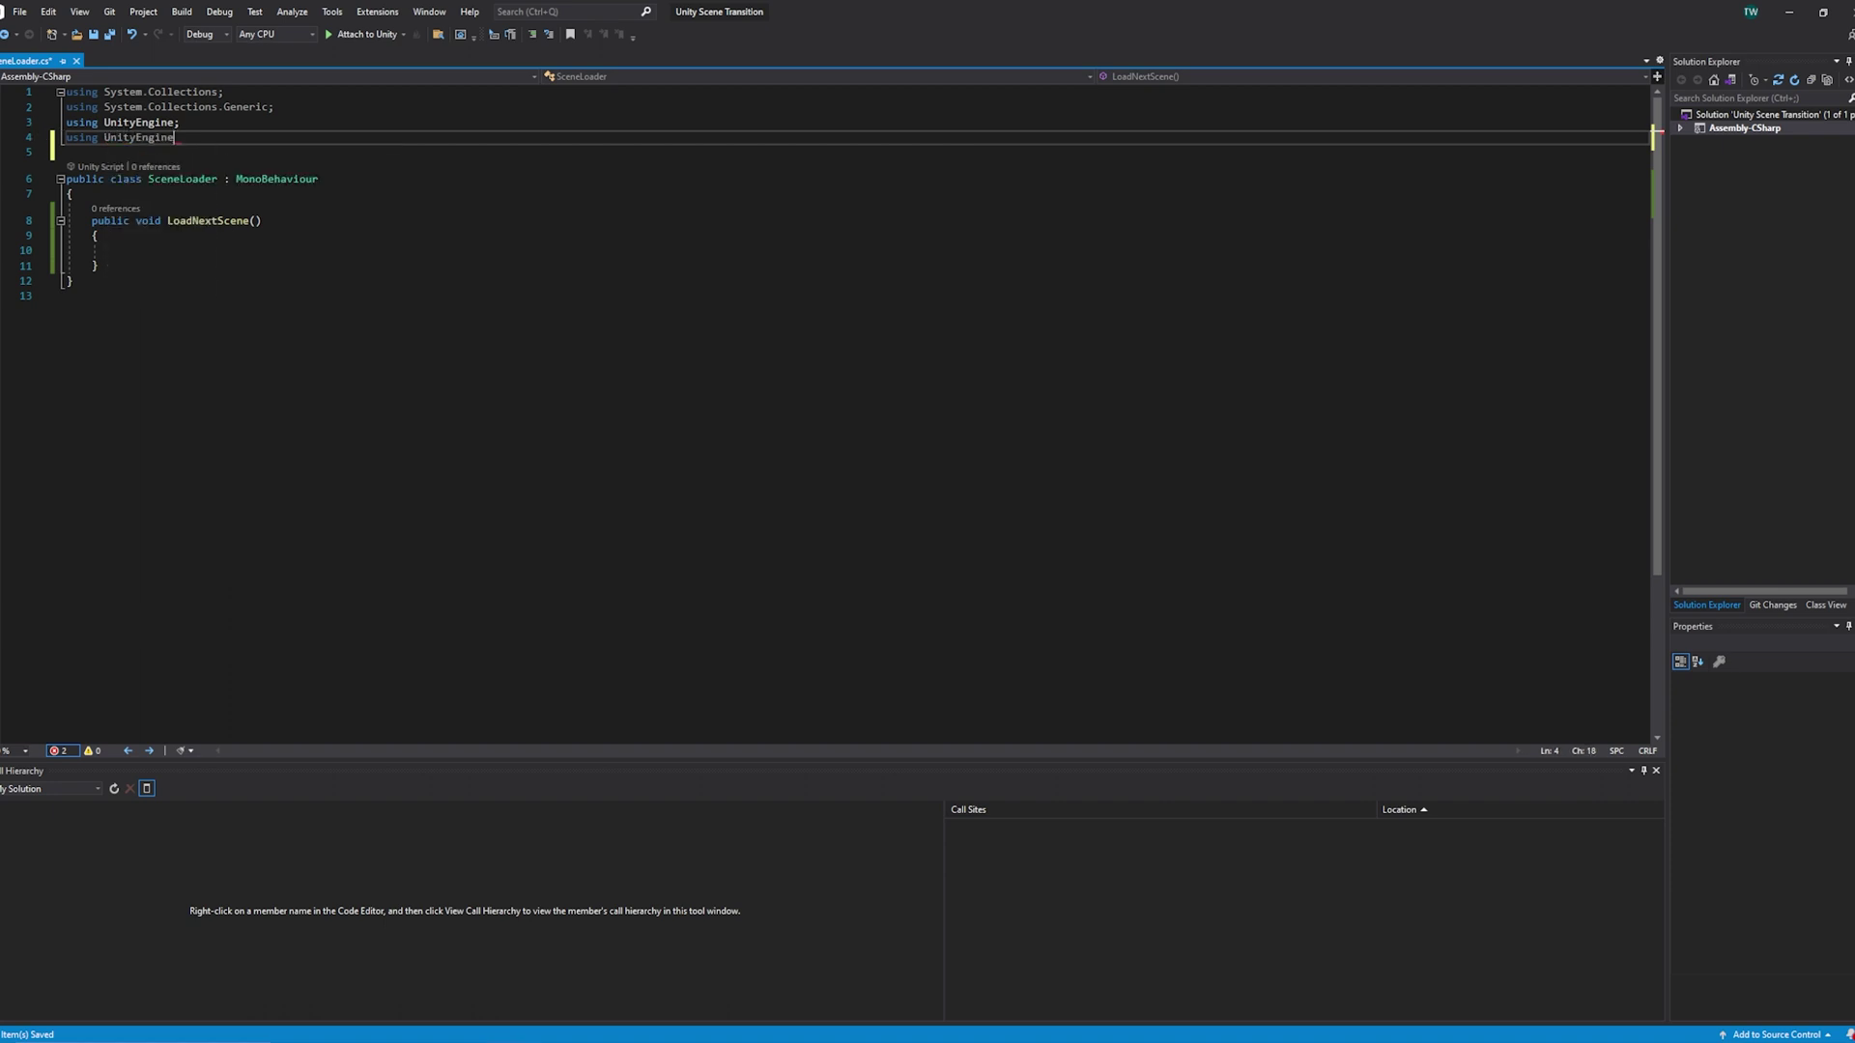
{"action": "type", "text": ".sceneManagement;"}
{"action": "key", "text": "ctrl+s"}
Step: Write the call SceneManager.LoadScene(1) inside the LoadNextScene method
{"action": "left_click", "coordinate": [163, 248]}
{"action": "type", "text": "scene"}
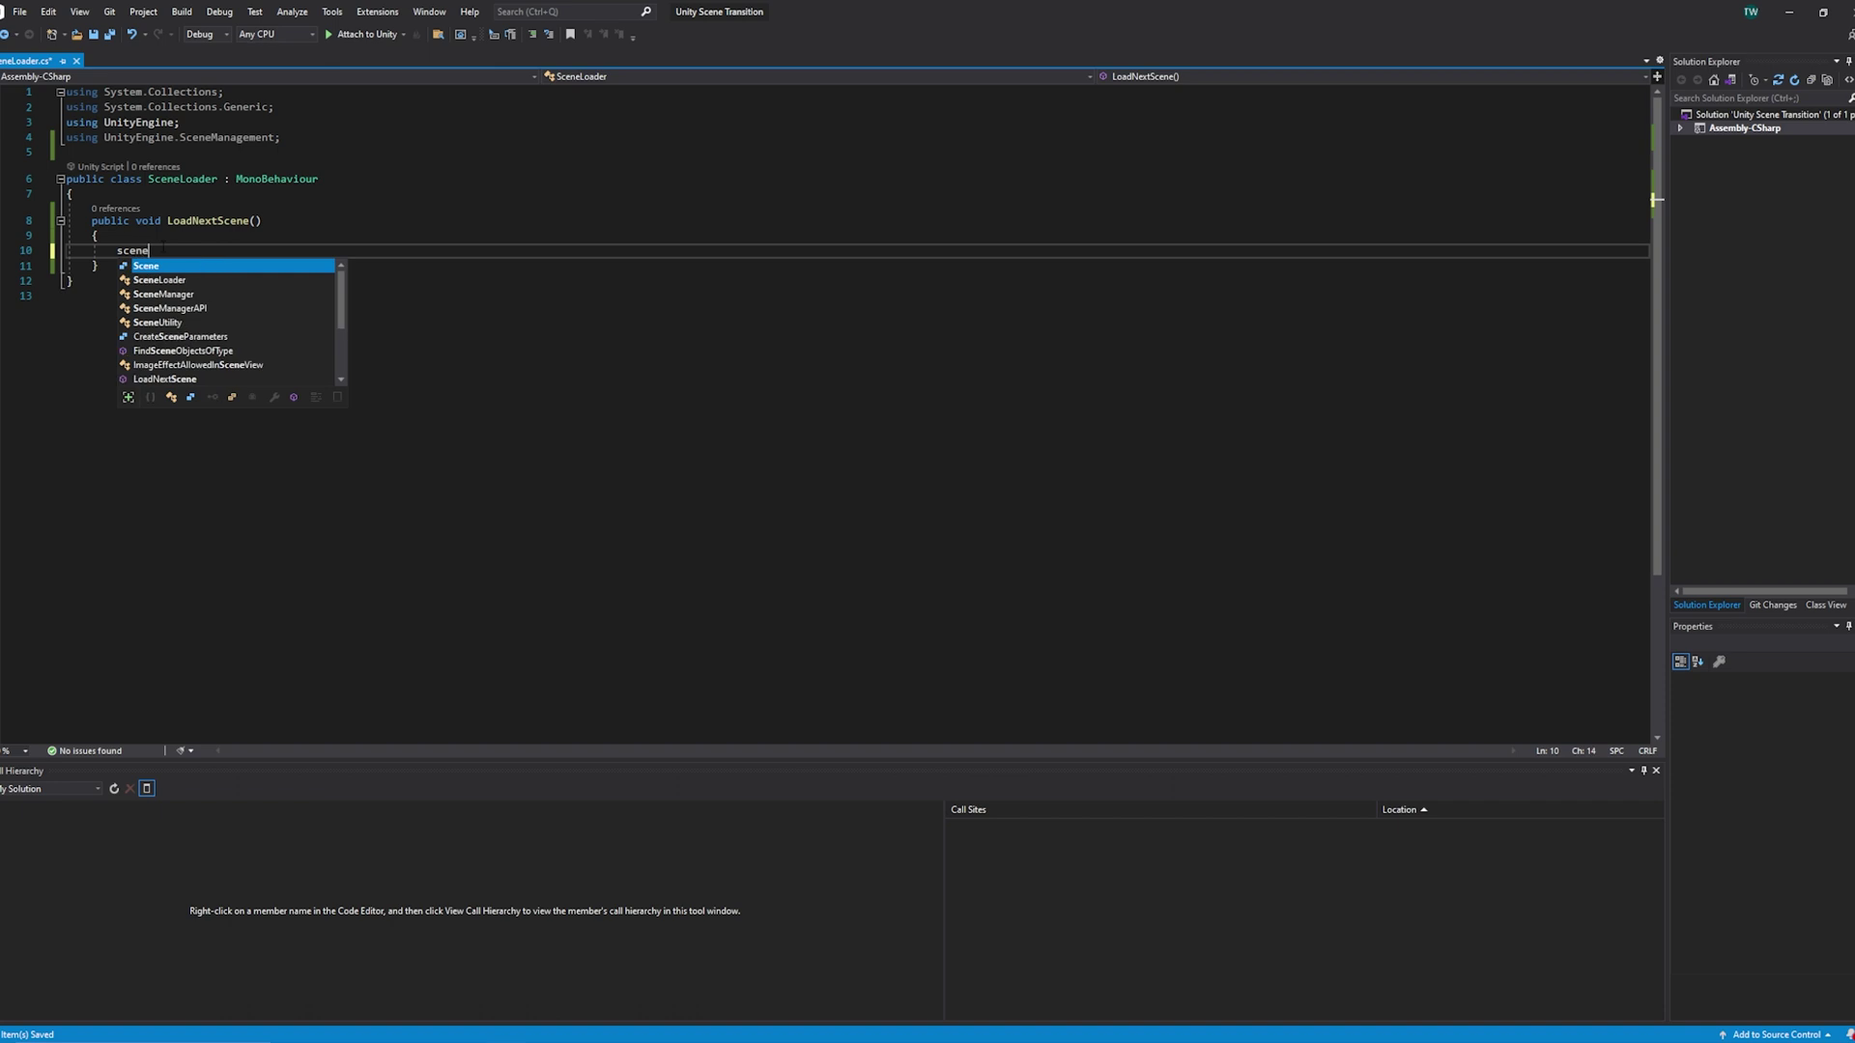
{"action": "type", "text": "Manager."}
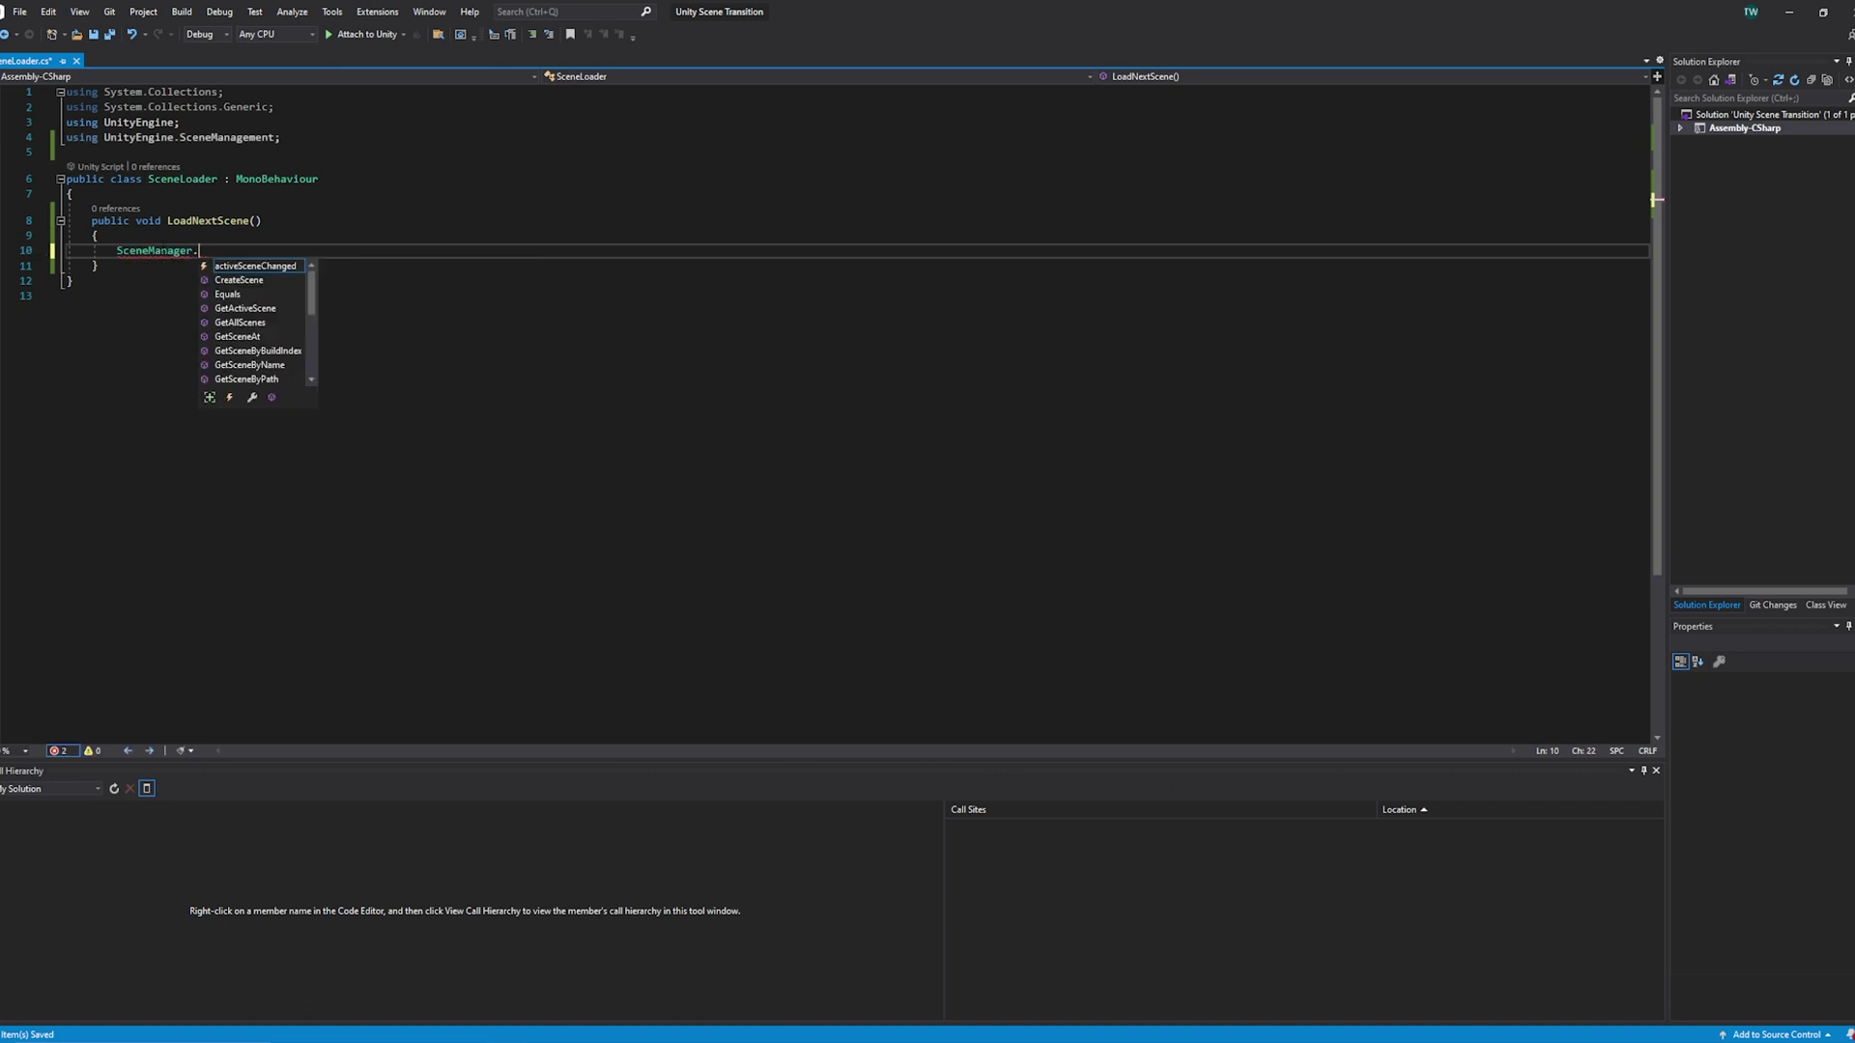
{"action": "type", "text": "LoadScene();"}
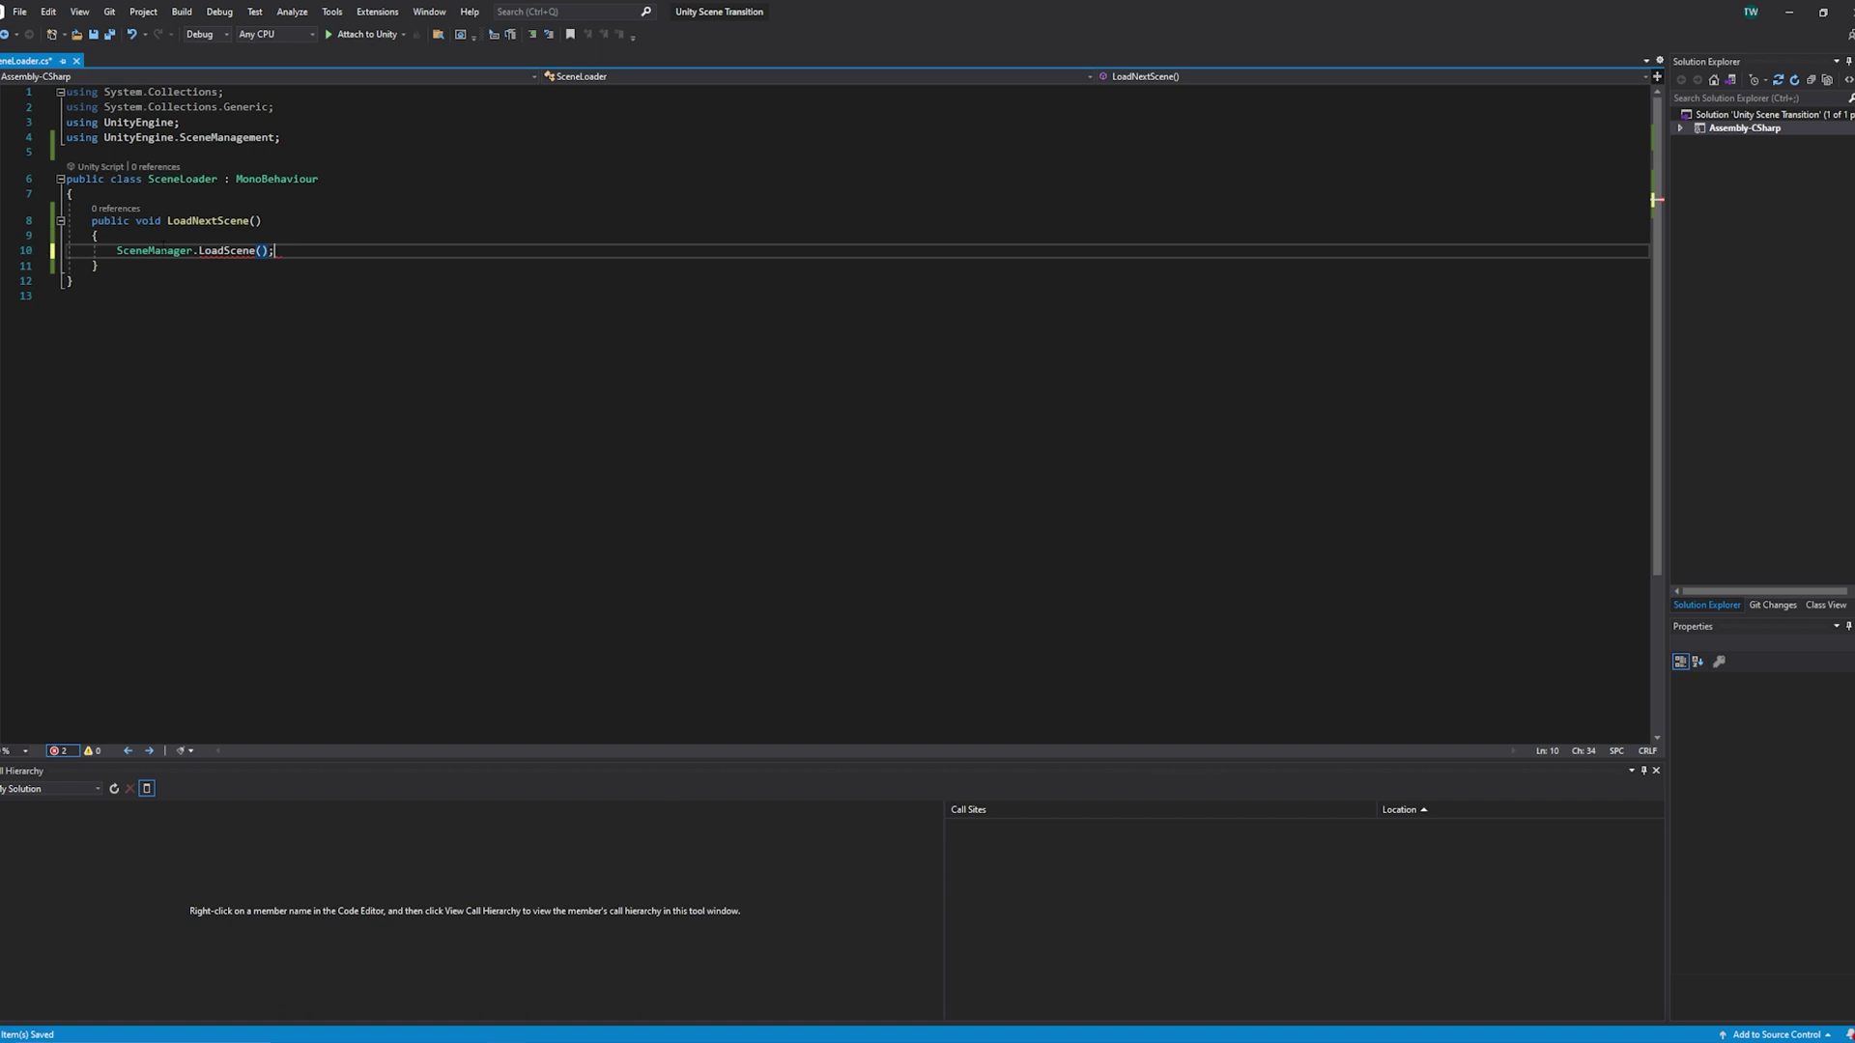
{"action": "key", "text": "ctrl+s"}
{"action": "left_click", "coordinate": [262, 250]}
{"action": "type", "text": "1"}
Step: Switch to the Unity editor and add Scene2 below Scene1 to the scenes in the build settings
{"action": "mouse_move", "coordinate": [434, 1034]}
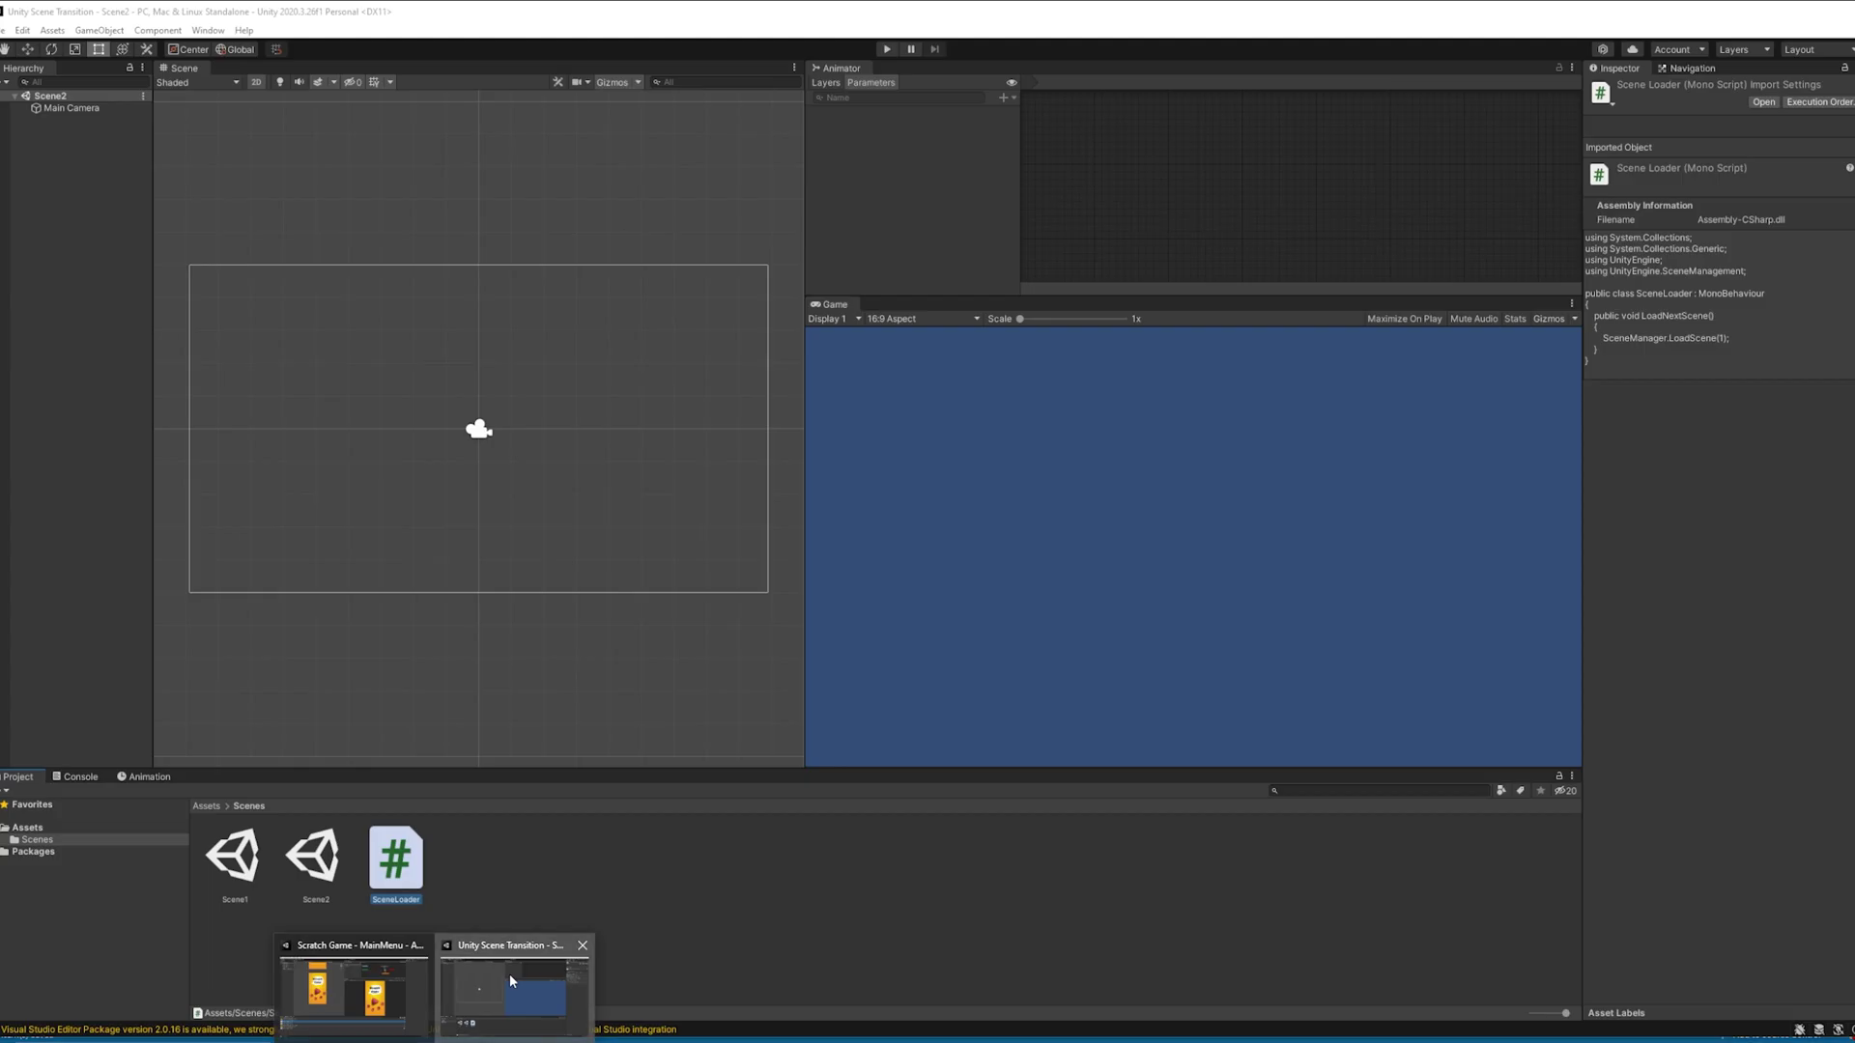
{"action": "left_click", "coordinate": [508, 974]}
{"action": "left_click", "coordinate": [4, 30]}
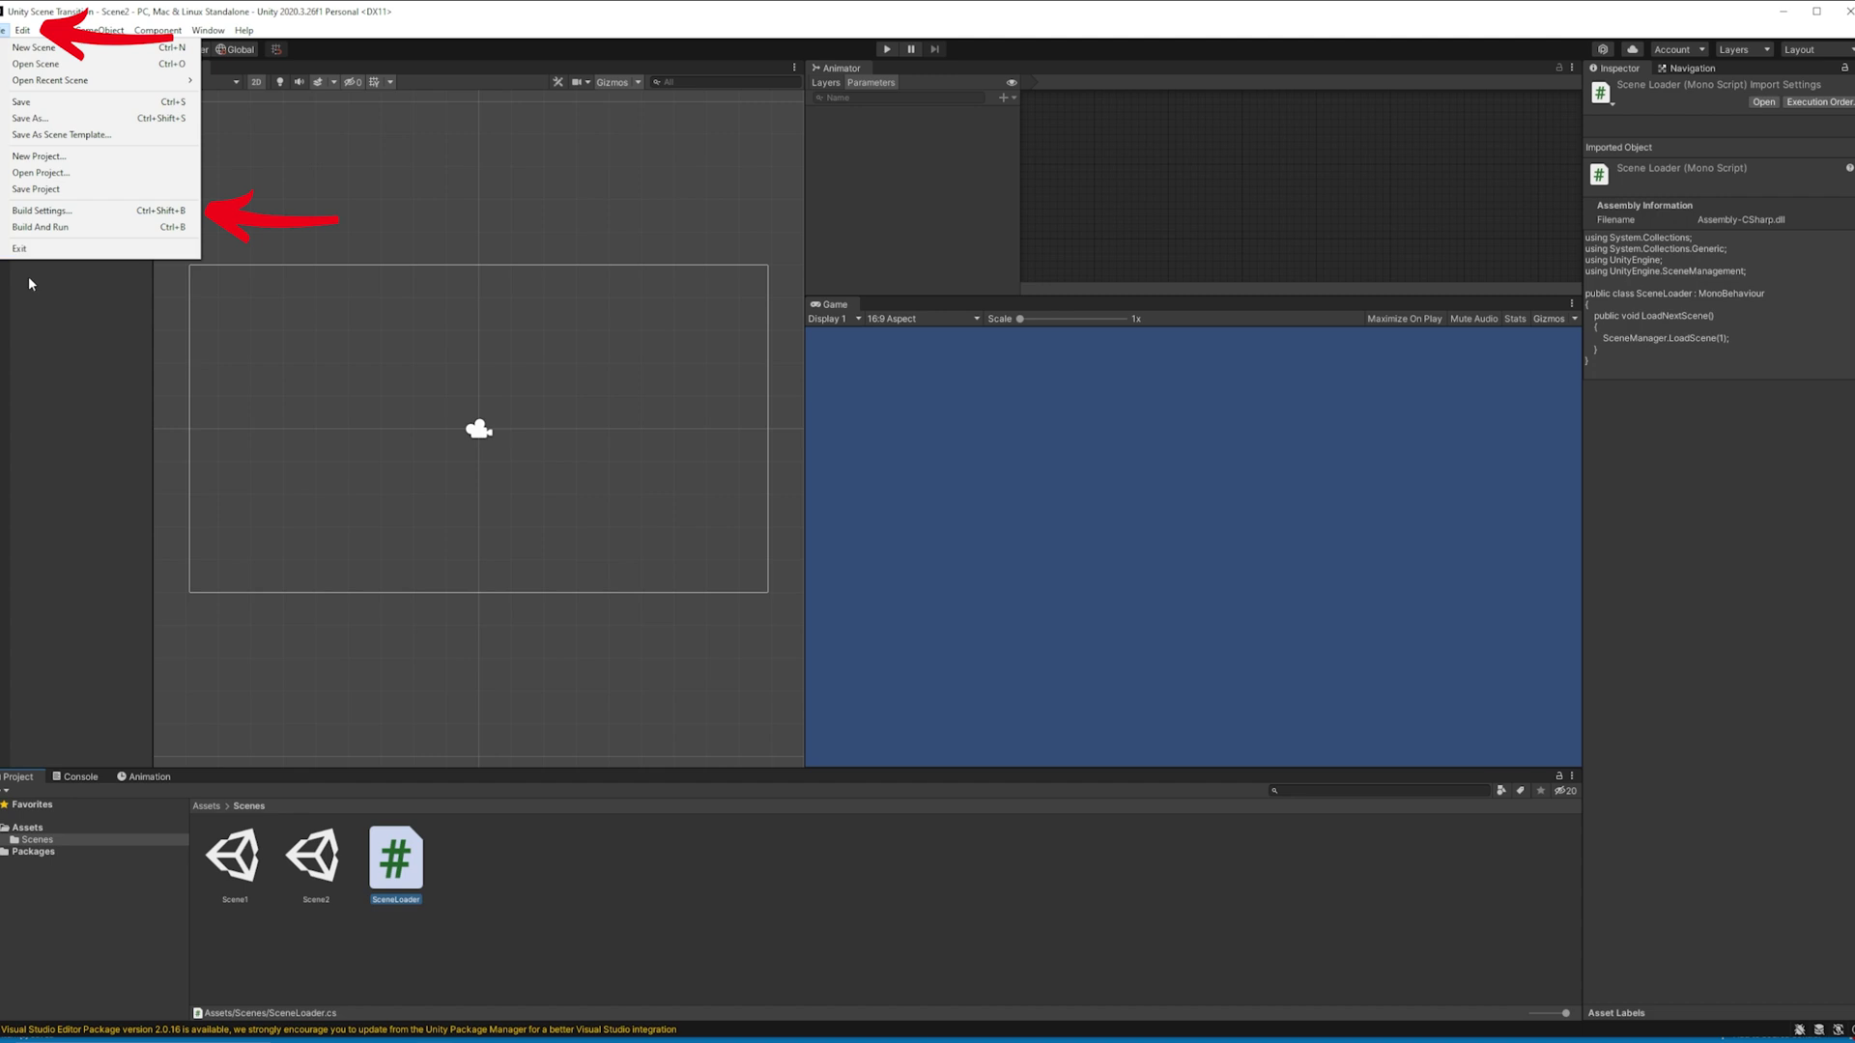
{"action": "left_click", "coordinate": [43, 210]}
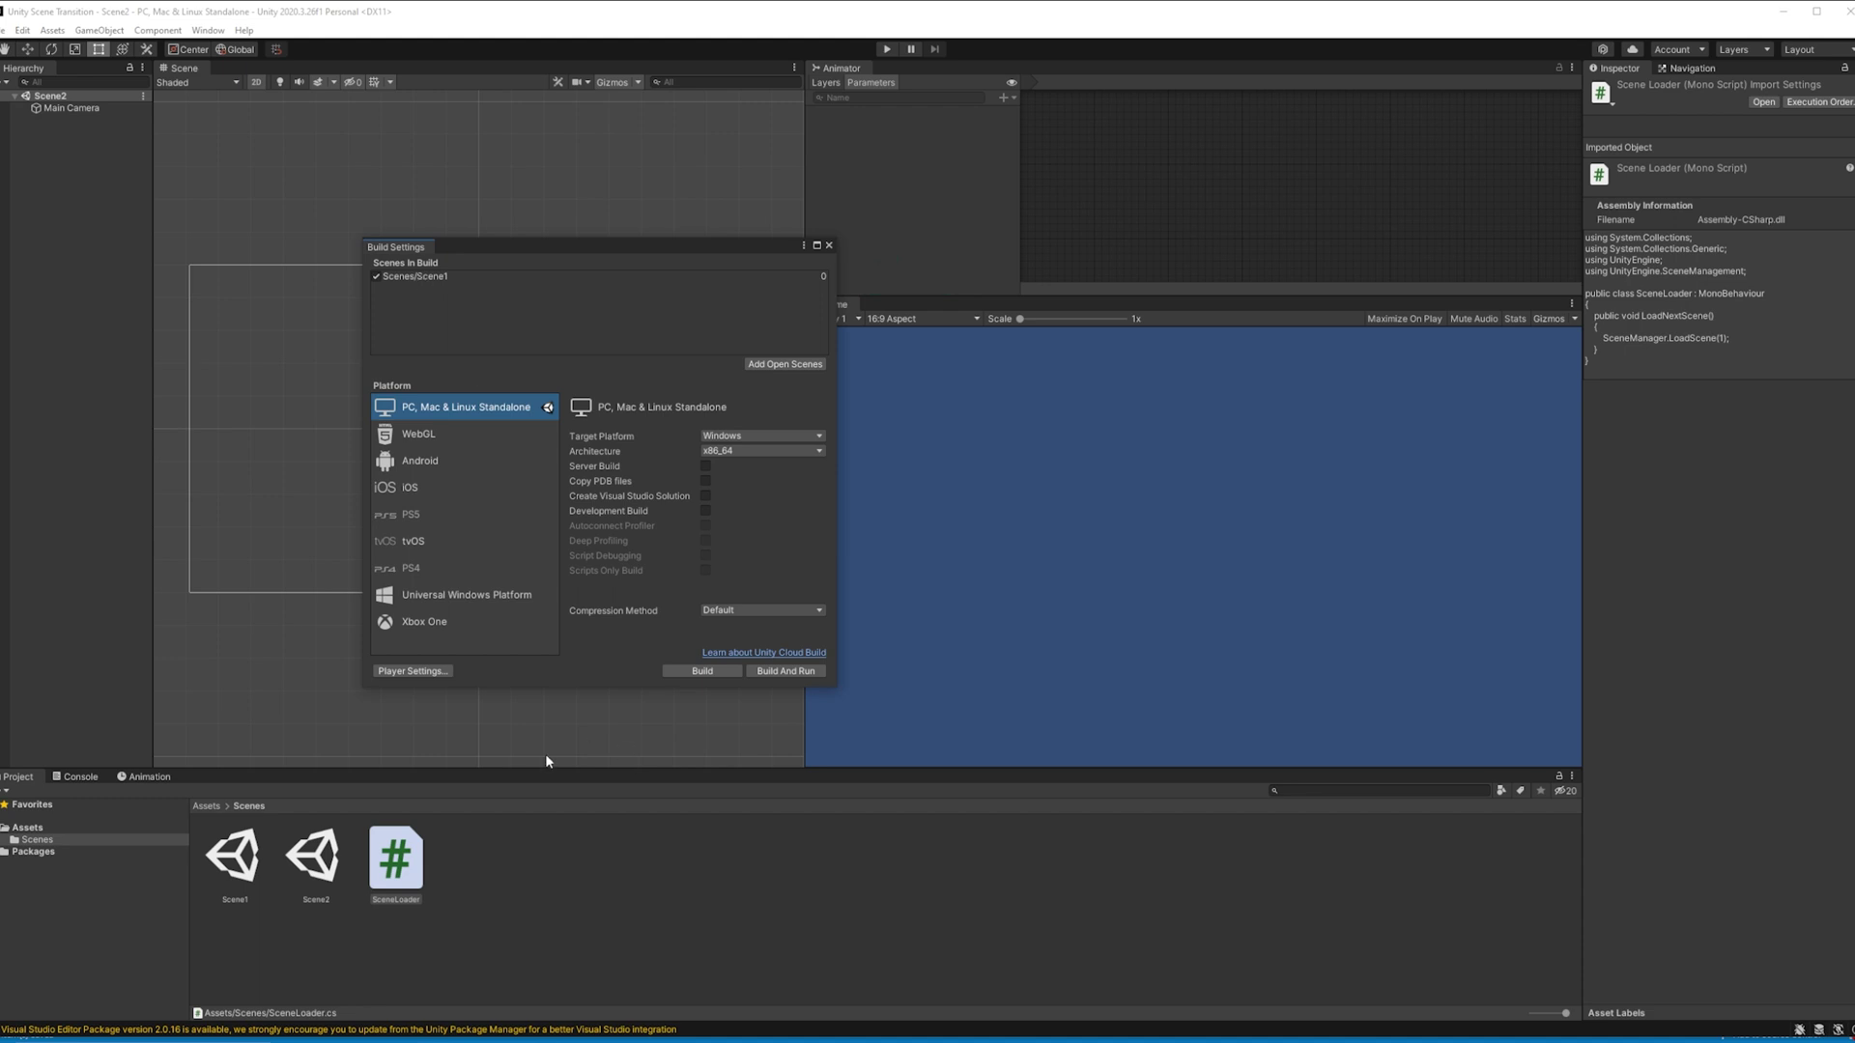
{"action": "left_click_drag", "start_coordinate": [325, 885], "coordinate": [478, 326]}
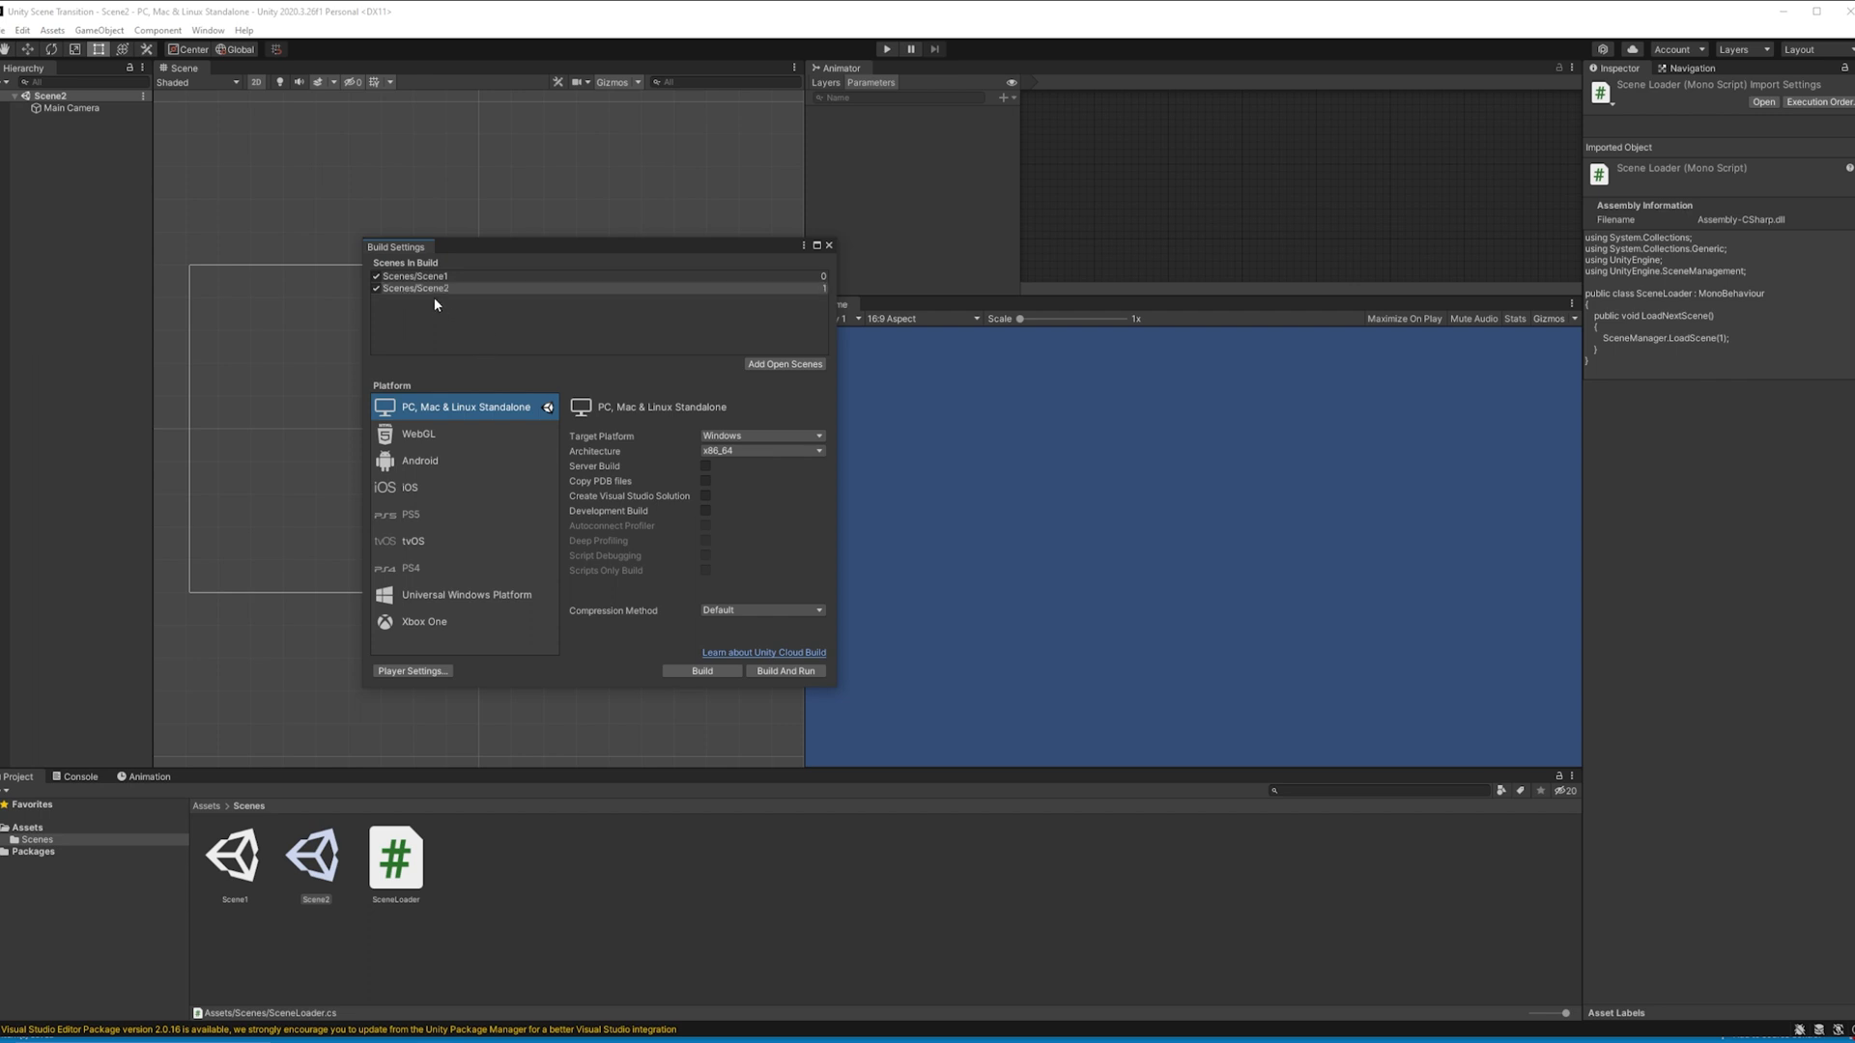
{"action": "left_click", "coordinate": [822, 278]}
{"action": "left_click", "coordinate": [643, 289]}
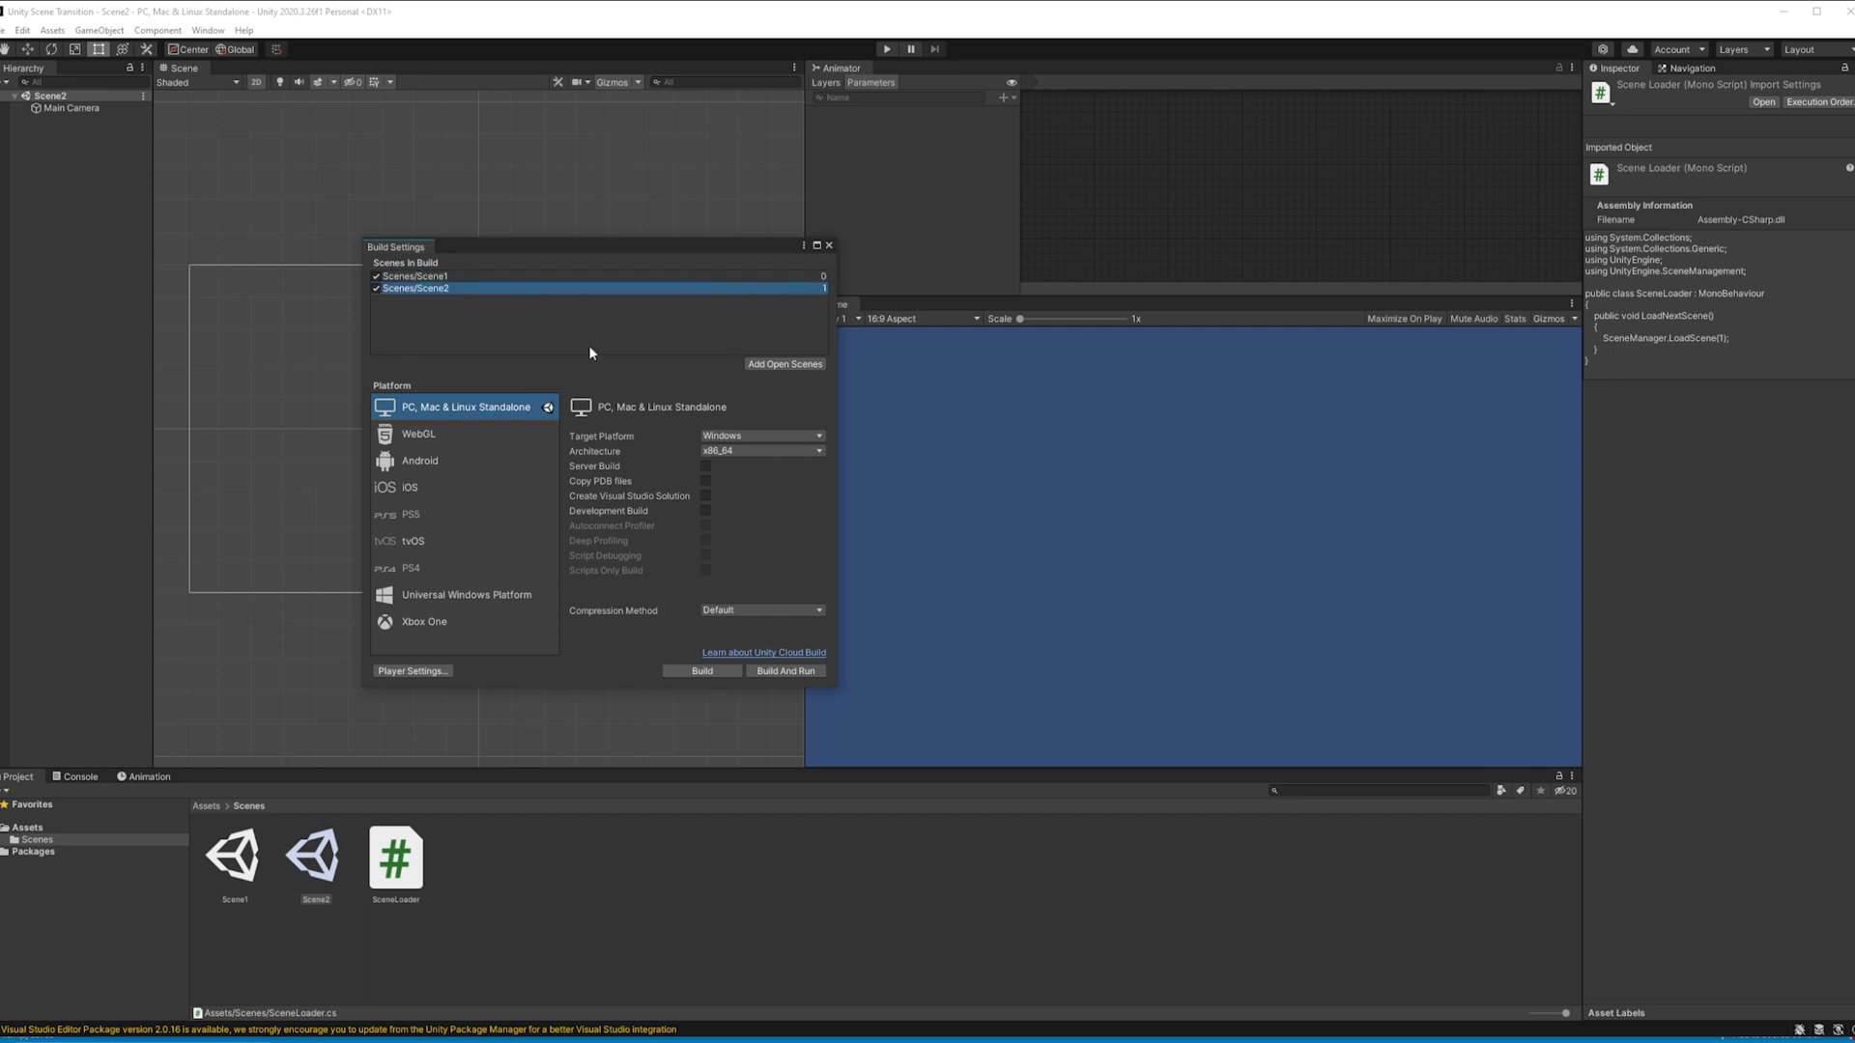
{"action": "left_click", "coordinate": [828, 246]}
Step: Add a UI button to the scene with its anchor preset at middle center
{"action": "right_click", "coordinate": [90, 154]}
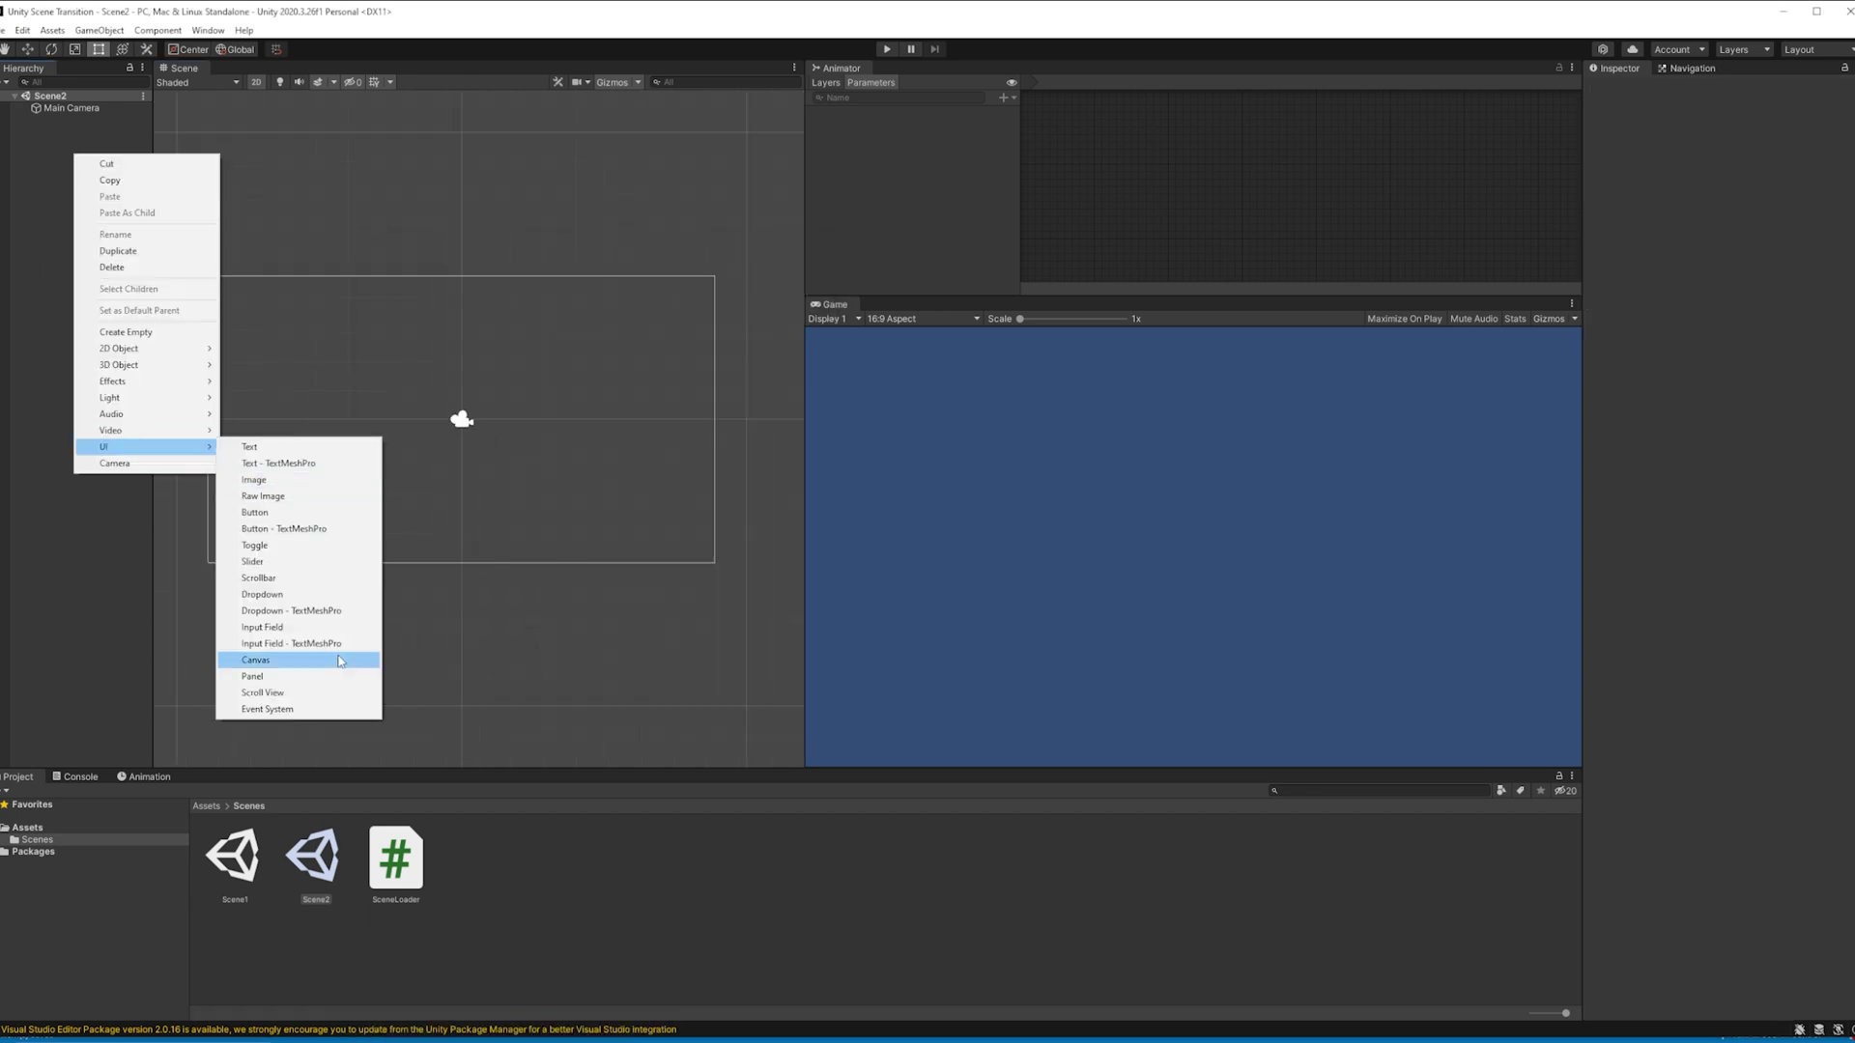
{"action": "left_click", "coordinate": [416, 498]}
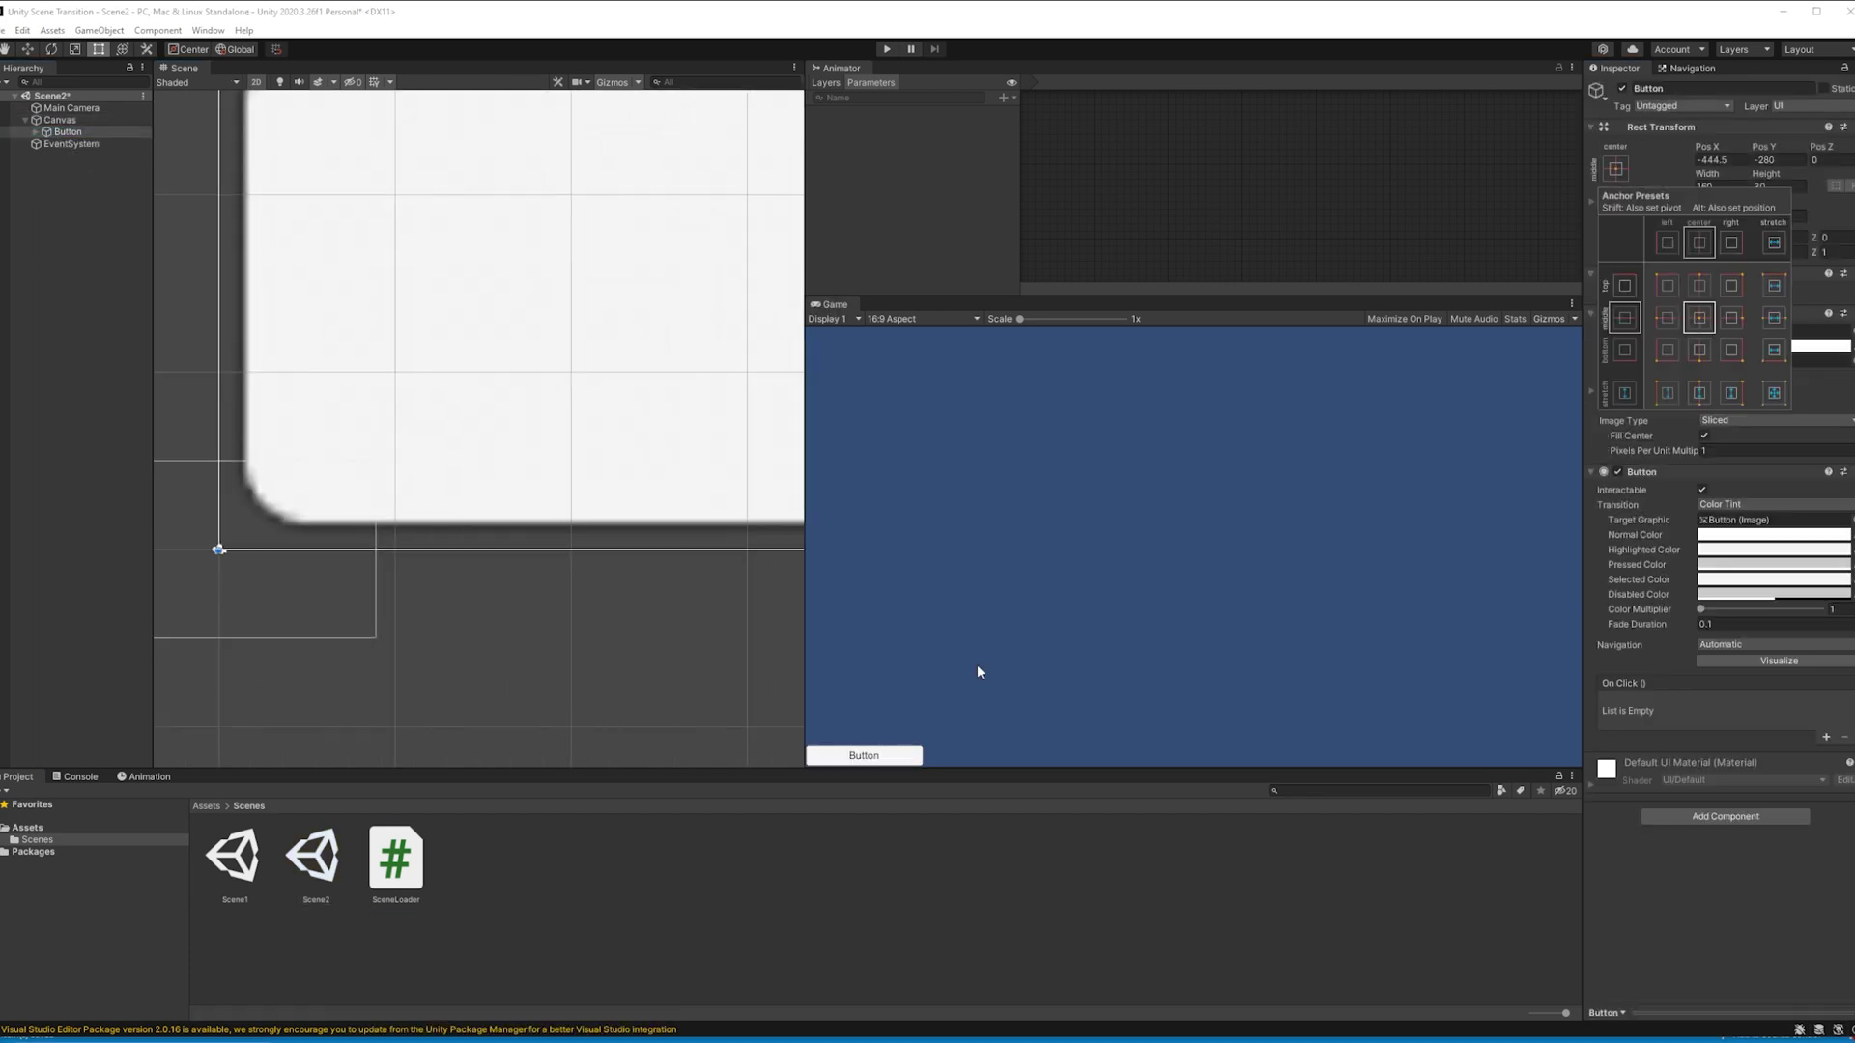
{"action": "scroll", "coordinate": [180, 512], "scroll_direction": "down", "scroll_amount": 5}
{"action": "left_click", "coordinate": [1698, 317], "text": "alt"}
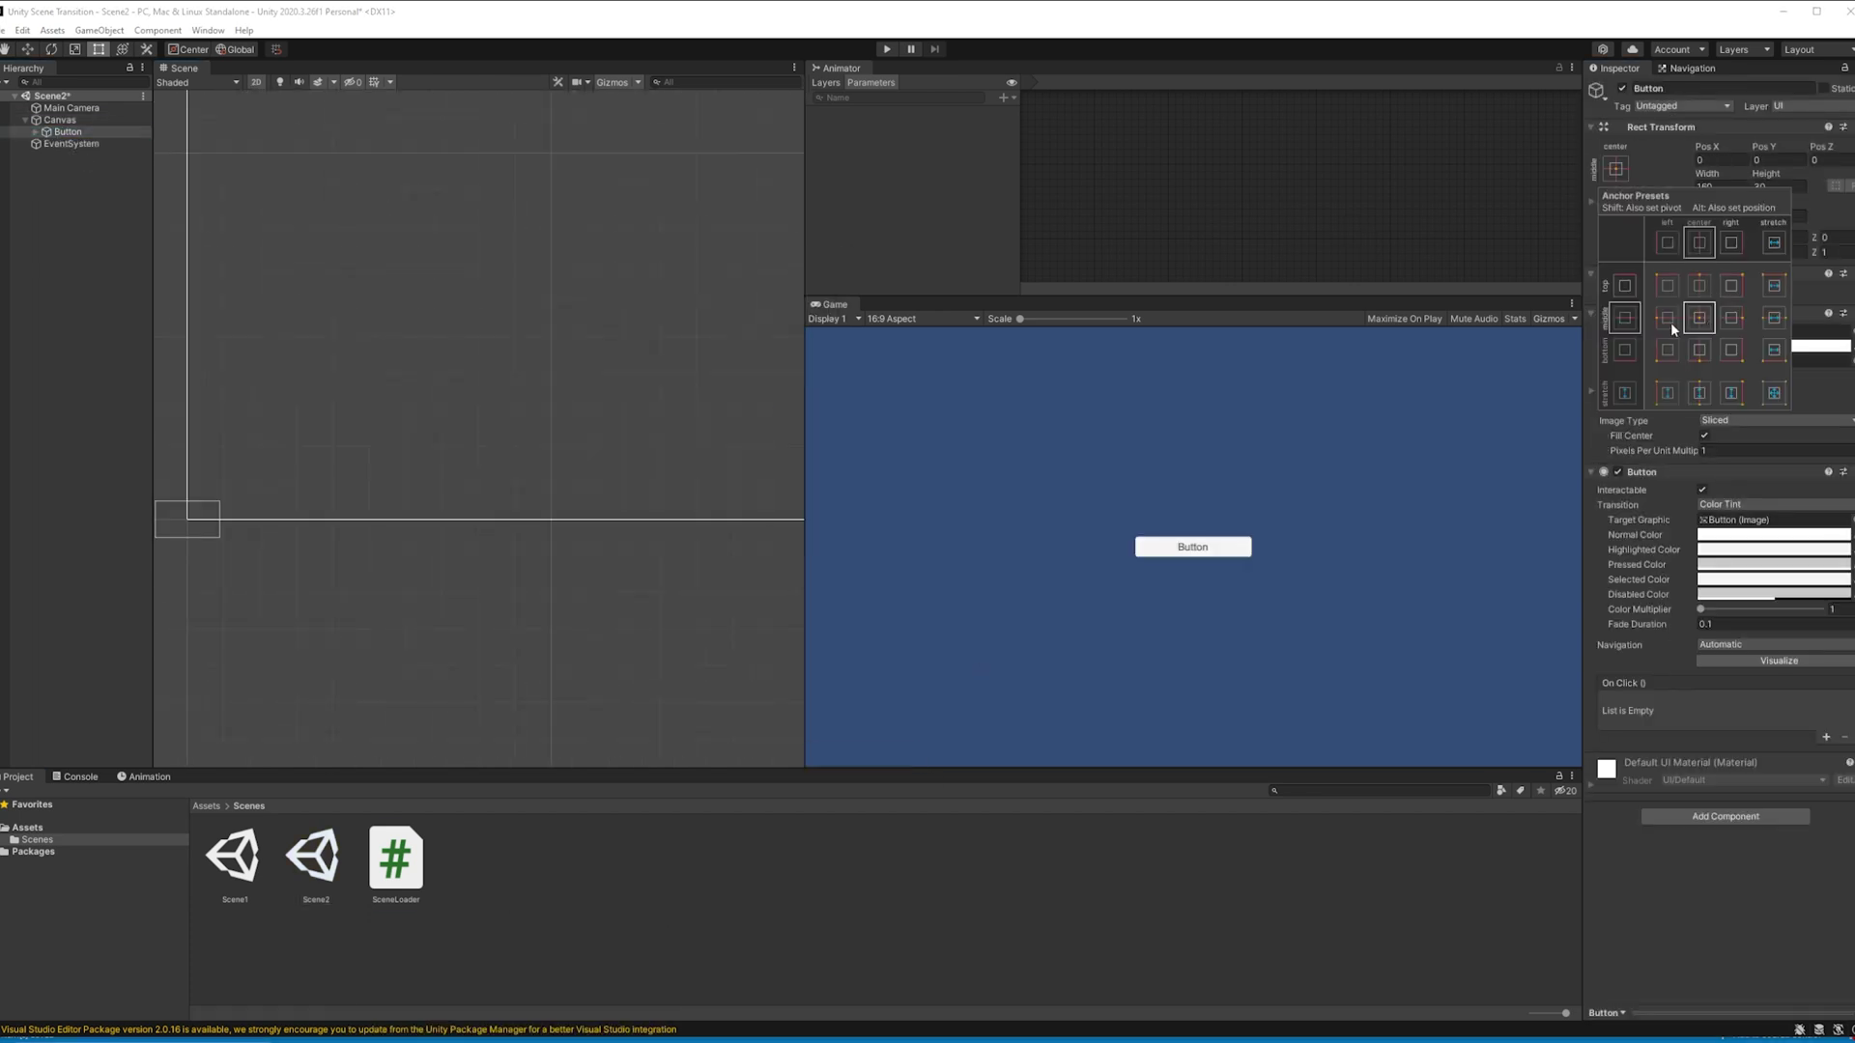
Step: Change the text on the button to "Load Scene 2"
{"action": "double_click", "coordinate": [68, 131]}
{"action": "left_click", "coordinate": [35, 132]}
{"action": "left_click", "coordinate": [74, 143]}
{"action": "left_click", "coordinate": [1642, 345]}
{"action": "type", "text": "Load Scene 2"}
{"action": "left_click", "coordinate": [1070, 583]}
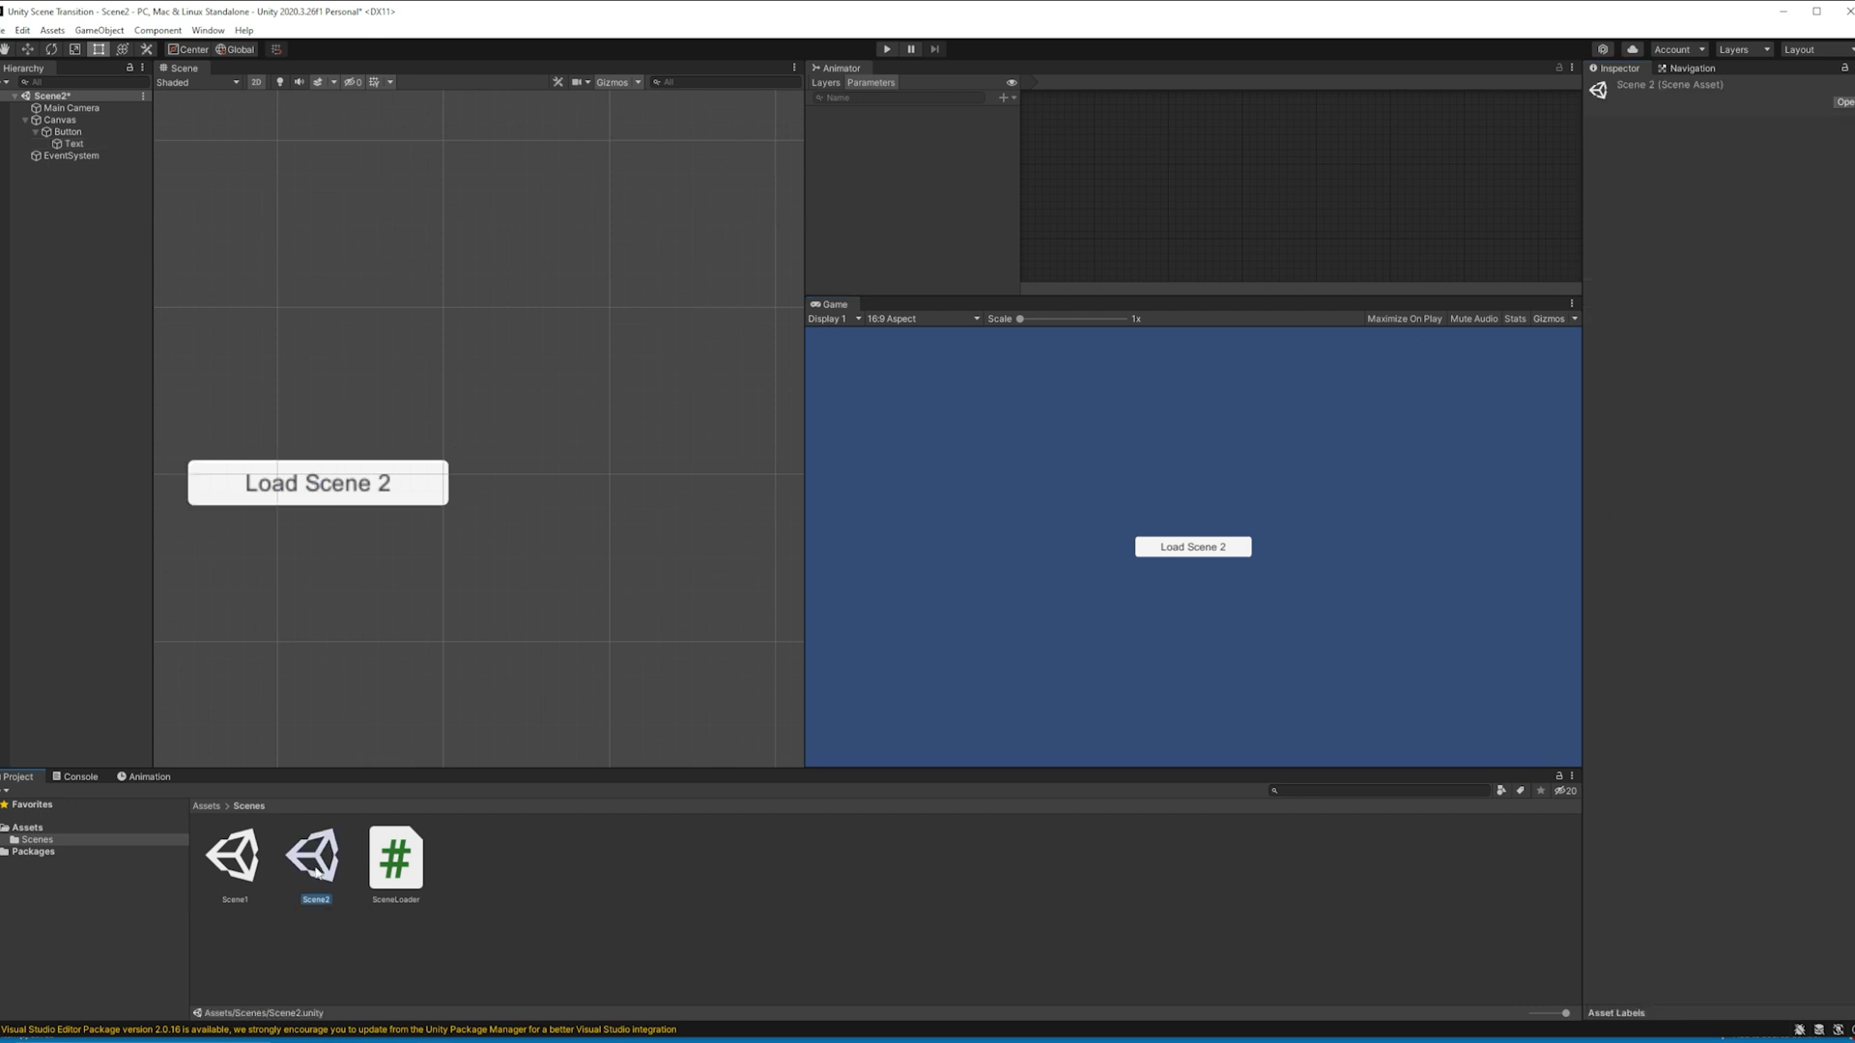
Step: Add an On Click event to the button, assign the Canvas as its object and choose the scene-loading function
{"action": "left_click", "coordinate": [68, 132]}
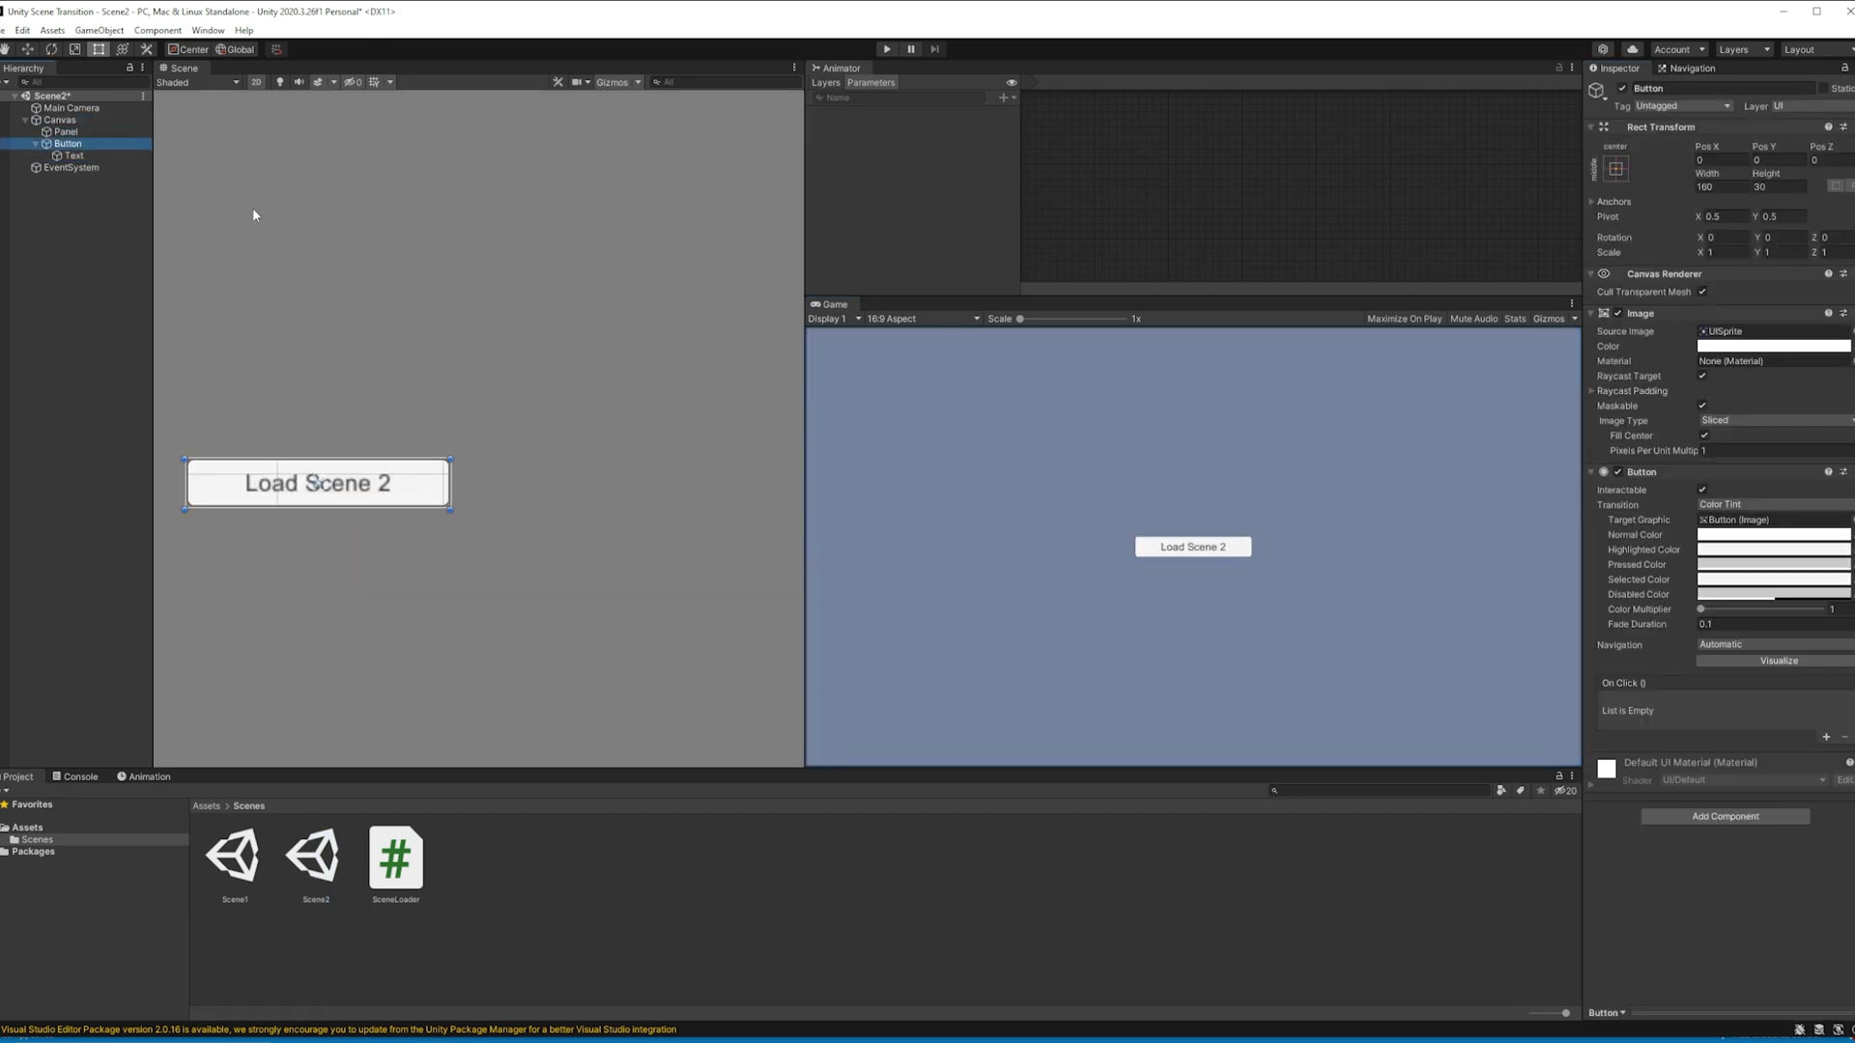
{"action": "left_click", "coordinate": [1825, 736]}
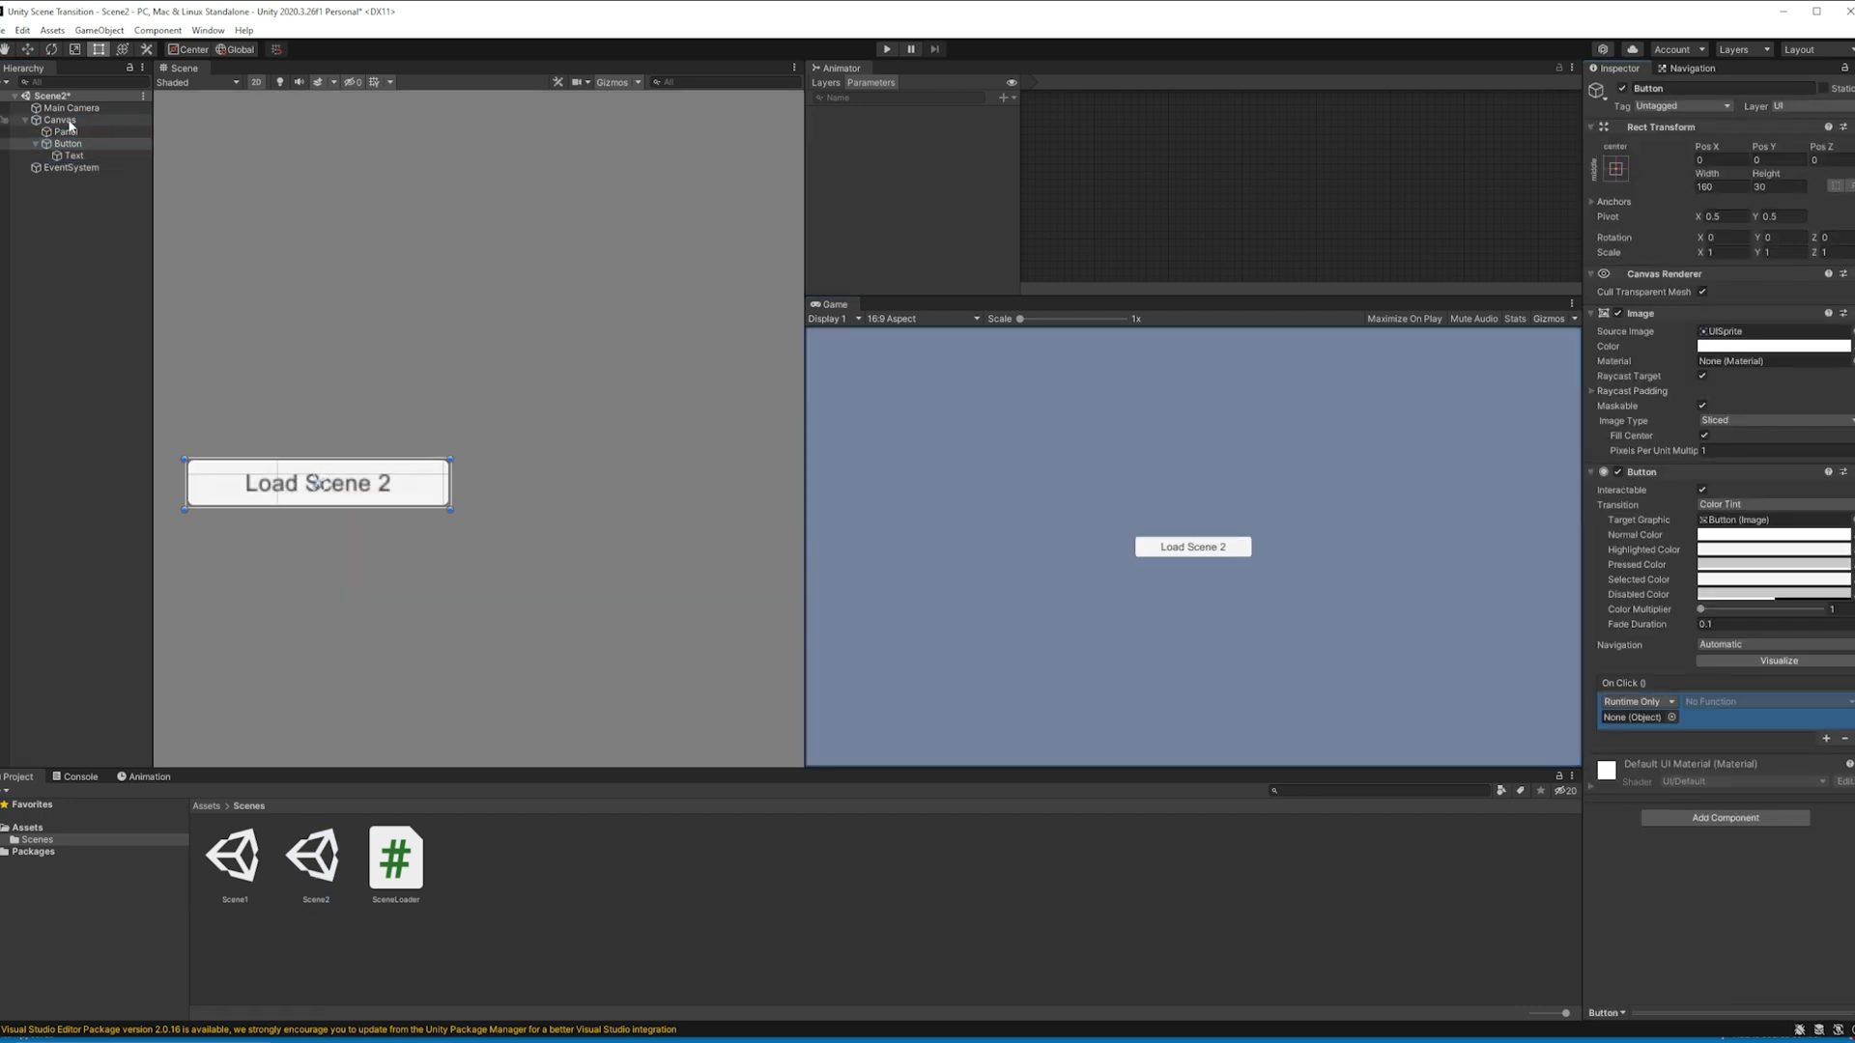
{"action": "left_click_drag", "start_coordinate": [66, 122], "coordinate": [1635, 719]}
{"action": "left_click", "coordinate": [1761, 702]}
{"action": "mouse_move", "coordinate": [1739, 821]}
{"action": "left_click", "coordinate": [1589, 937]}
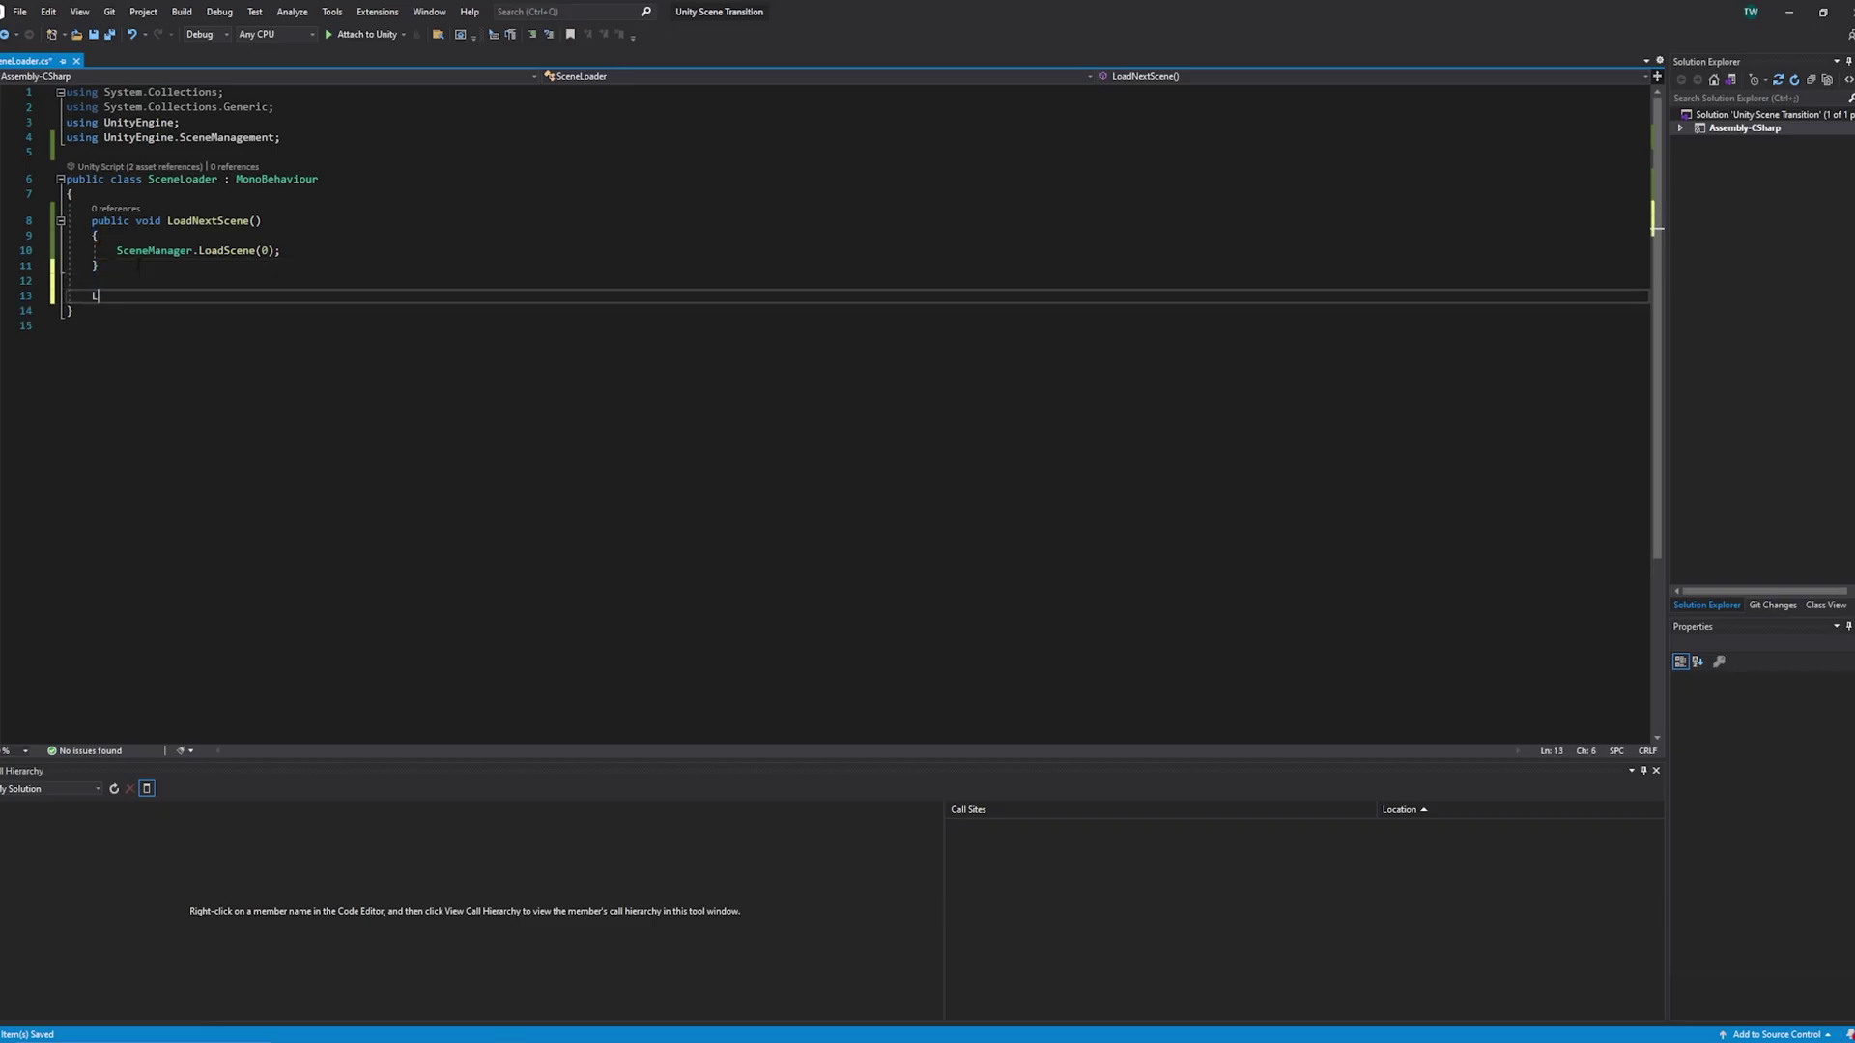
Step: Duplicate the whole LoadNextScene method below the original in the SceneLoader script
{"action": "key", "text": "ctrl+space"}
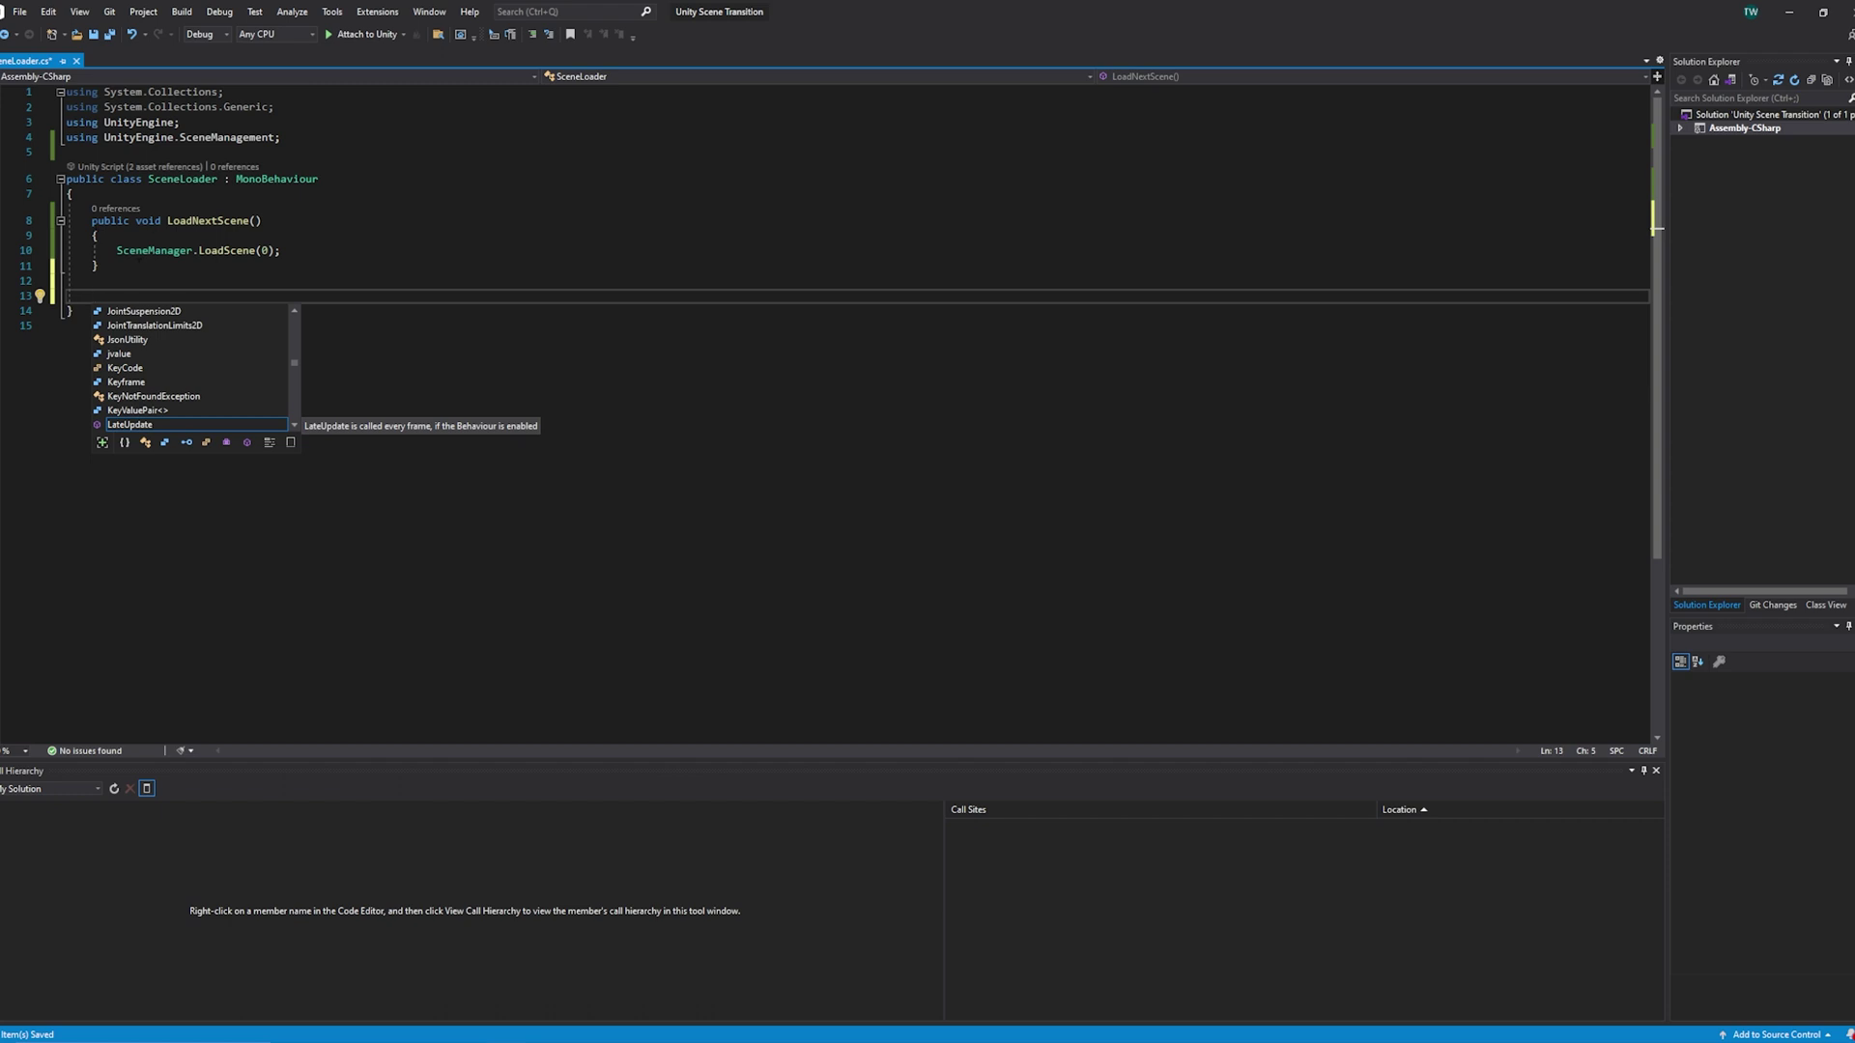
{"action": "left_click_drag", "start_coordinate": [92, 220], "coordinate": [100, 267]}
{"action": "key", "text": "ctrl+c"}
{"action": "left_click", "coordinate": [104, 296]}
{"action": "key", "text": "ctrl+v"}
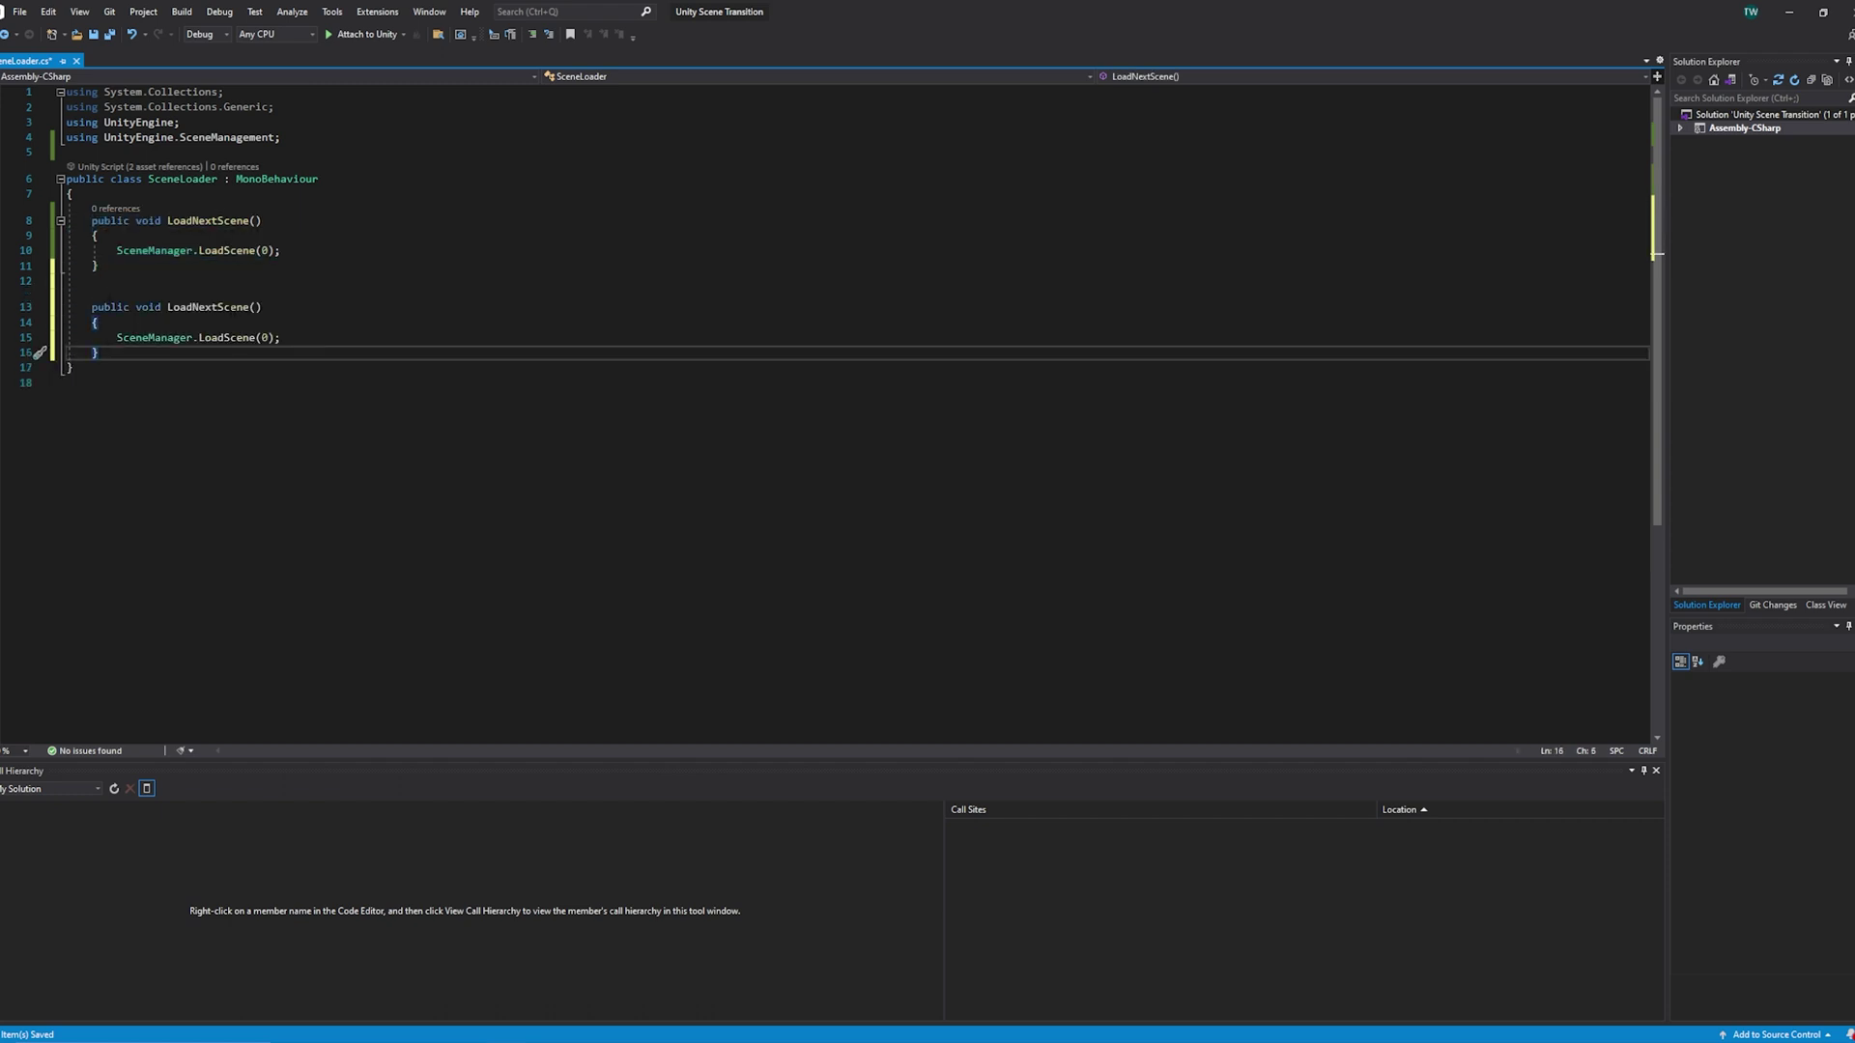
Step: Rename the duplicated method to LoadSceneTwo and save the script
{"action": "left_click_drag", "start_coordinate": [217, 307], "coordinate": [192, 307]}
{"action": "key", "text": "BackSpace"}
{"action": "left_click", "coordinate": [230, 307]}
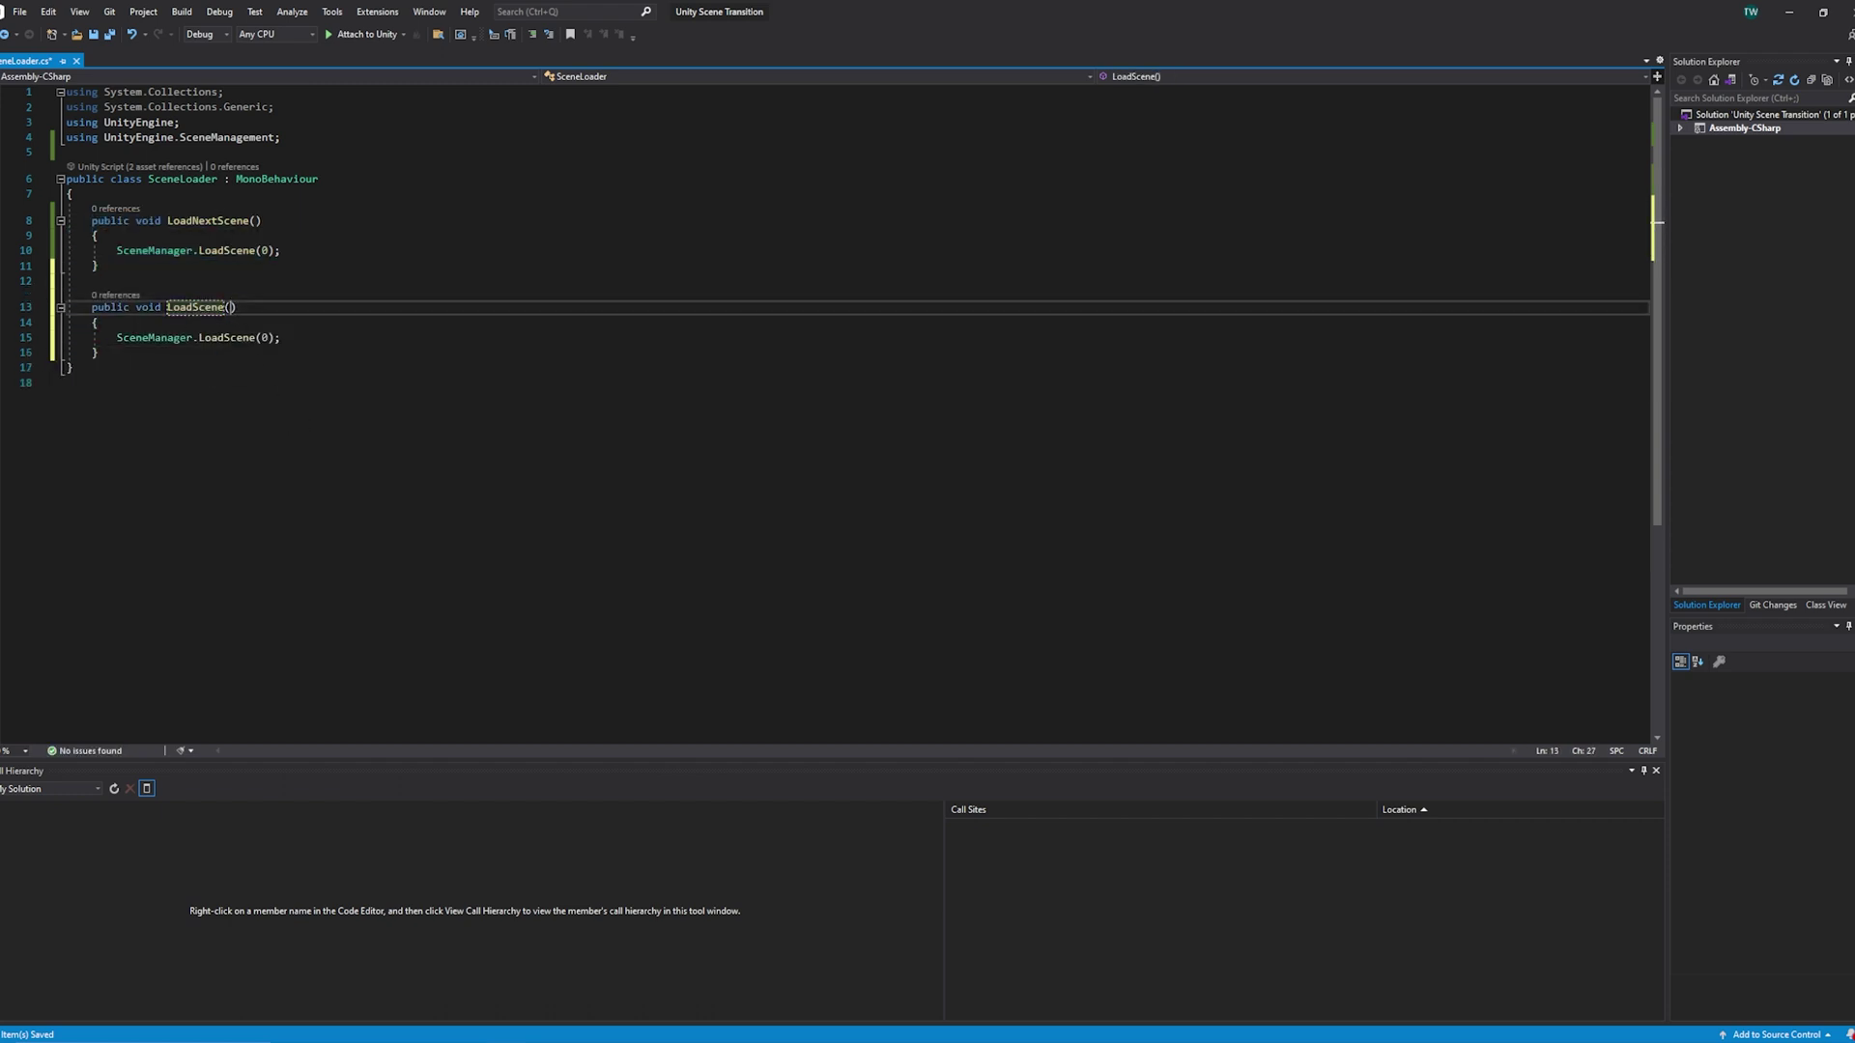
{"action": "type", "text": "Two"}
{"action": "key", "text": "ctrl+s"}
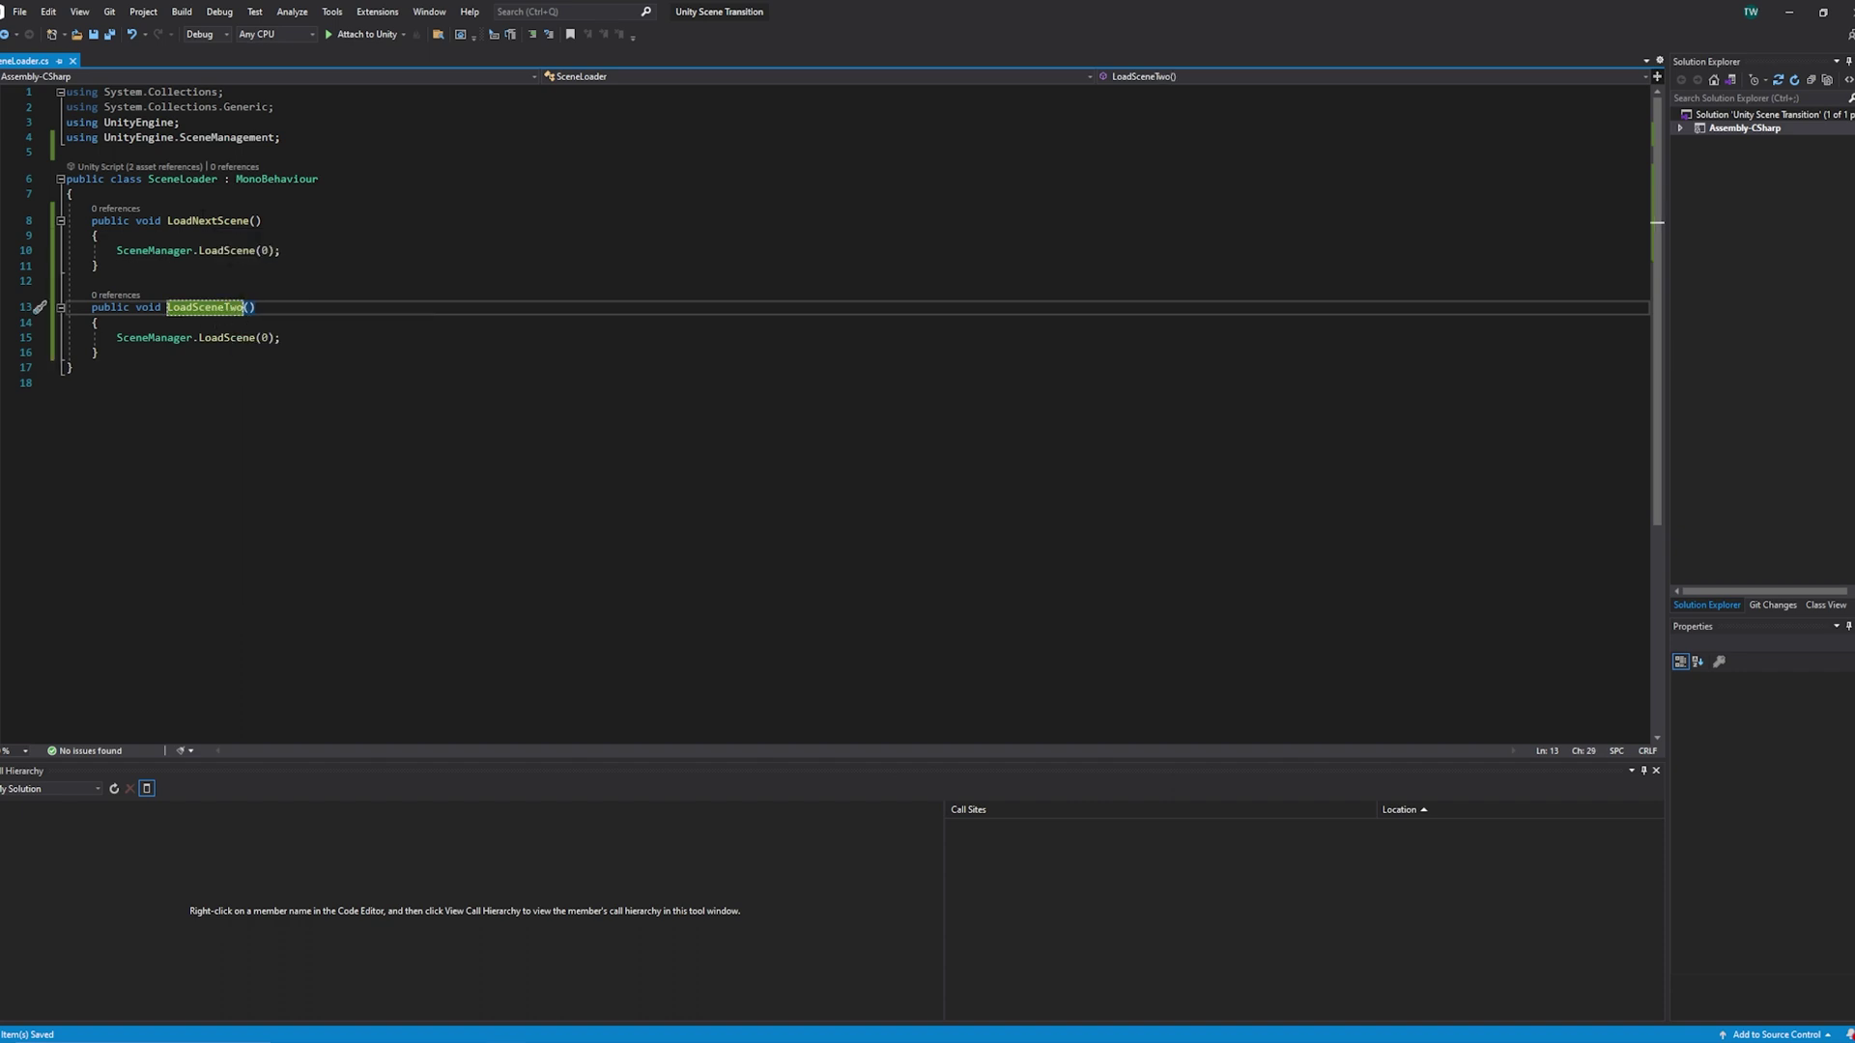
Step: Rename the original LoadNextScene method to LoadSceneOne and save the script
{"action": "left_click", "coordinate": [218, 220]}
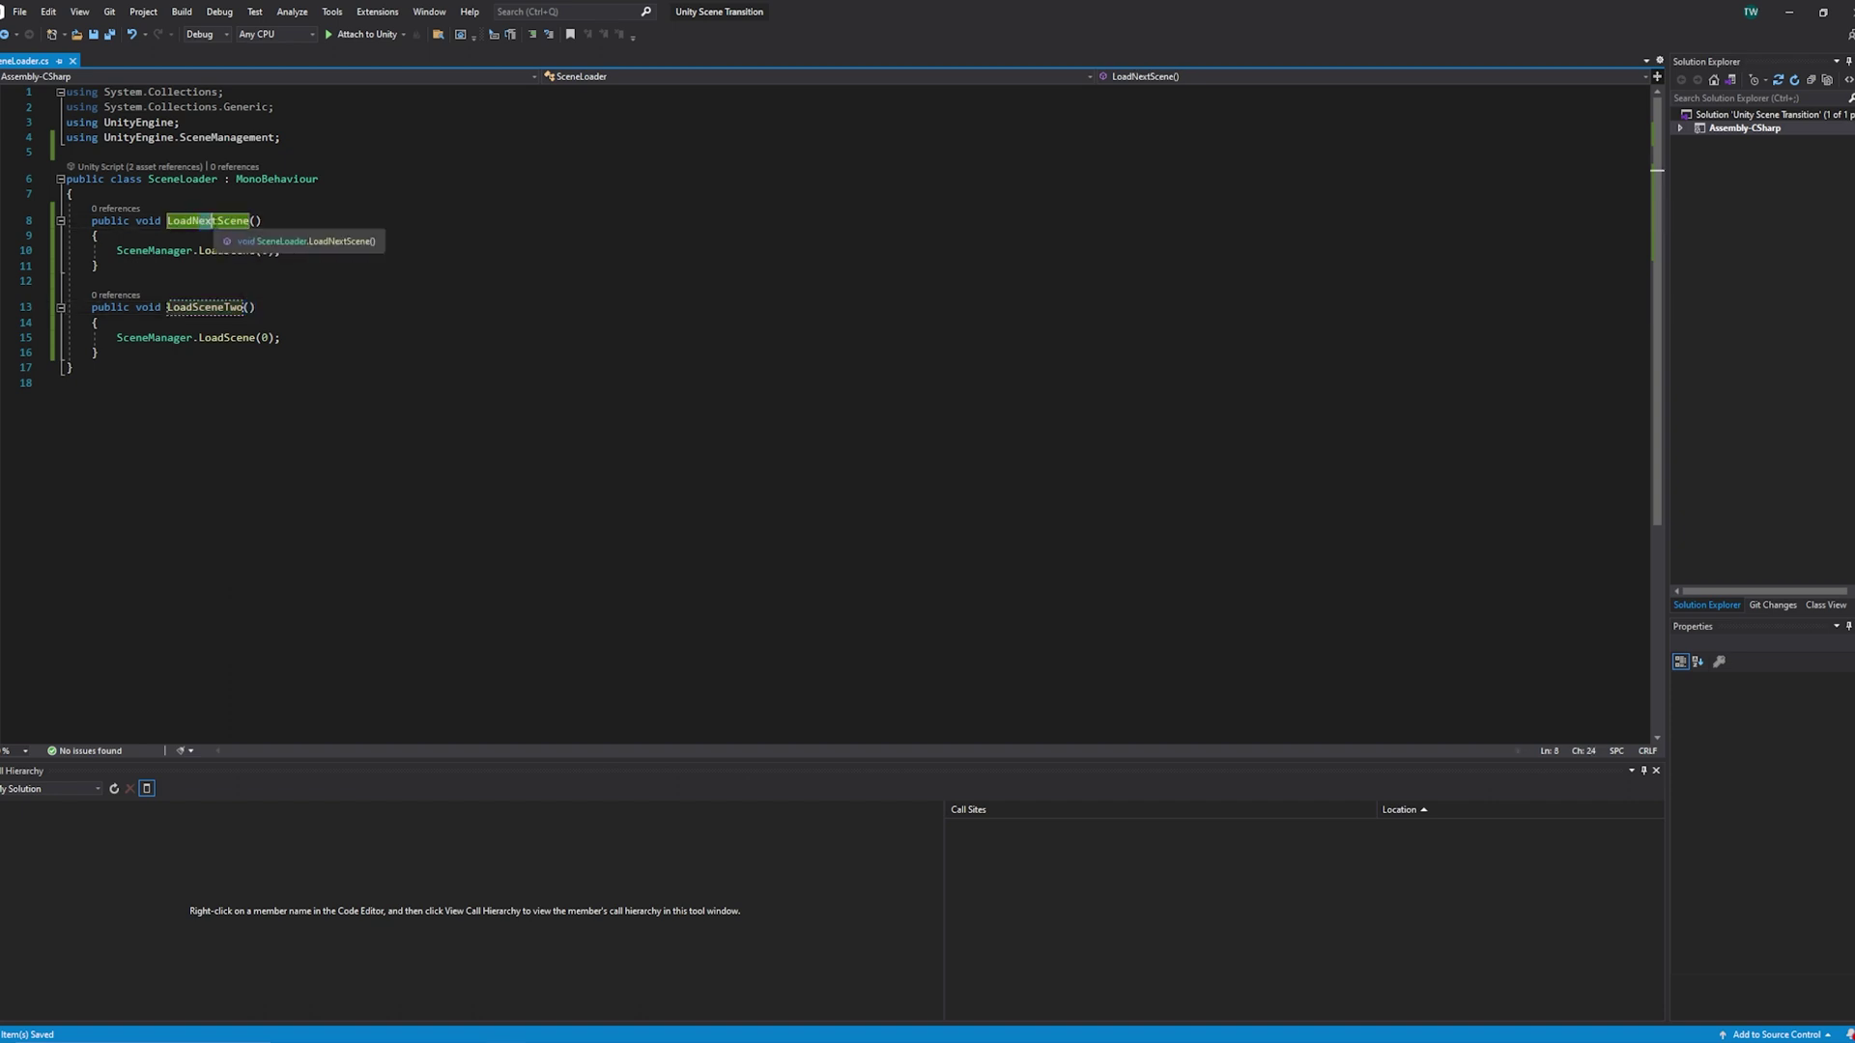
{"action": "key", "text": "BackSpace"}
{"action": "key", "text": "BackSpace"}
{"action": "key", "text": "BackSpace"}
{"action": "key", "text": "BackSpace"}
{"action": "left_click", "coordinate": [226, 220]}
{"action": "type", "text": "One"}
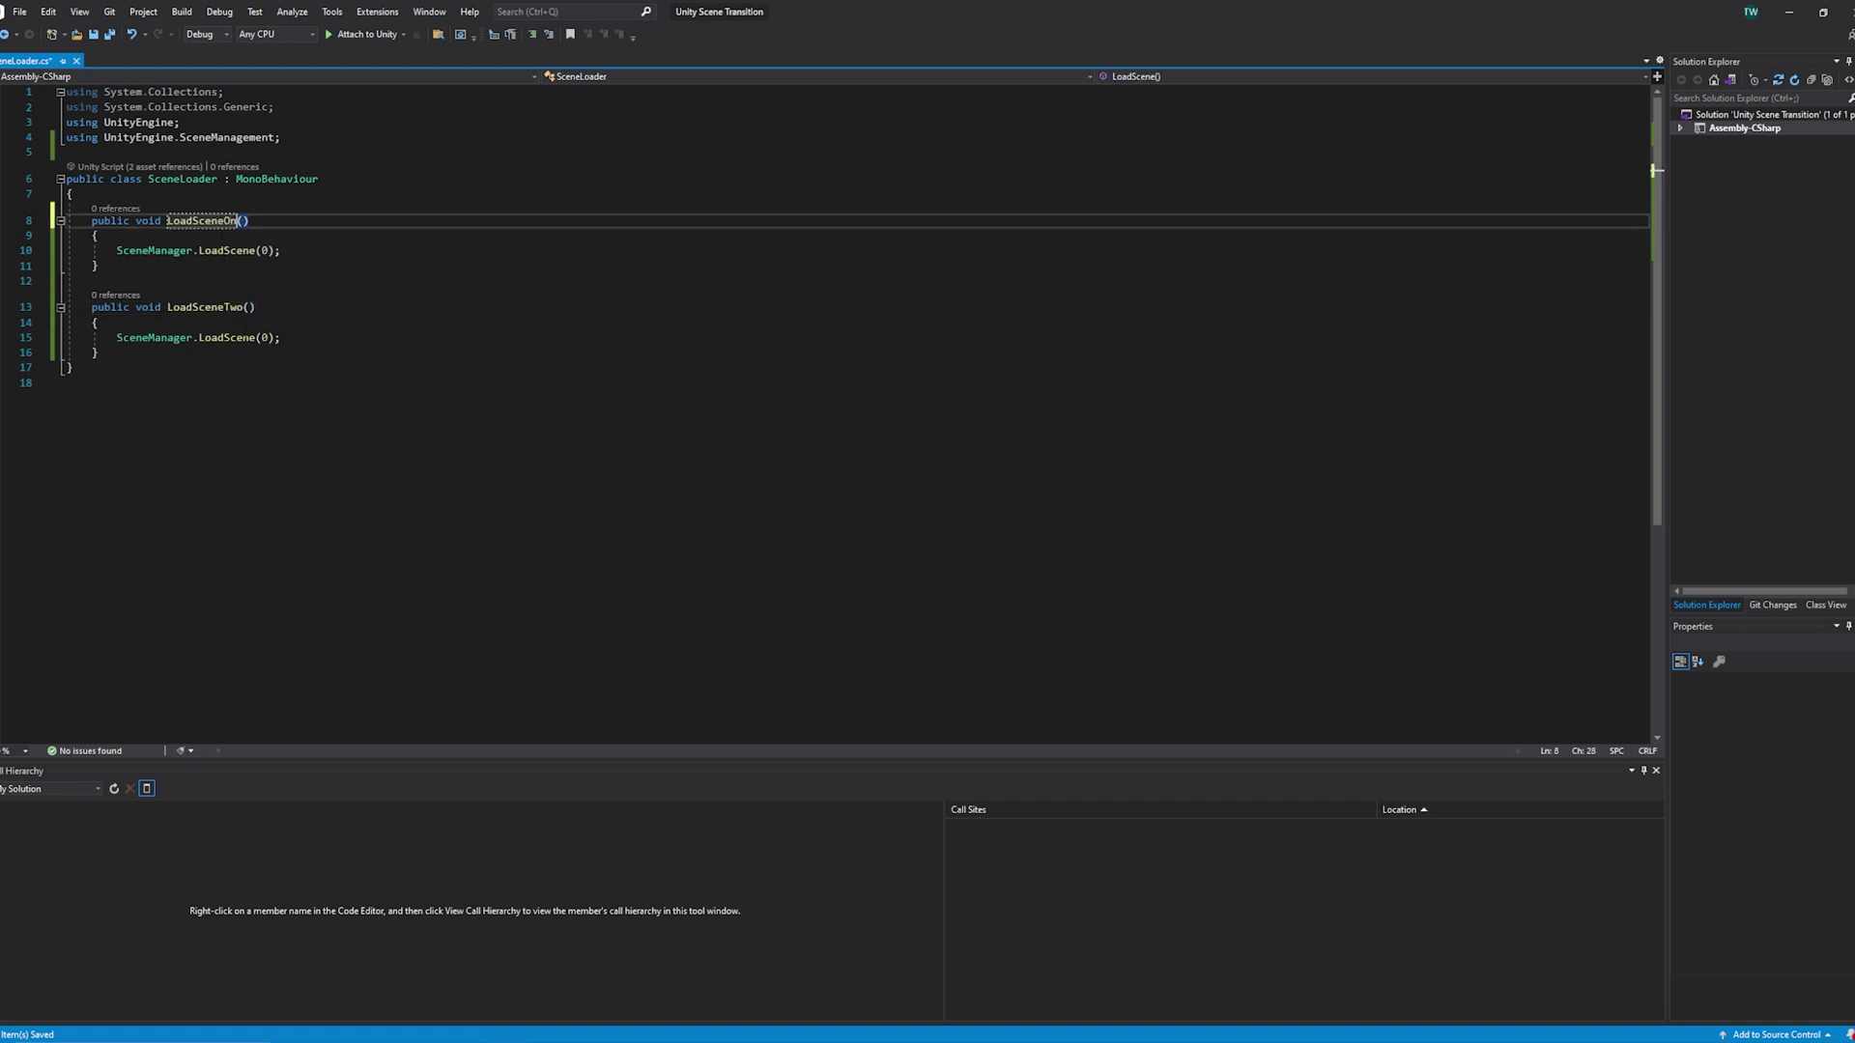
{"action": "left_click", "coordinate": [320, 326]}
{"action": "key", "text": "ctrl+s"}
Step: Change the scene index loaded by LoadSceneTwo to 1 and save the script
{"action": "left_click", "coordinate": [269, 338]}
{"action": "key", "text": "BackSpace"}
{"action": "type", "text": "1"}
{"action": "key", "text": "ctrl+s"}
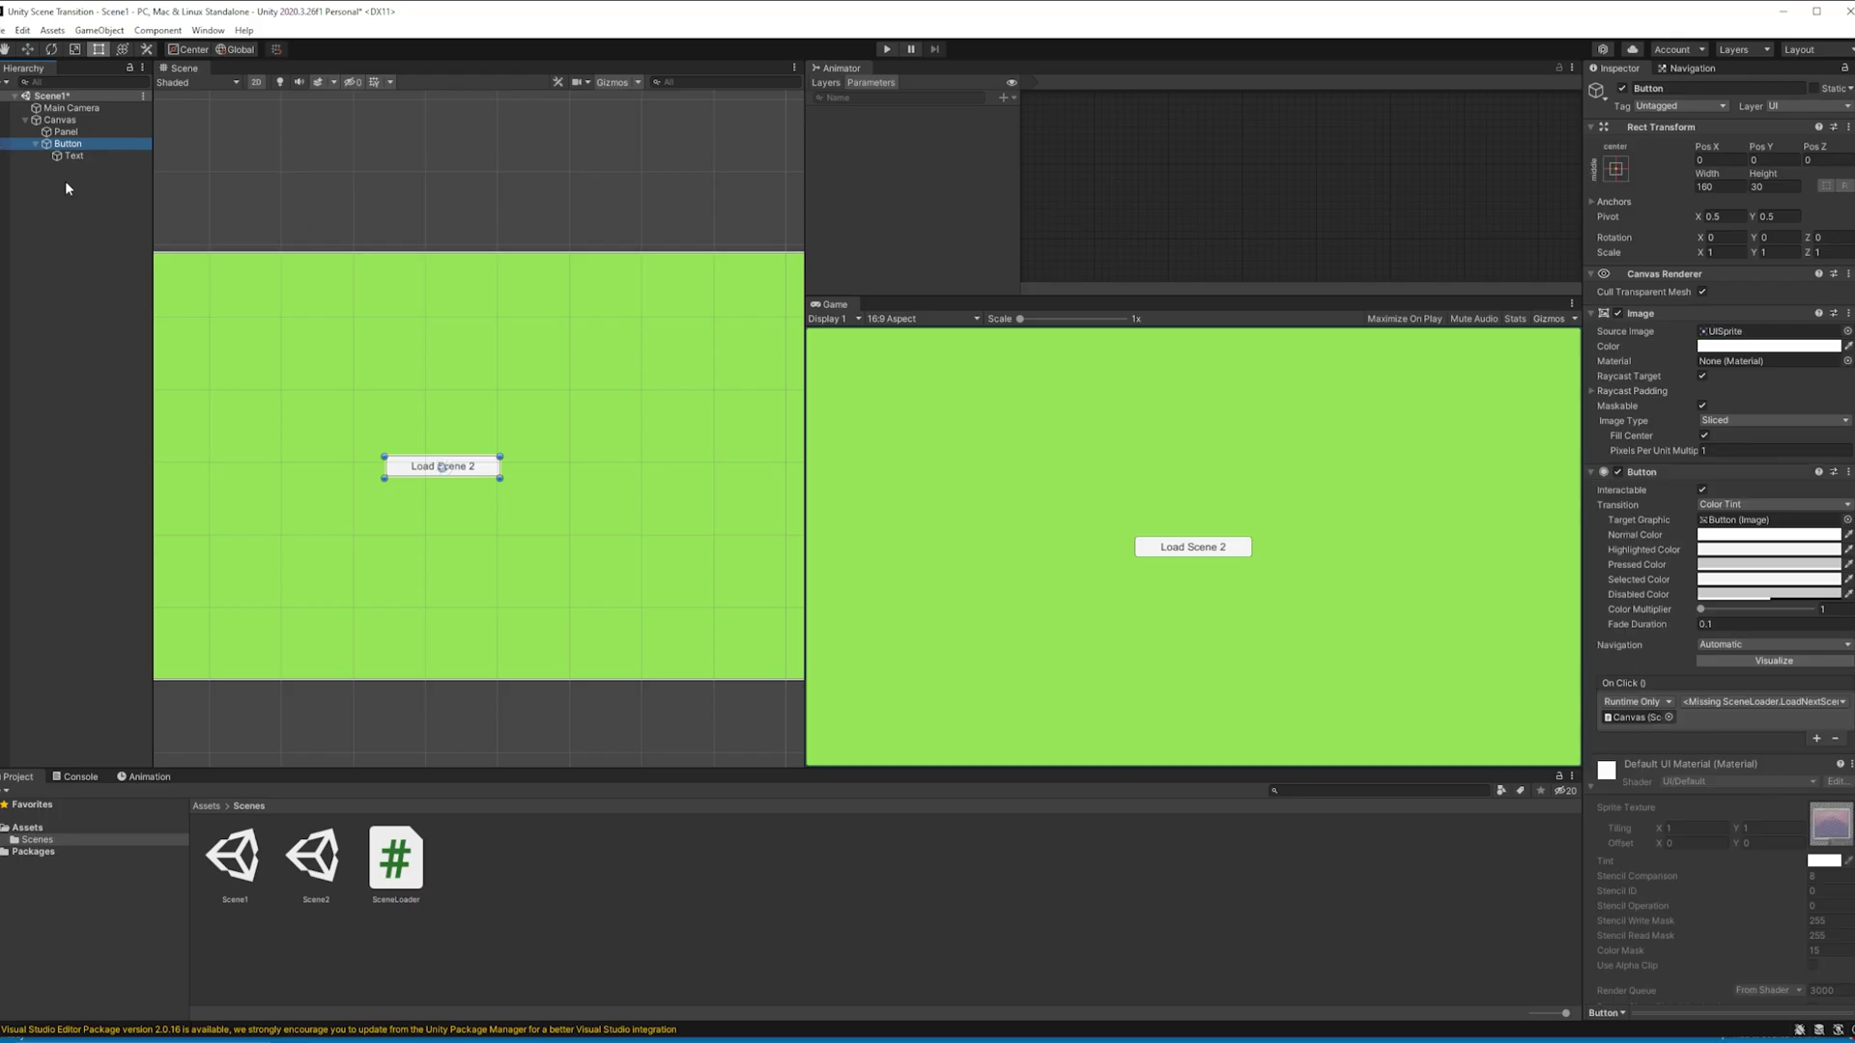
Step: Assign the Canvas to the Load Scene 2 button's On Click event and choose SceneLoader's LoadSceneTwo function
{"action": "left_click_drag", "start_coordinate": [67, 120], "coordinate": [1648, 723]}
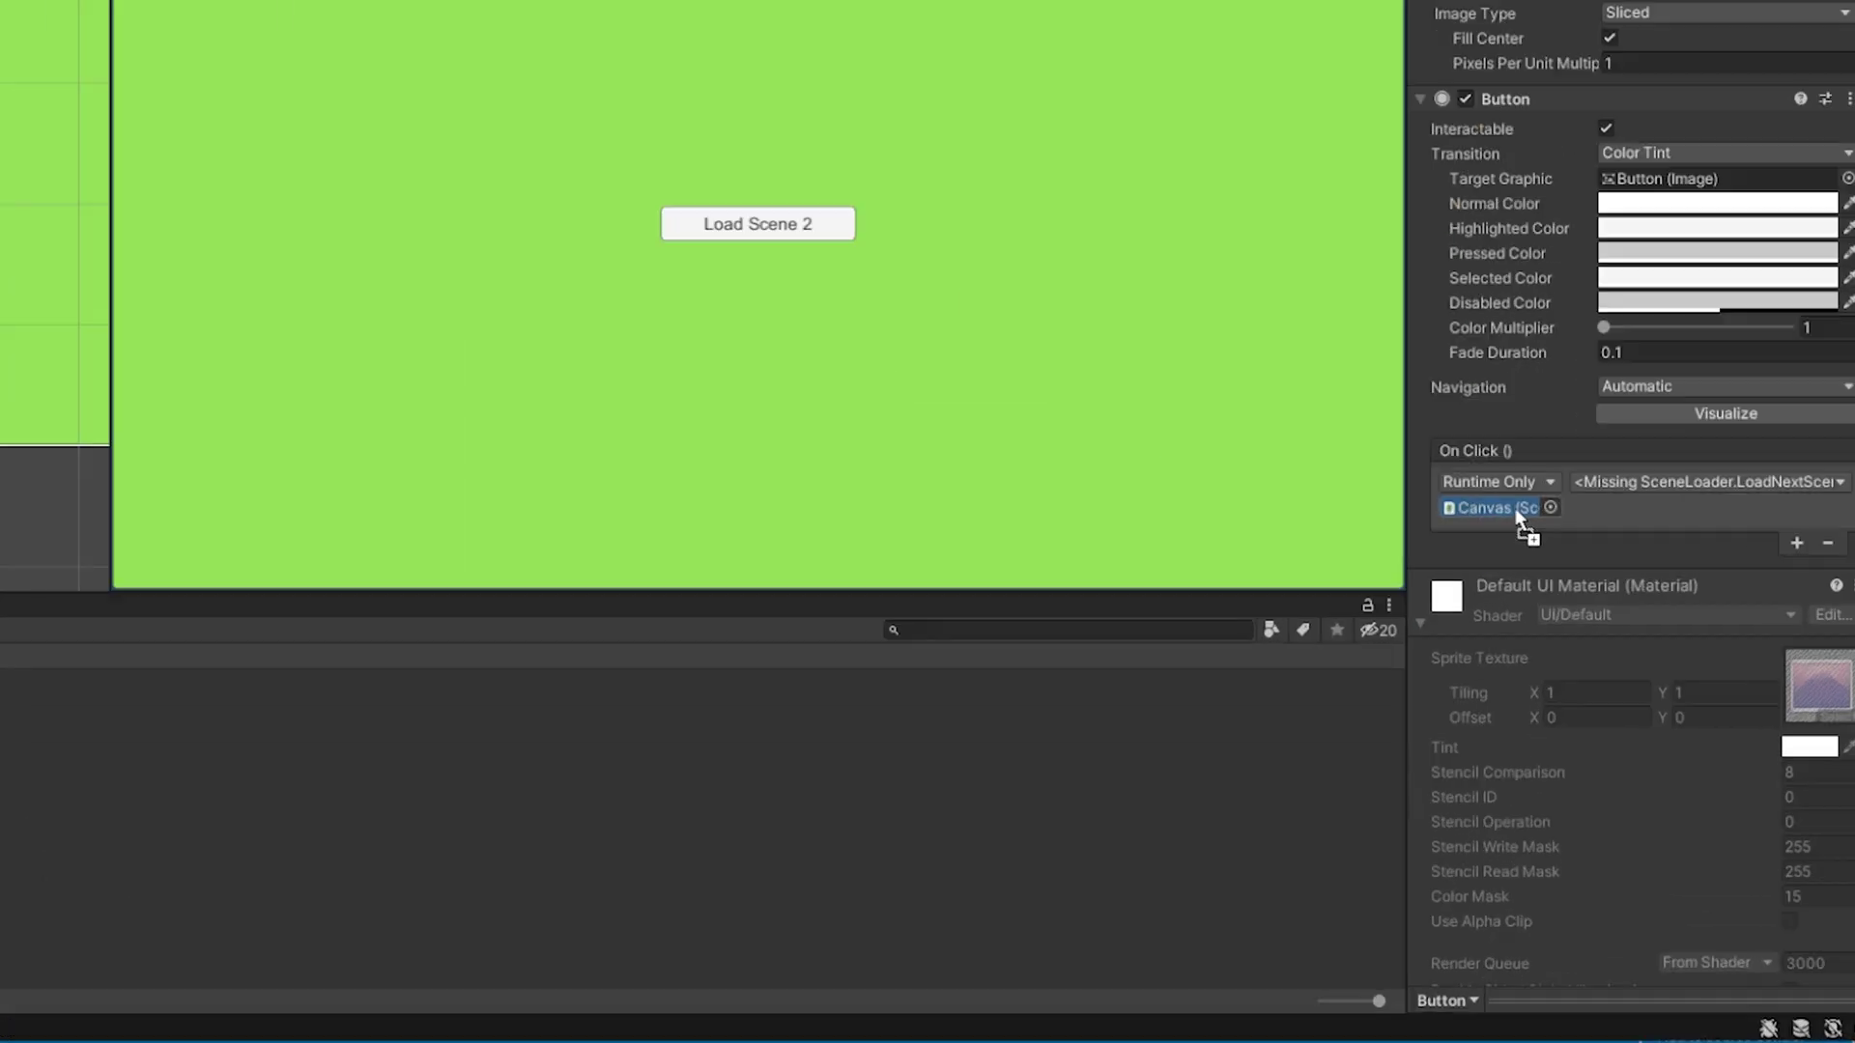
{"action": "left_click_drag", "start_coordinate": [1519, 514], "coordinate": [1521, 512]}
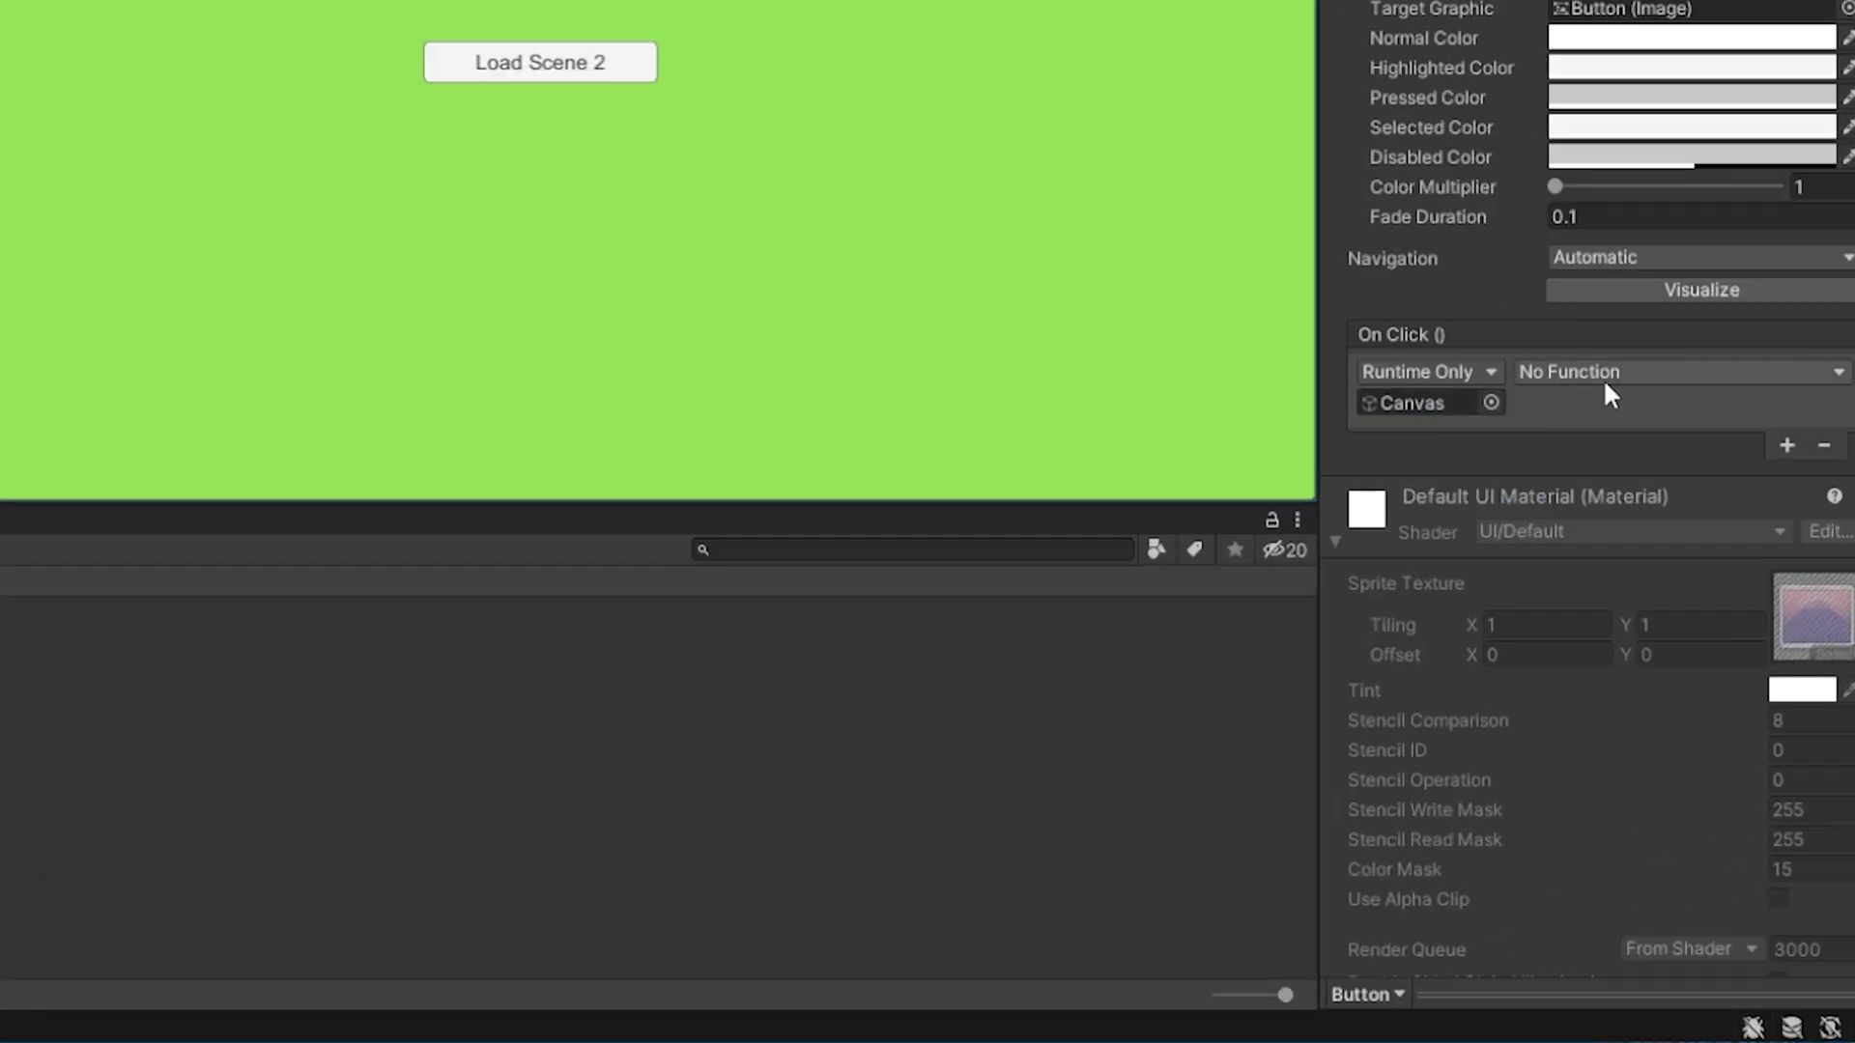
{"action": "left_click", "coordinate": [1646, 486]}
{"action": "mouse_move", "coordinate": [1642, 614]}
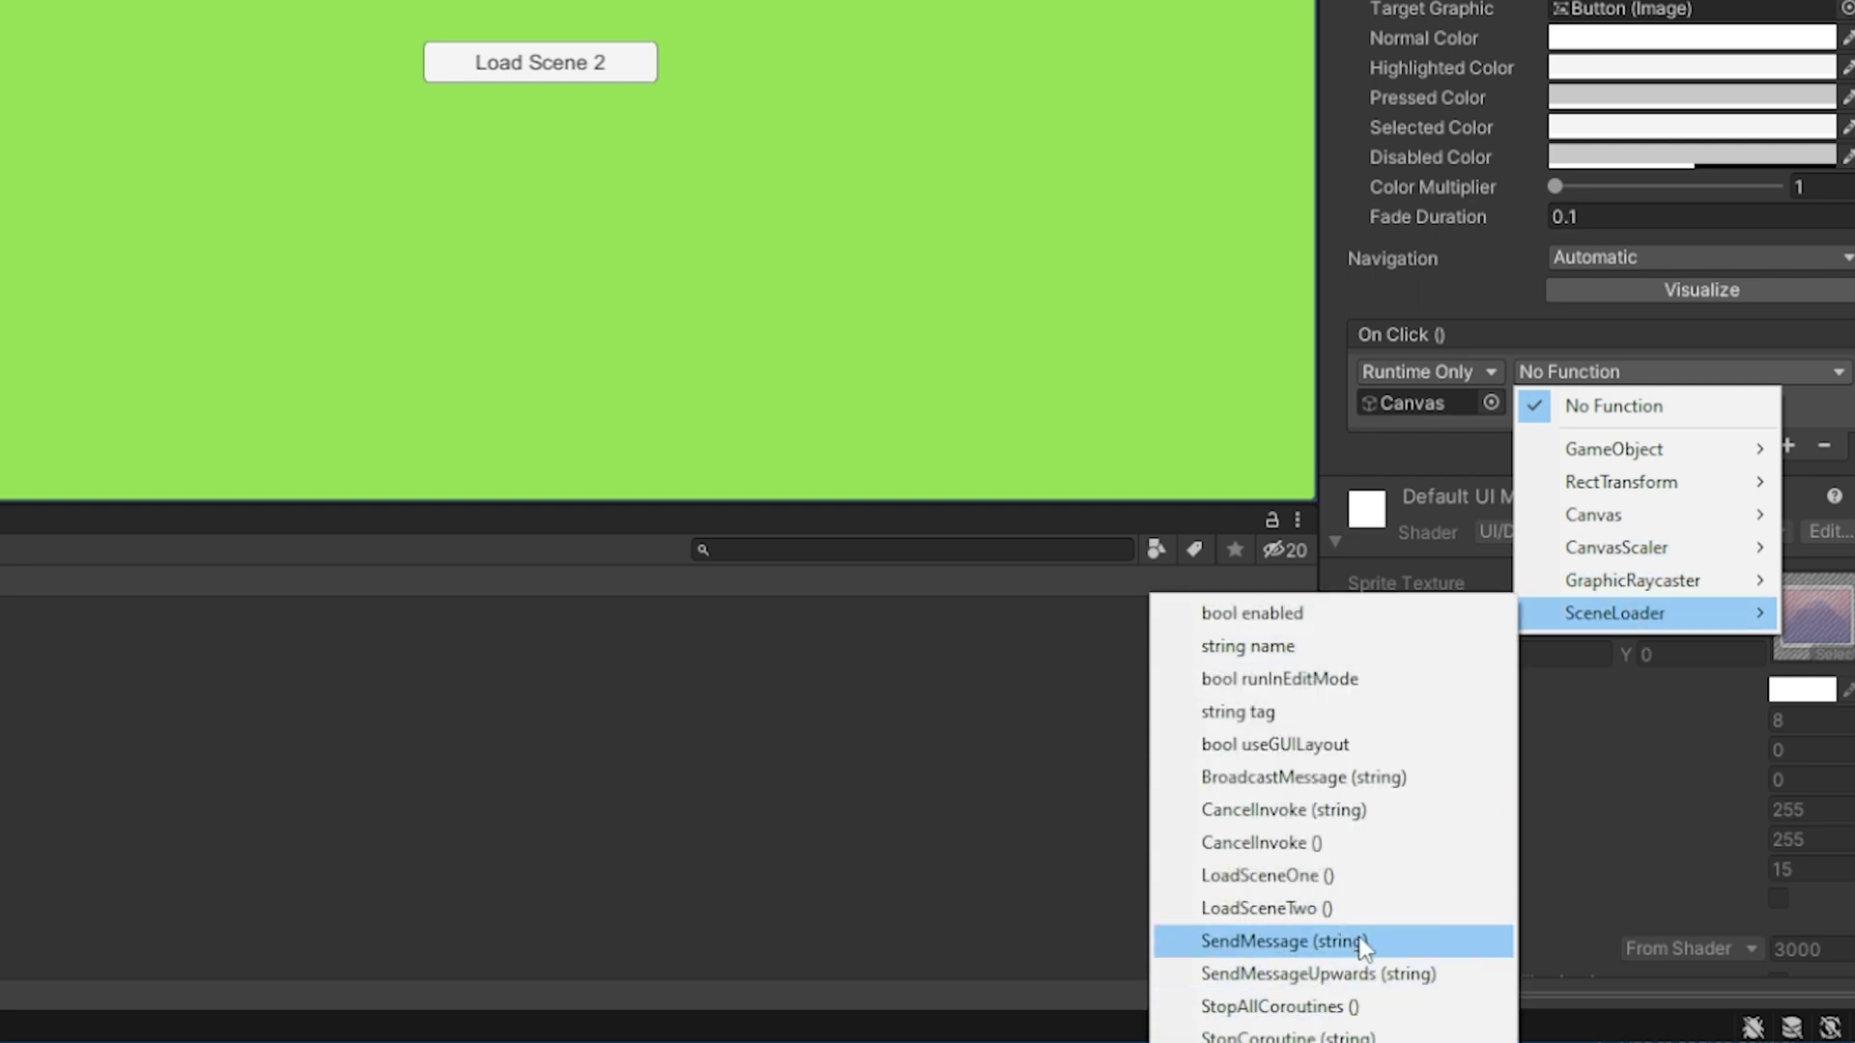
{"action": "left_click", "coordinate": [1360, 908]}
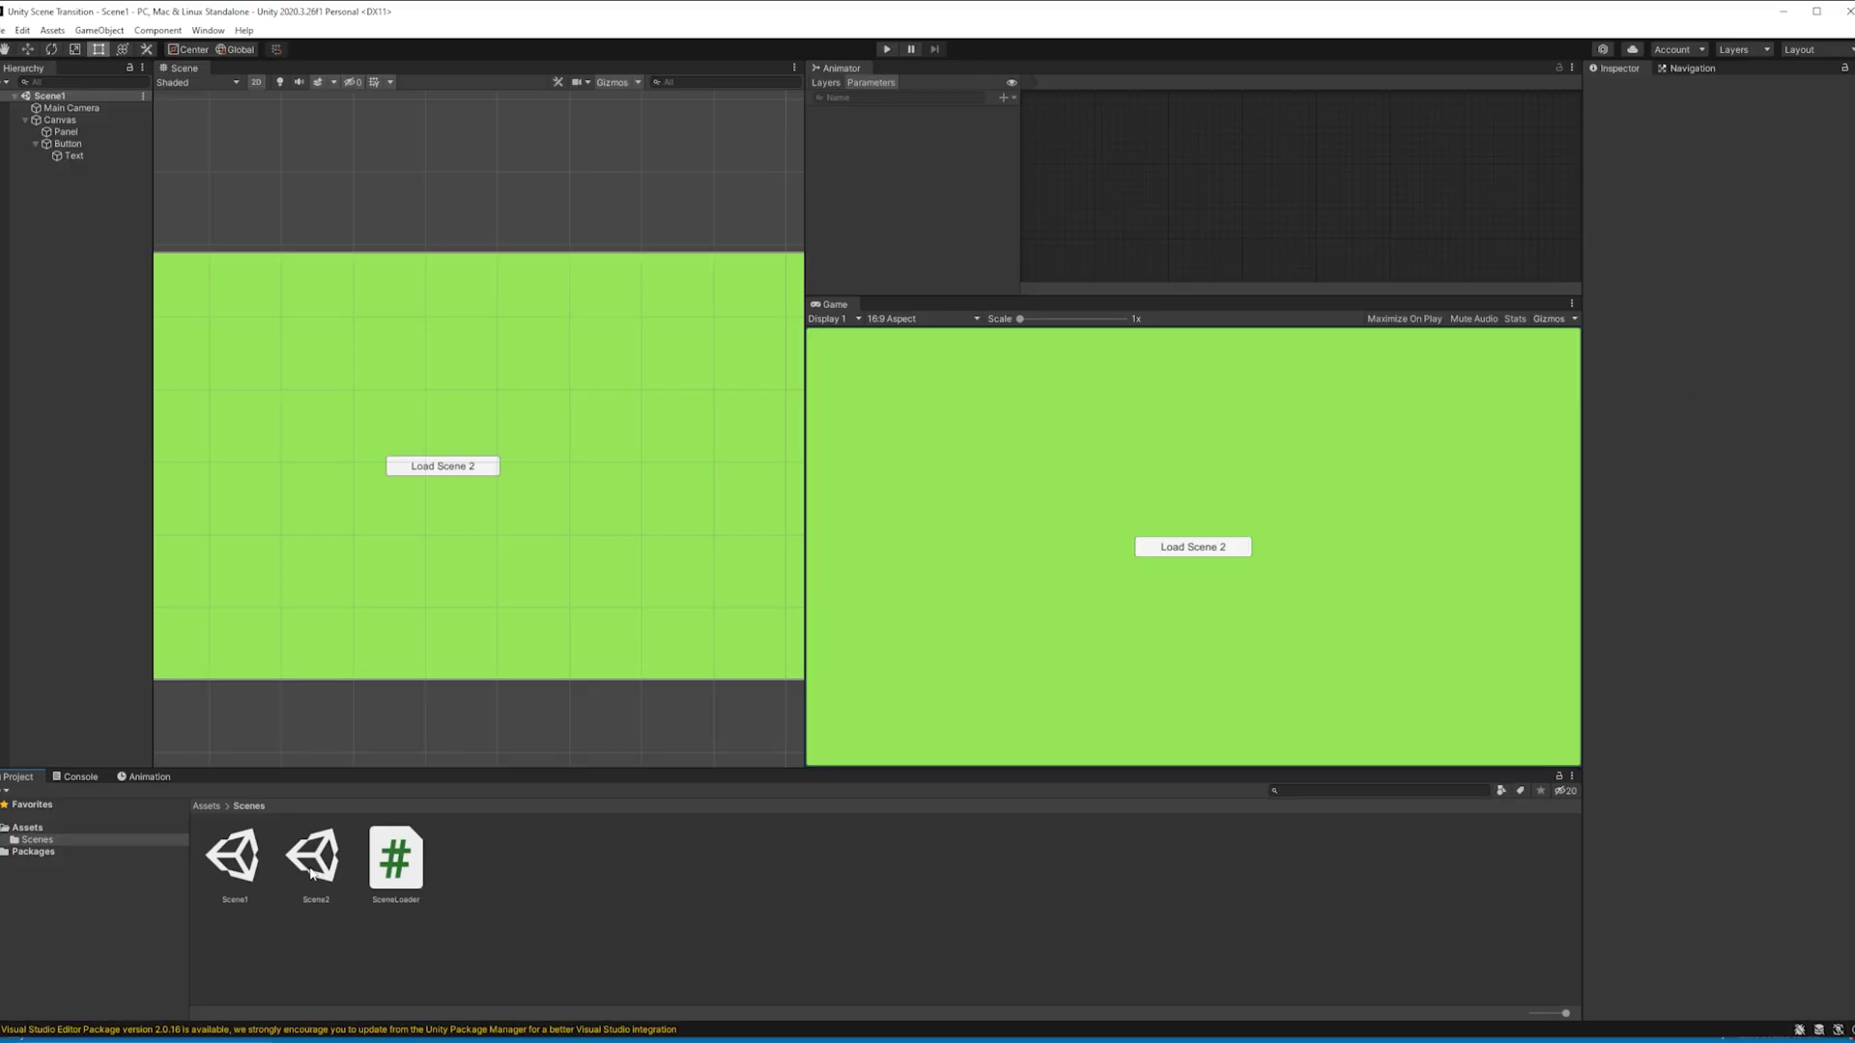
Step: Open Scene2 and set its button's On Click function to SceneLoader's LoadSceneOne
{"action": "double_click", "coordinate": [310, 872]}
{"action": "left_click", "coordinate": [25, 120]}
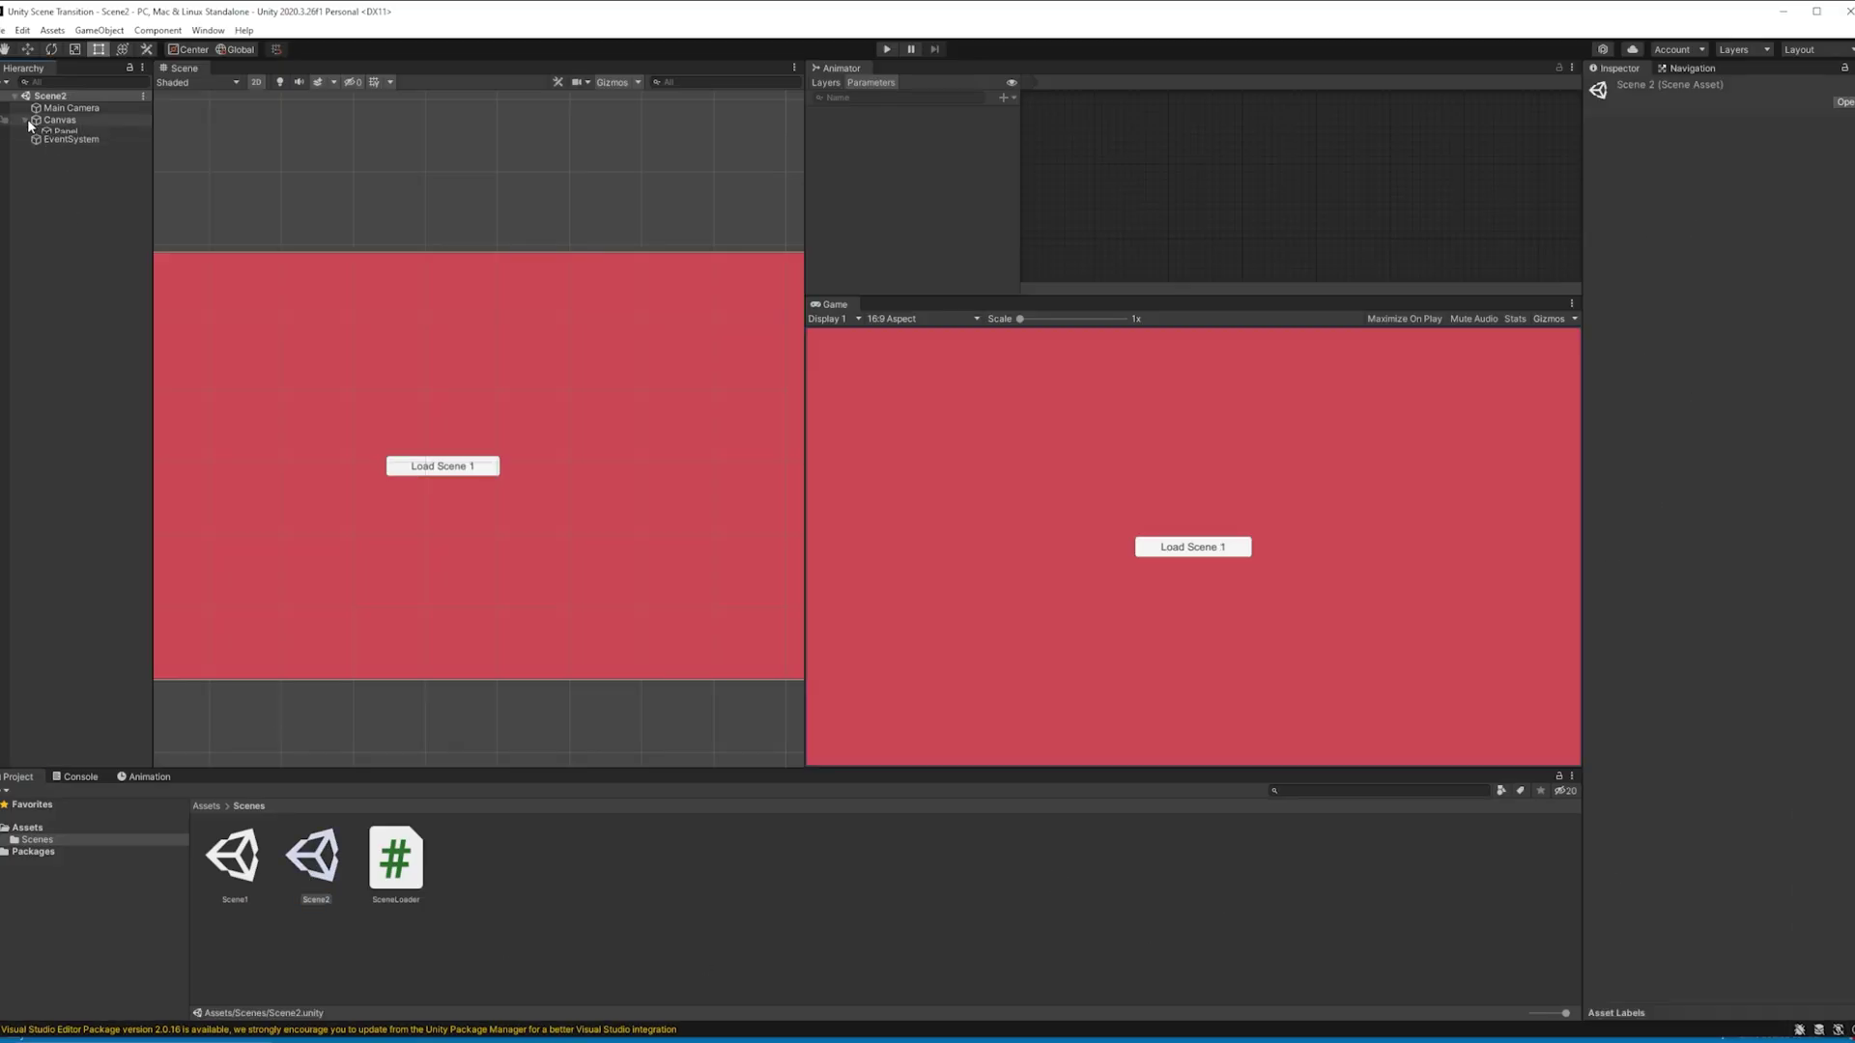
{"action": "left_click", "coordinate": [64, 144]}
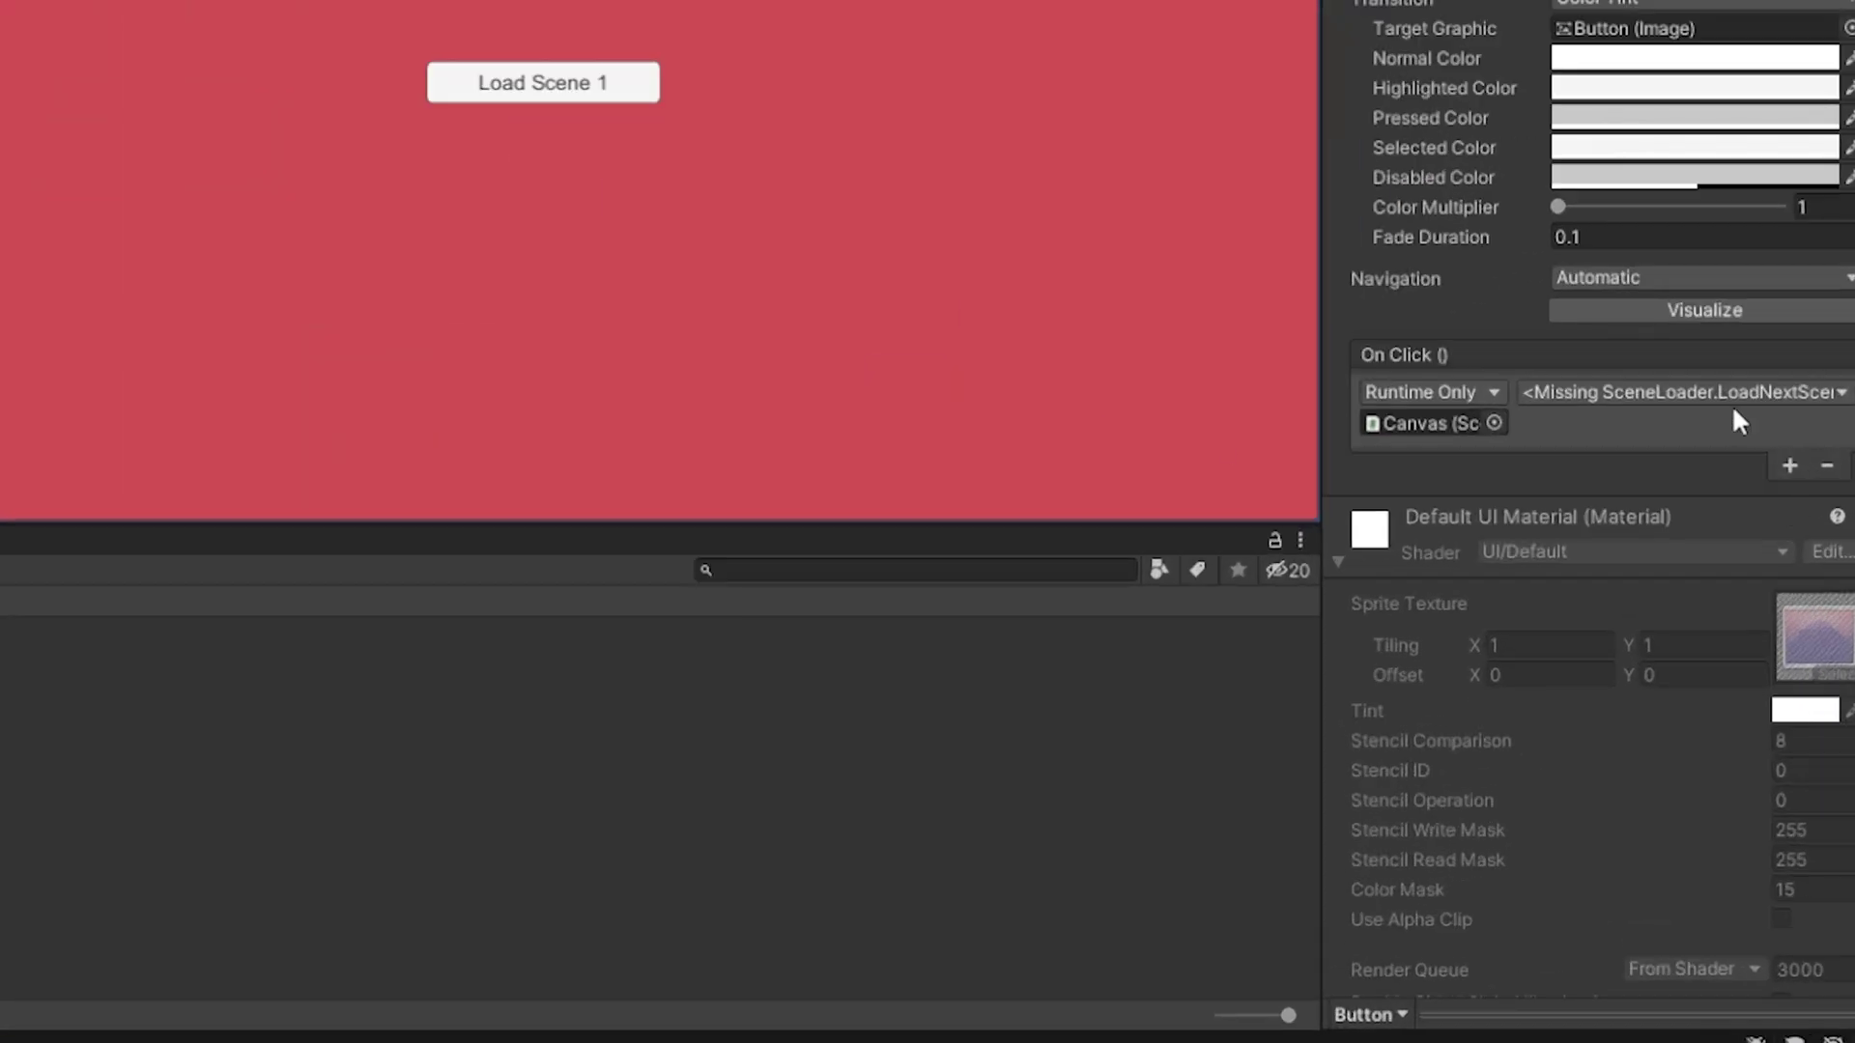
{"action": "left_click", "coordinate": [1786, 704]}
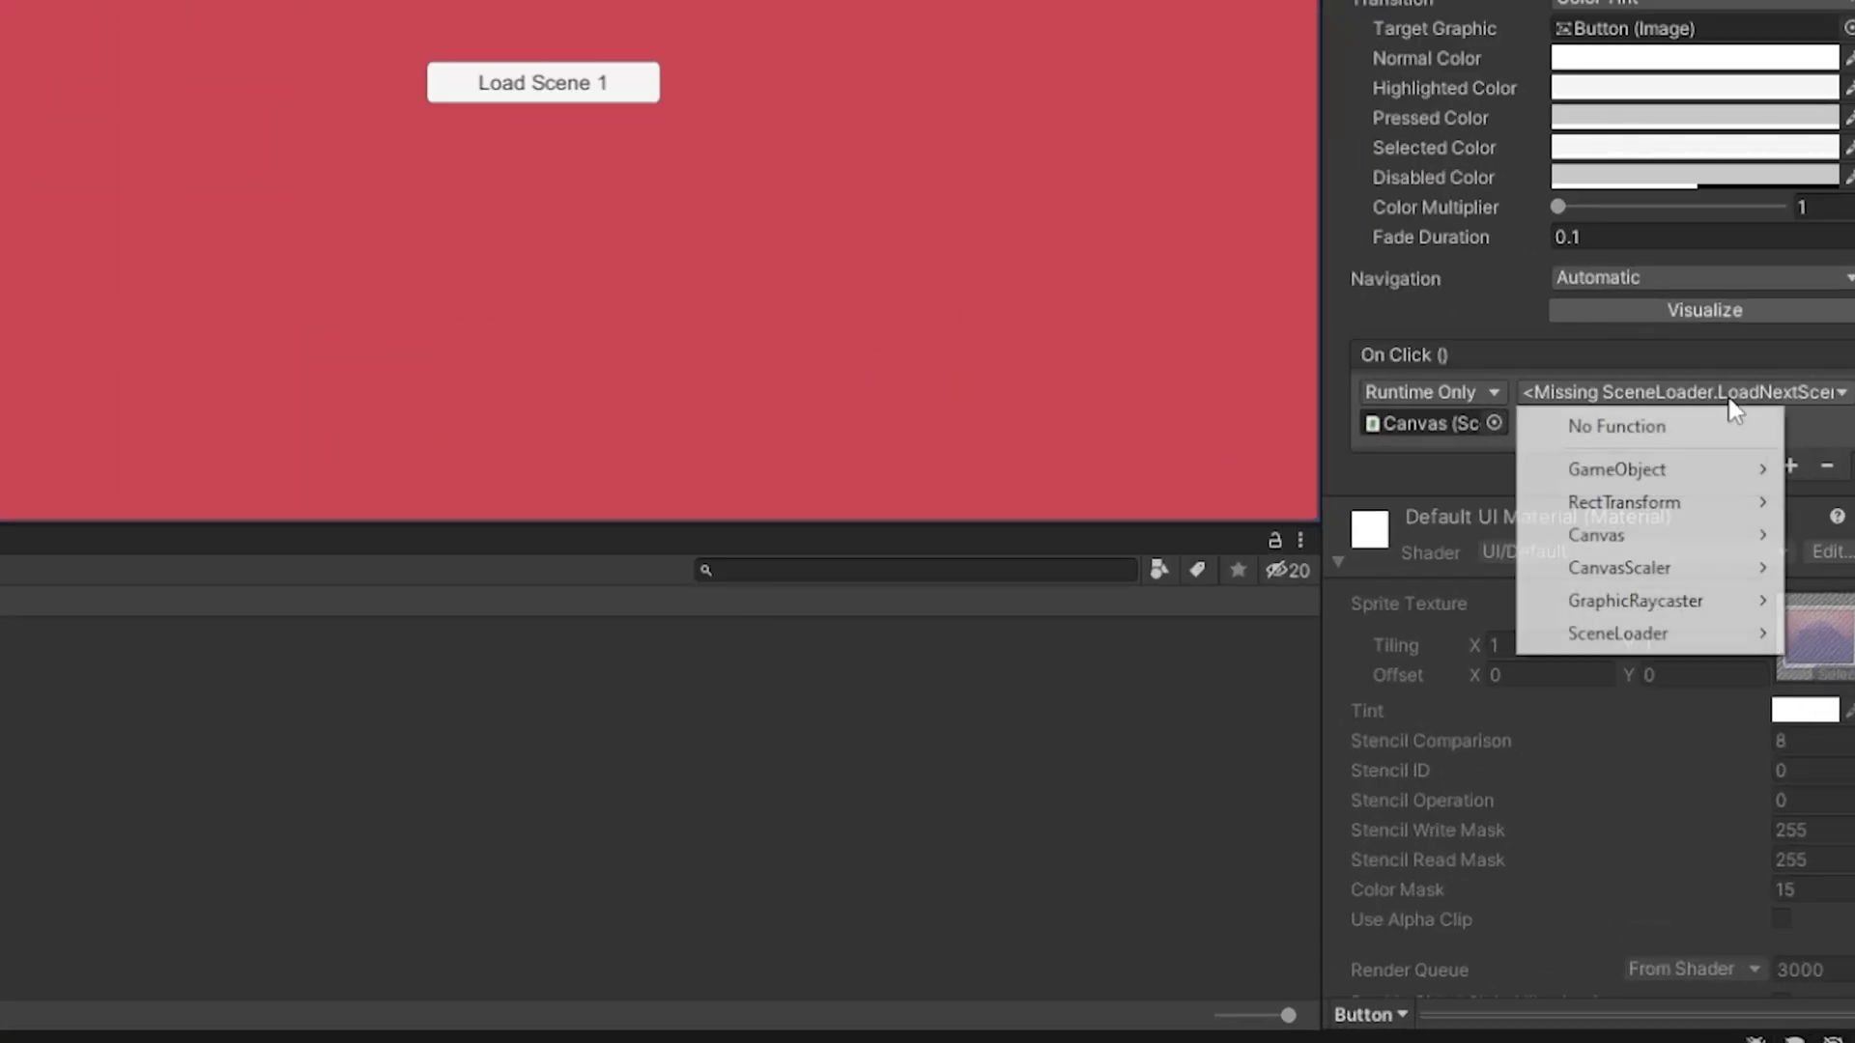
{"action": "left_click", "coordinate": [1642, 426]}
{"action": "left_click", "coordinate": [1662, 393]}
{"action": "mouse_move", "coordinate": [1615, 628]}
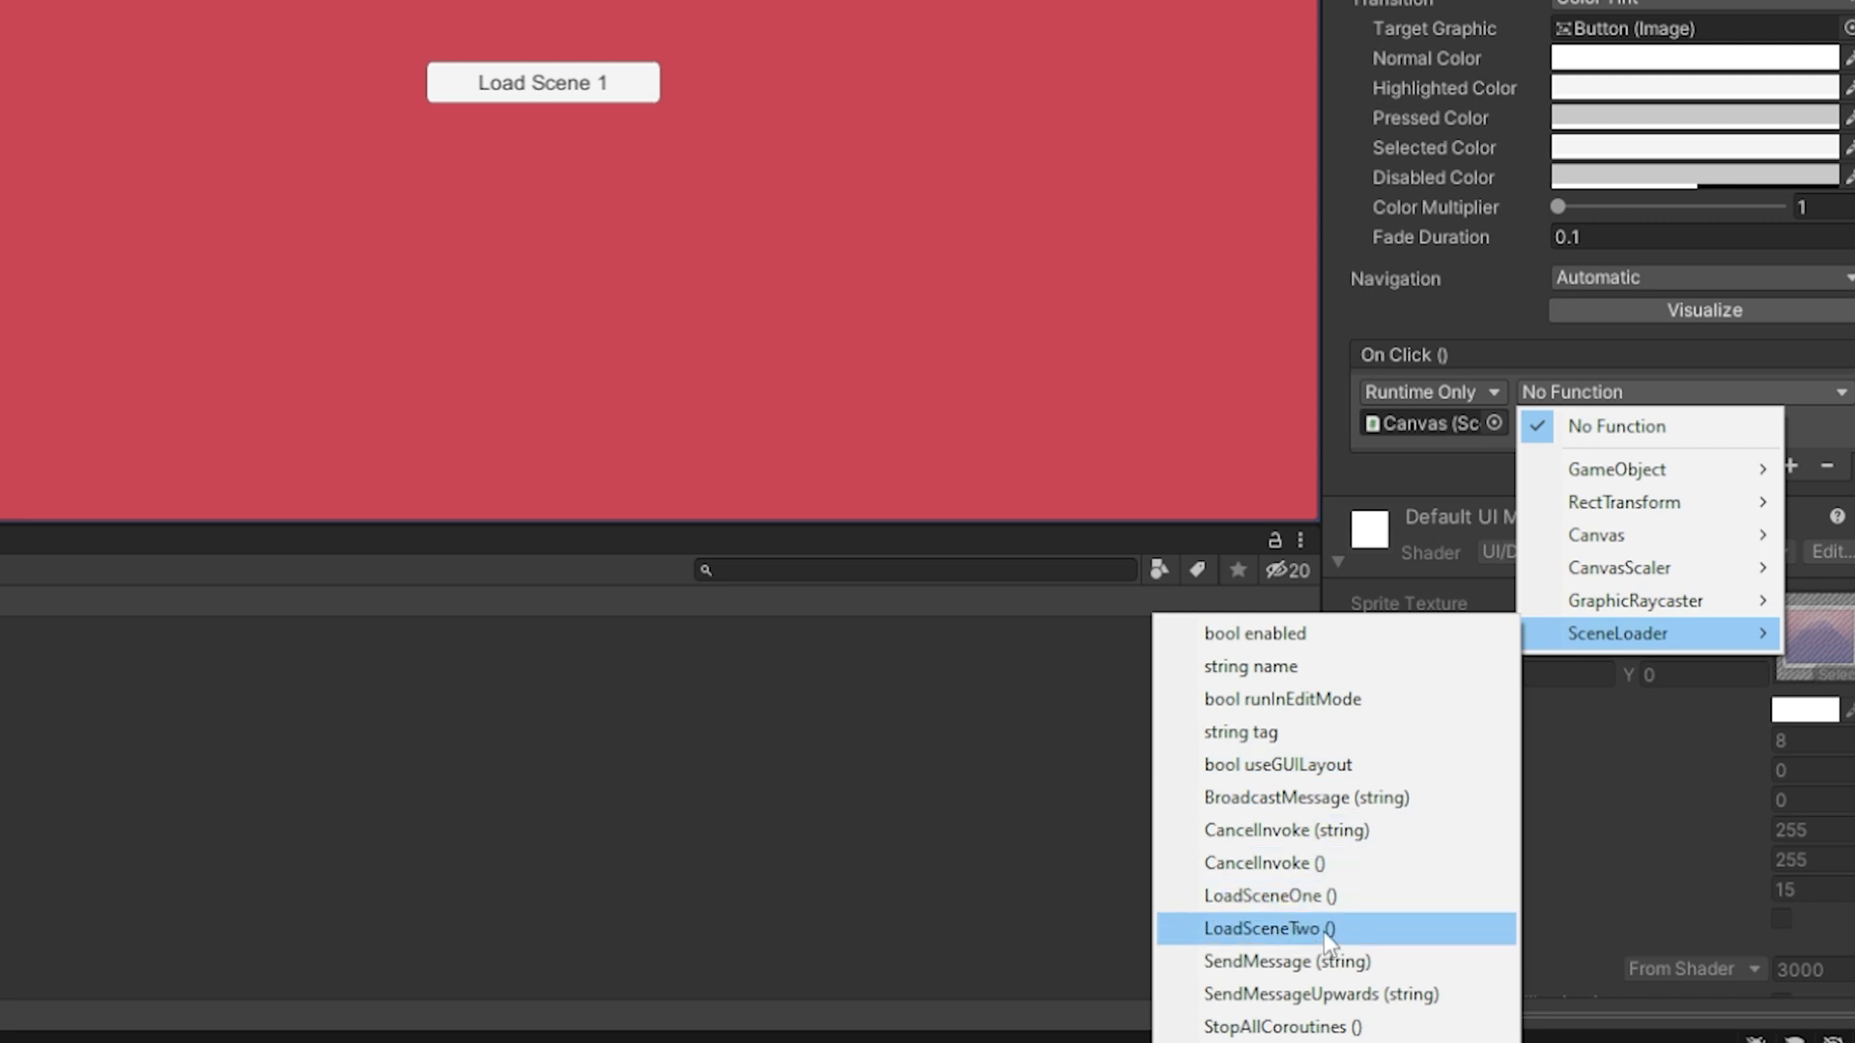
{"action": "left_click", "coordinate": [1332, 896]}
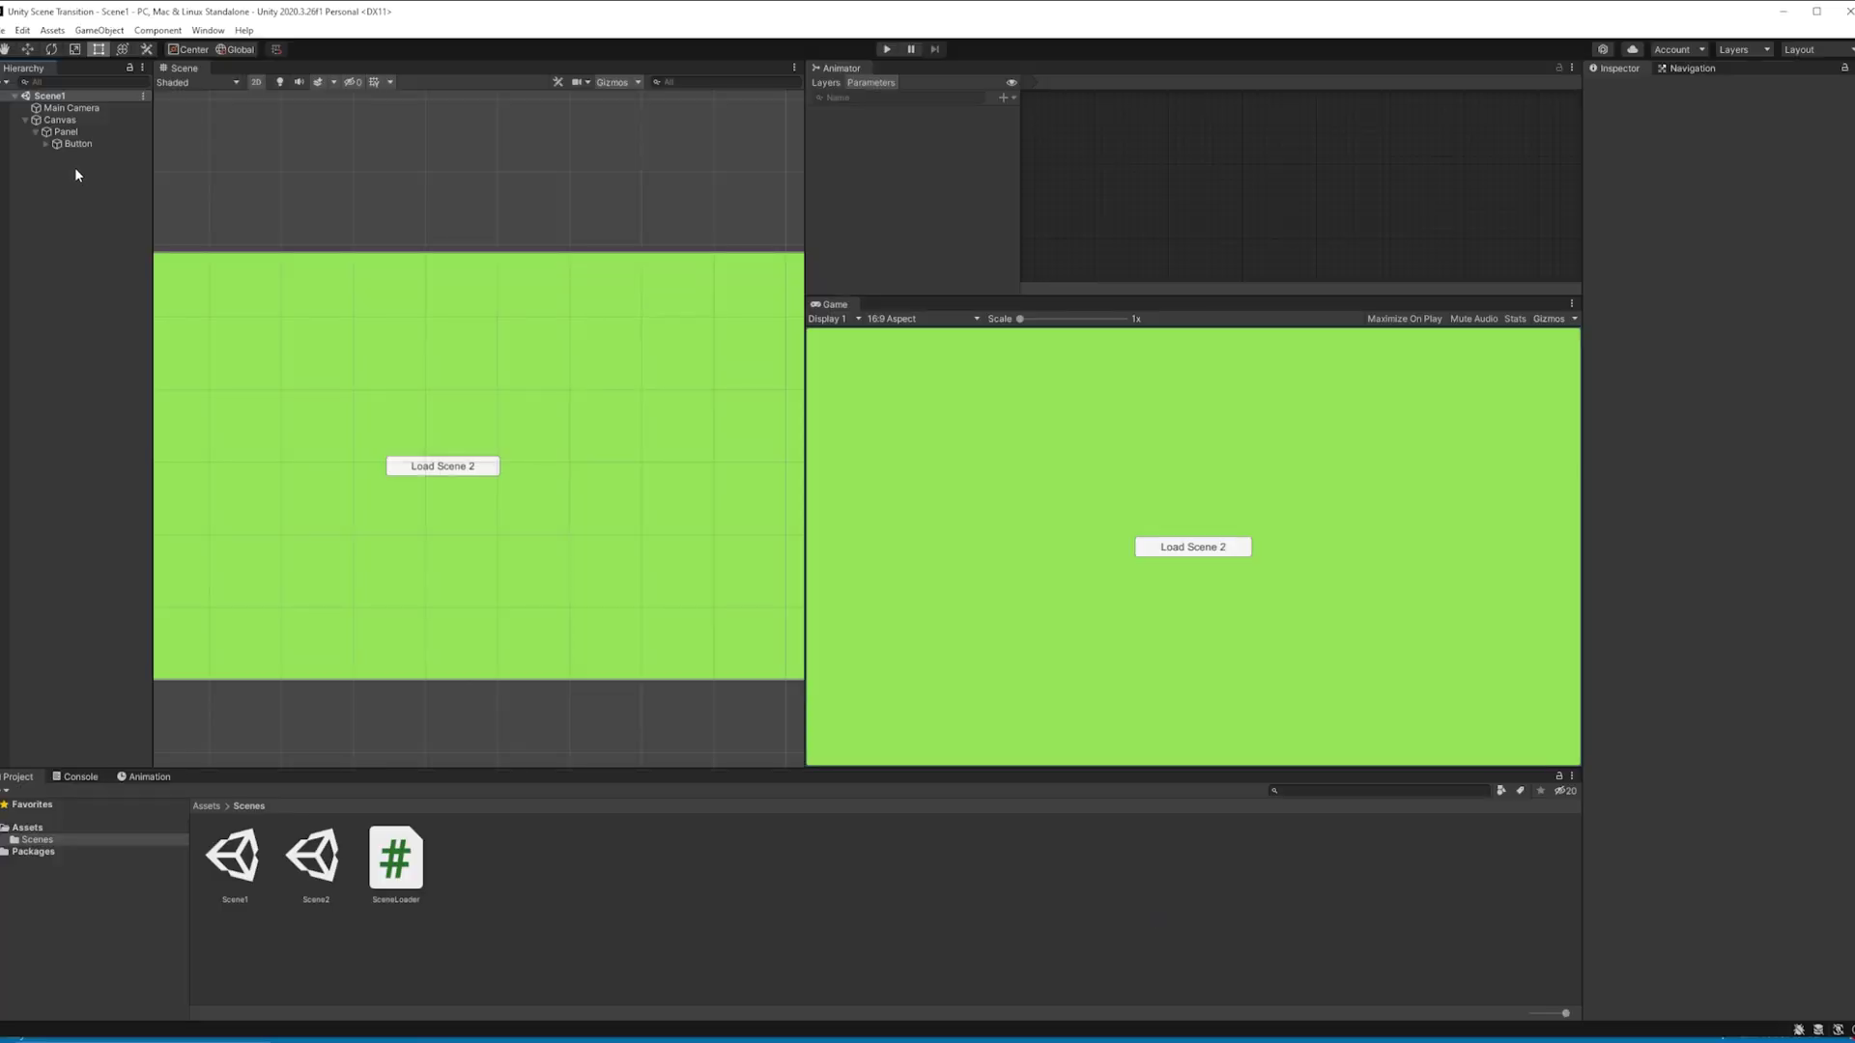
Step: Add a UI Event System to Scene1
{"action": "right_click", "coordinate": [75, 168]}
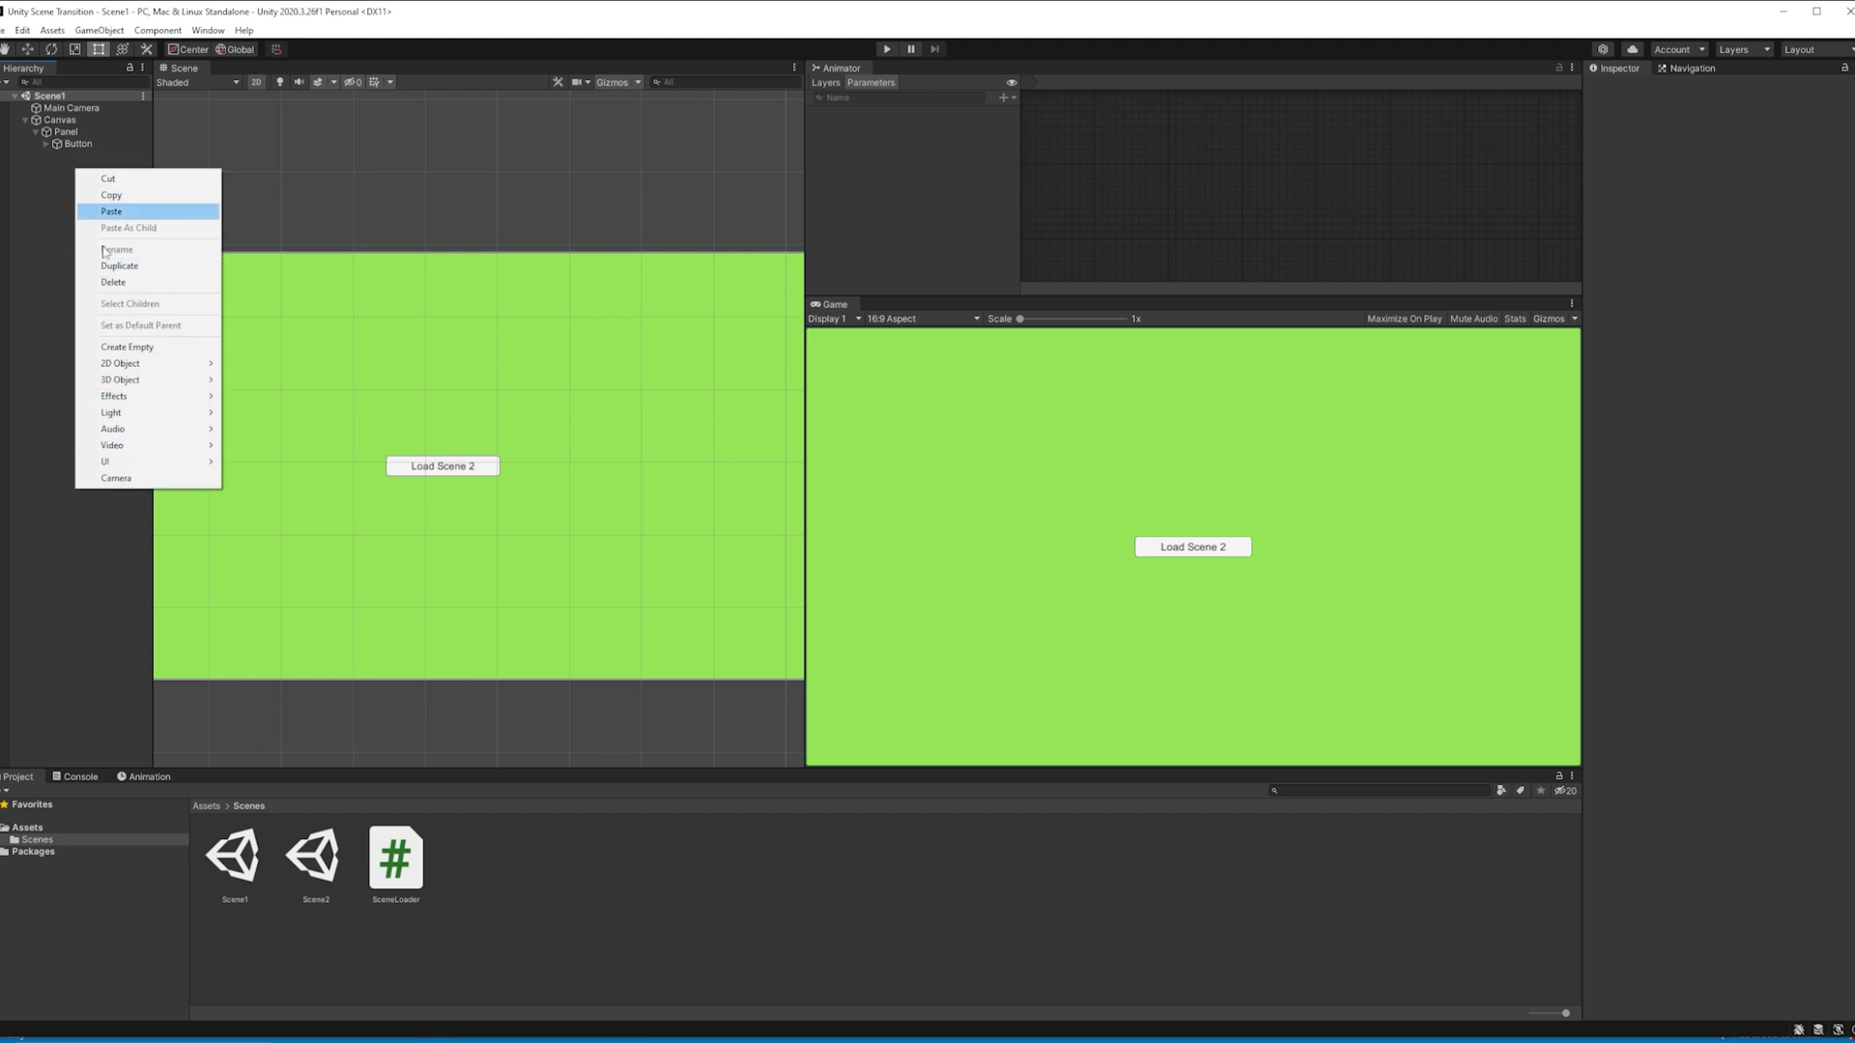
{"action": "left_click", "coordinate": [42, 599]}
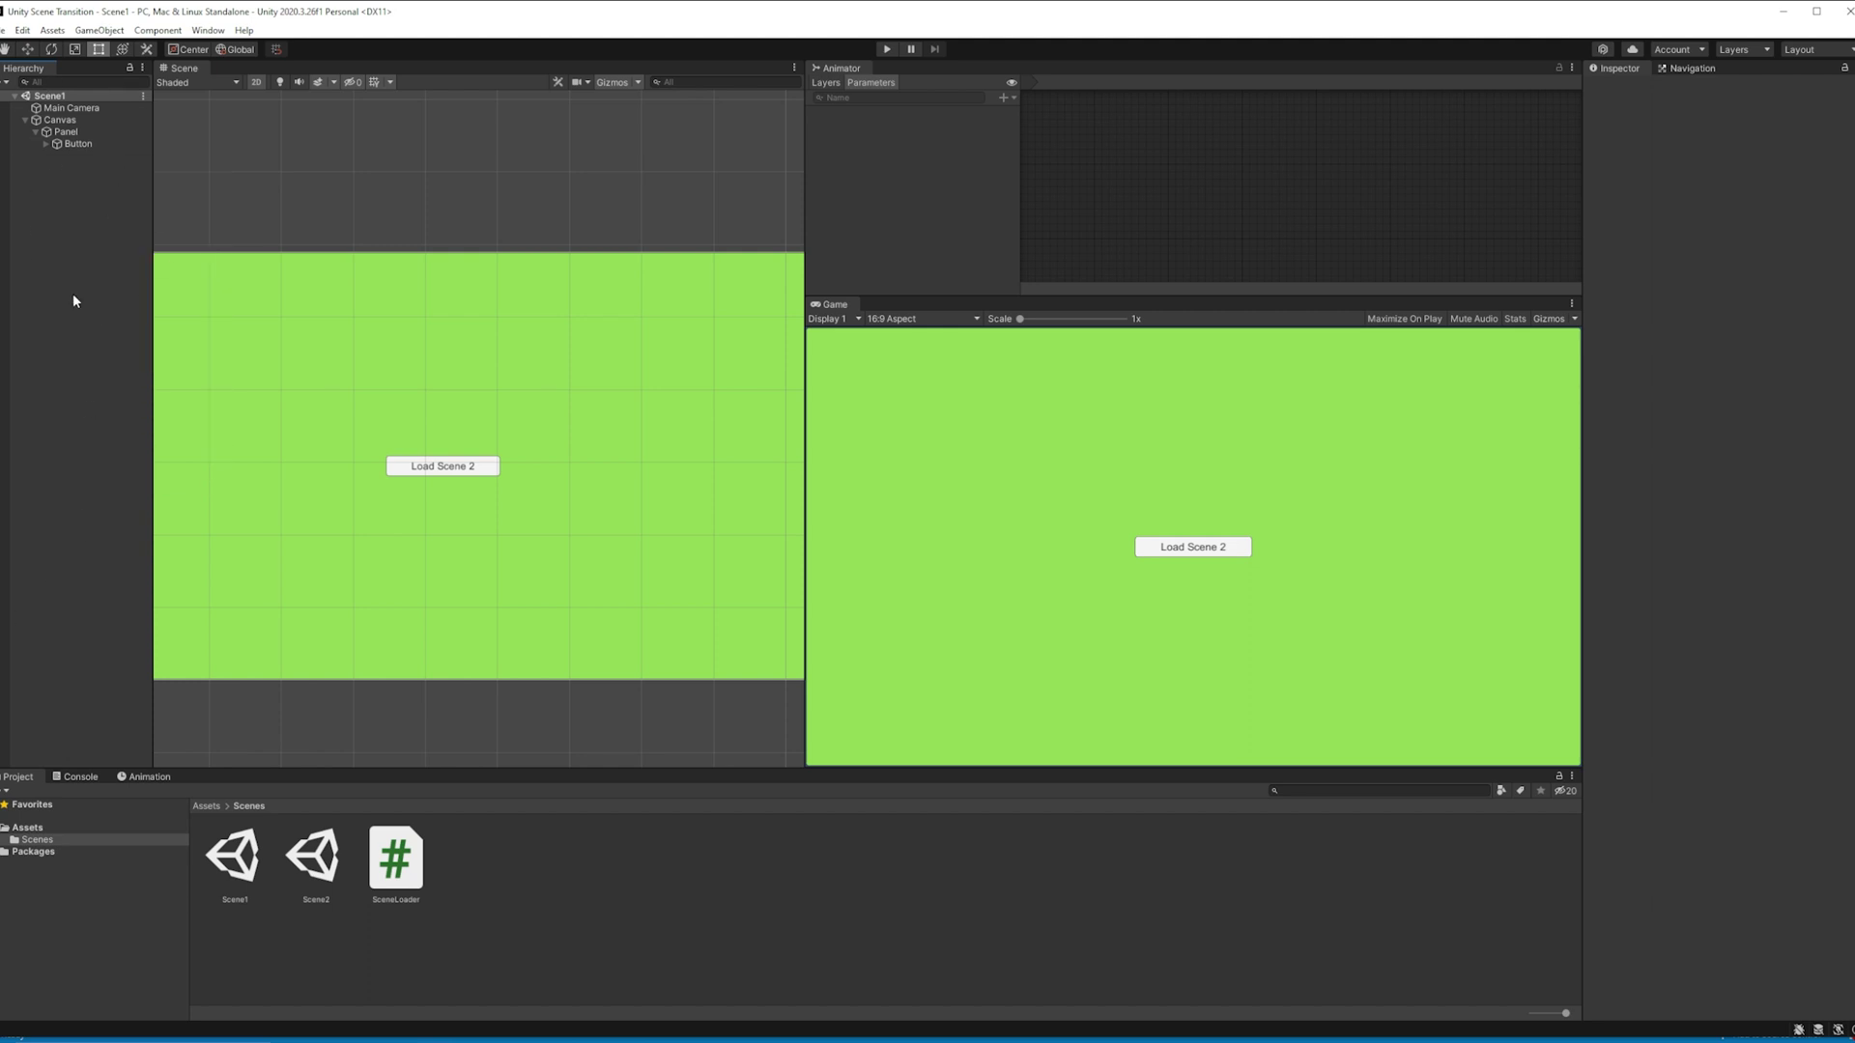
{"action": "right_click", "coordinate": [62, 261]}
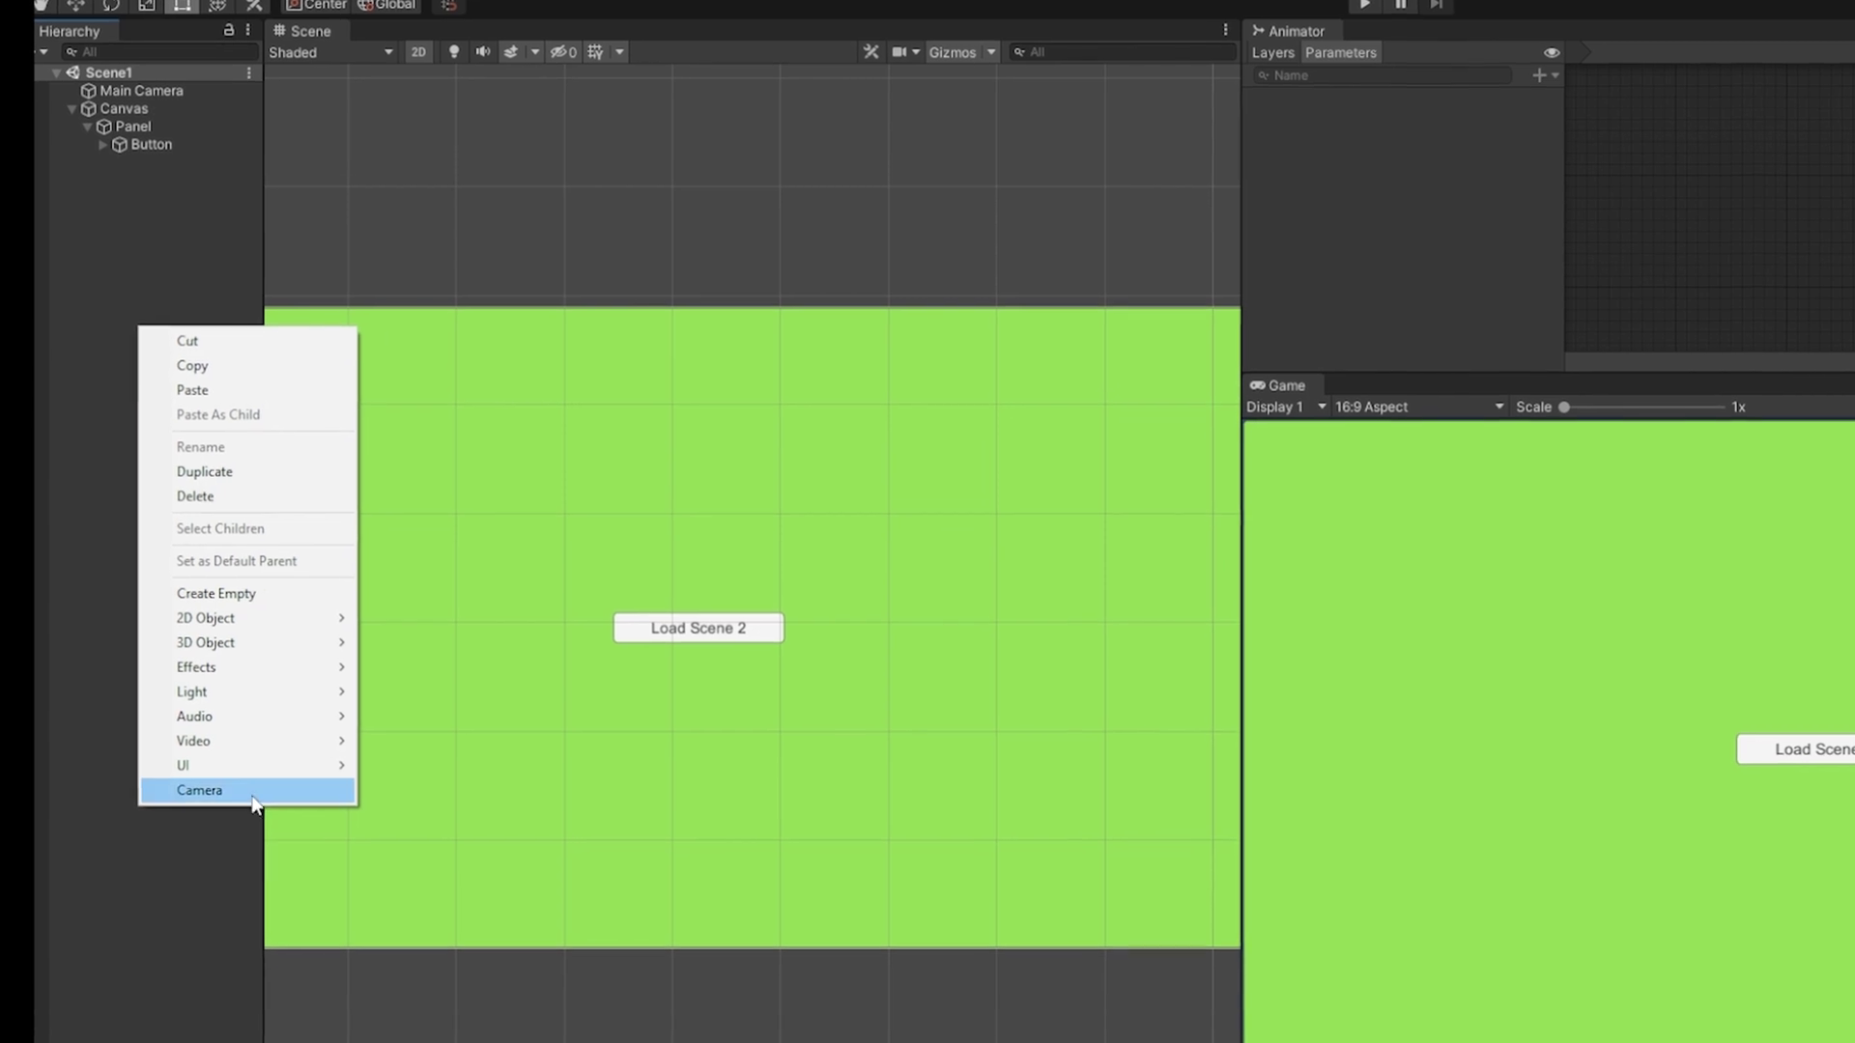
{"action": "mouse_move", "coordinate": [100, 557]}
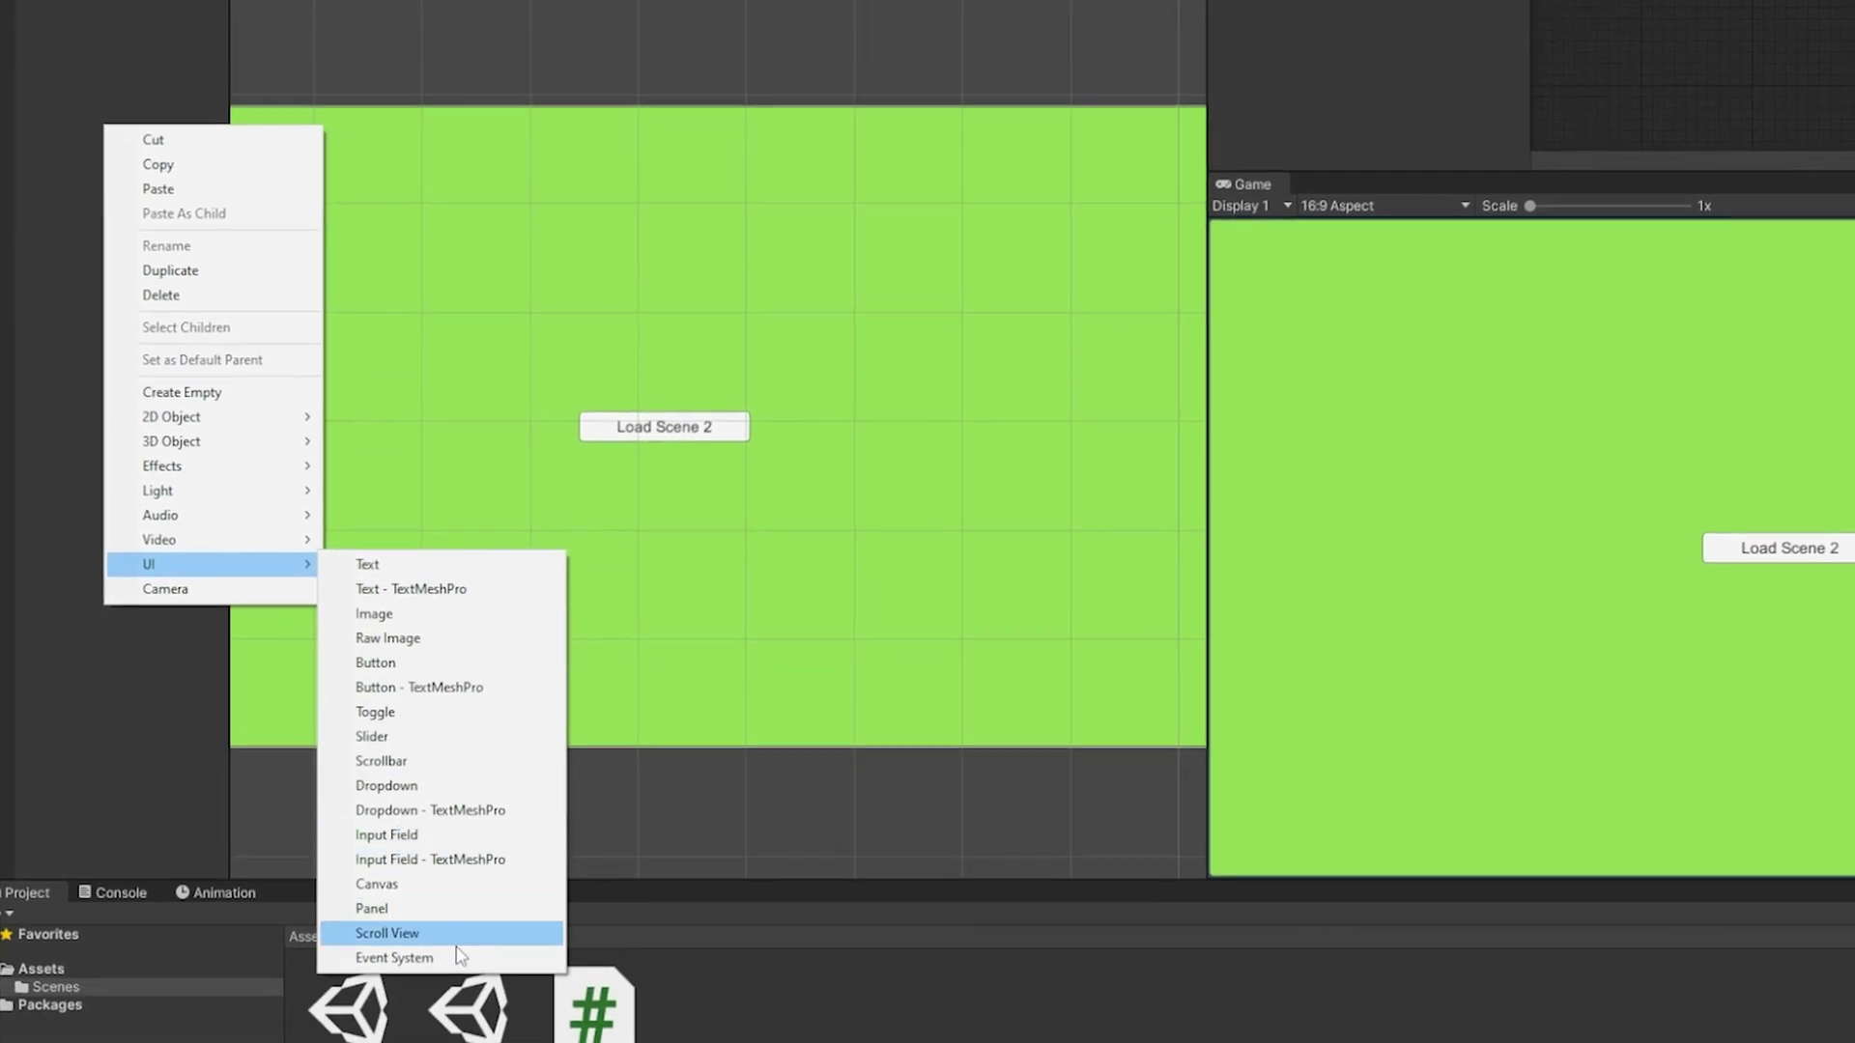
{"action": "left_click", "coordinate": [456, 959]}
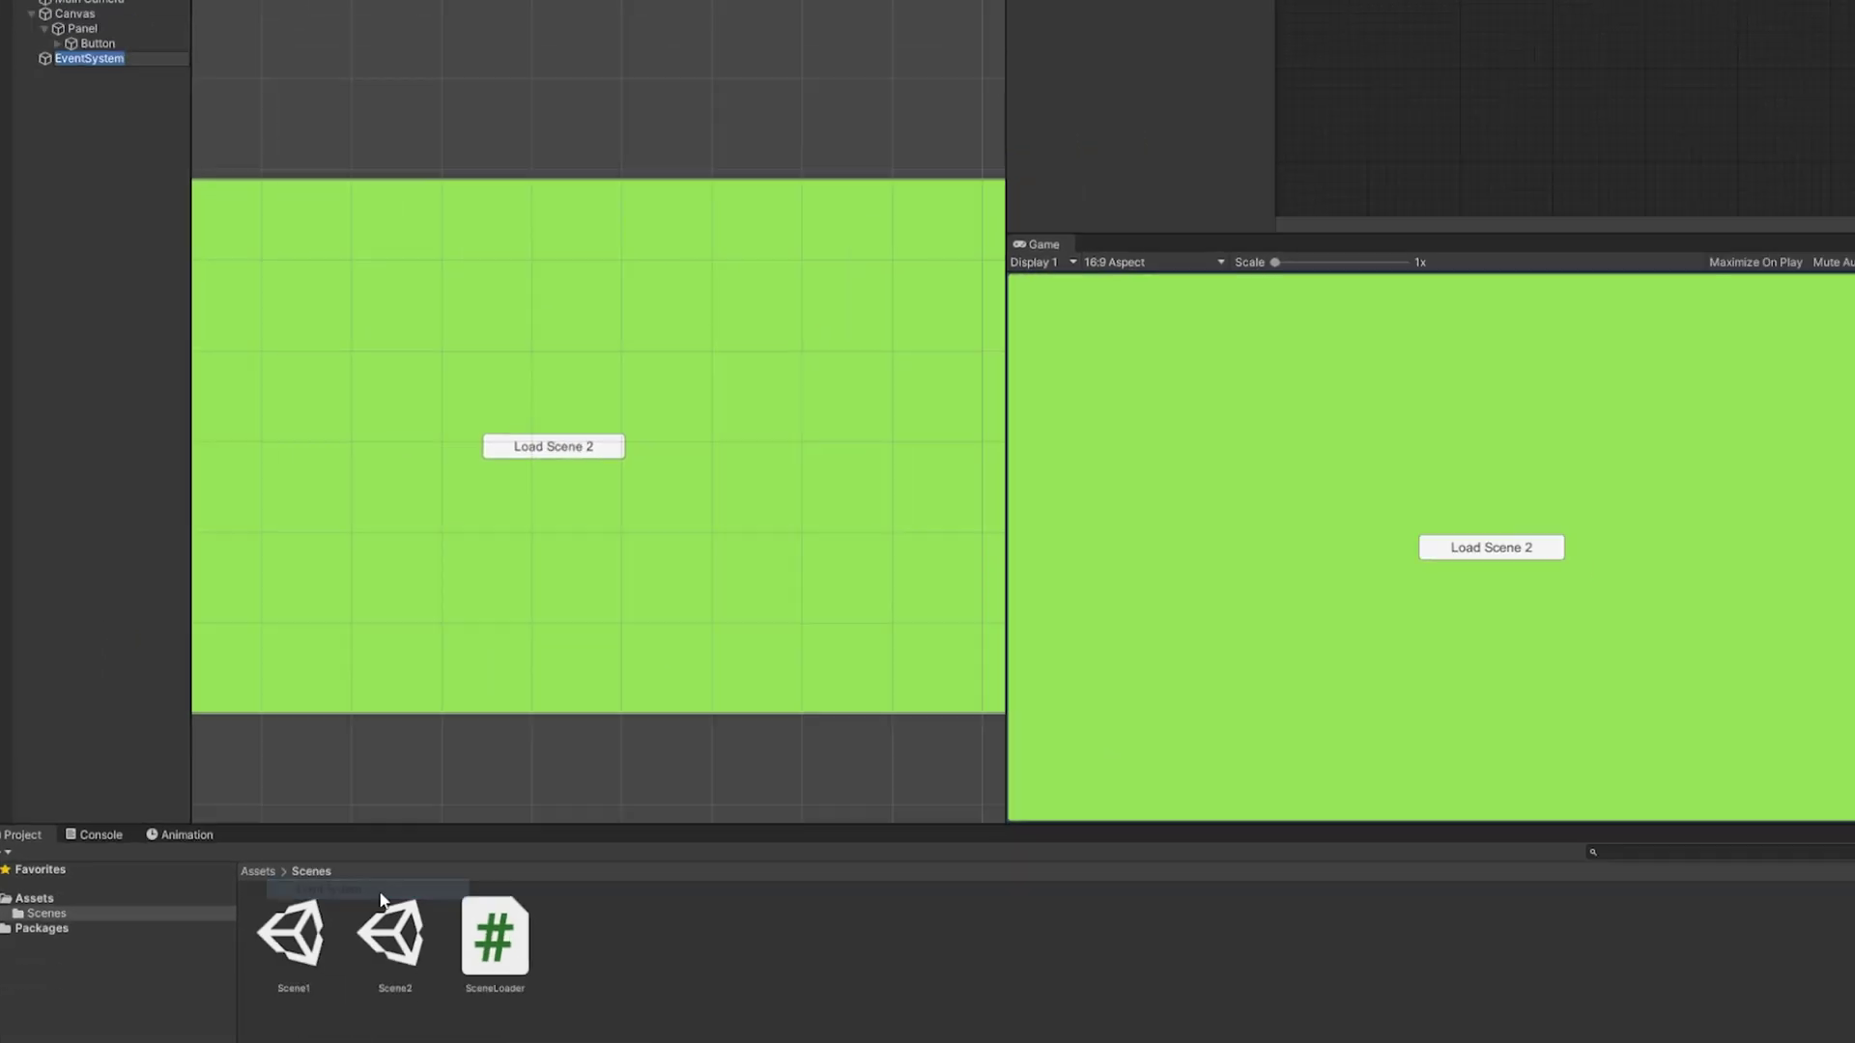
Step: Run the game and switch repeatedly between the two scenes with the Load Scene buttons
{"action": "left_click", "coordinate": [885, 48]}
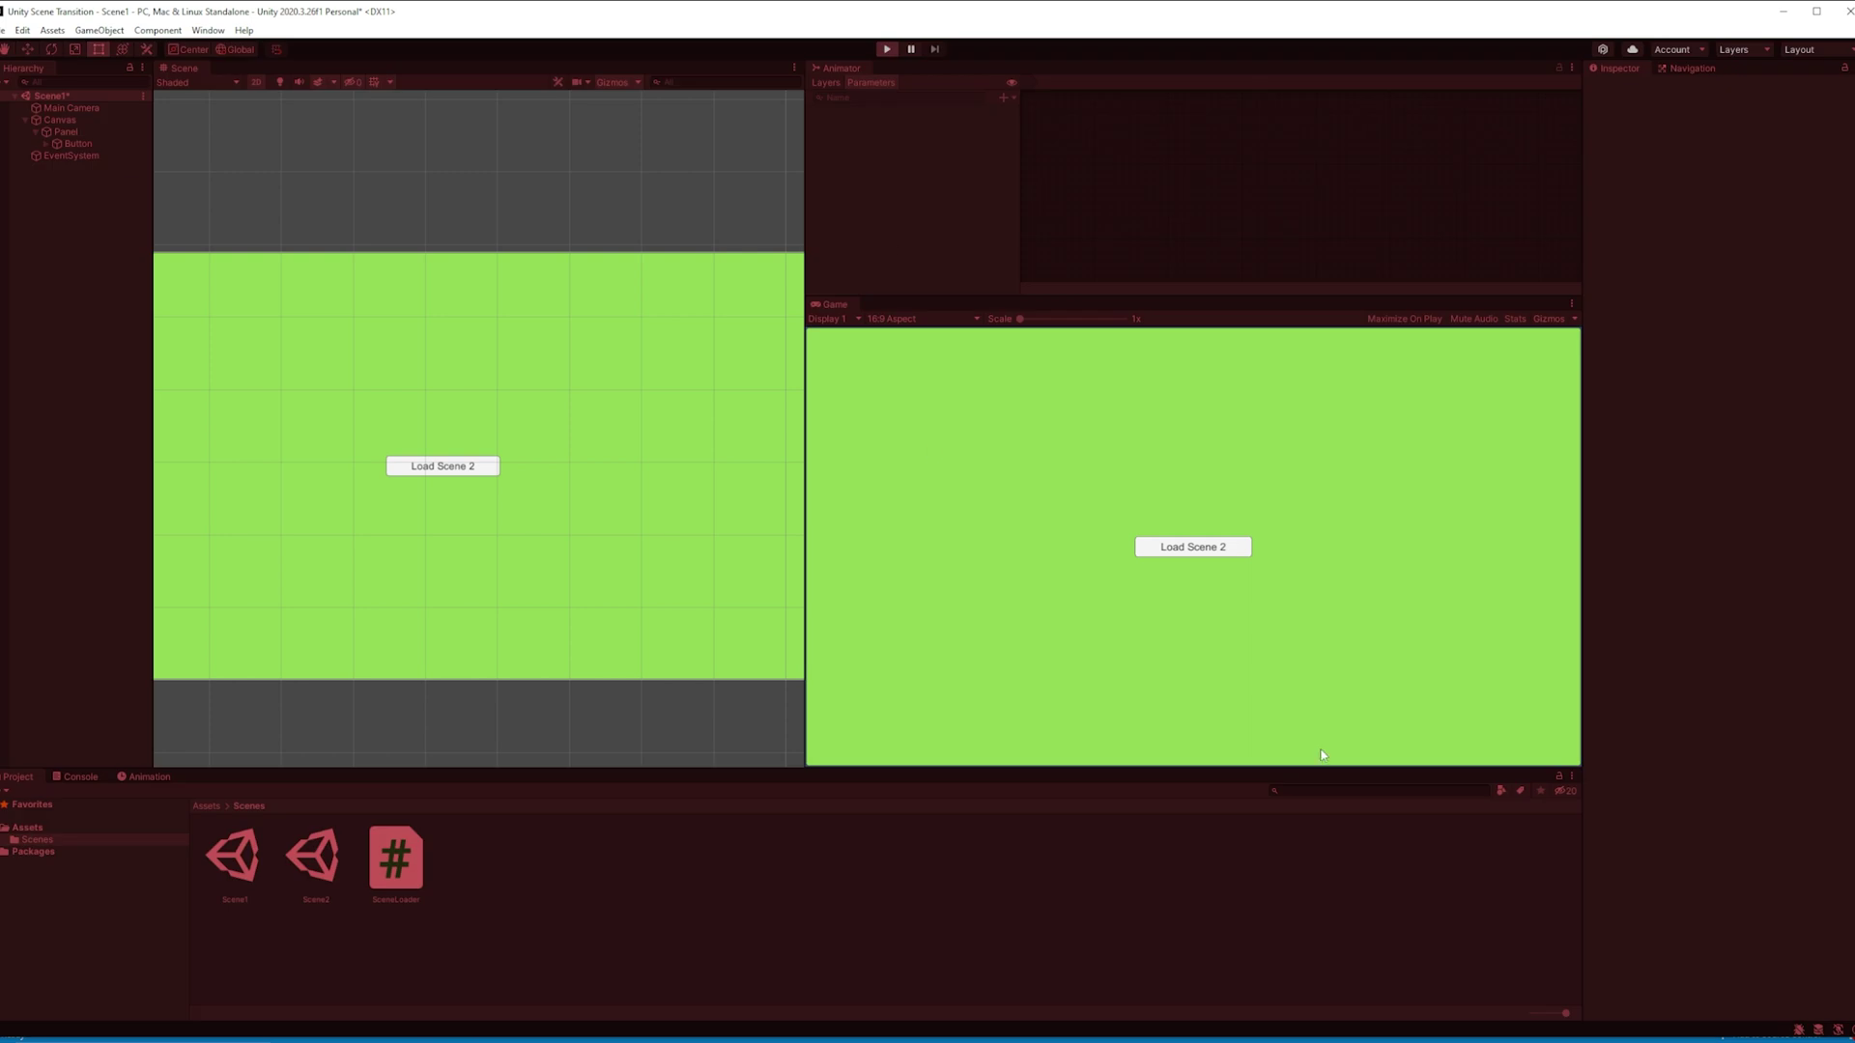
{"action": "left_click", "coordinate": [1188, 549]}
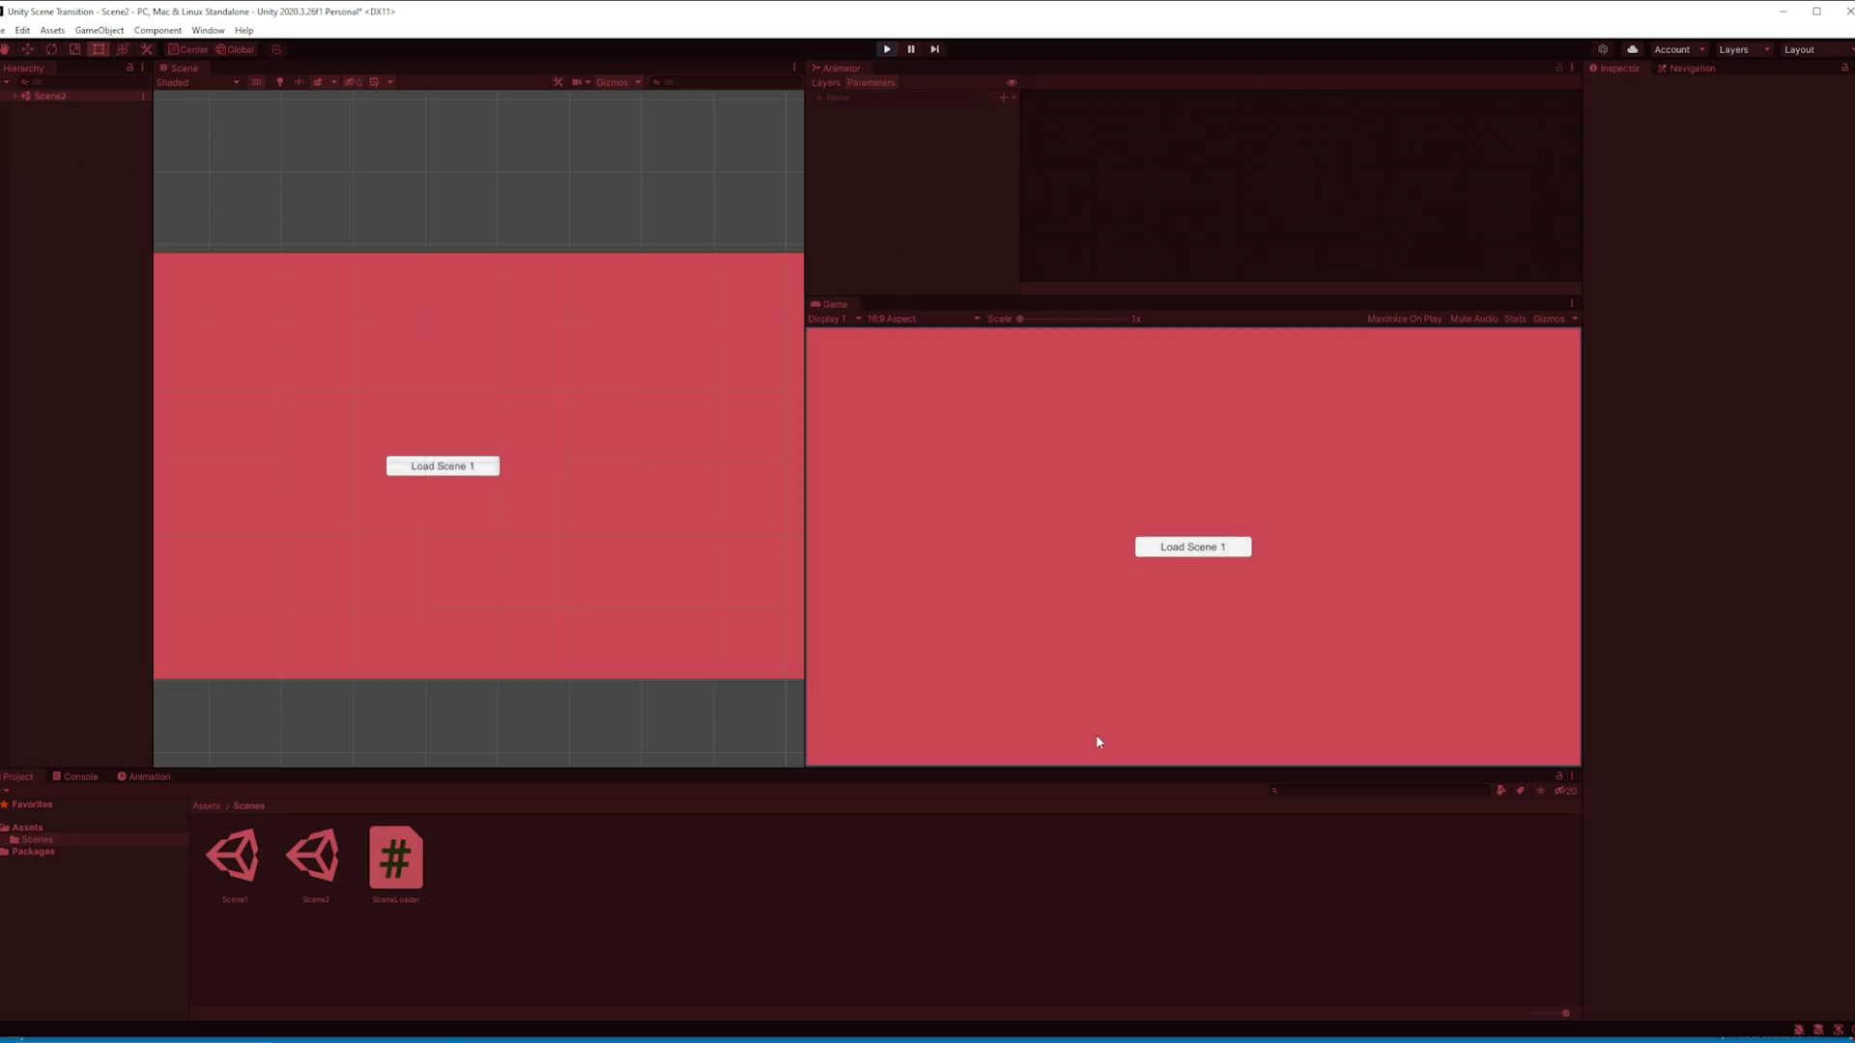
{"action": "left_click", "coordinate": [1187, 551]}
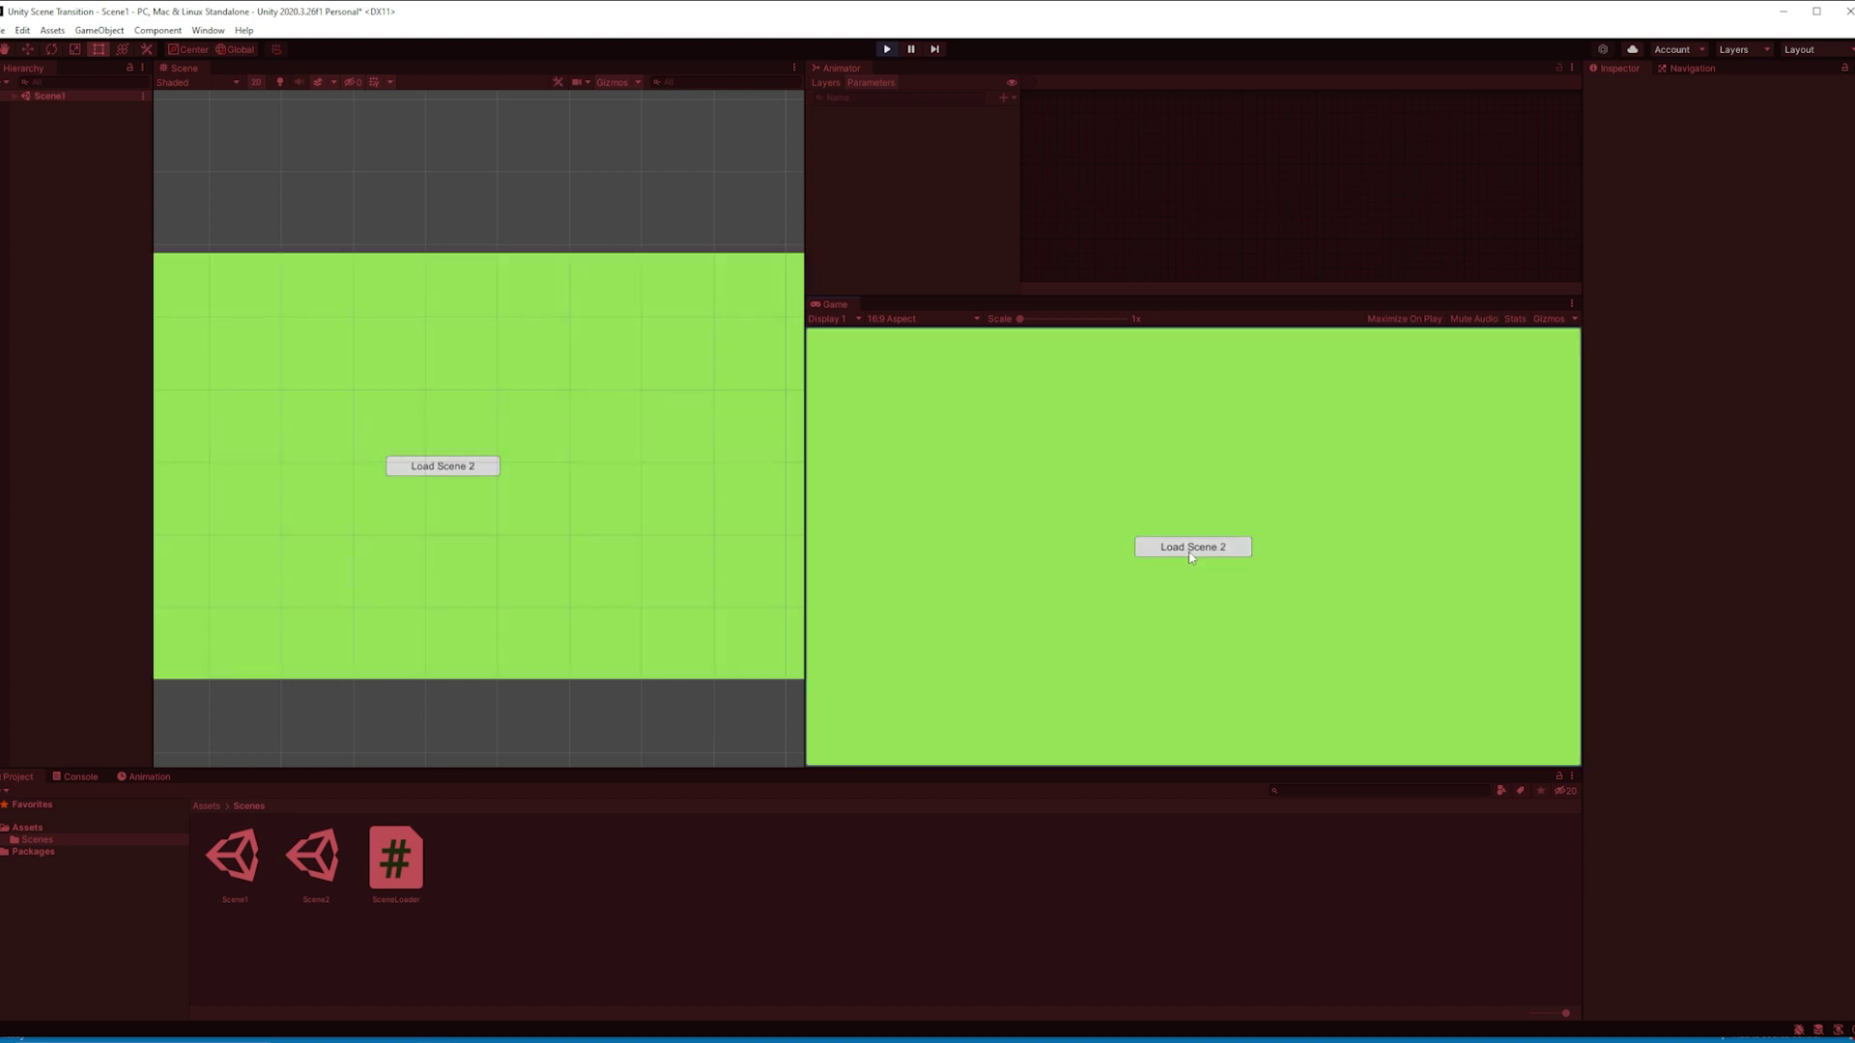
{"action": "left_click", "coordinate": [1189, 550]}
{"action": "left_click", "coordinate": [1189, 551]}
{"action": "left_click", "coordinate": [1189, 550]}
{"action": "left_click", "coordinate": [1189, 551]}
{"action": "left_click", "coordinate": [1189, 550]}
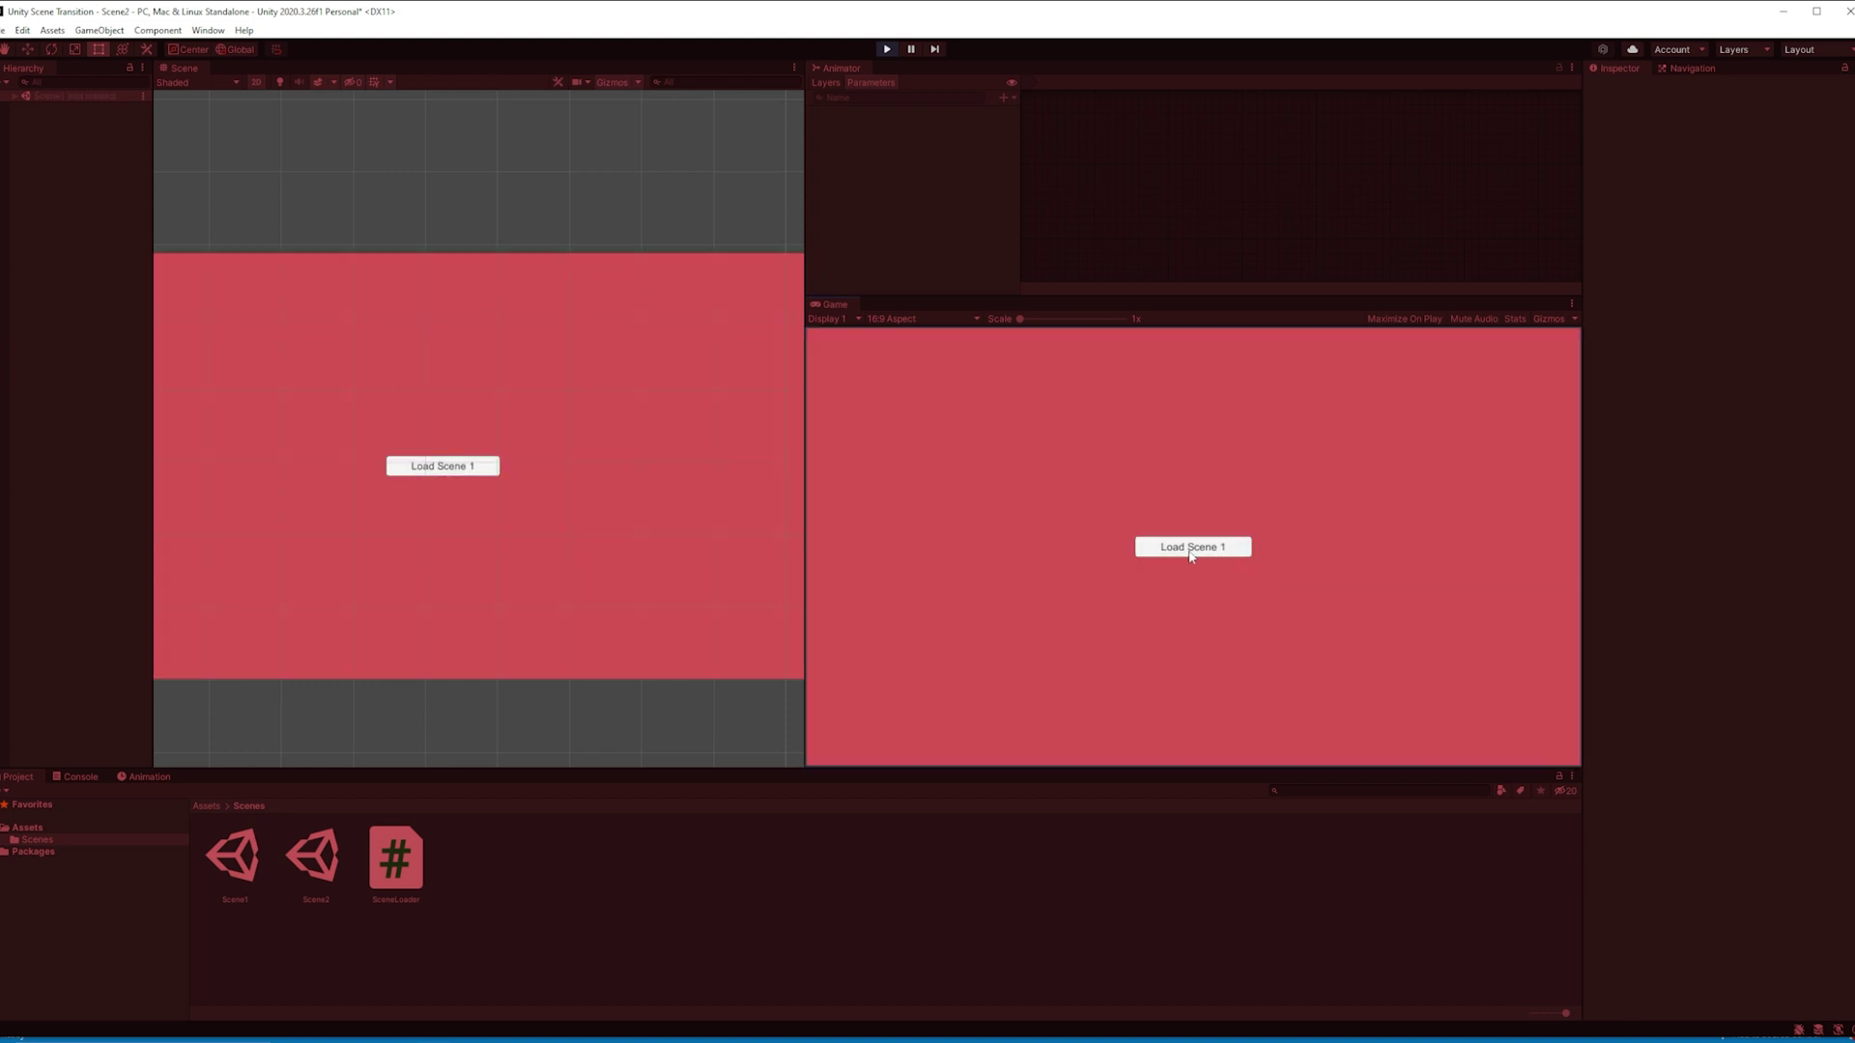
{"action": "left_click", "coordinate": [1191, 551]}
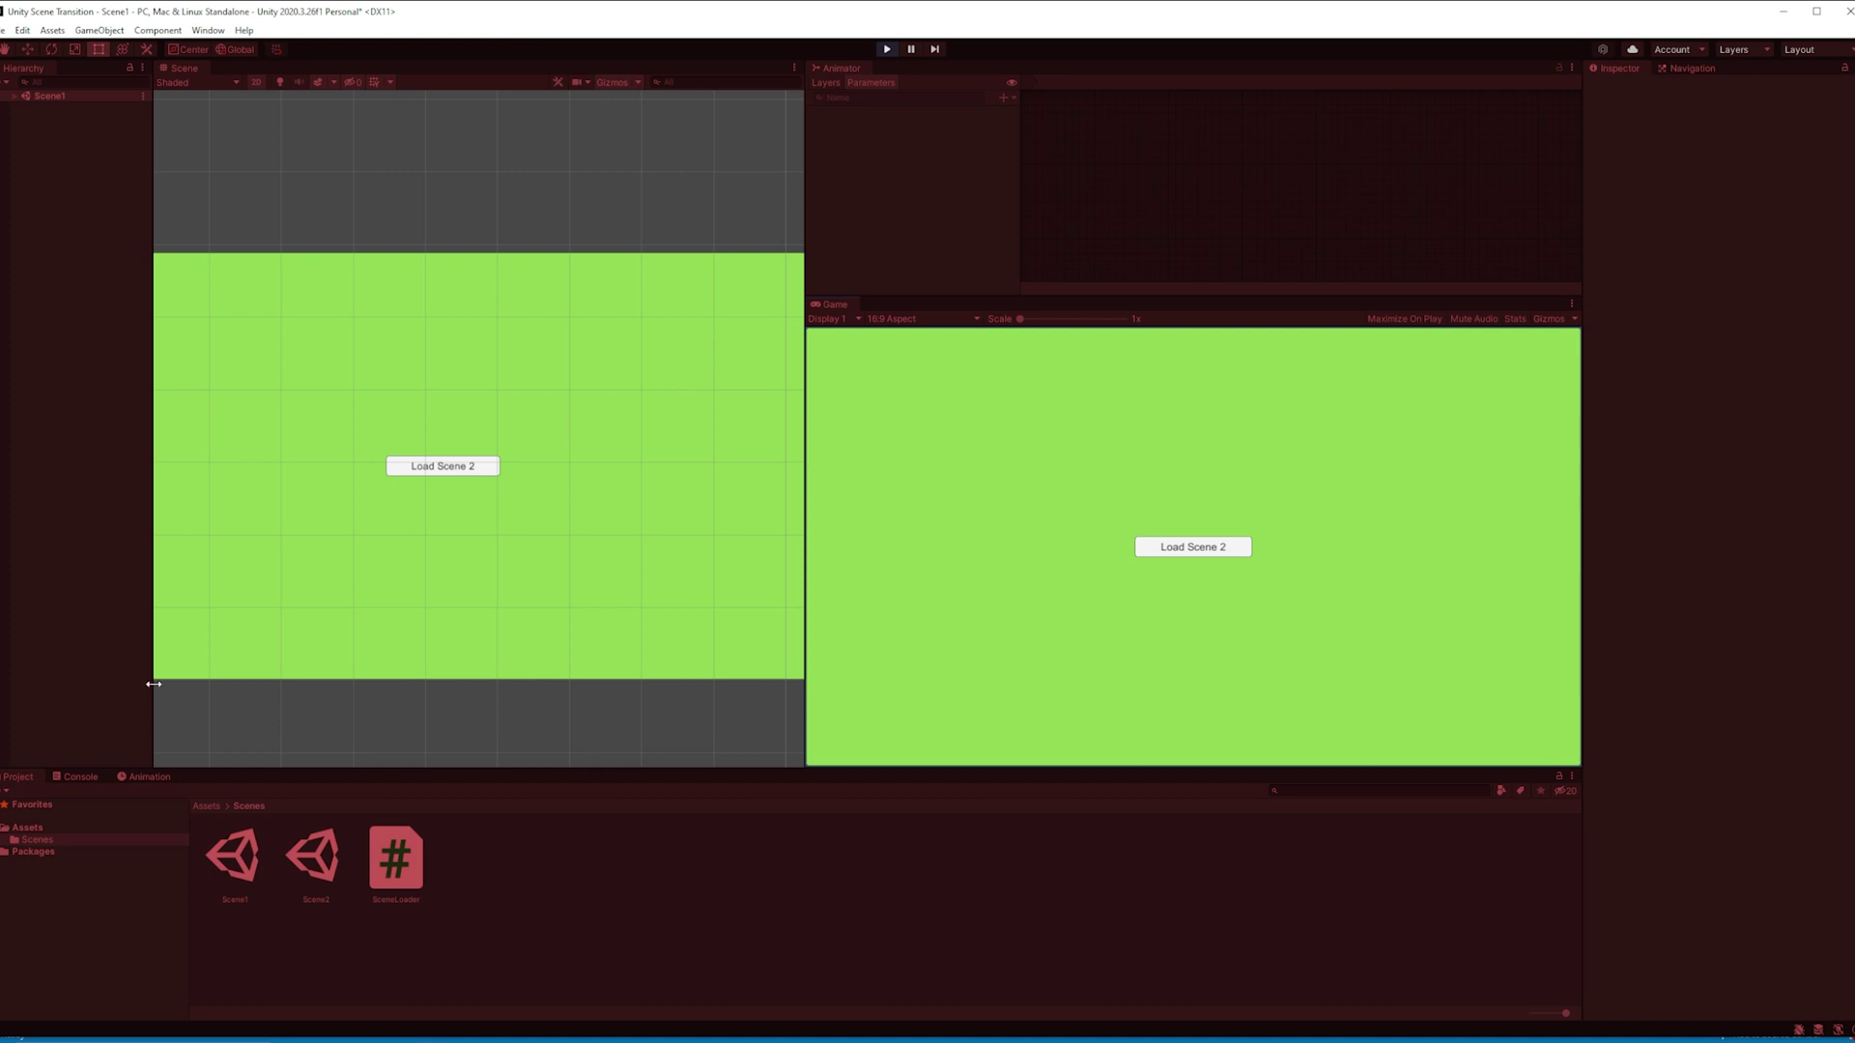
{"action": "left_click", "coordinate": [1188, 549]}
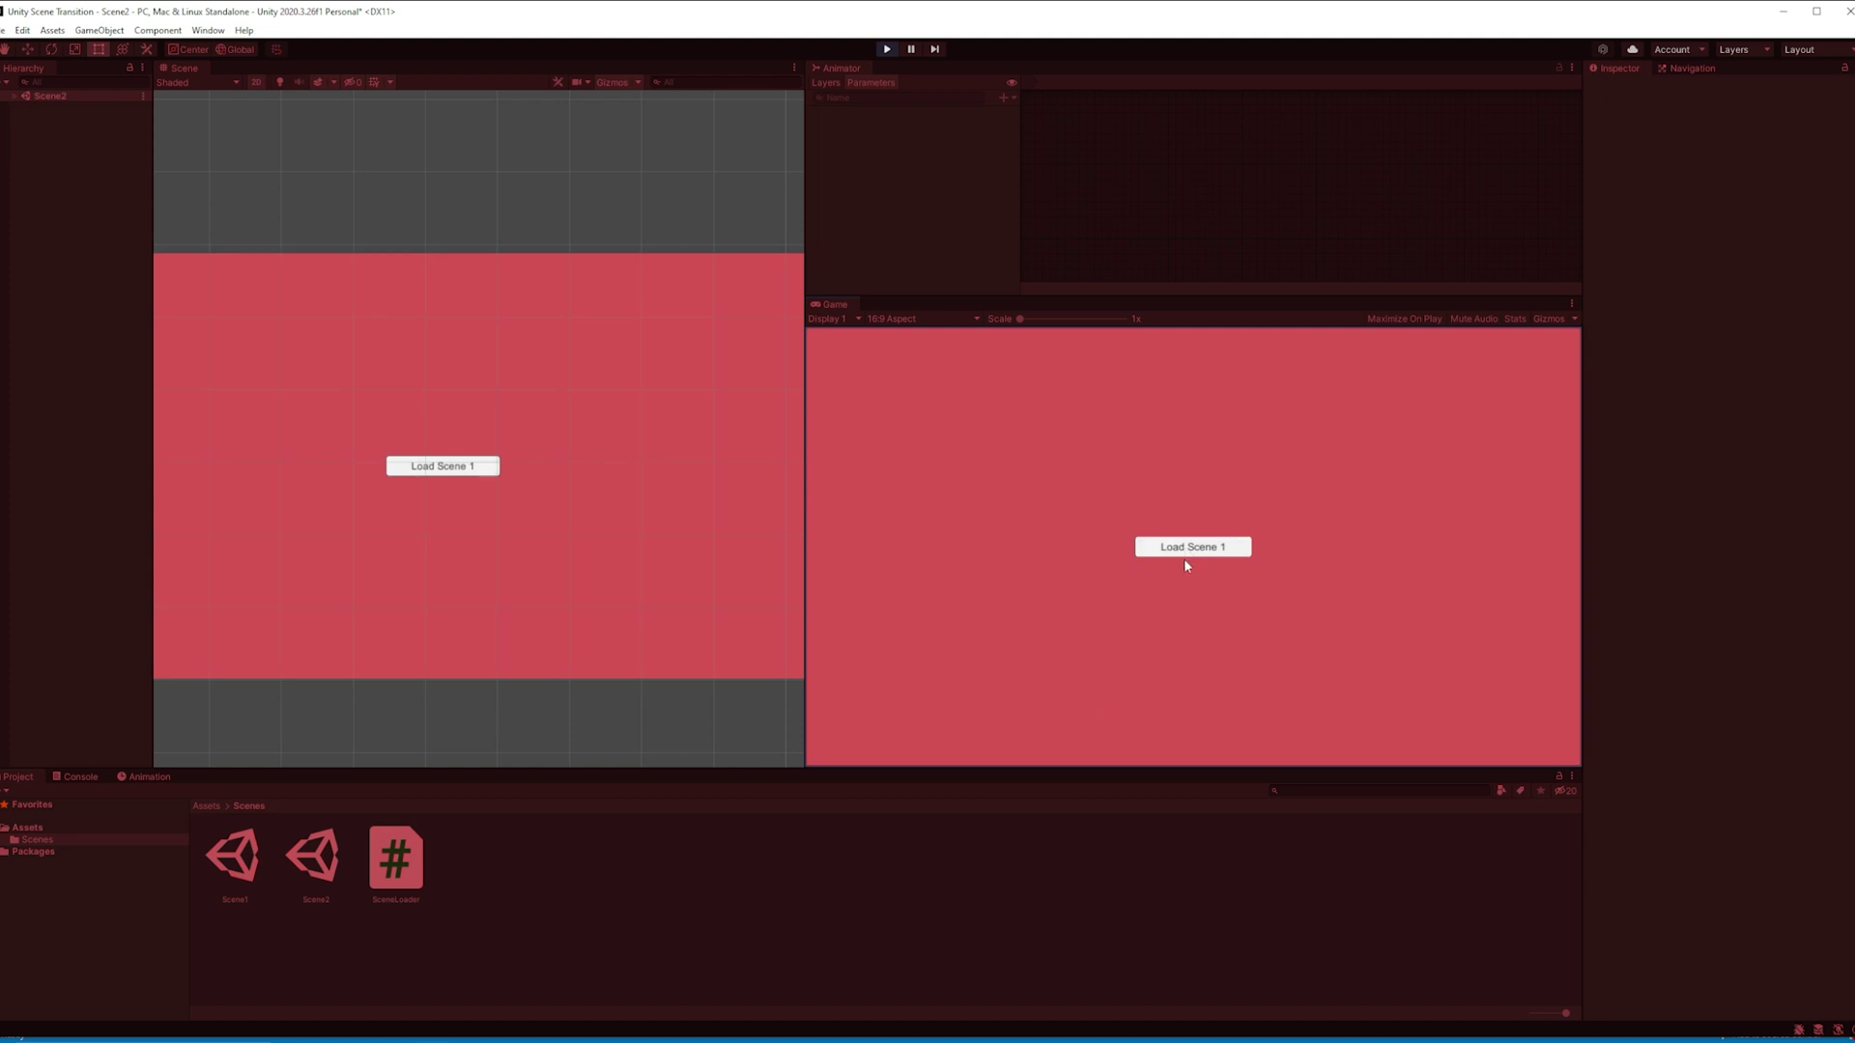
{"action": "left_click", "coordinate": [1191, 548]}
{"action": "left_click", "coordinate": [1191, 549]}
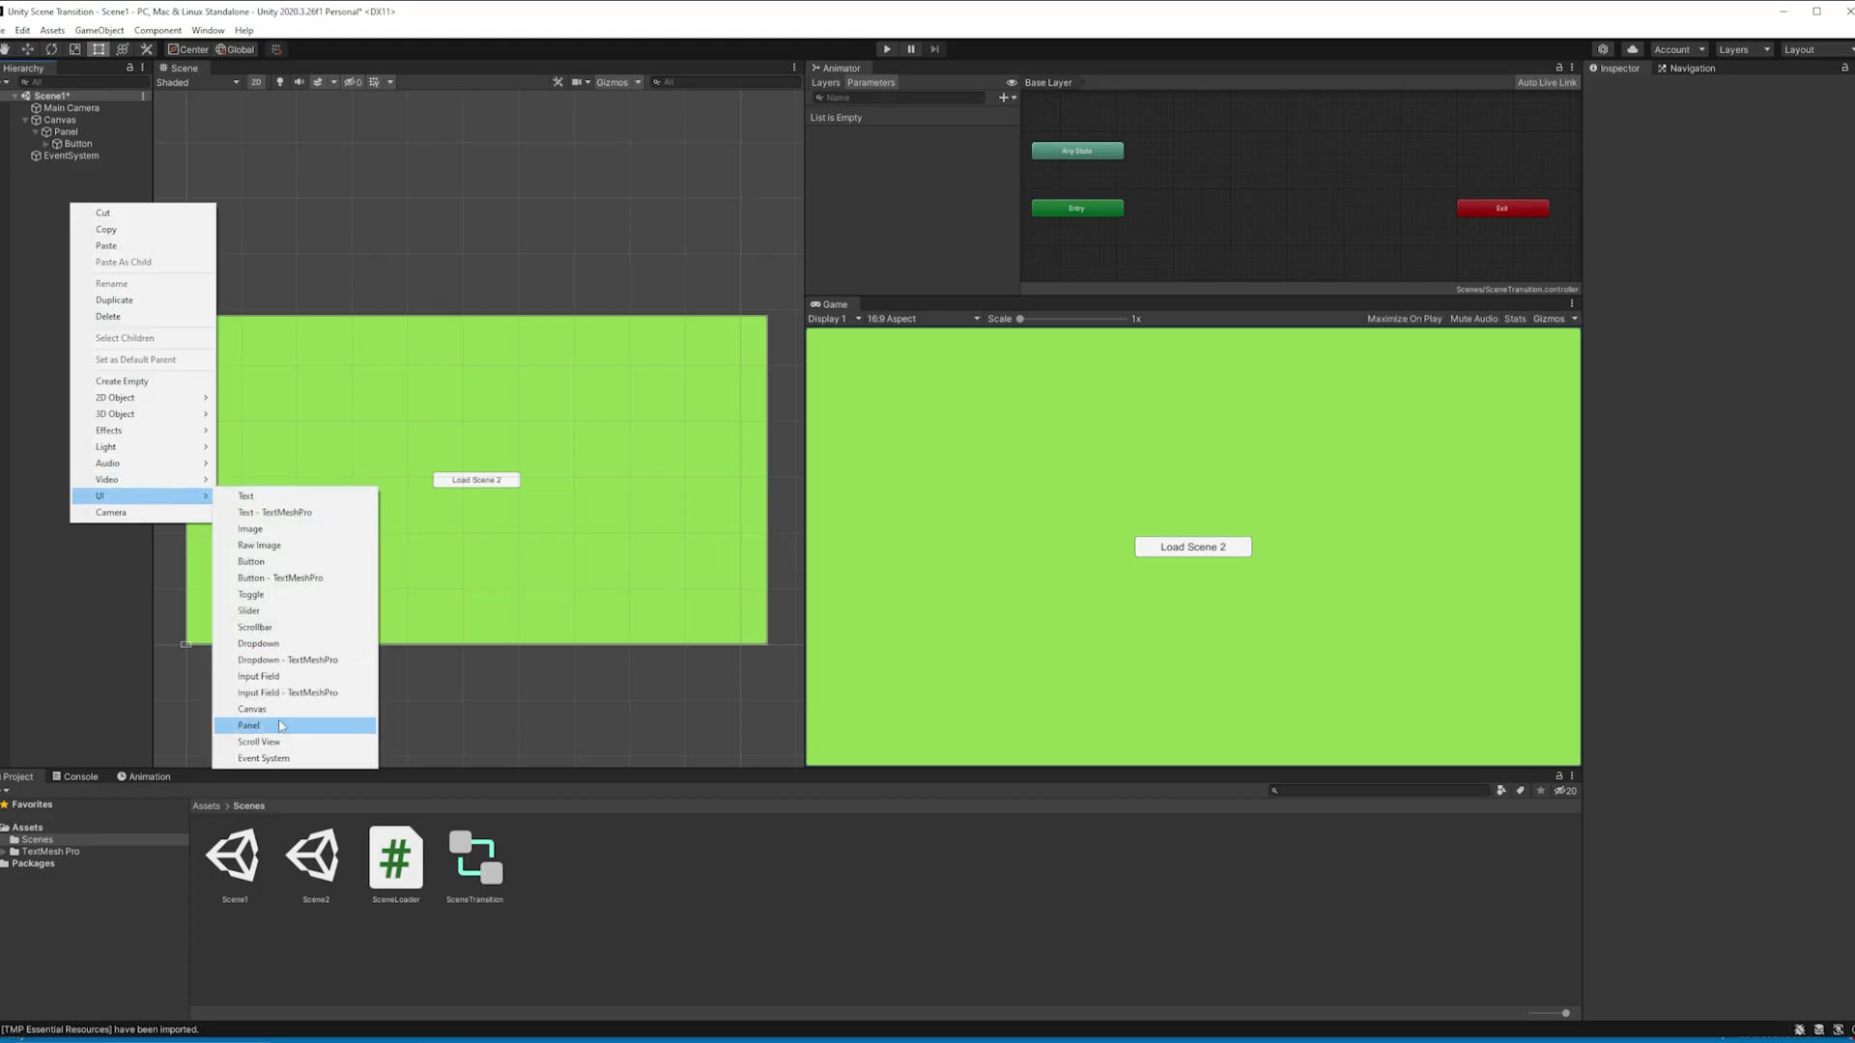
Step: Add a UI canvas to Scene1 and name it SceneTransition
{"action": "left_click", "coordinate": [280, 728]}
{"action": "type", "text": "SceneTransition"}
{"action": "key", "text": "Return"}
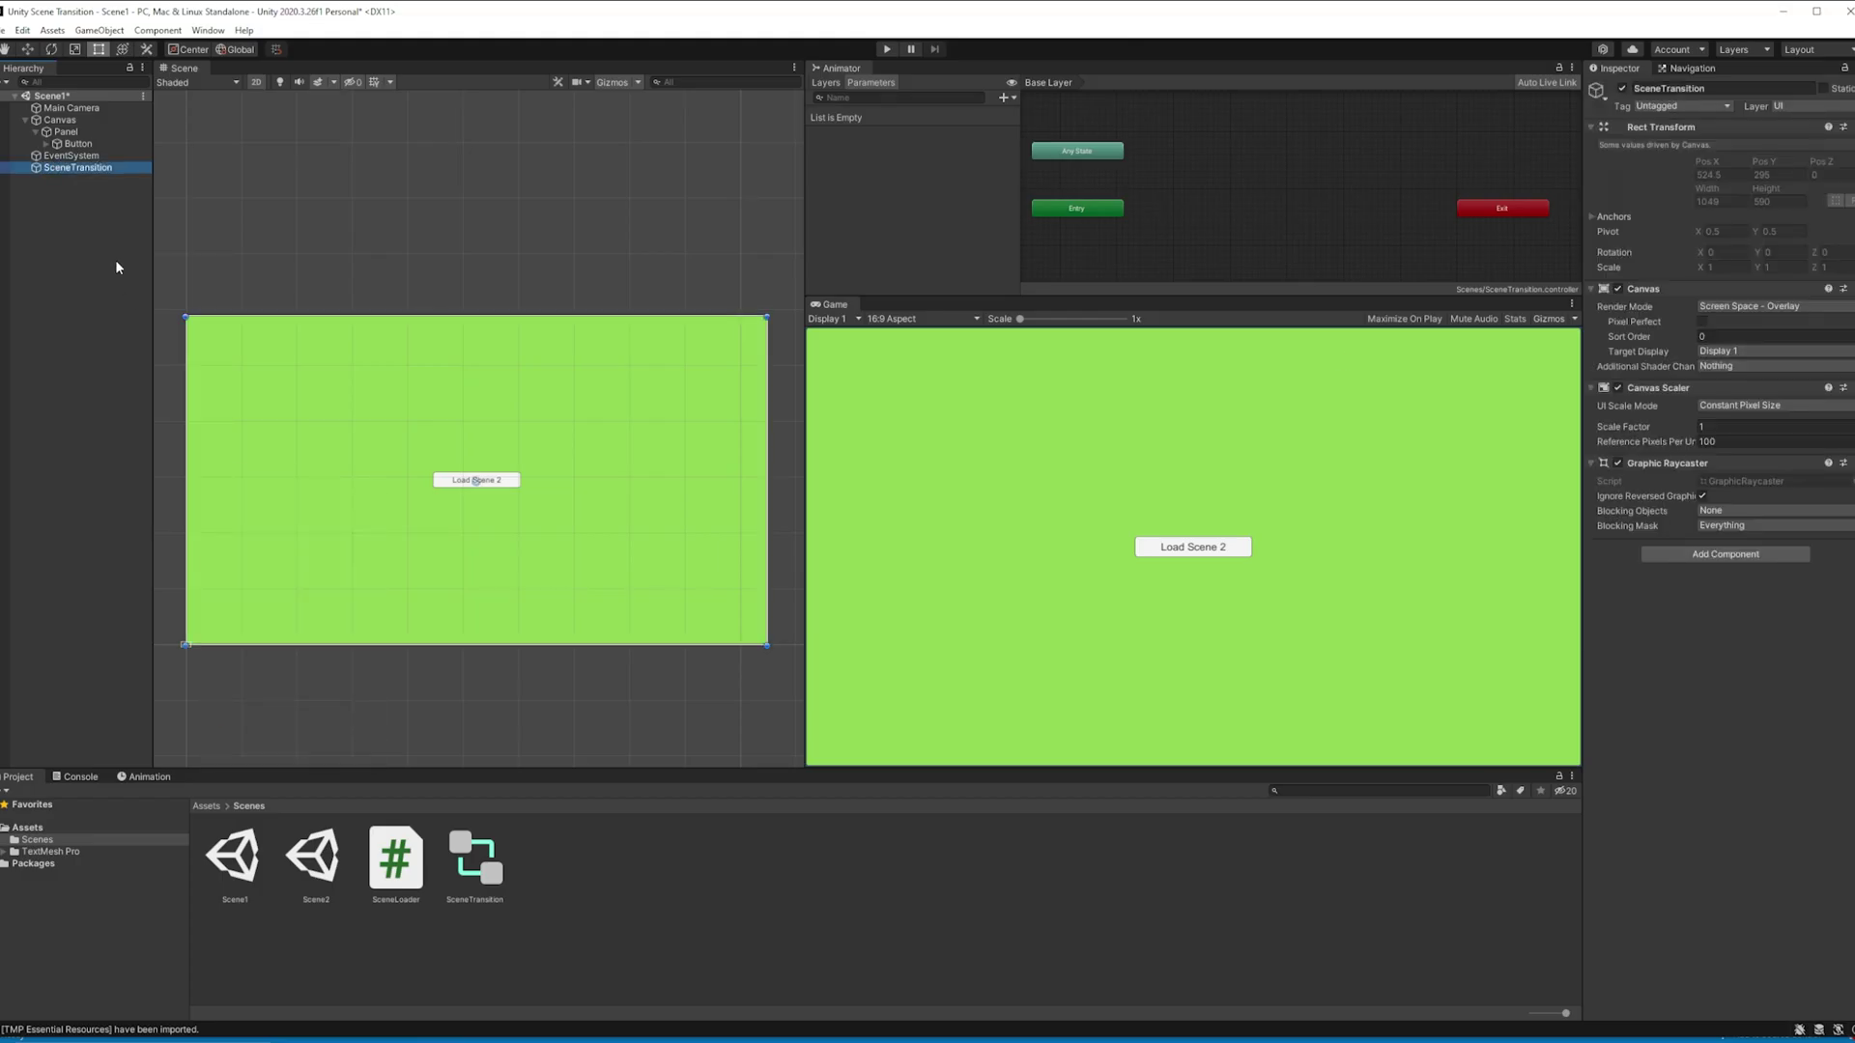
Step: Add a UI panel as a child of the SceneTransition canvas and name it Background
{"action": "right_click", "coordinate": [76, 168]}
{"action": "mouse_move", "coordinate": [116, 480]}
{"action": "left_click", "coordinate": [280, 711]}
{"action": "type", "text": "Background"}
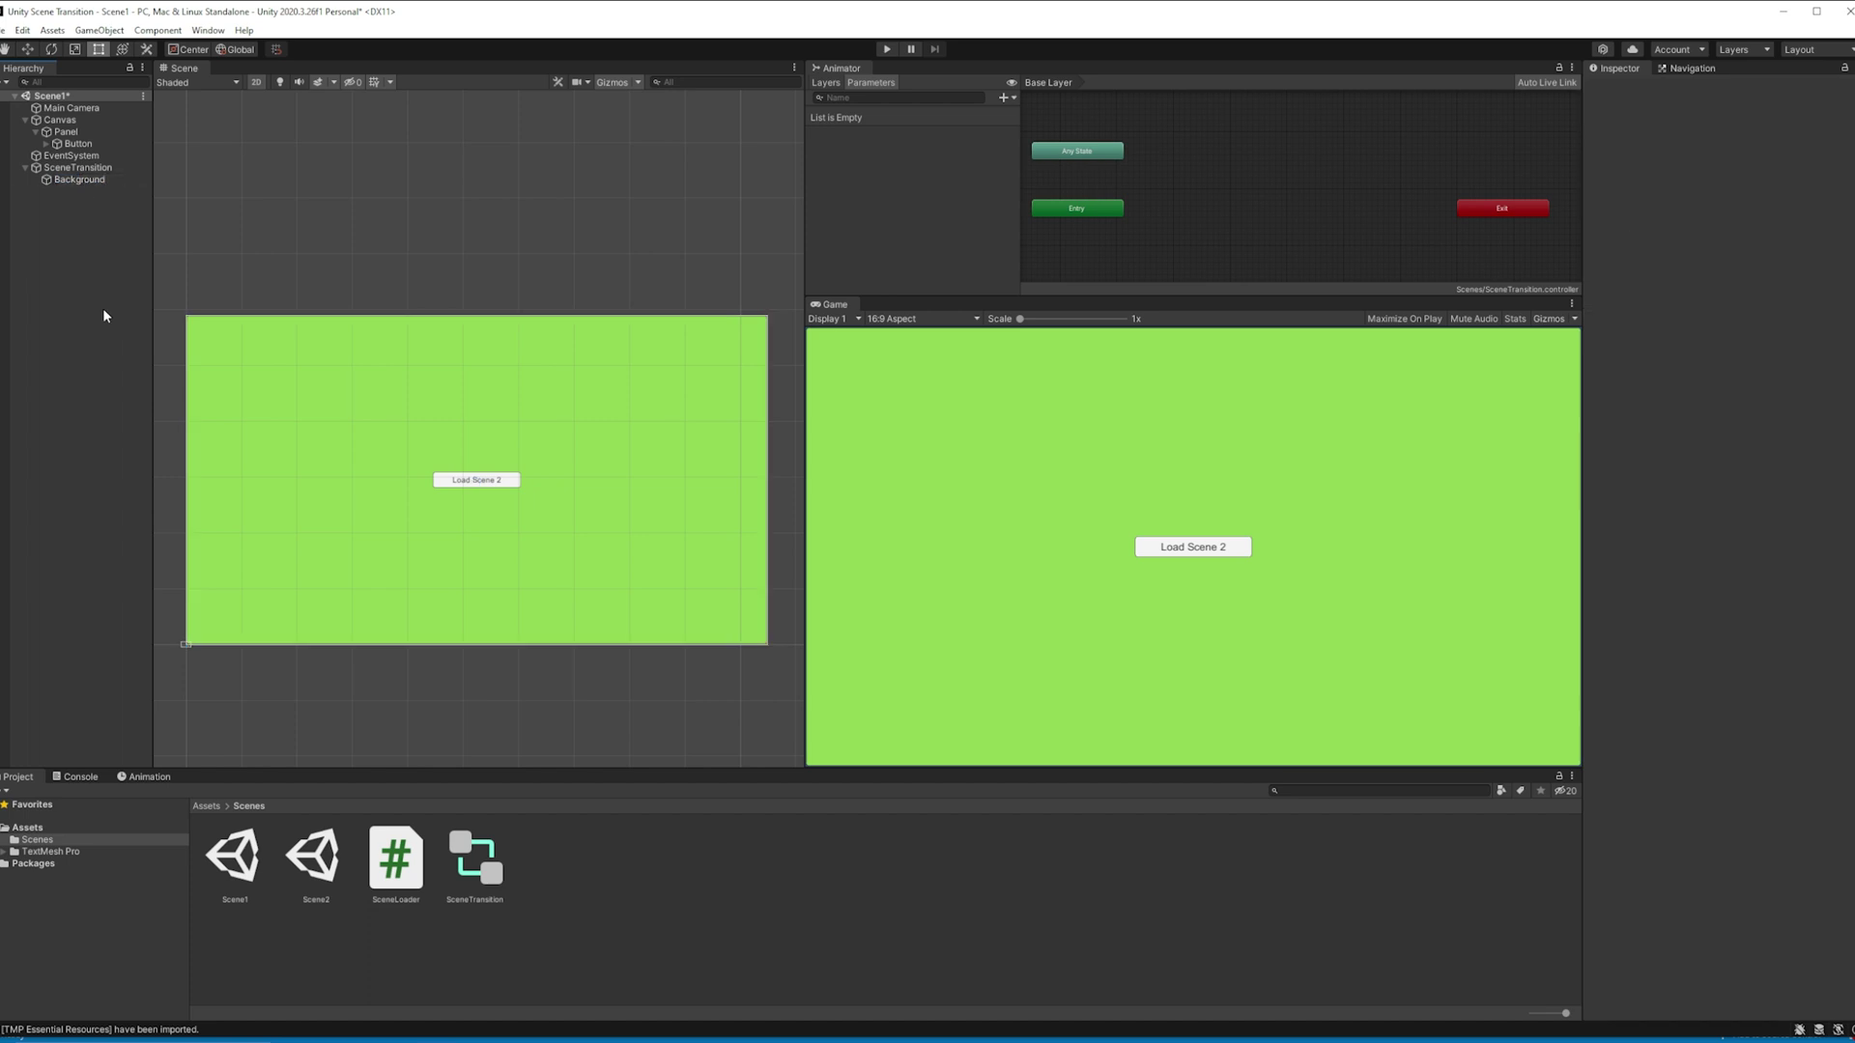
{"action": "key", "text": "Return"}
Step: Set the Background panel's image color to orange FF8B00 with an alpha of 255
{"action": "left_click", "coordinate": [1732, 345]}
{"action": "left_click", "coordinate": [1794, 440]}
{"action": "left_click_drag", "start_coordinate": [1849, 442], "coordinate": [1844, 417]}
{"action": "left_click_drag", "start_coordinate": [1760, 629], "coordinate": [1826, 630]}
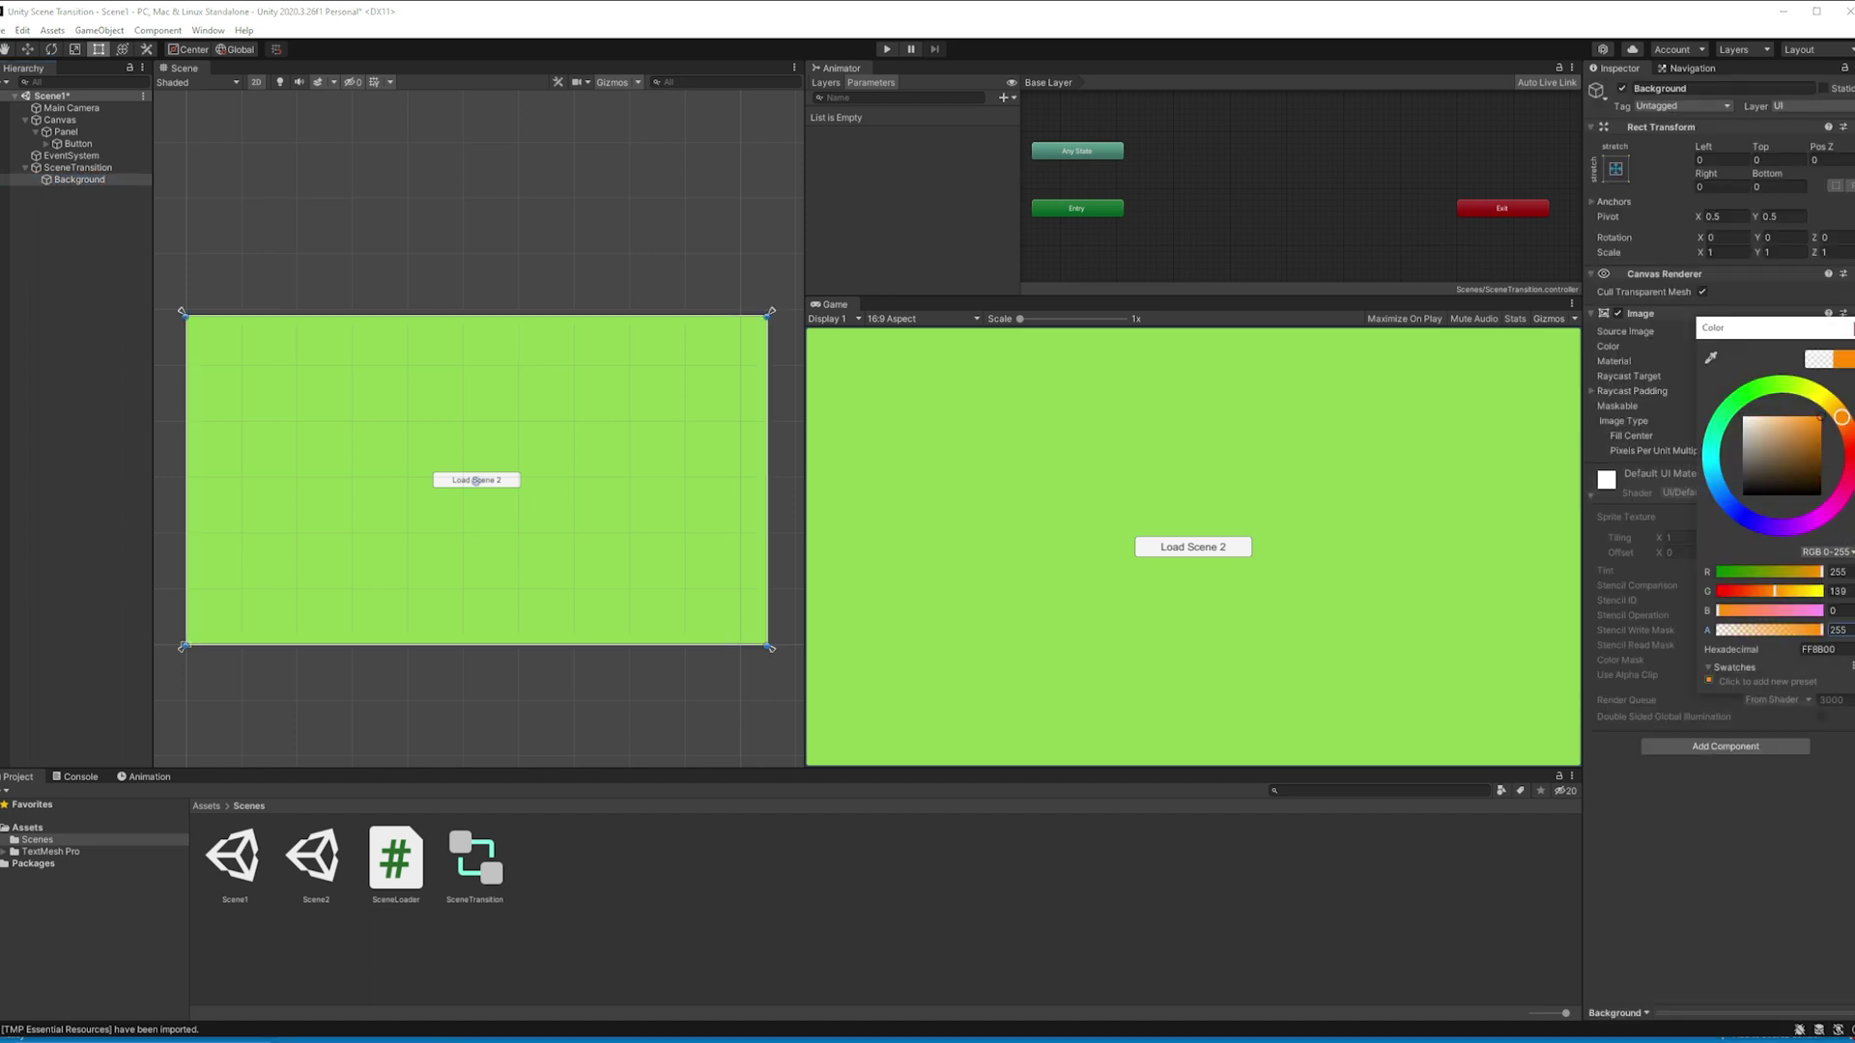
{"action": "left_click", "coordinate": [1848, 319]}
Step: Set the sort order of the SceneTransition canvas to 5
{"action": "left_click", "coordinate": [78, 167]}
{"action": "left_click", "coordinate": [1709, 338]}
{"action": "type", "text": "1"}
Step: Change the Background panel's image color to yellow
{"action": "left_click", "coordinate": [79, 180]}
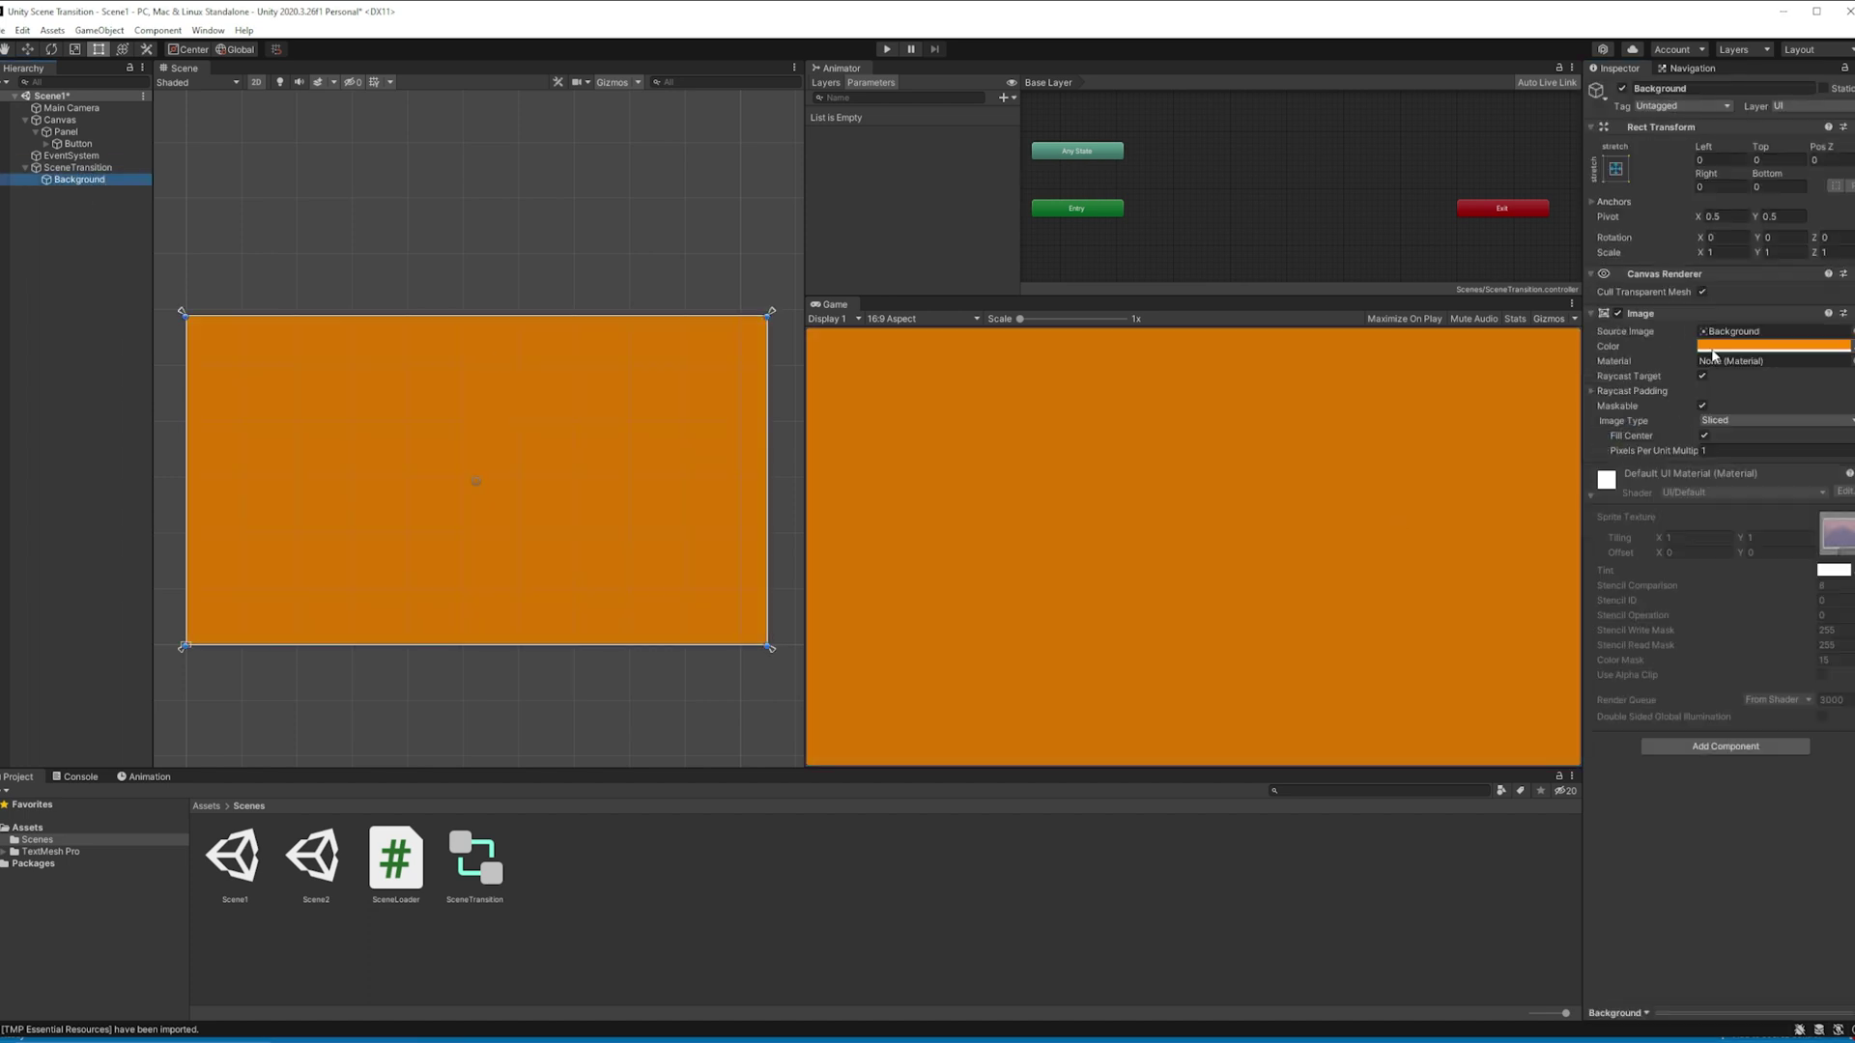
{"action": "left_click", "coordinate": [1725, 346]}
{"action": "mouse_move", "coordinate": [1833, 410]}
{"action": "left_mouse_down"}
{"action": "mouse_move", "coordinate": [1848, 452]}
{"action": "mouse_move", "coordinate": [1826, 404]}
{"action": "left_mouse_up"}
Step: Add a TextMeshPro text under Background reading "SceneTransition" and enlarge its text box
{"action": "right_click", "coordinate": [116, 179]}
{"action": "mouse_move", "coordinate": [154, 485]}
{"action": "left_click", "coordinate": [309, 502]}
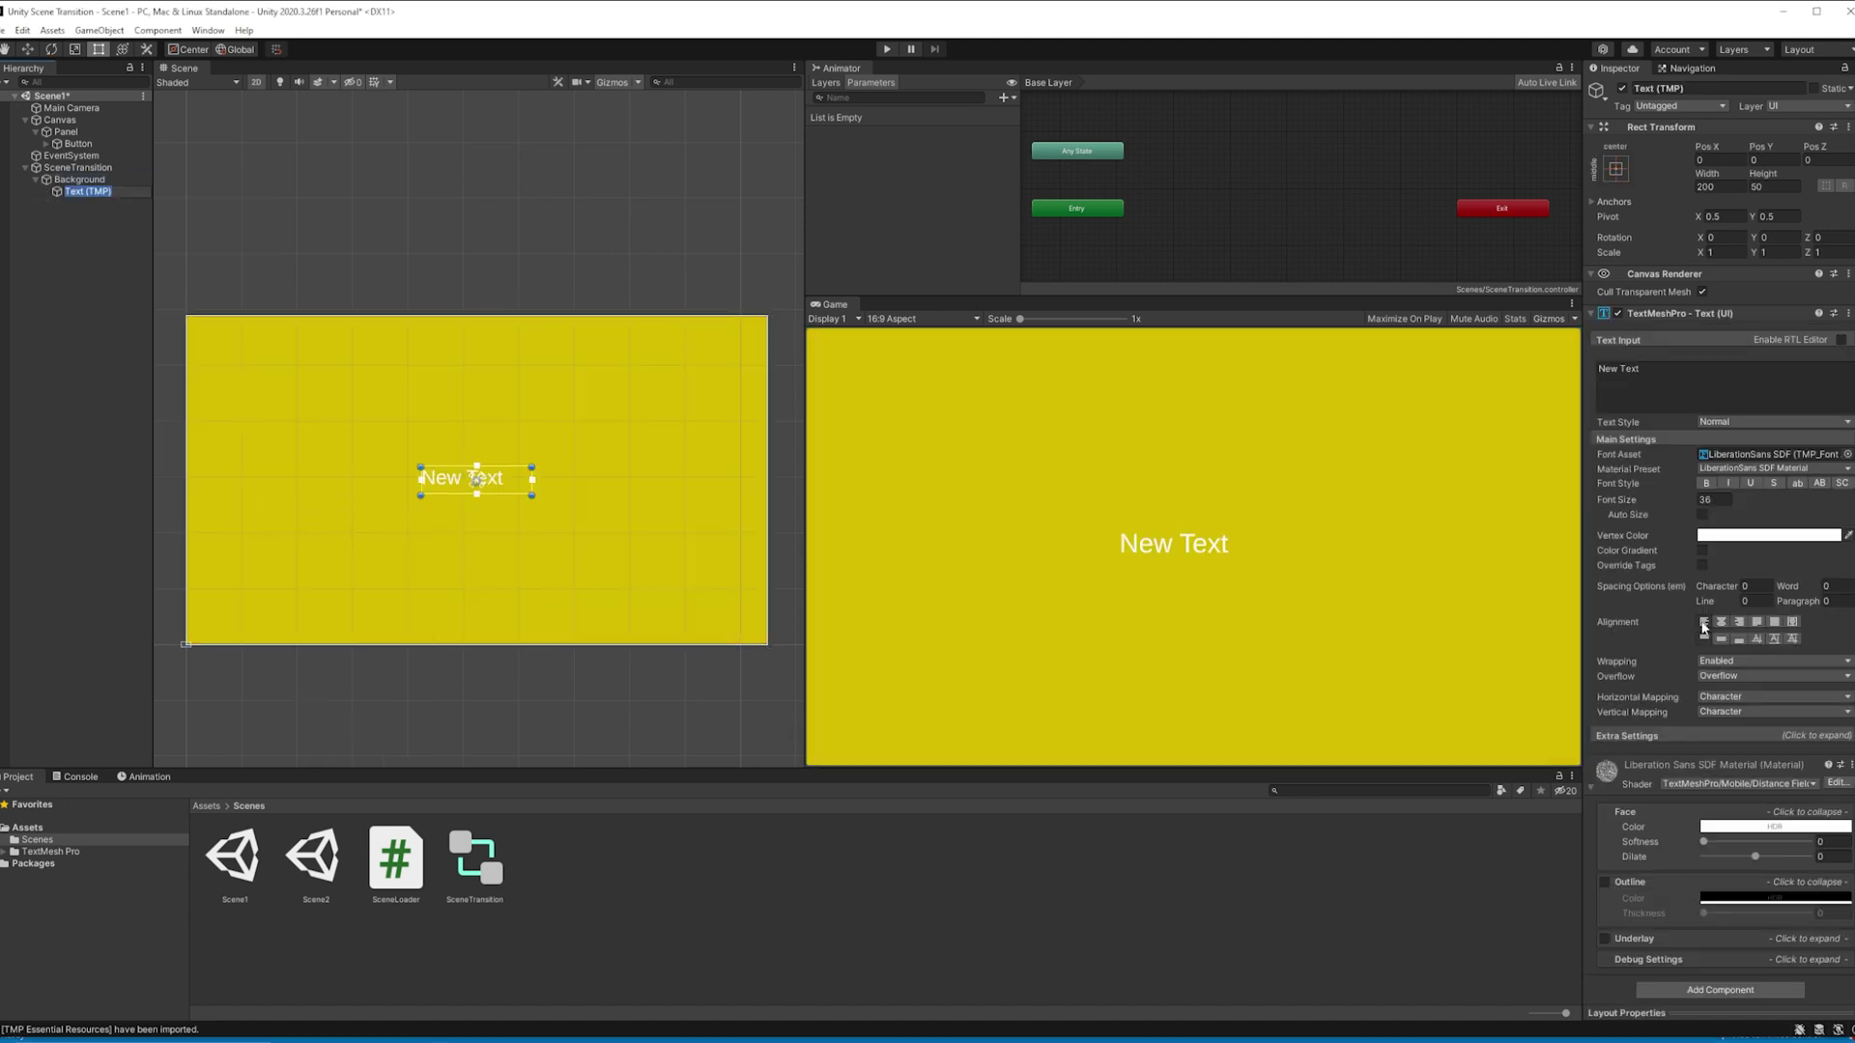
{"action": "type", "text": "SceneTransition"}
{"action": "left_click_drag", "start_coordinate": [531, 495], "coordinate": [582, 515], "text": "alt"}
{"action": "left_click", "coordinate": [626, 597]}
Step: Add a Canvas Group component to the SceneTransition canvas with Interactable and Blocks Raycasts turned off
{"action": "left_click", "coordinate": [77, 167]}
{"action": "left_click", "coordinate": [1764, 587]}
{"action": "type", "text": "can"}
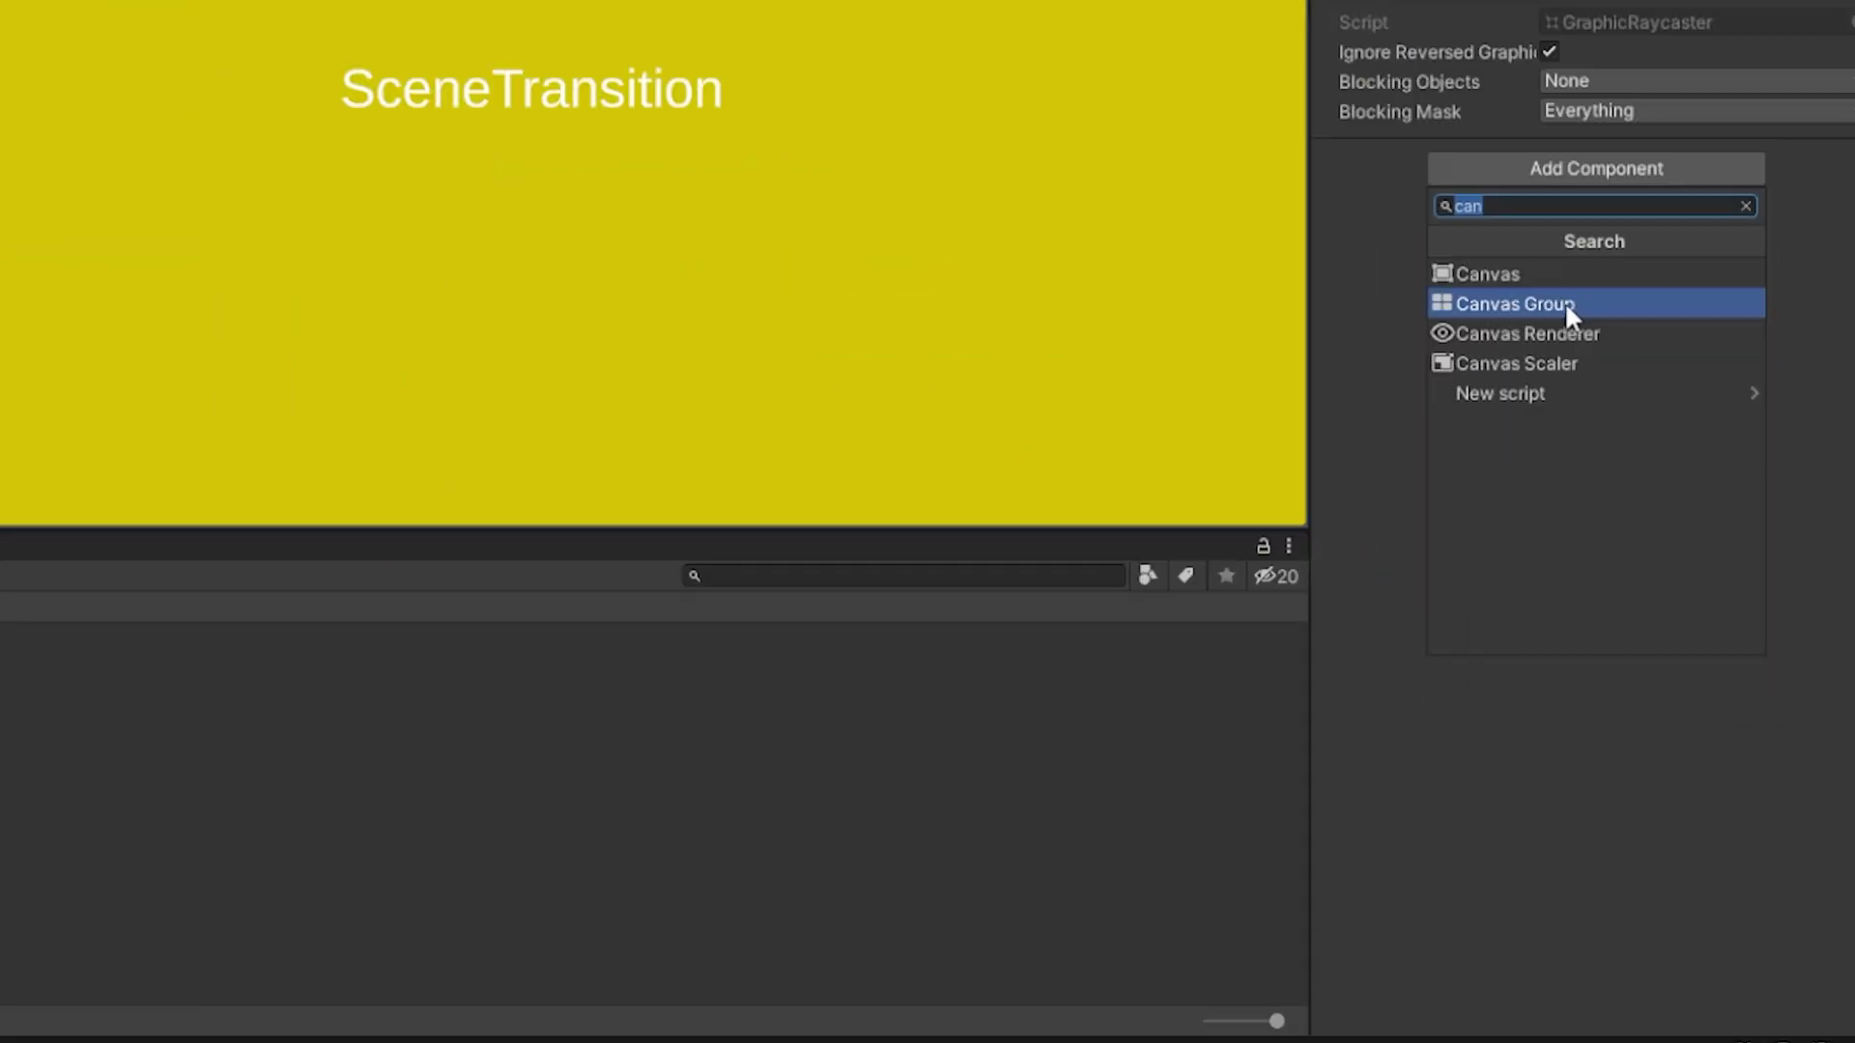
{"action": "left_click", "coordinate": [1594, 301]}
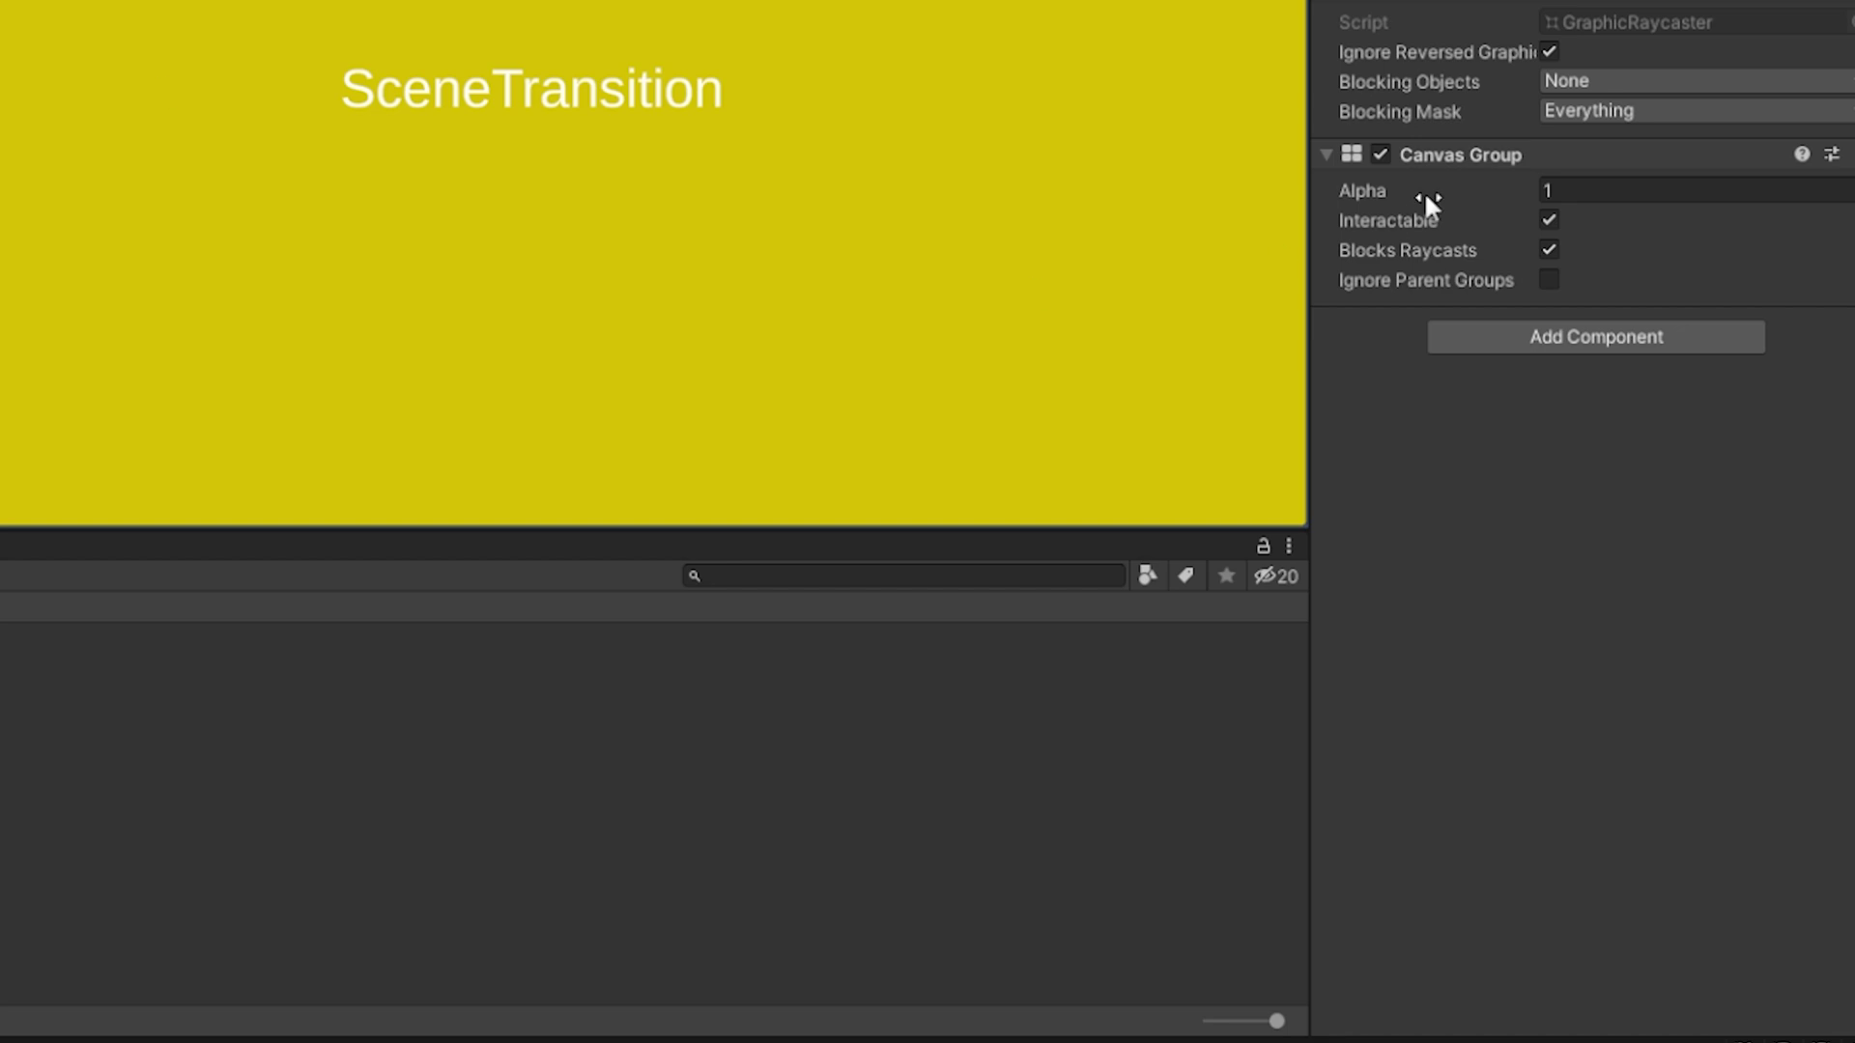
{"action": "left_click", "coordinate": [1548, 221]}
{"action": "left_click", "coordinate": [1549, 250]}
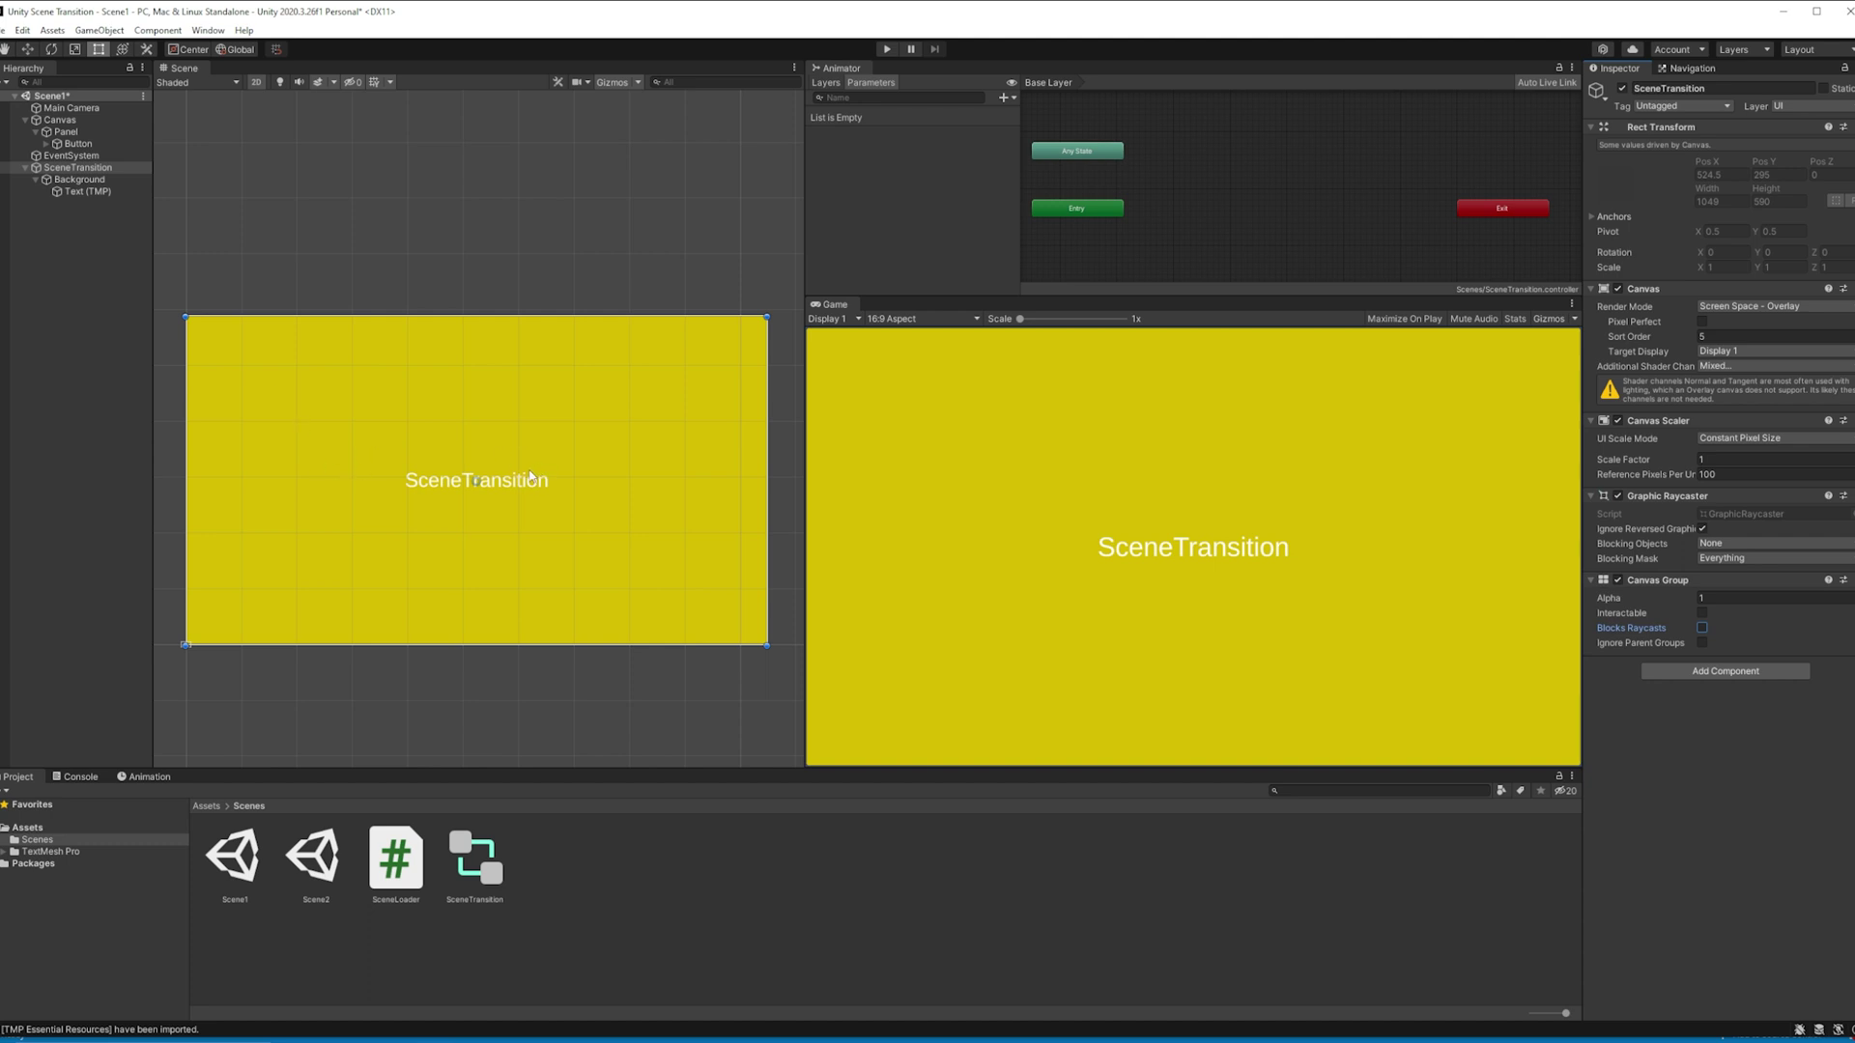
Step: Create an animation clip for the Background panel saved as TransitionIN.anim, overwriting the existing file
{"action": "scroll", "coordinate": [567, 430], "scroll_direction": "down", "scroll_amount": 3}
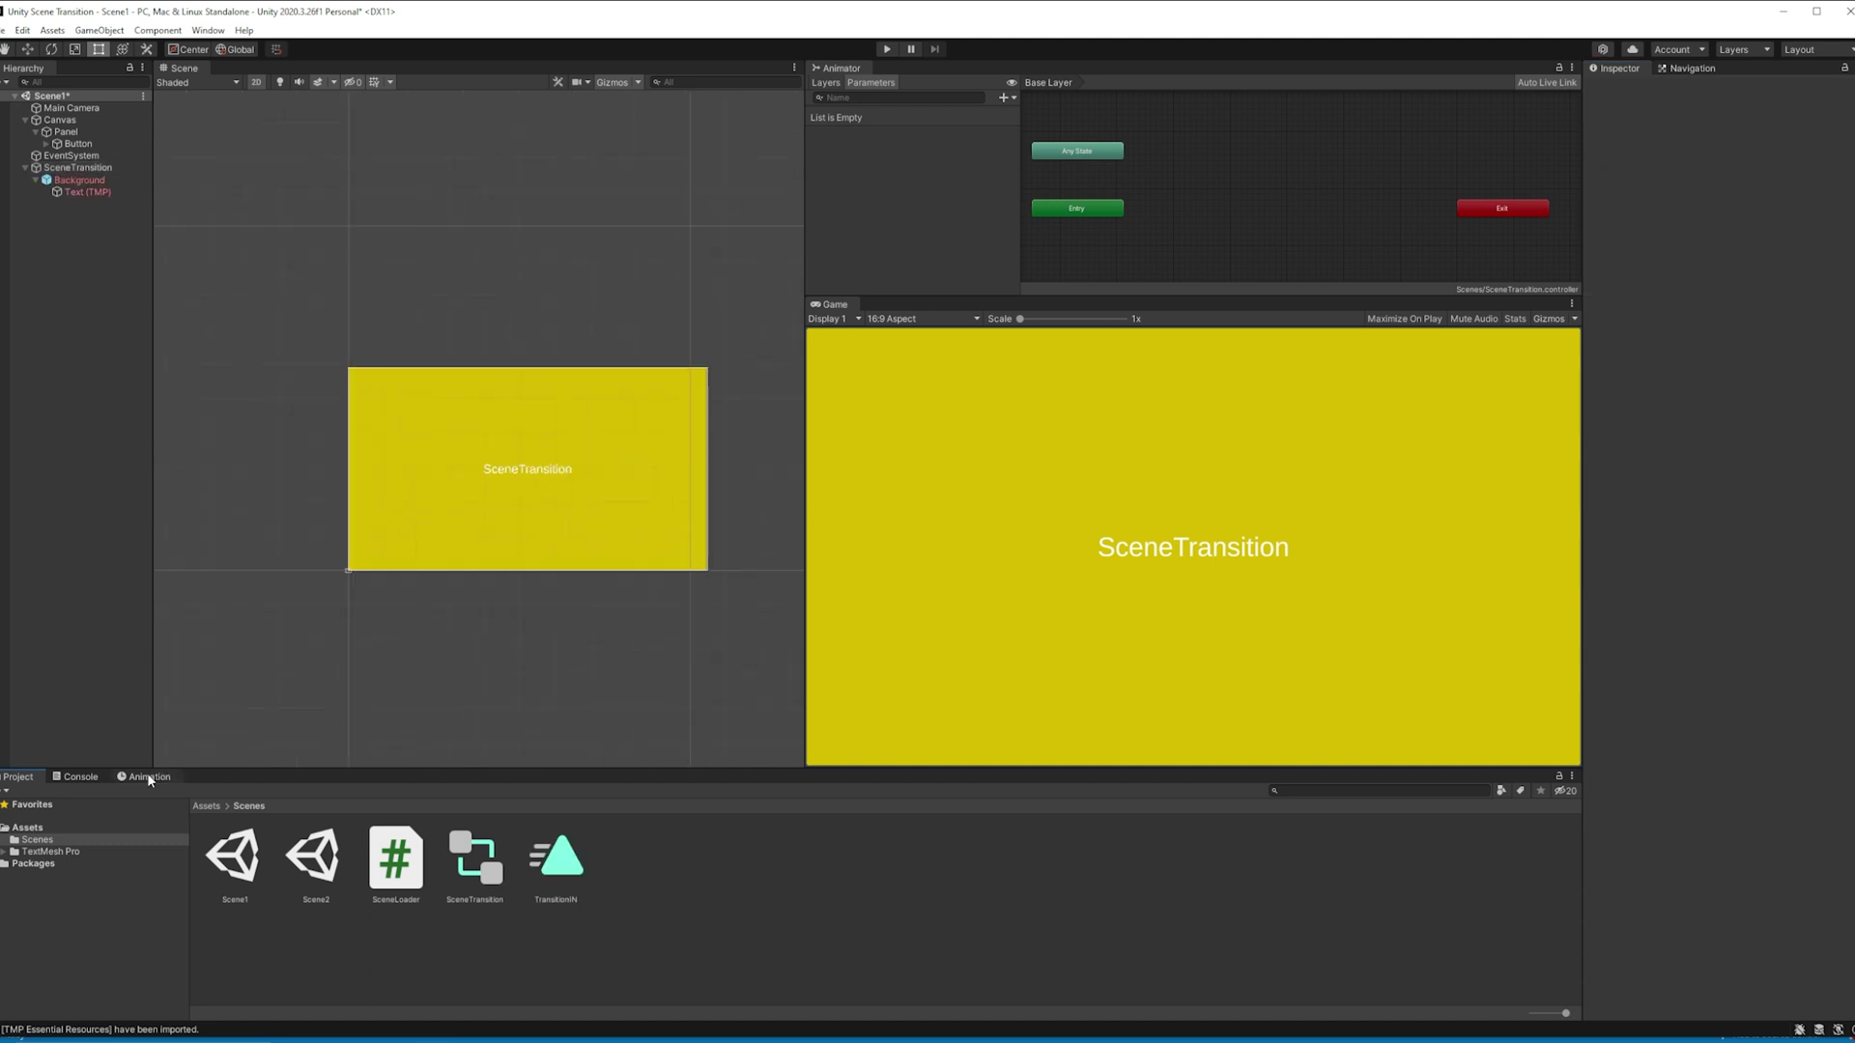
{"action": "left_click", "coordinate": [147, 776]}
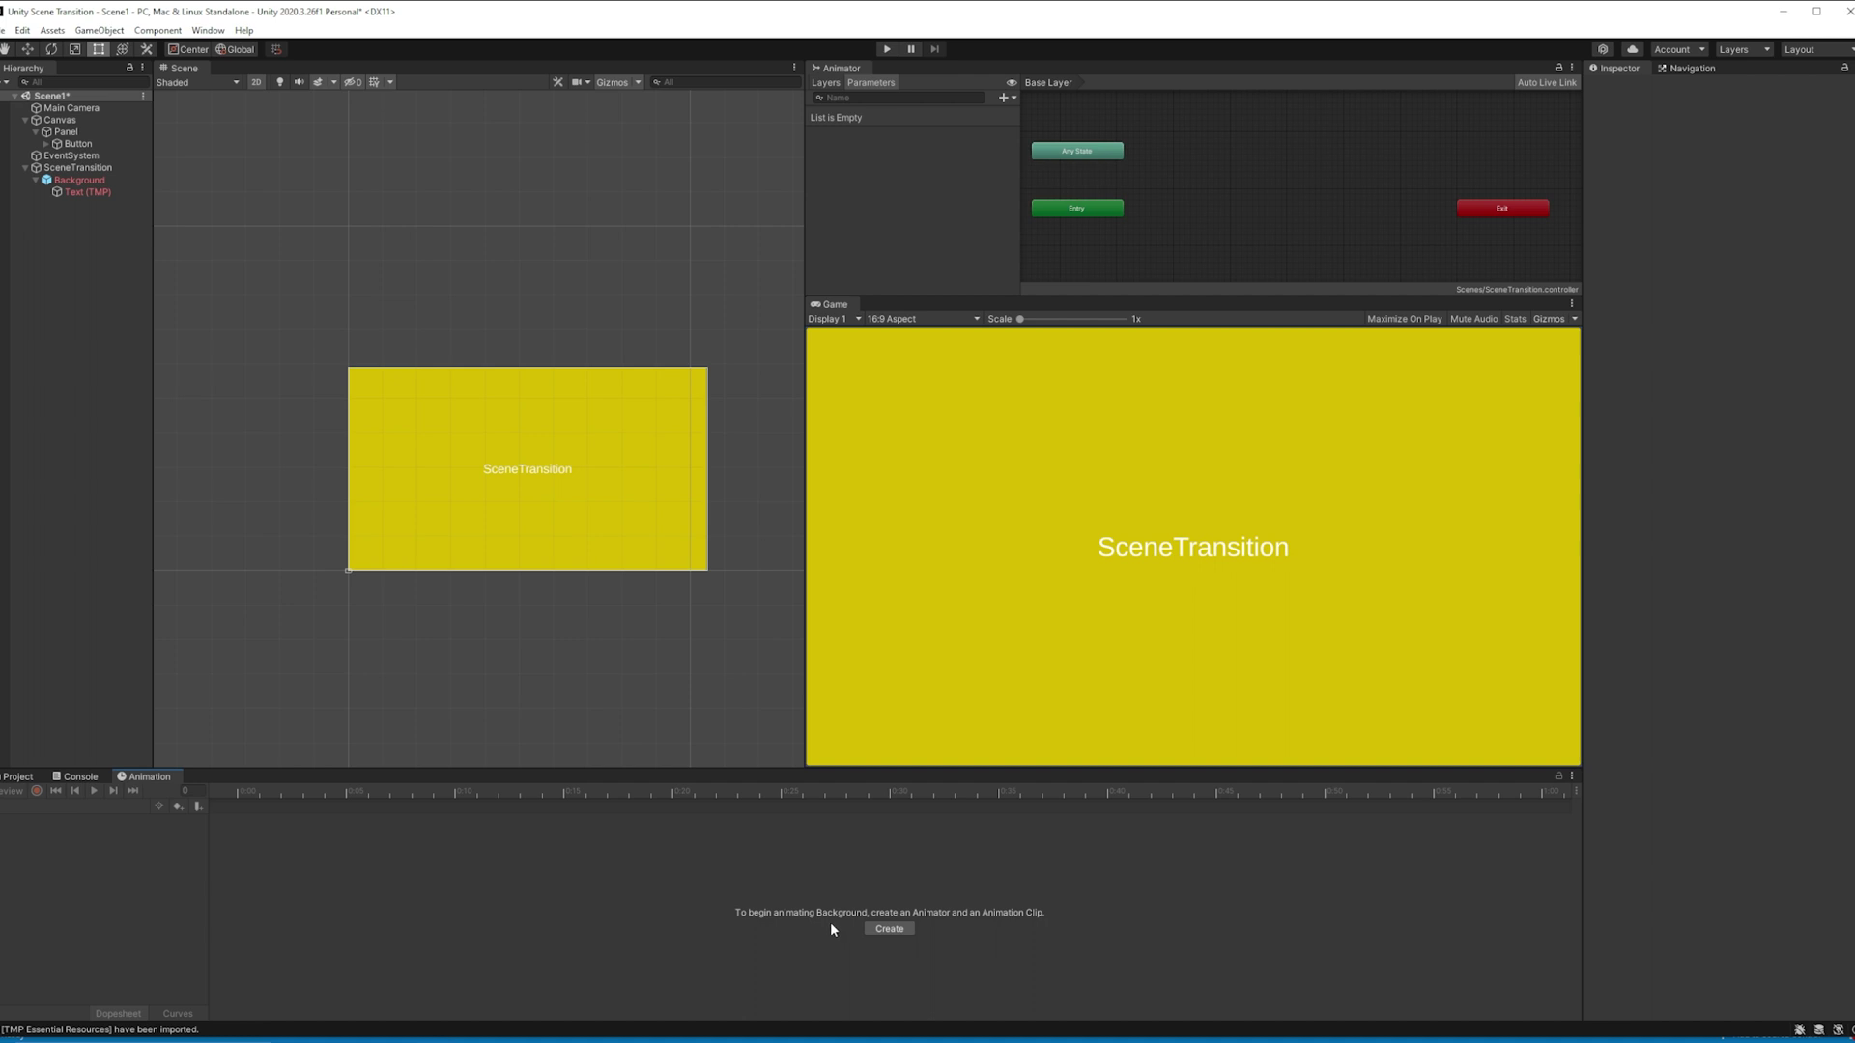
{"action": "left_click", "coordinate": [888, 928]}
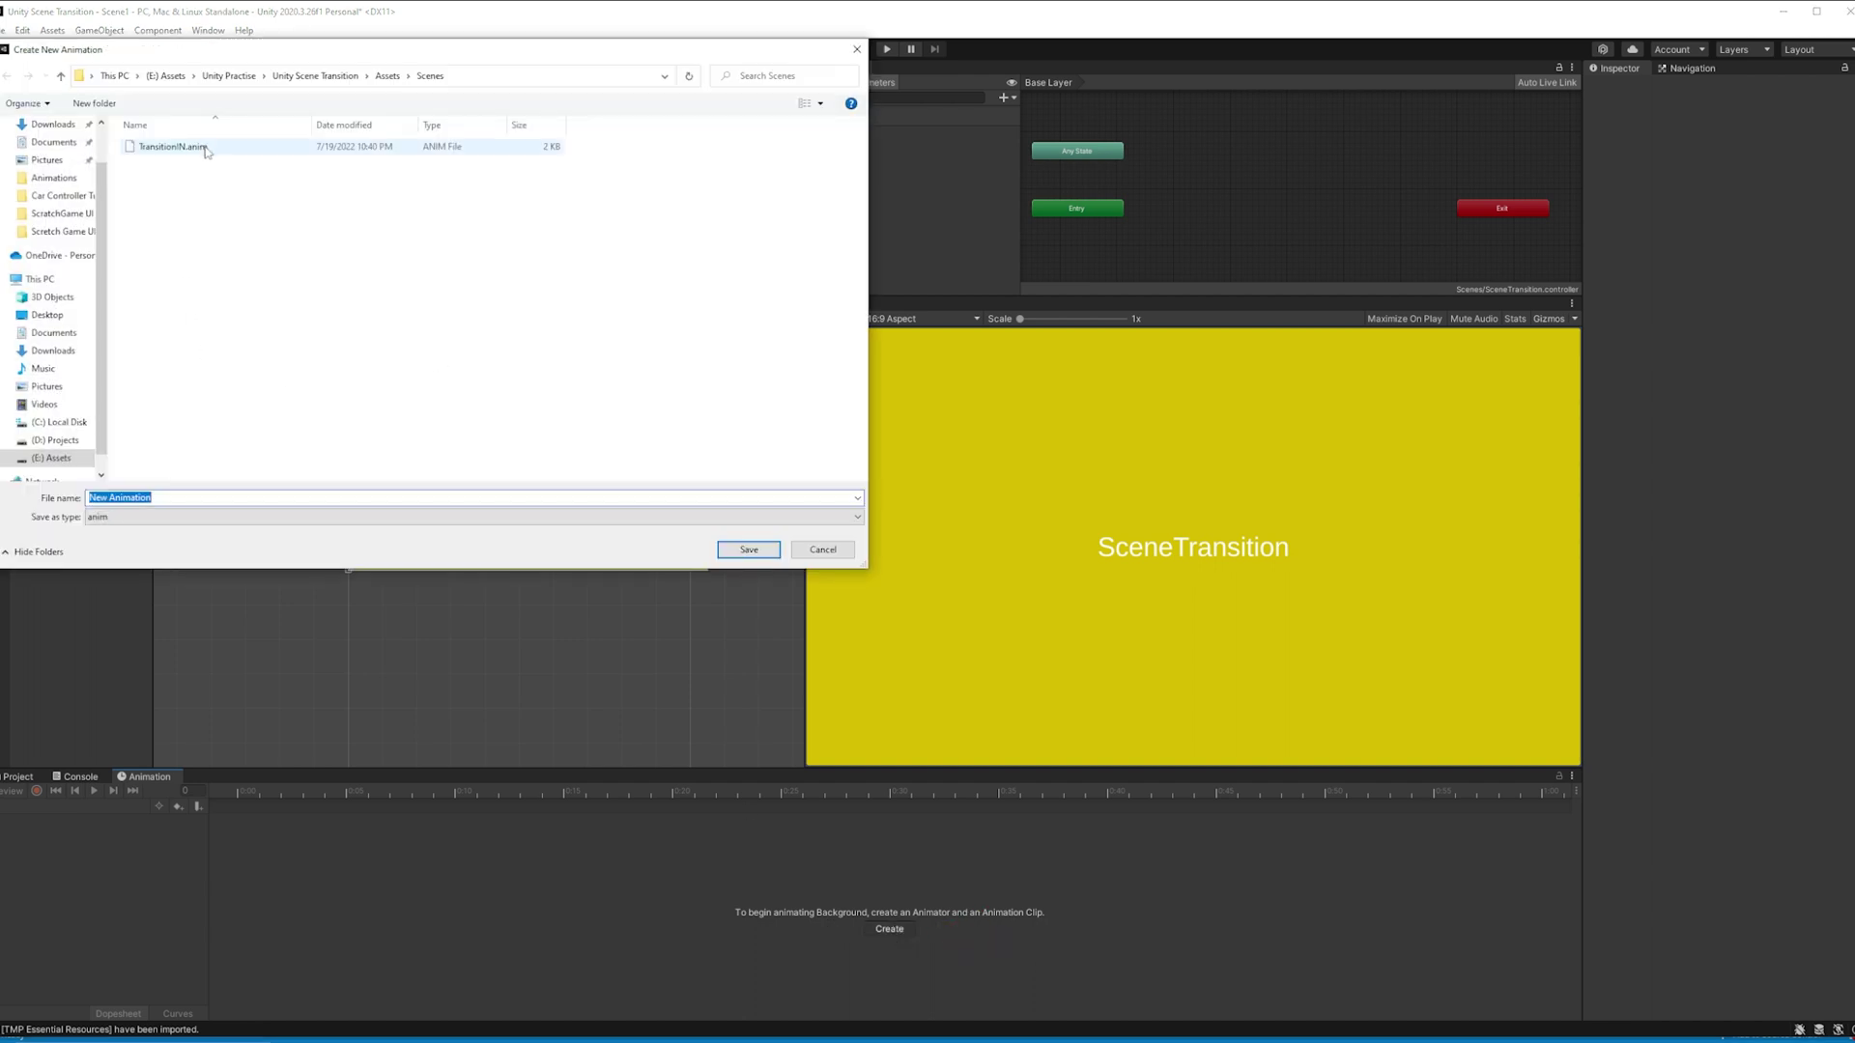
{"action": "left_click", "coordinate": [207, 149]}
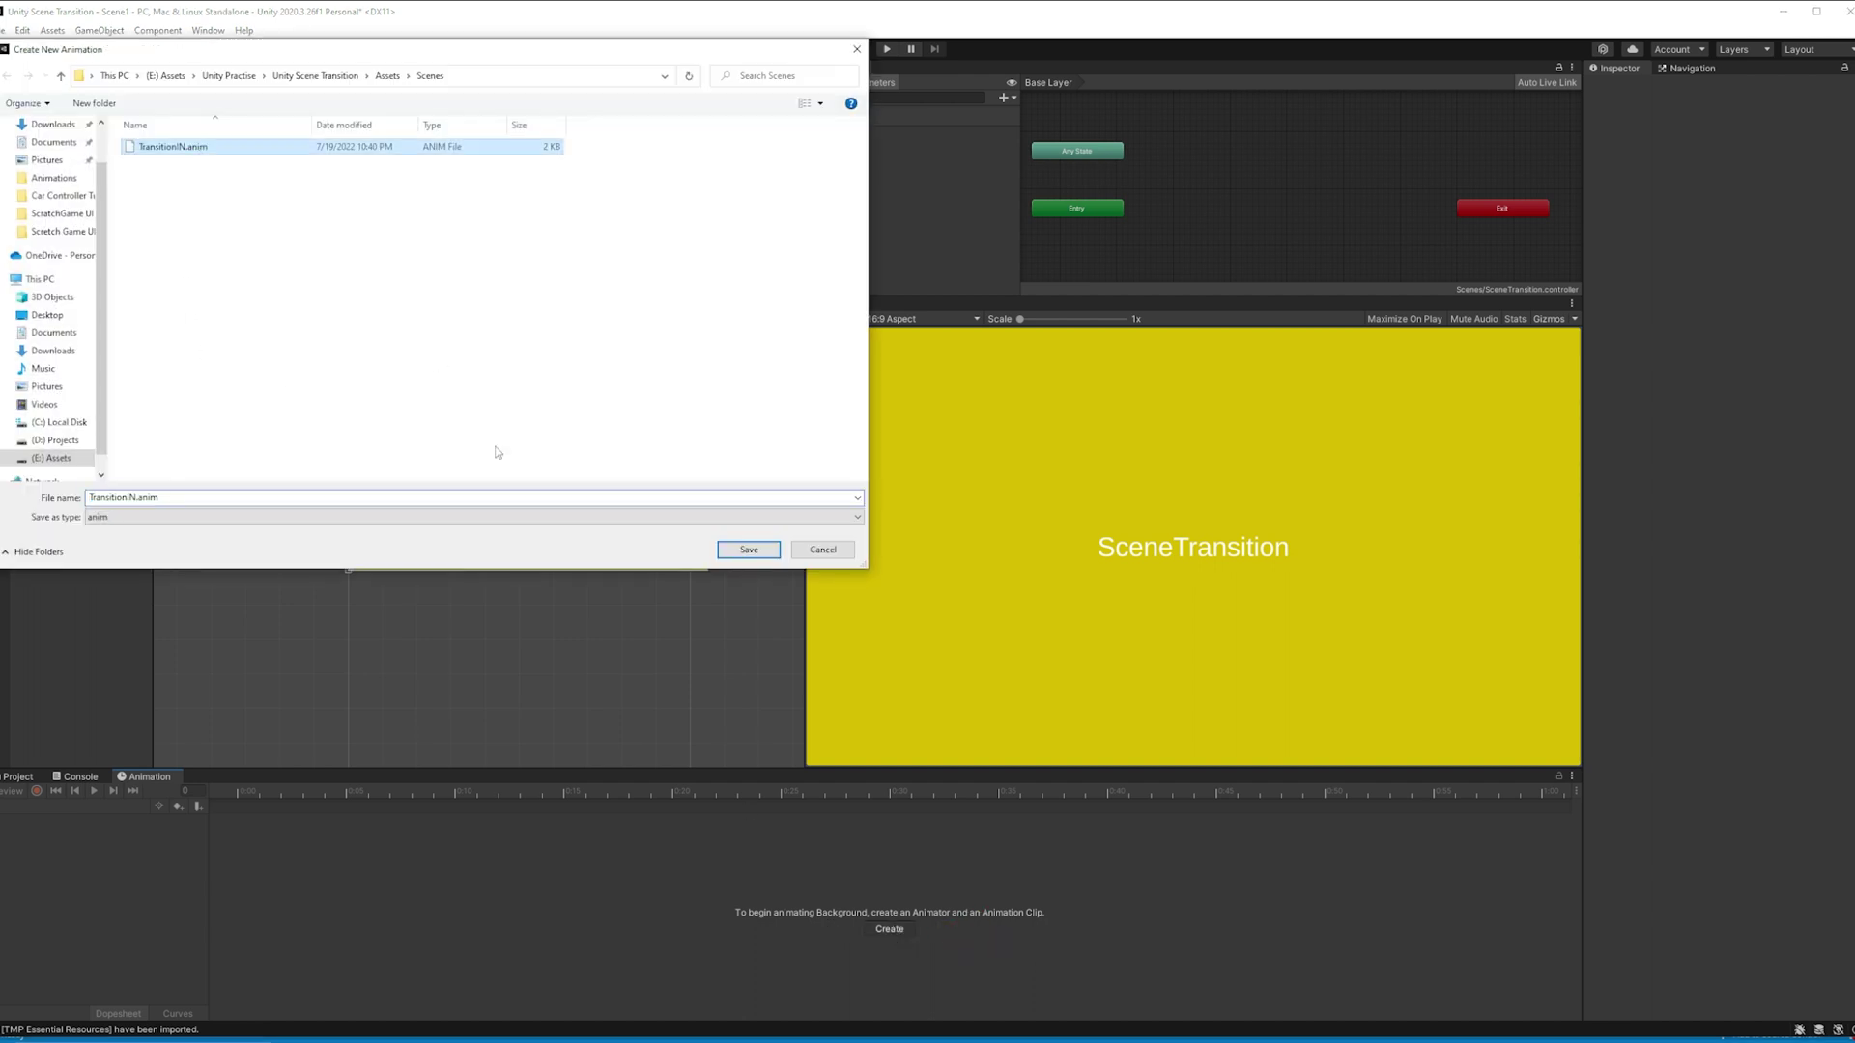
{"action": "left_click", "coordinate": [748, 549]}
{"action": "left_click", "coordinate": [963, 531]}
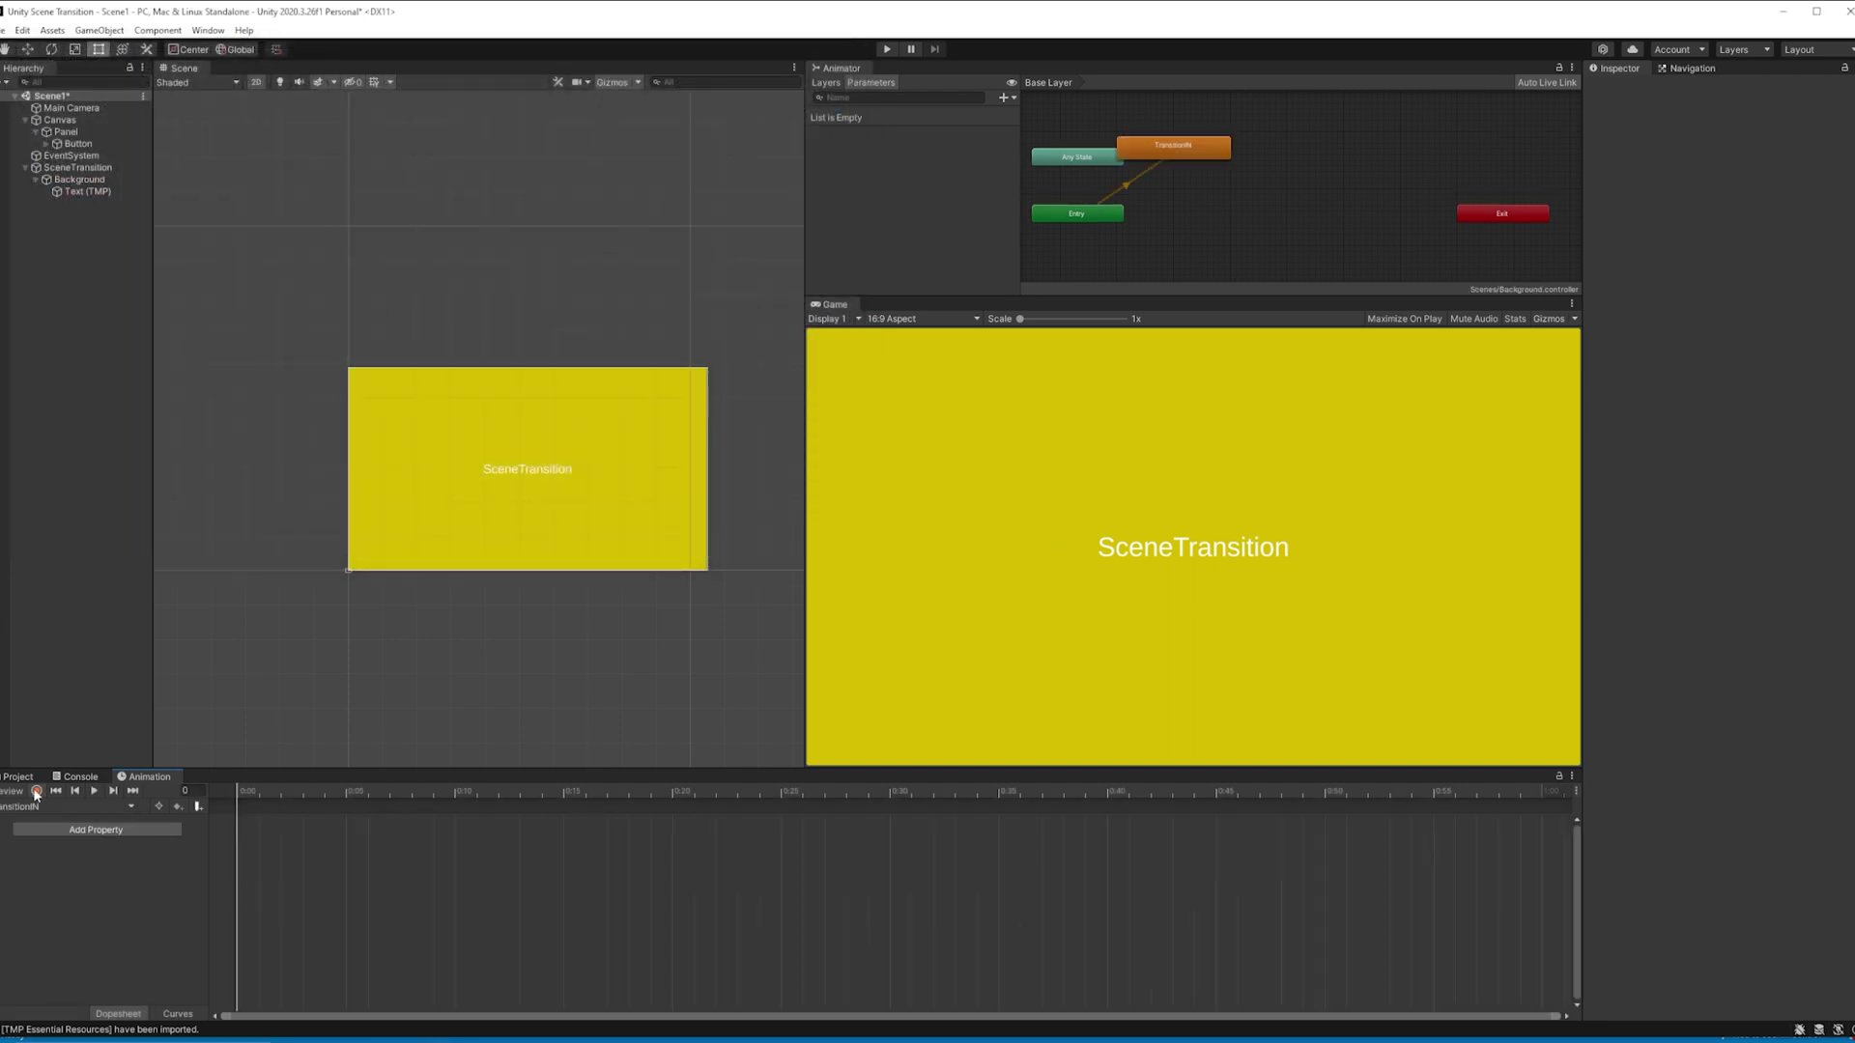
Step: Record a keyframe at frame 30 that moves Background up about 592 units off the canvas, and preview the animation
{"action": "left_click", "coordinate": [442, 469]}
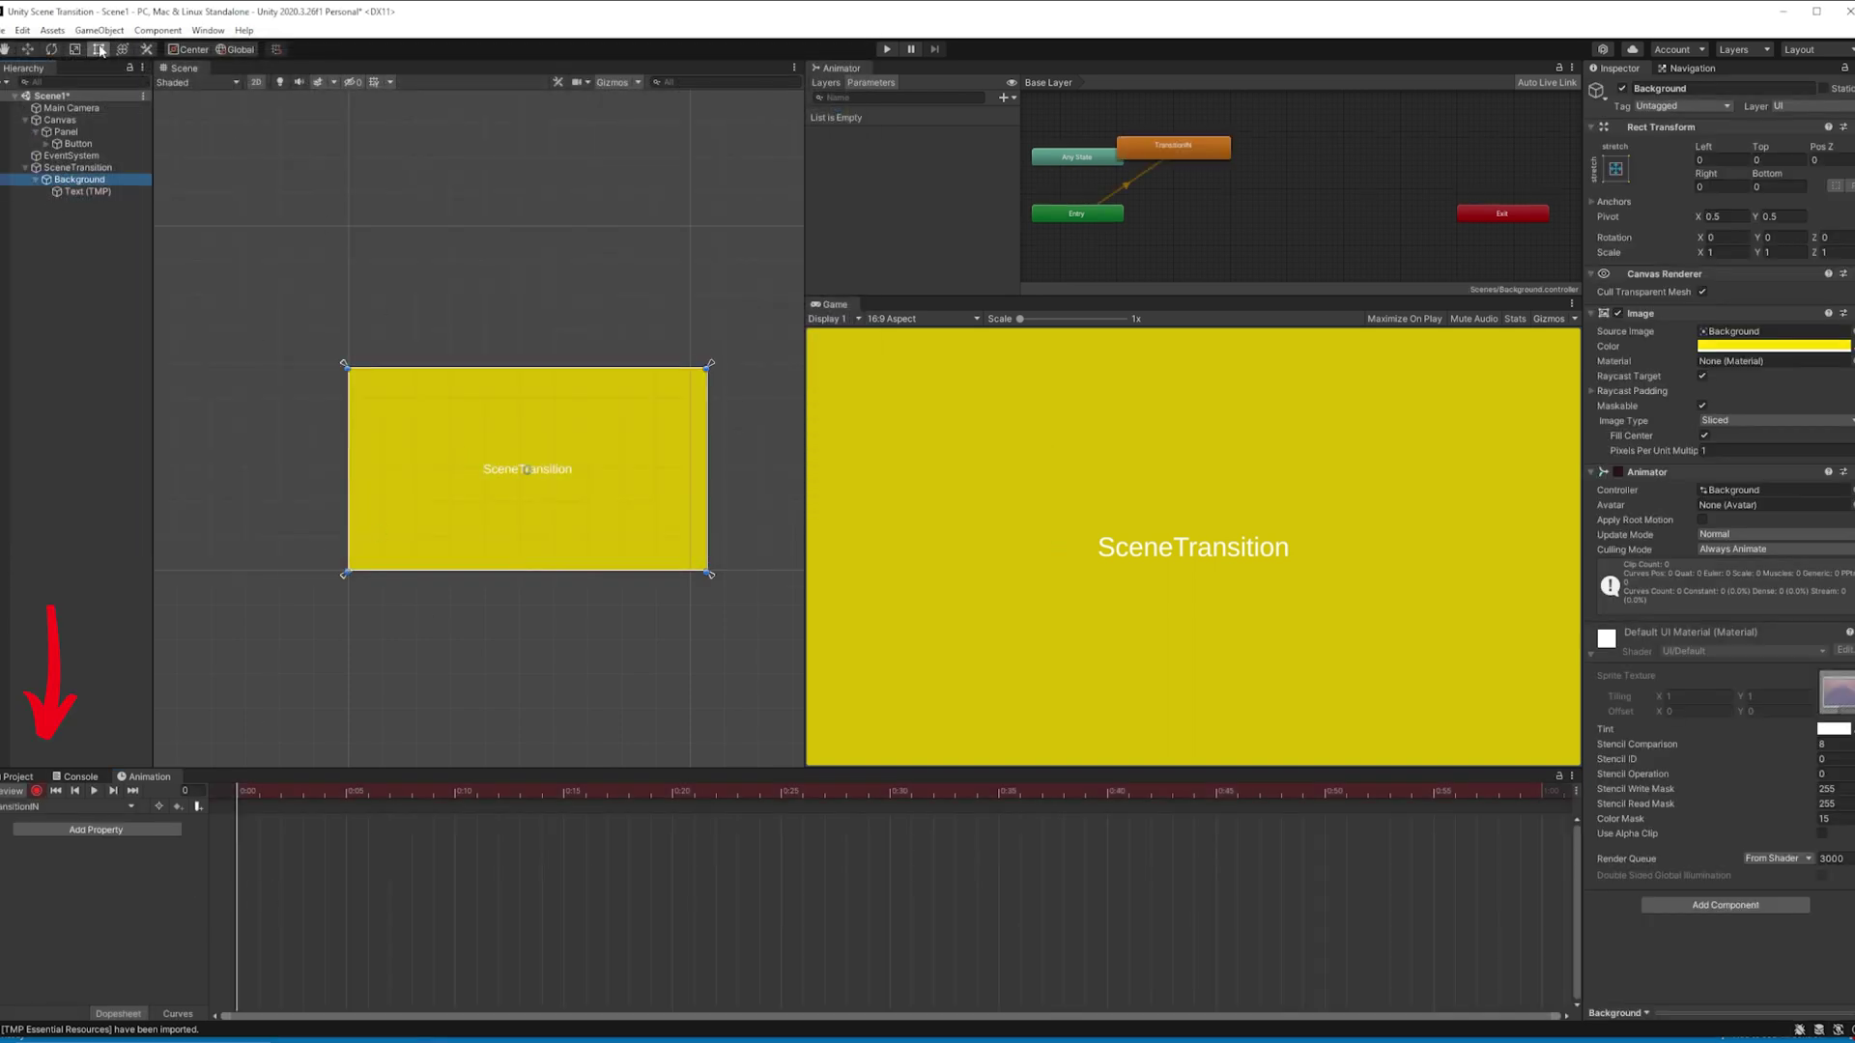
{"action": "left_click", "coordinate": [577, 790]}
{"action": "left_click_drag", "start_coordinate": [578, 790], "coordinate": [886, 789]}
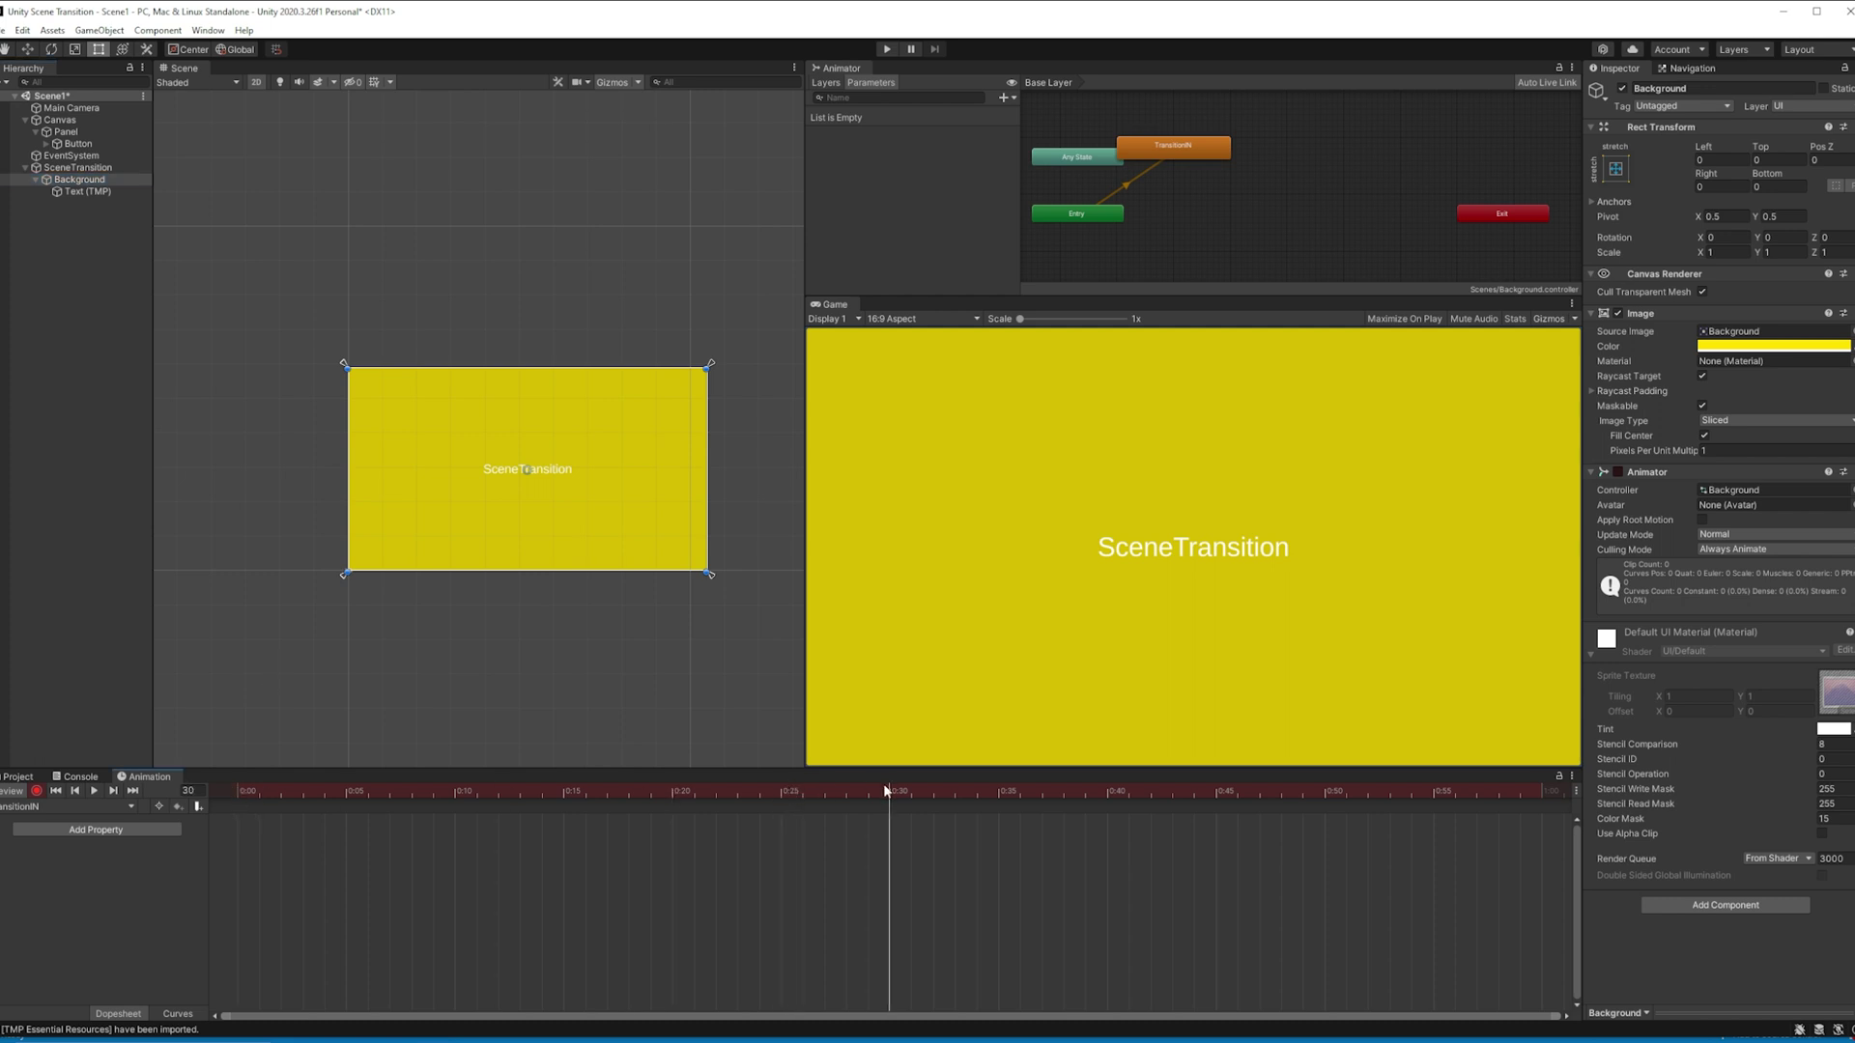
{"action": "key", "text": "w"}
{"action": "left_click_drag", "start_coordinate": [533, 416], "coordinate": [528, 212]}
{"action": "left_click_drag", "start_coordinate": [893, 790], "coordinate": [880, 725]}
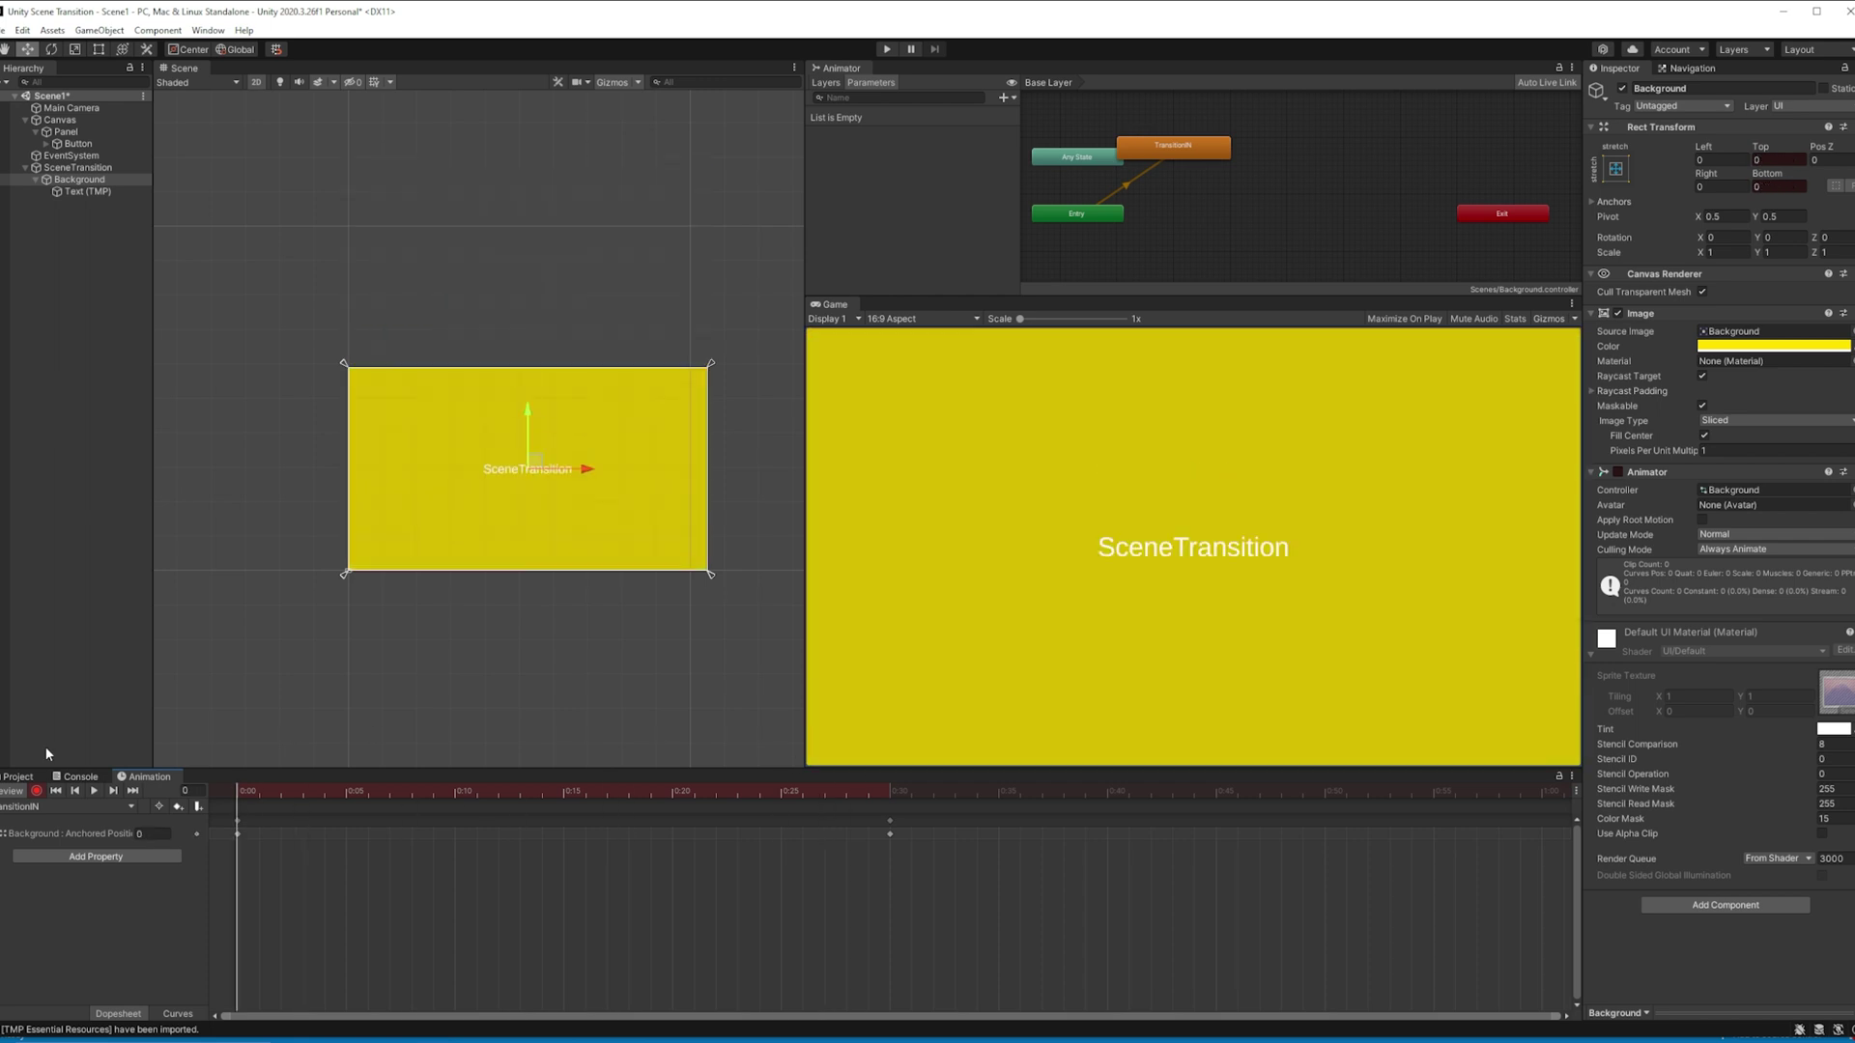
{"action": "key", "text": "space"}
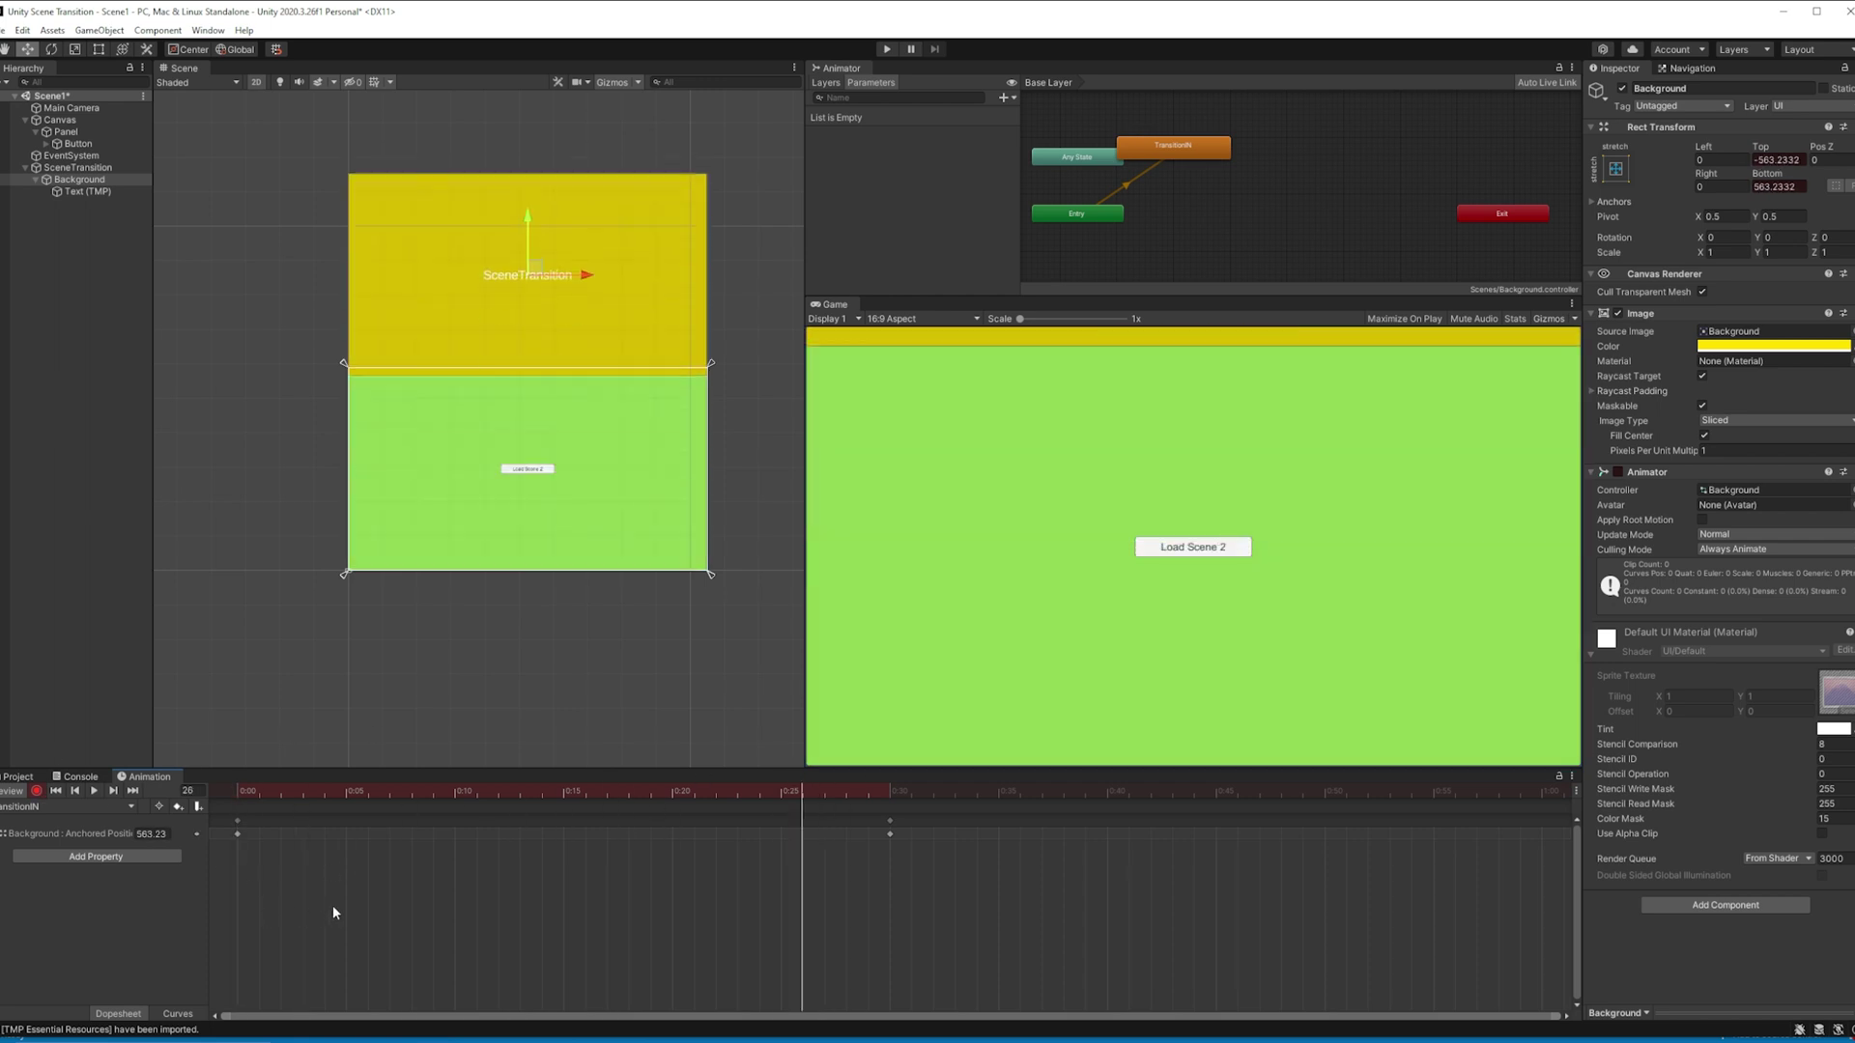
Step: Swap TransitionIN's keyframes so Background starts above the canvas at frame 0 and covers it at frame 30, and stop recording
{"action": "left_click_drag", "start_coordinate": [238, 822], "coordinate": [695, 864]}
{"action": "left_click", "coordinate": [890, 821]}
{"action": "mouse_move", "coordinate": [892, 838]}
{"action": "left_mouse_down"}
{"action": "mouse_move", "coordinate": [465, 815]}
{"action": "mouse_move", "coordinate": [879, 825]}
{"action": "left_mouse_up"}
{"action": "left_click_drag", "start_coordinate": [283, 810], "coordinate": [225, 811]}
{"action": "left_click_drag", "start_coordinate": [760, 879], "coordinate": [666, 808]}
{"action": "left_click_drag", "start_coordinate": [695, 833], "coordinate": [890, 803]}
{"action": "left_click", "coordinate": [37, 791]}
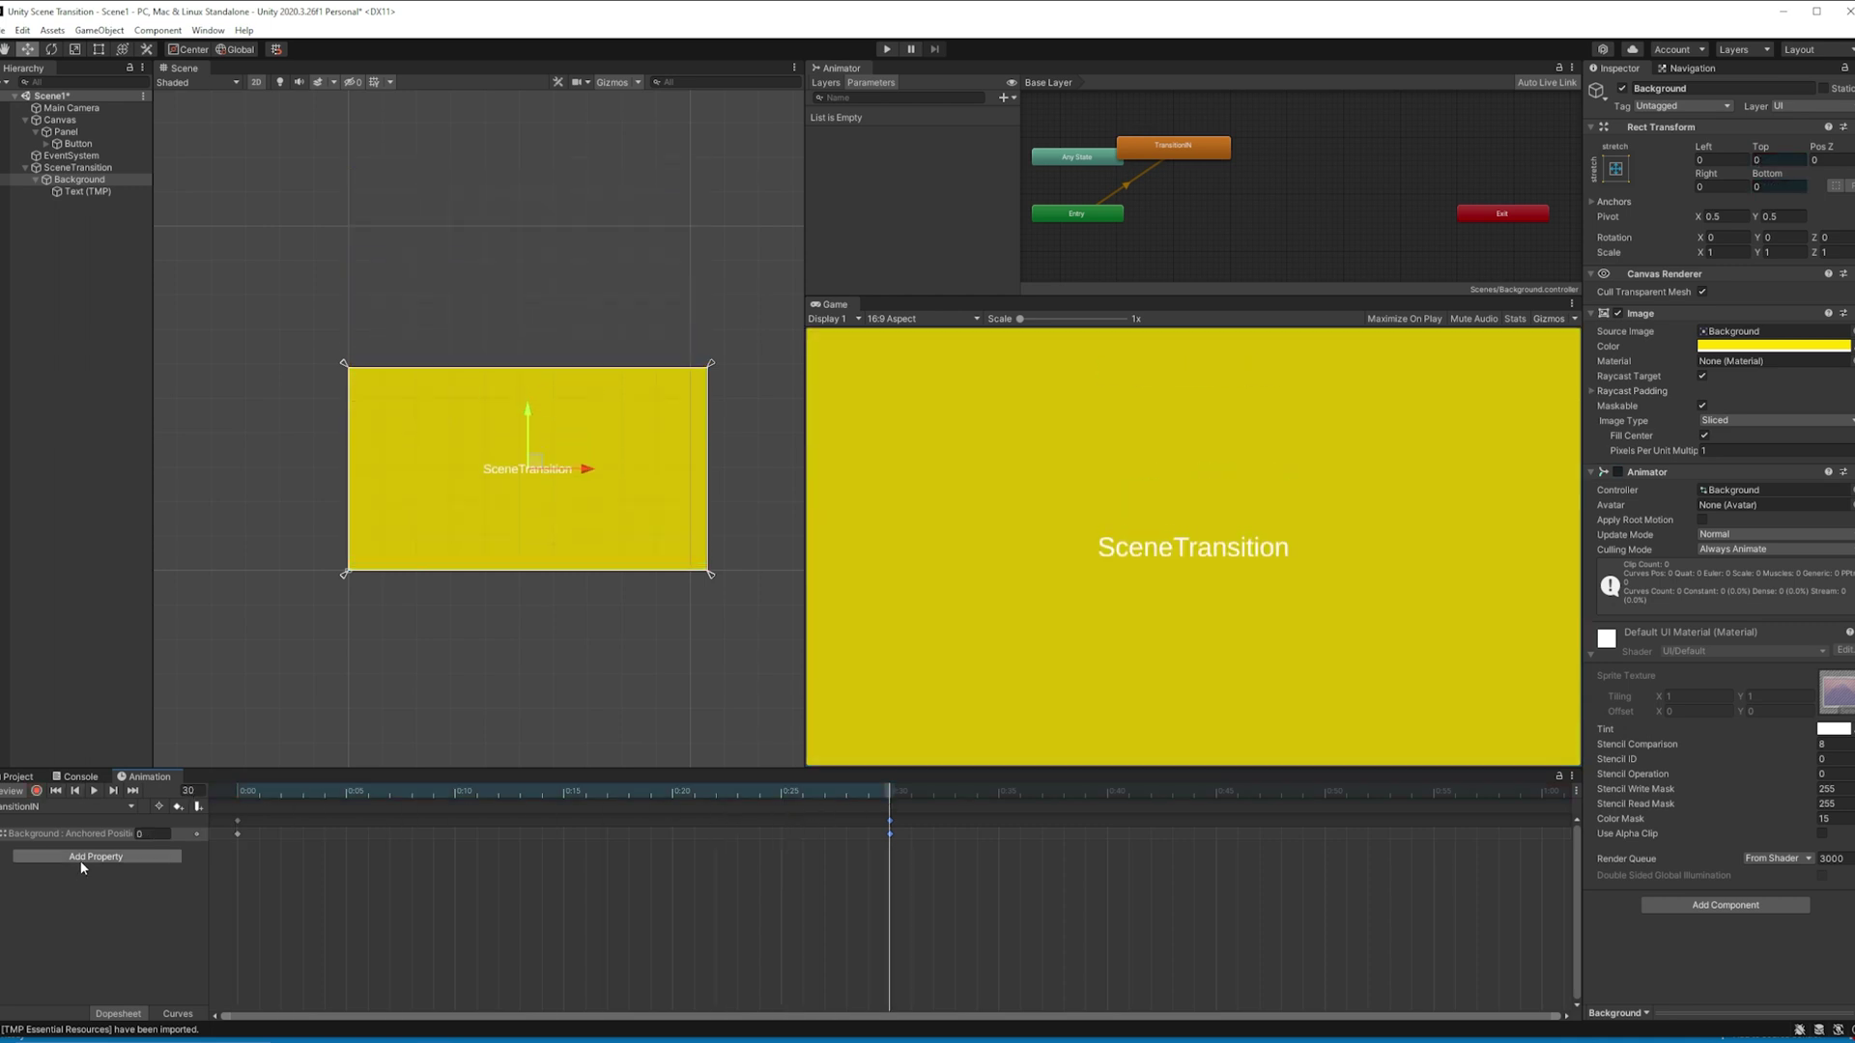
{"action": "left_click", "coordinate": [39, 807]}
{"action": "left_click", "coordinate": [40, 843]}
{"action": "left_click", "coordinate": [175, 149]}
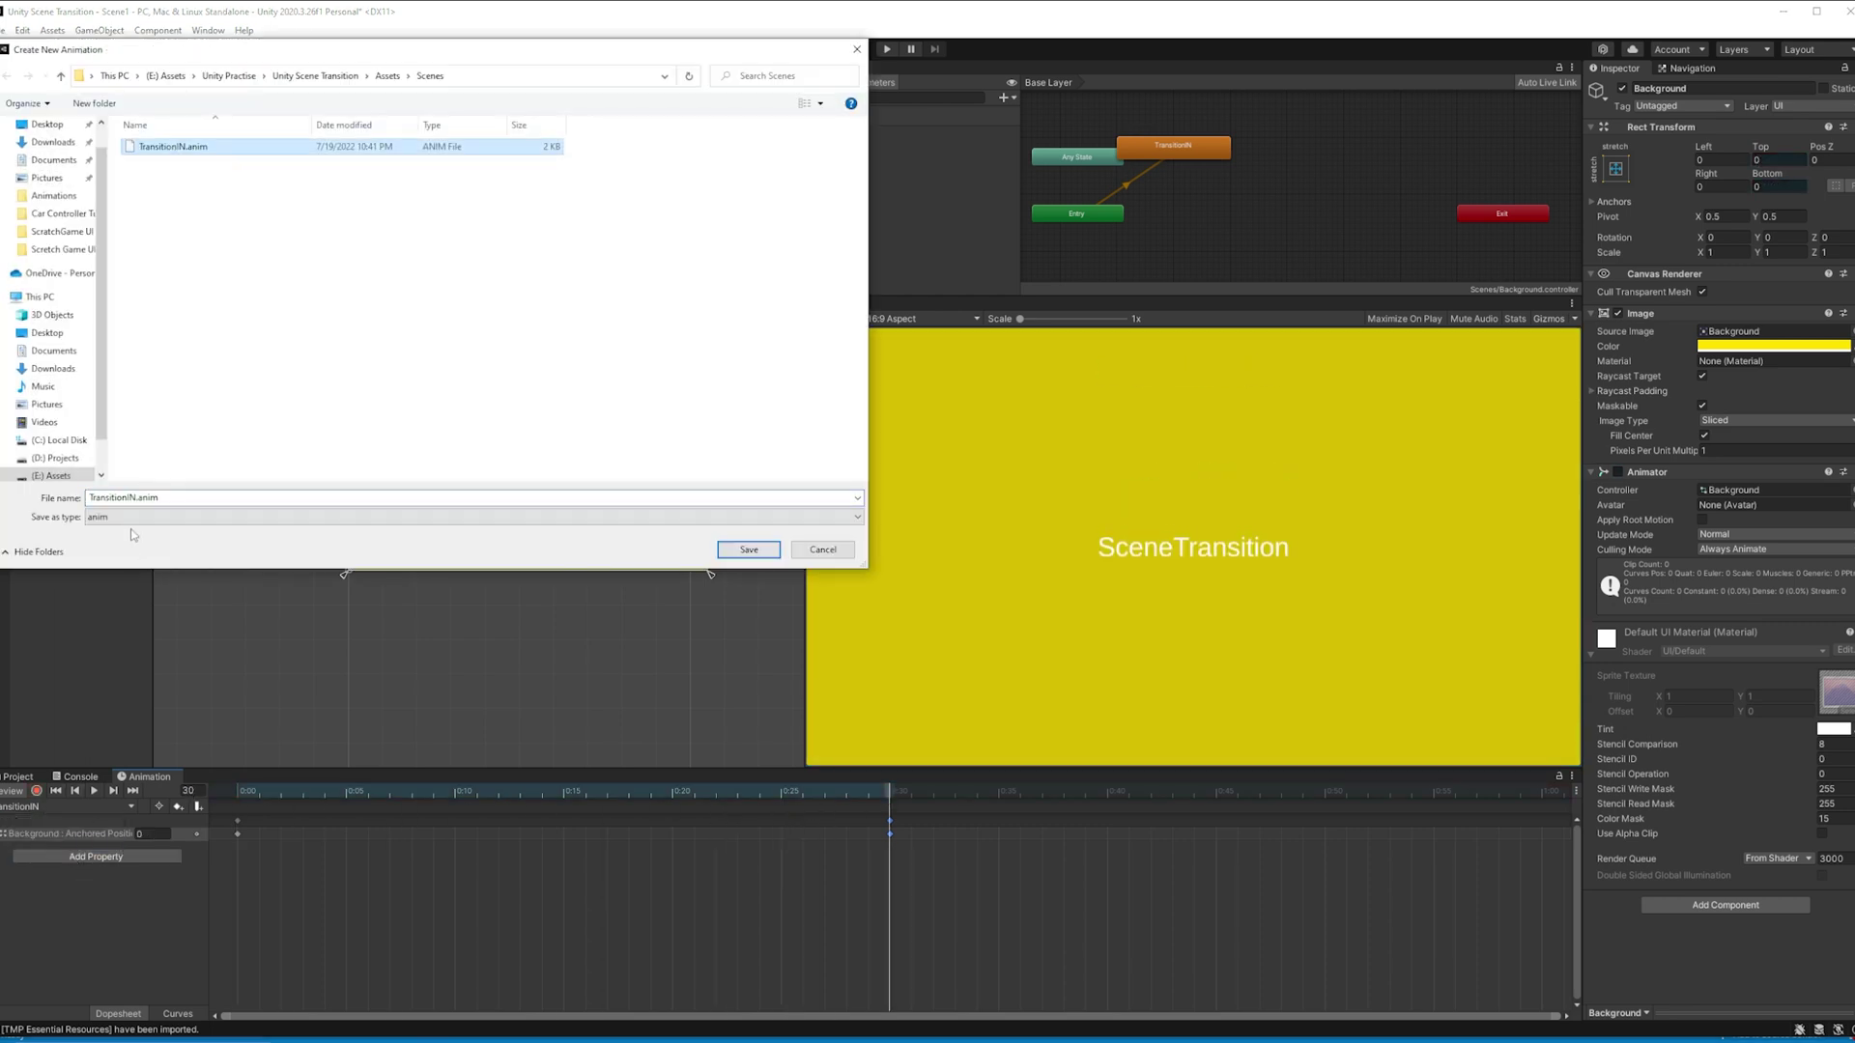
{"action": "key", "text": "Escape"}
Step: Create a second animation clip for Background saved as TransitionOut.anim in the Scenes folder
{"action": "left_click", "coordinate": [27, 806]}
{"action": "left_click", "coordinate": [46, 844]}
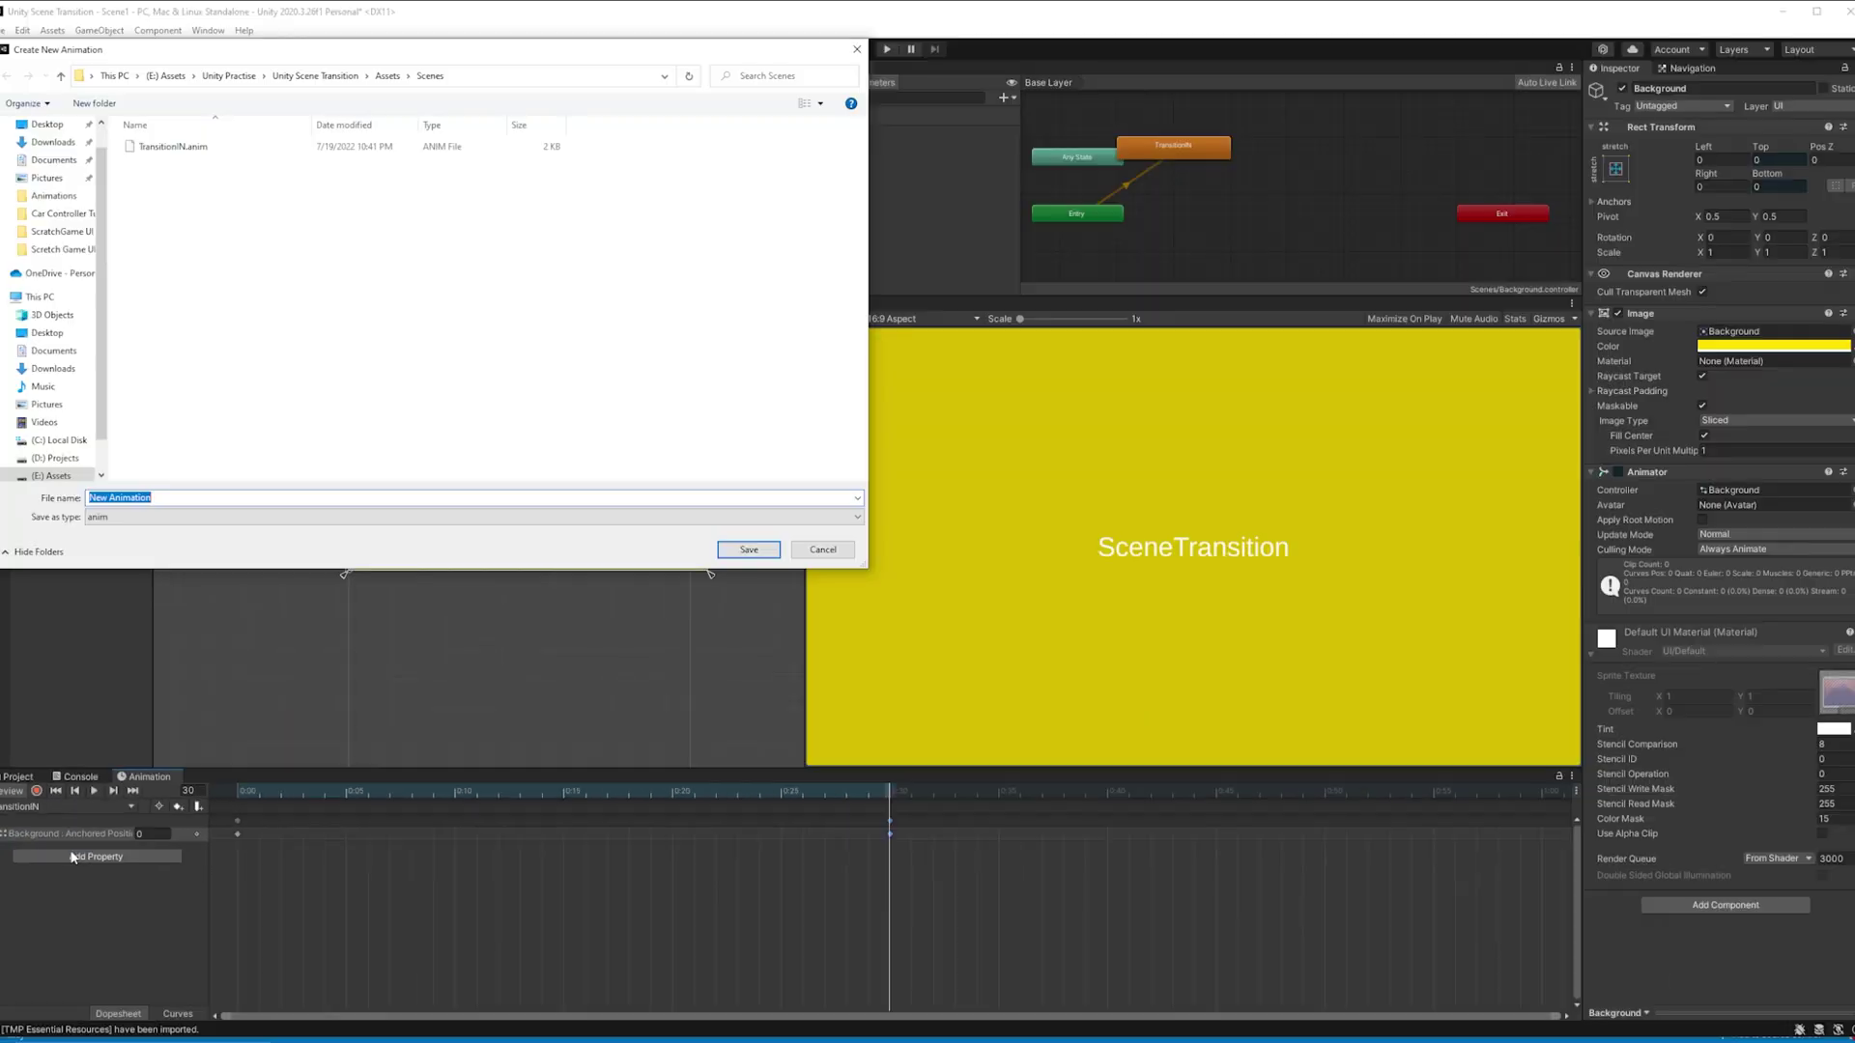
{"action": "left_click", "coordinate": [177, 148]}
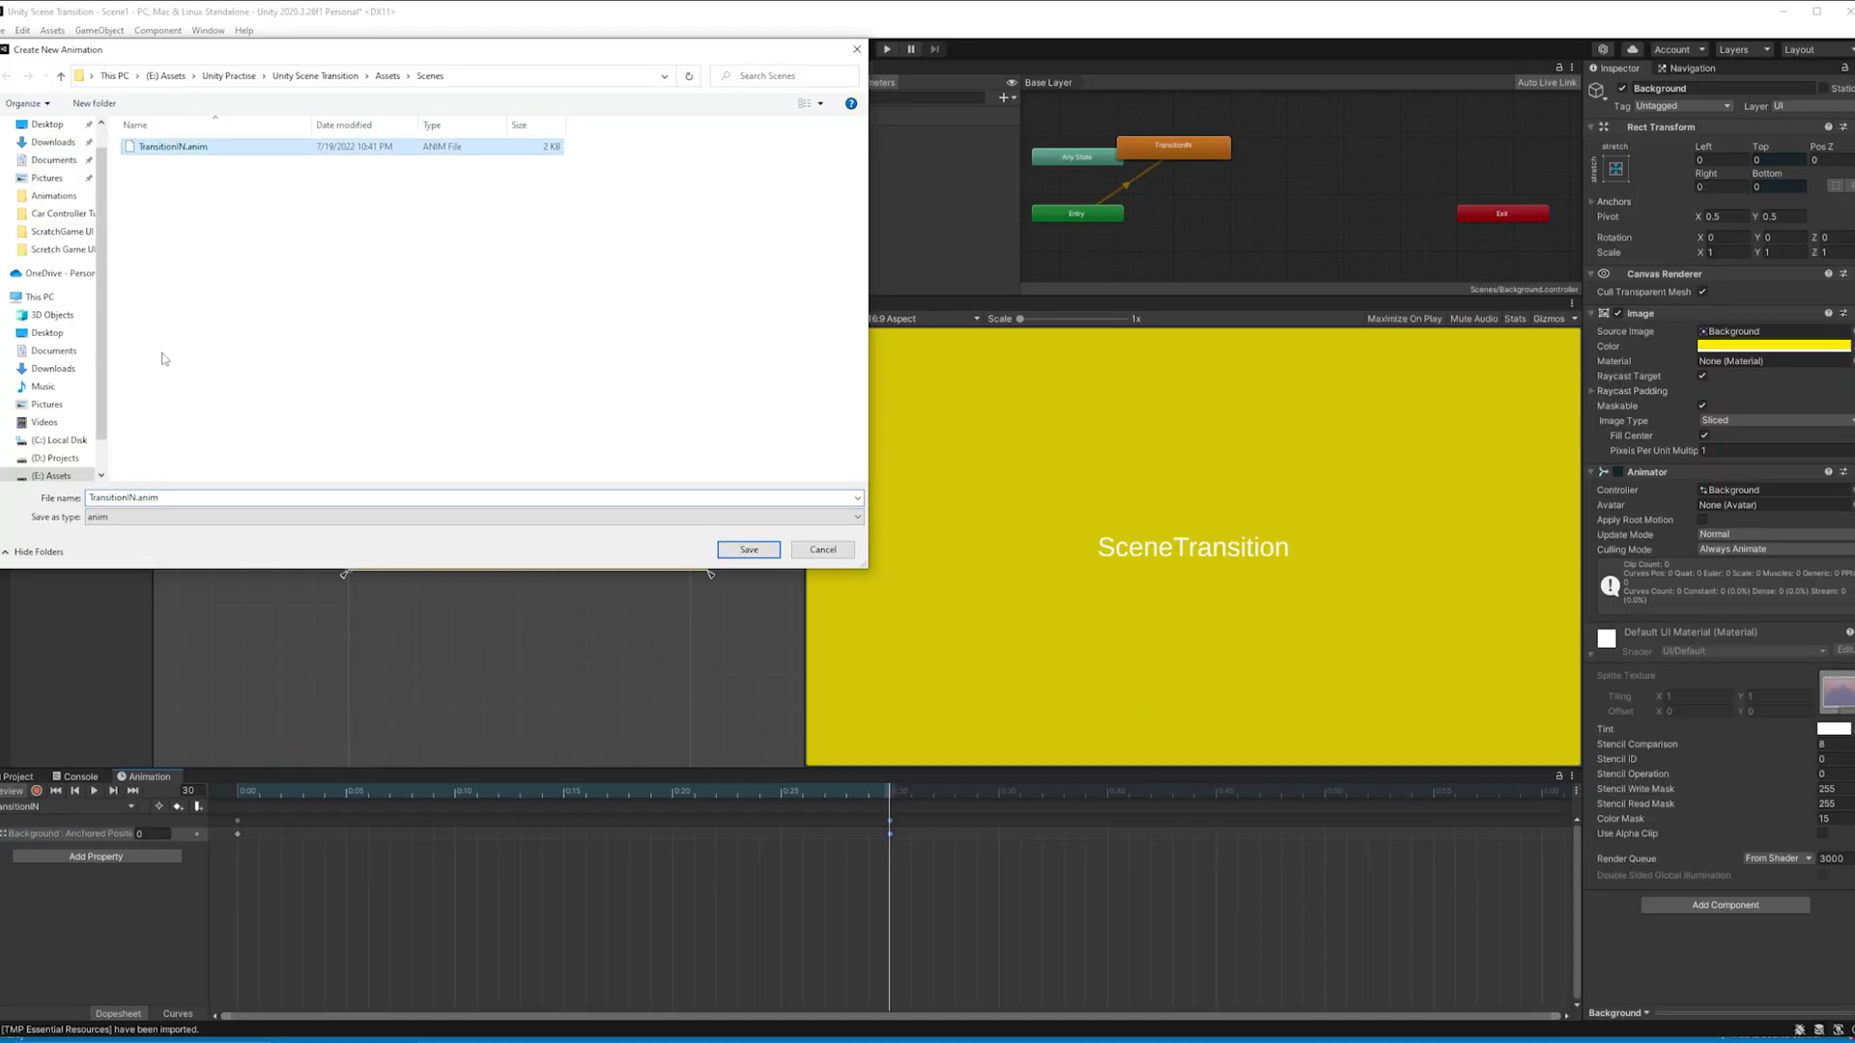
{"action": "left_click", "coordinate": [135, 502]}
{"action": "left_click", "coordinate": [133, 501]}
{"action": "key", "text": "BackSpace"}
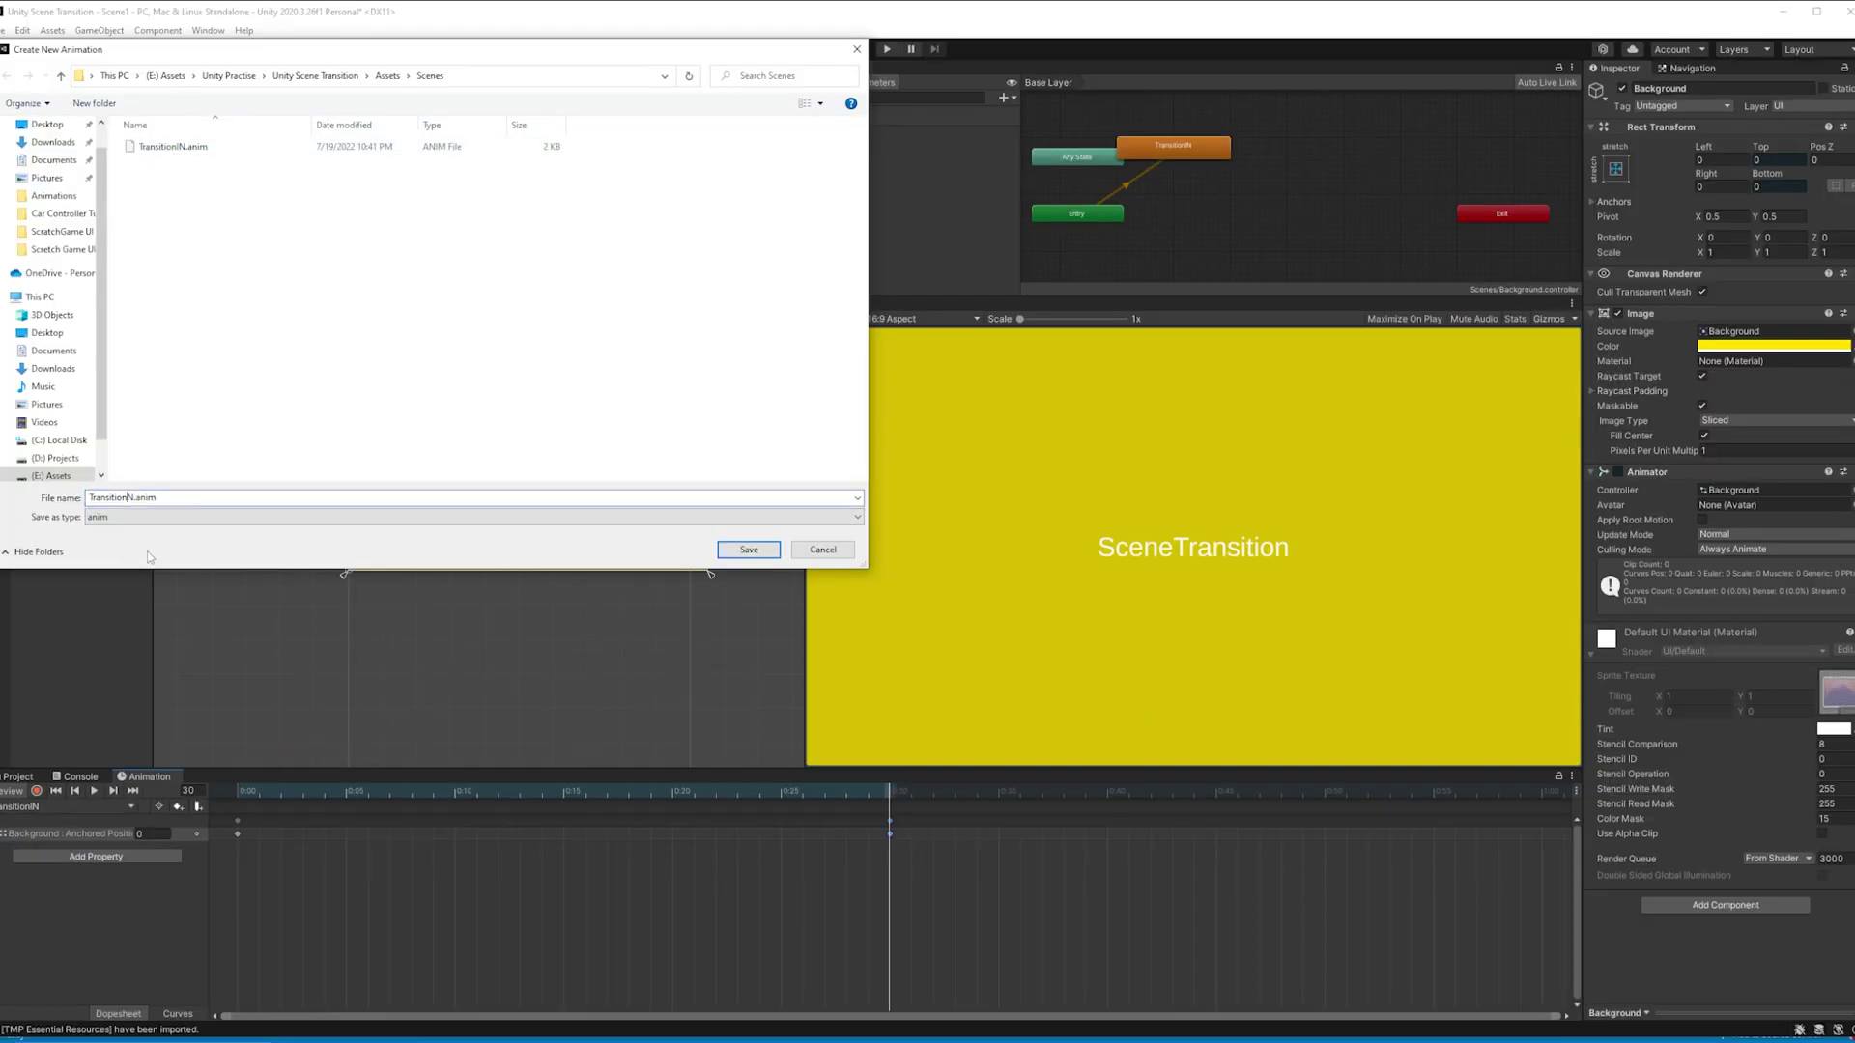
{"action": "type", "text": "Out"}
{"action": "left_click", "coordinate": [747, 553]}
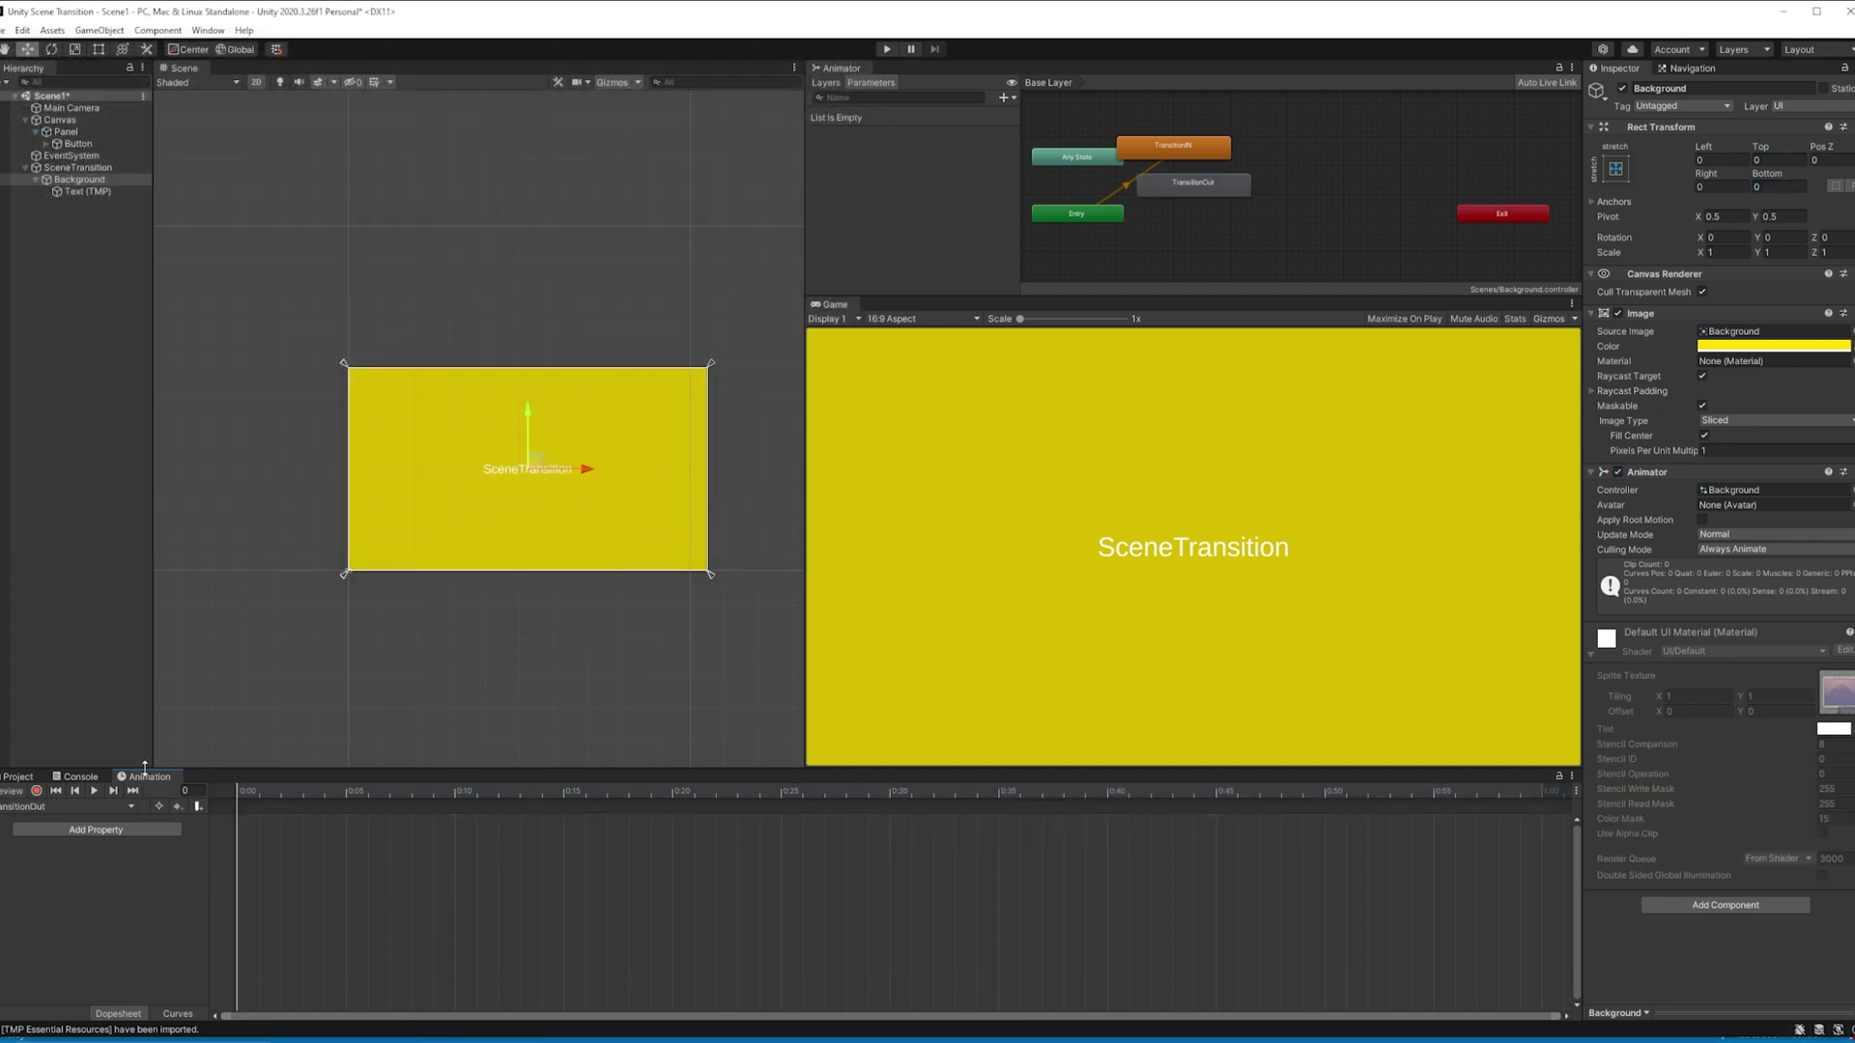
Step: Copy all position keyframes from the TransitionIN clip into the TransitionOut clip
{"action": "left_click", "coordinate": [43, 806]}
{"action": "left_click", "coordinate": [52, 824]}
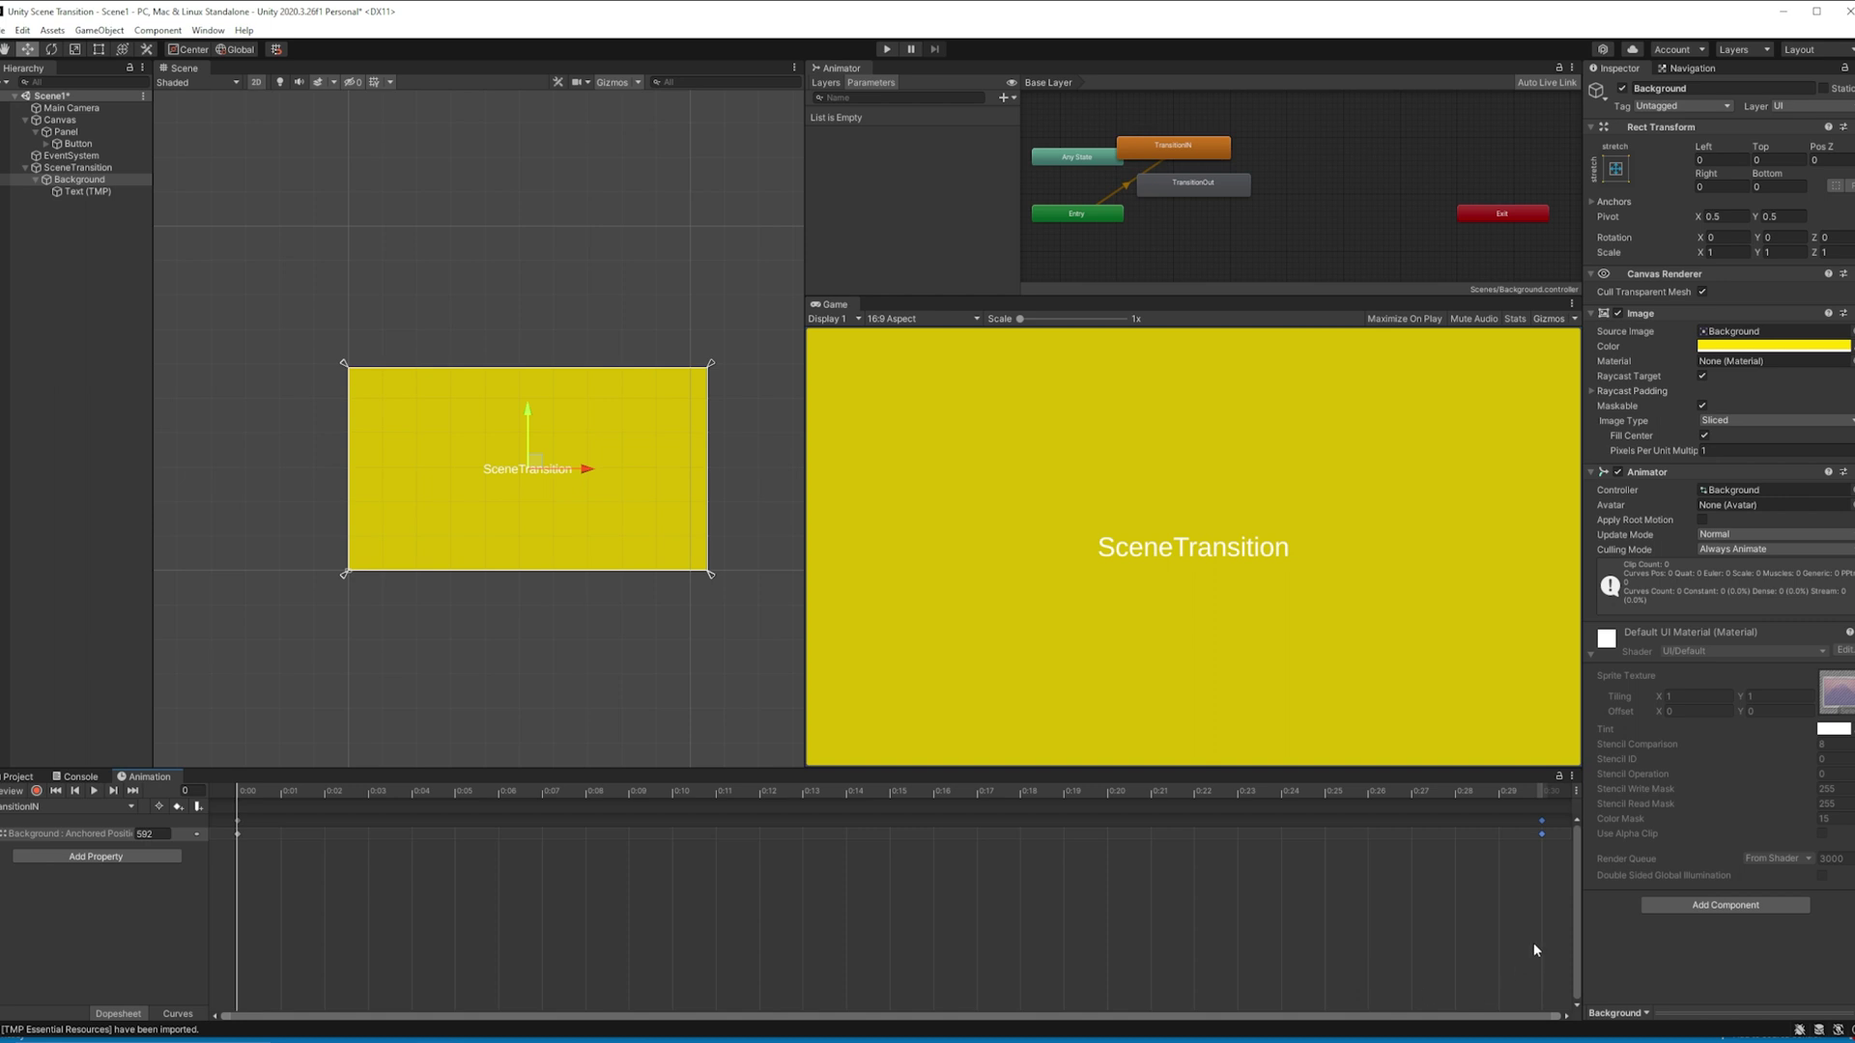
{"action": "left_click_drag", "start_coordinate": [1533, 950], "coordinate": [220, 763]}
{"action": "left_click", "coordinate": [68, 805]}
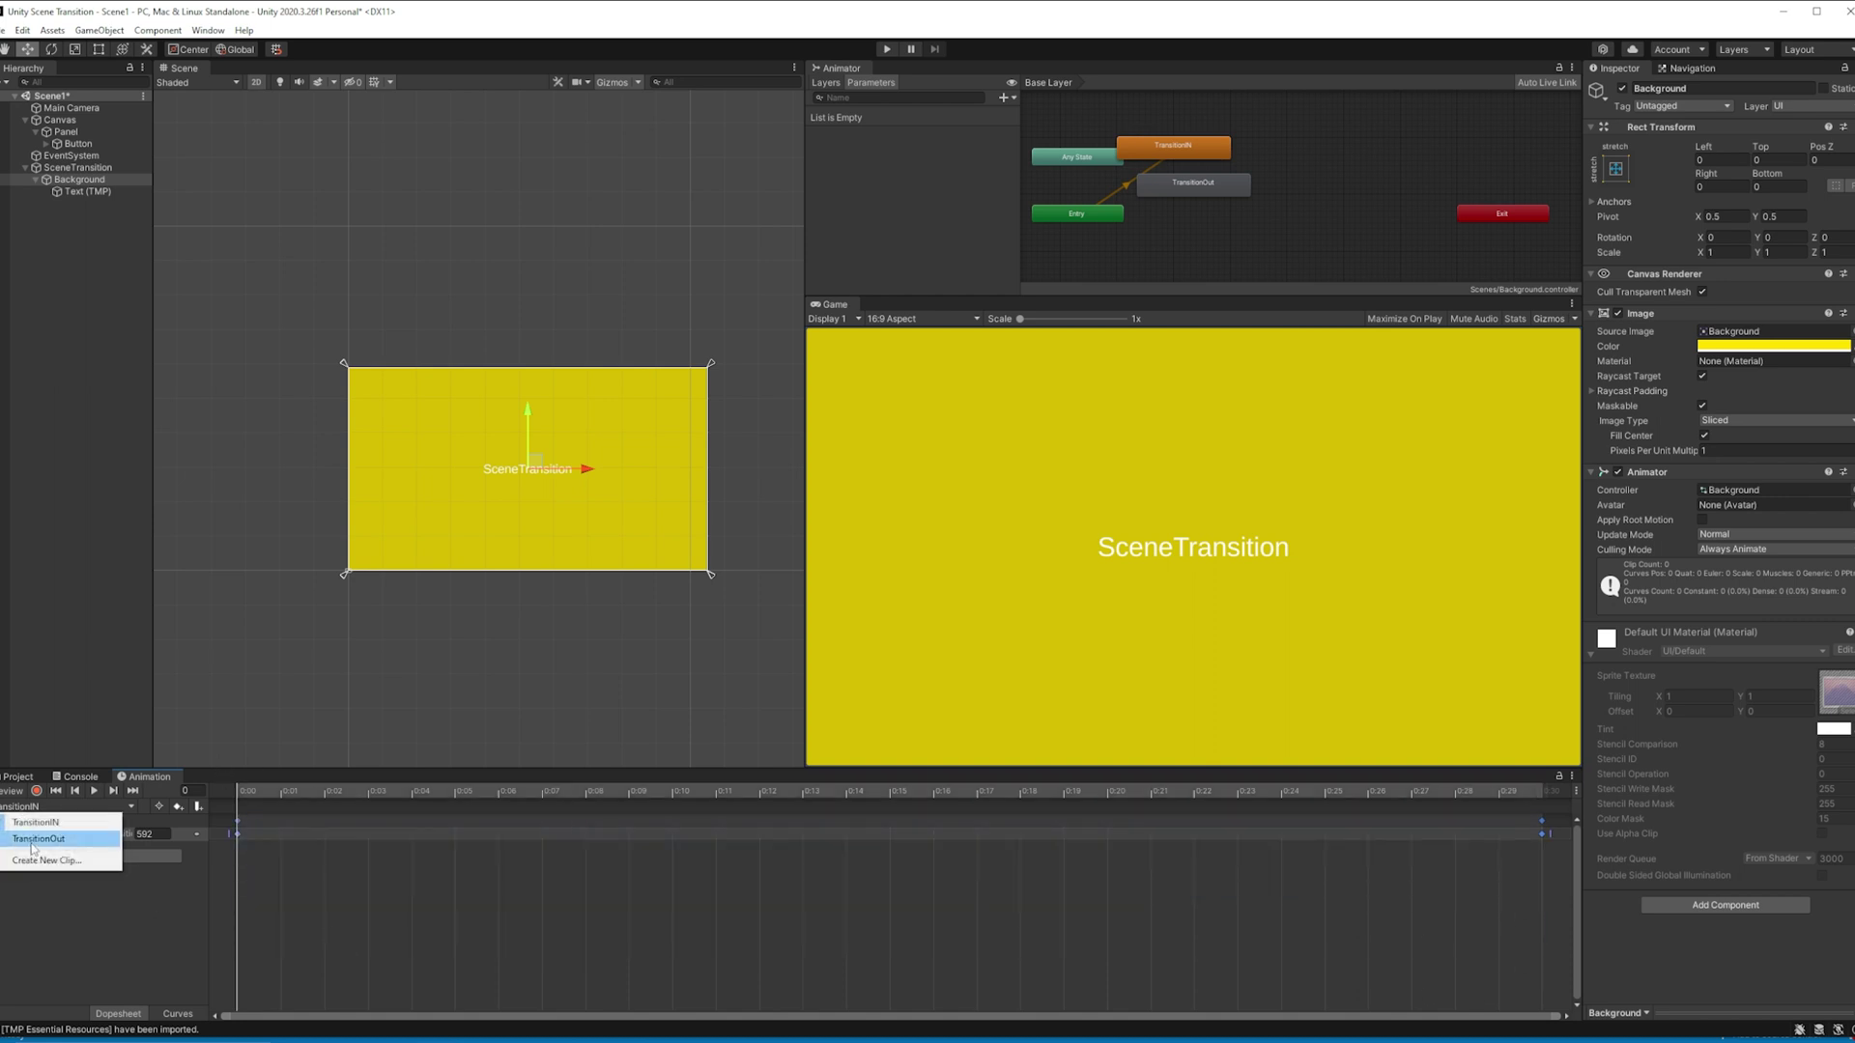
{"action": "left_click", "coordinate": [32, 842]}
{"action": "key", "text": "ctrl+v"}
Step: Swap the first and last keyframes in TransitionOut so Background moves from covering the canvas to above it
{"action": "left_click_drag", "start_coordinate": [976, 936], "coordinate": [795, 785]}
{"action": "left_click_drag", "start_coordinate": [888, 834], "coordinate": [476, 834]}
{"action": "left_click_drag", "start_coordinate": [284, 909], "coordinate": [184, 803]}
{"action": "left_click_drag", "start_coordinate": [236, 833], "coordinate": [889, 828]}
{"action": "left_click_drag", "start_coordinate": [694, 907], "coordinate": [338, 777]}
{"action": "left_click_drag", "start_coordinate": [477, 831], "coordinate": [237, 832]}
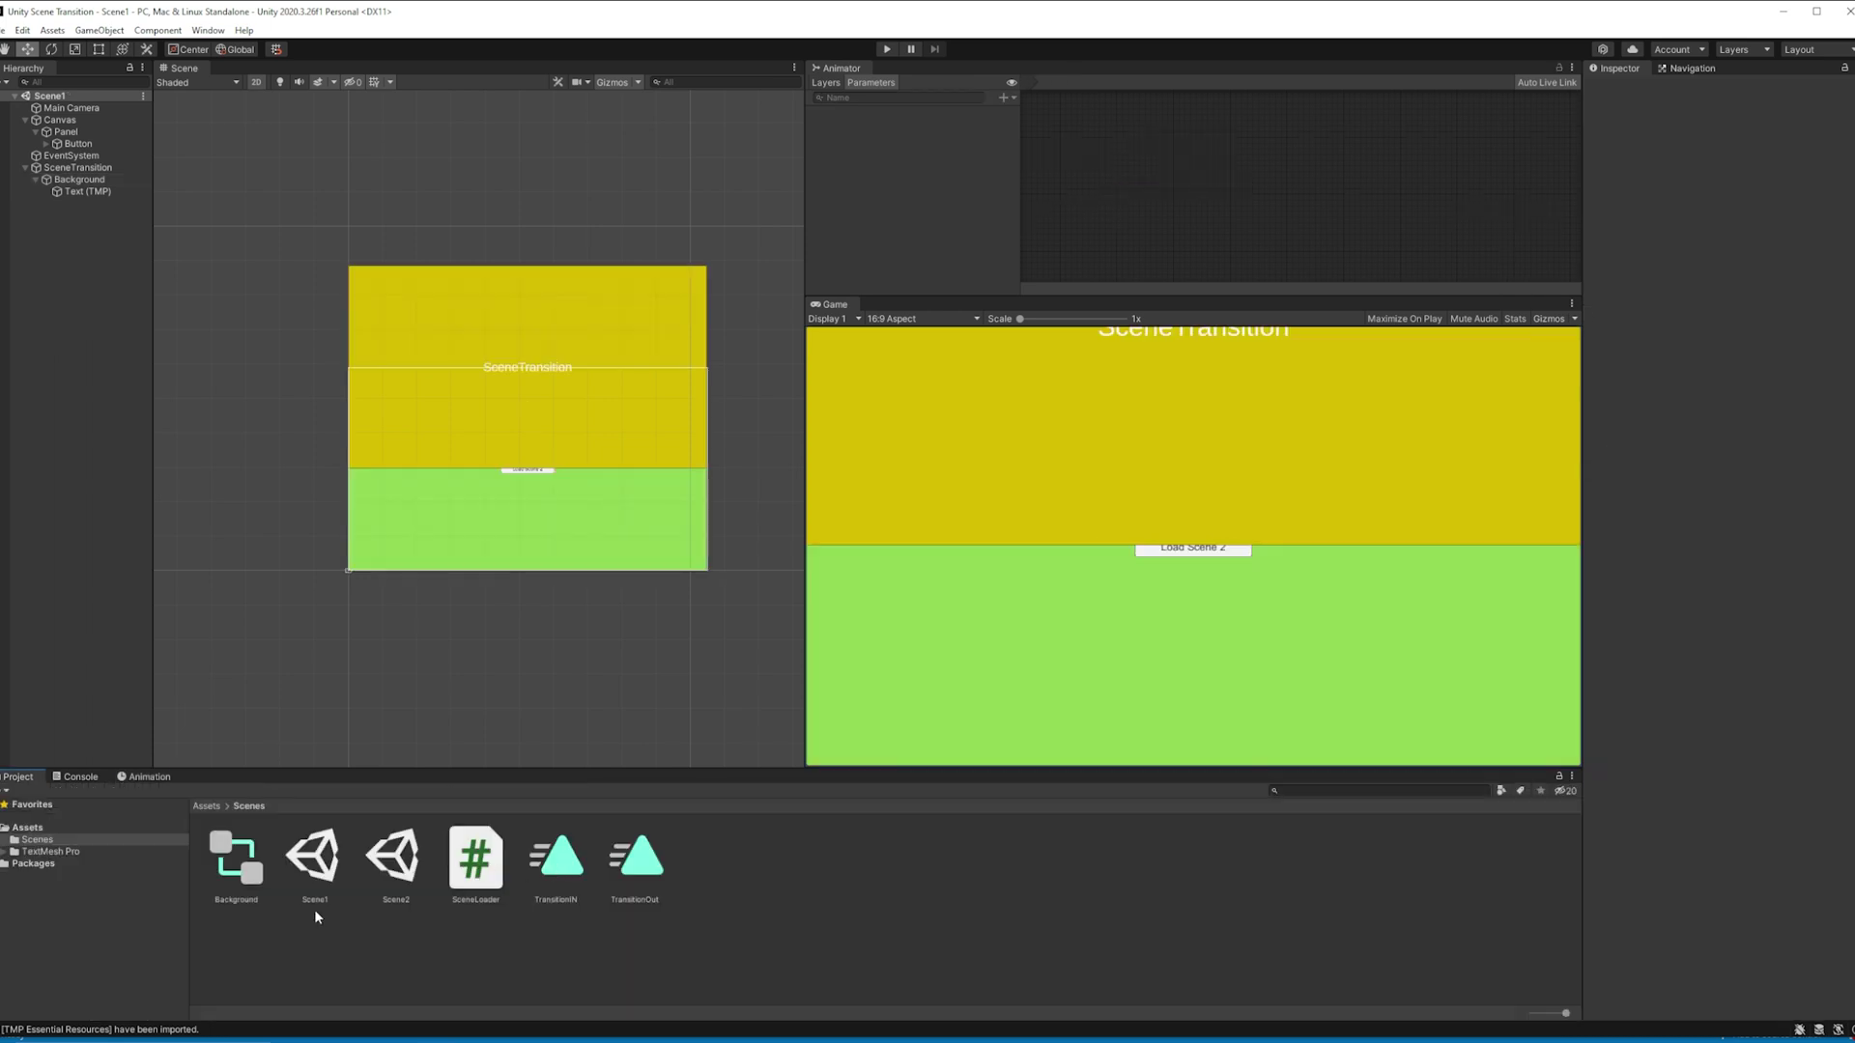
Step: Show the Background animator controller's graph and space out the TransitionIN and TransitionOut states
{"action": "left_click", "coordinate": [236, 859]}
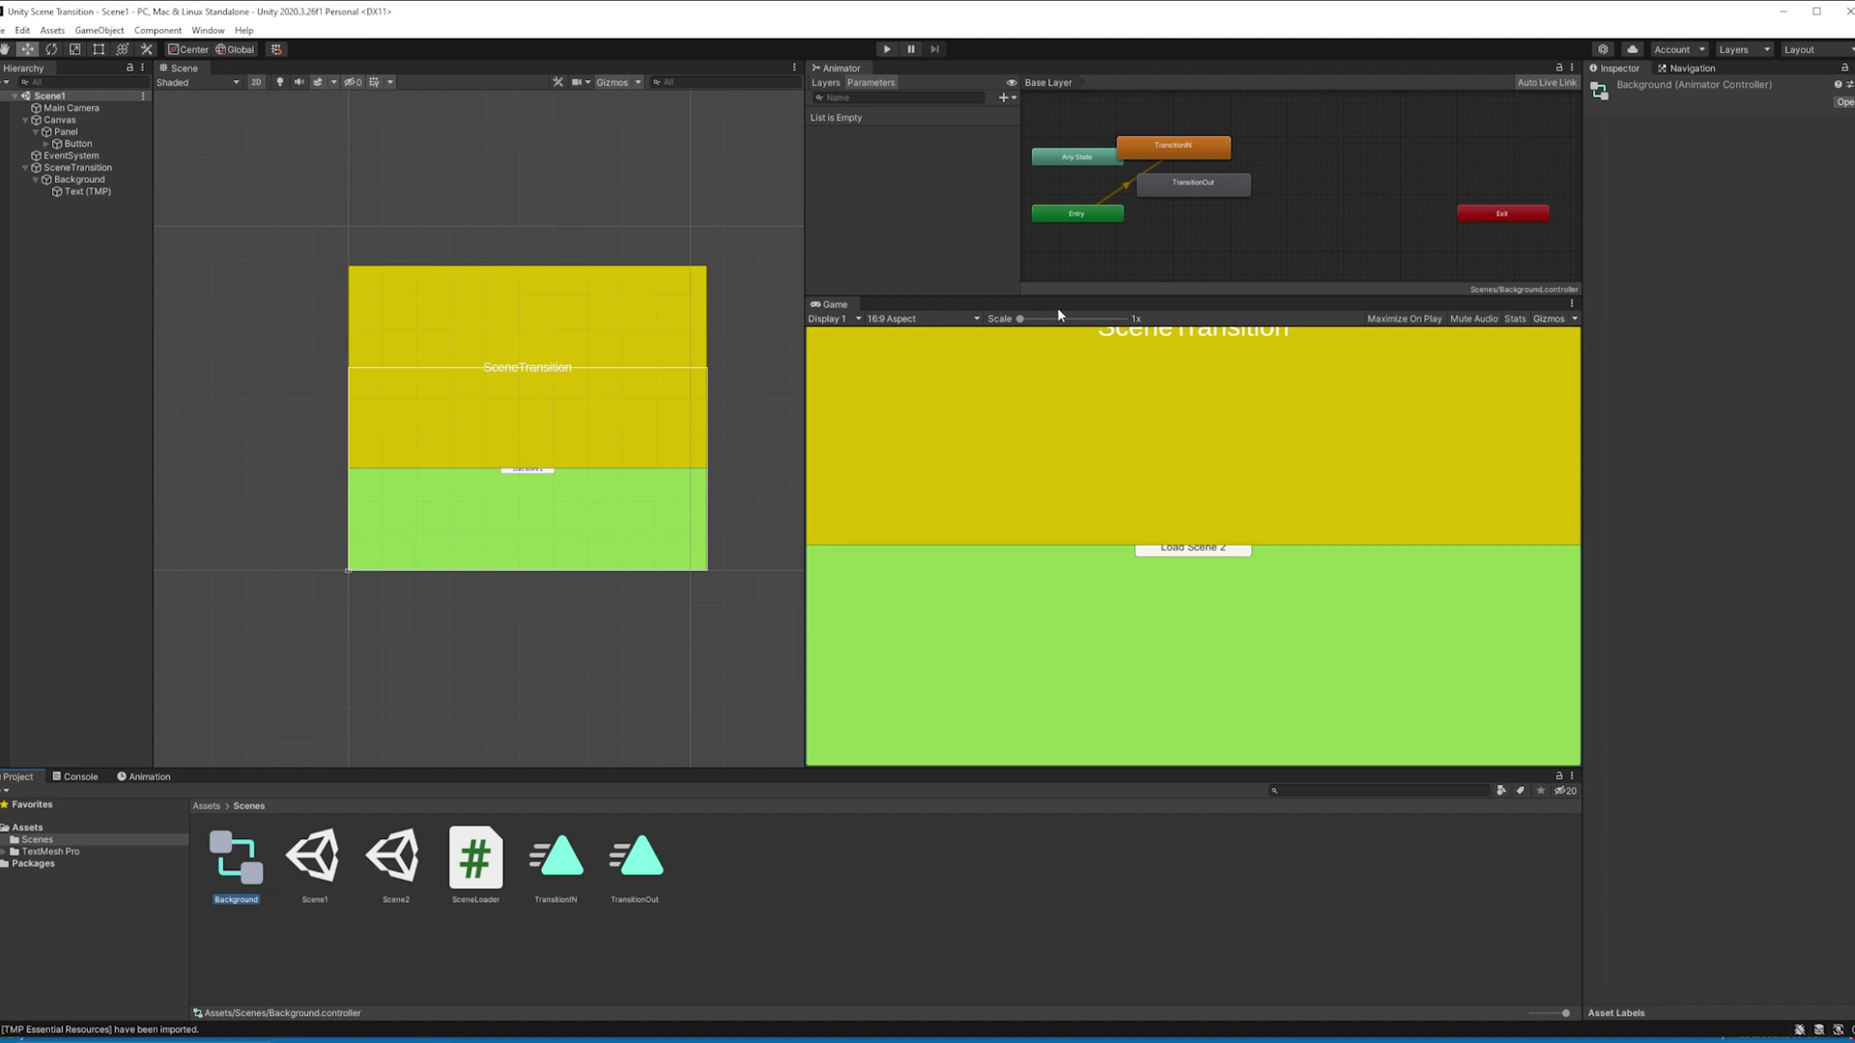
{"action": "left_click_drag", "start_coordinate": [1158, 192], "coordinate": [1252, 218]}
{"action": "left_click_drag", "start_coordinate": [1200, 159], "coordinate": [1304, 169]}
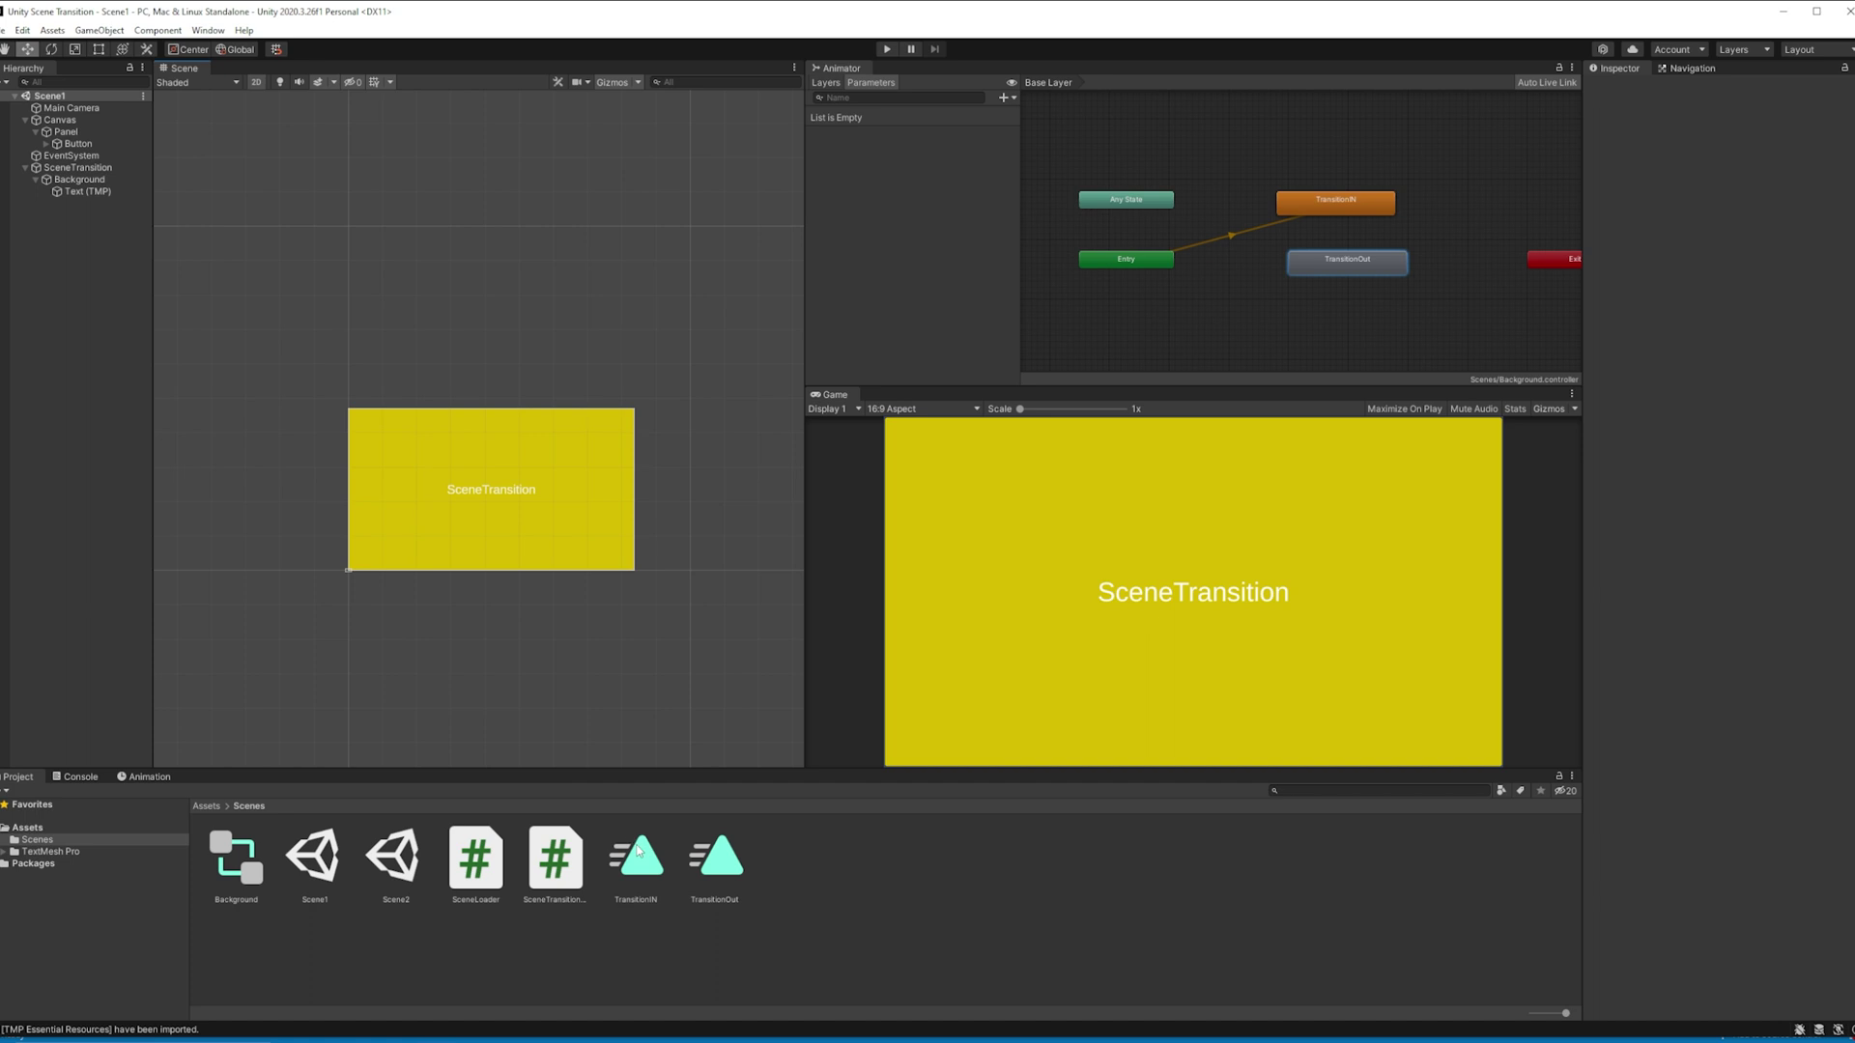
Step: Turn off Loop Time on the TransitionIN and TransitionOut animation clips
{"action": "left_click", "coordinate": [635, 856]}
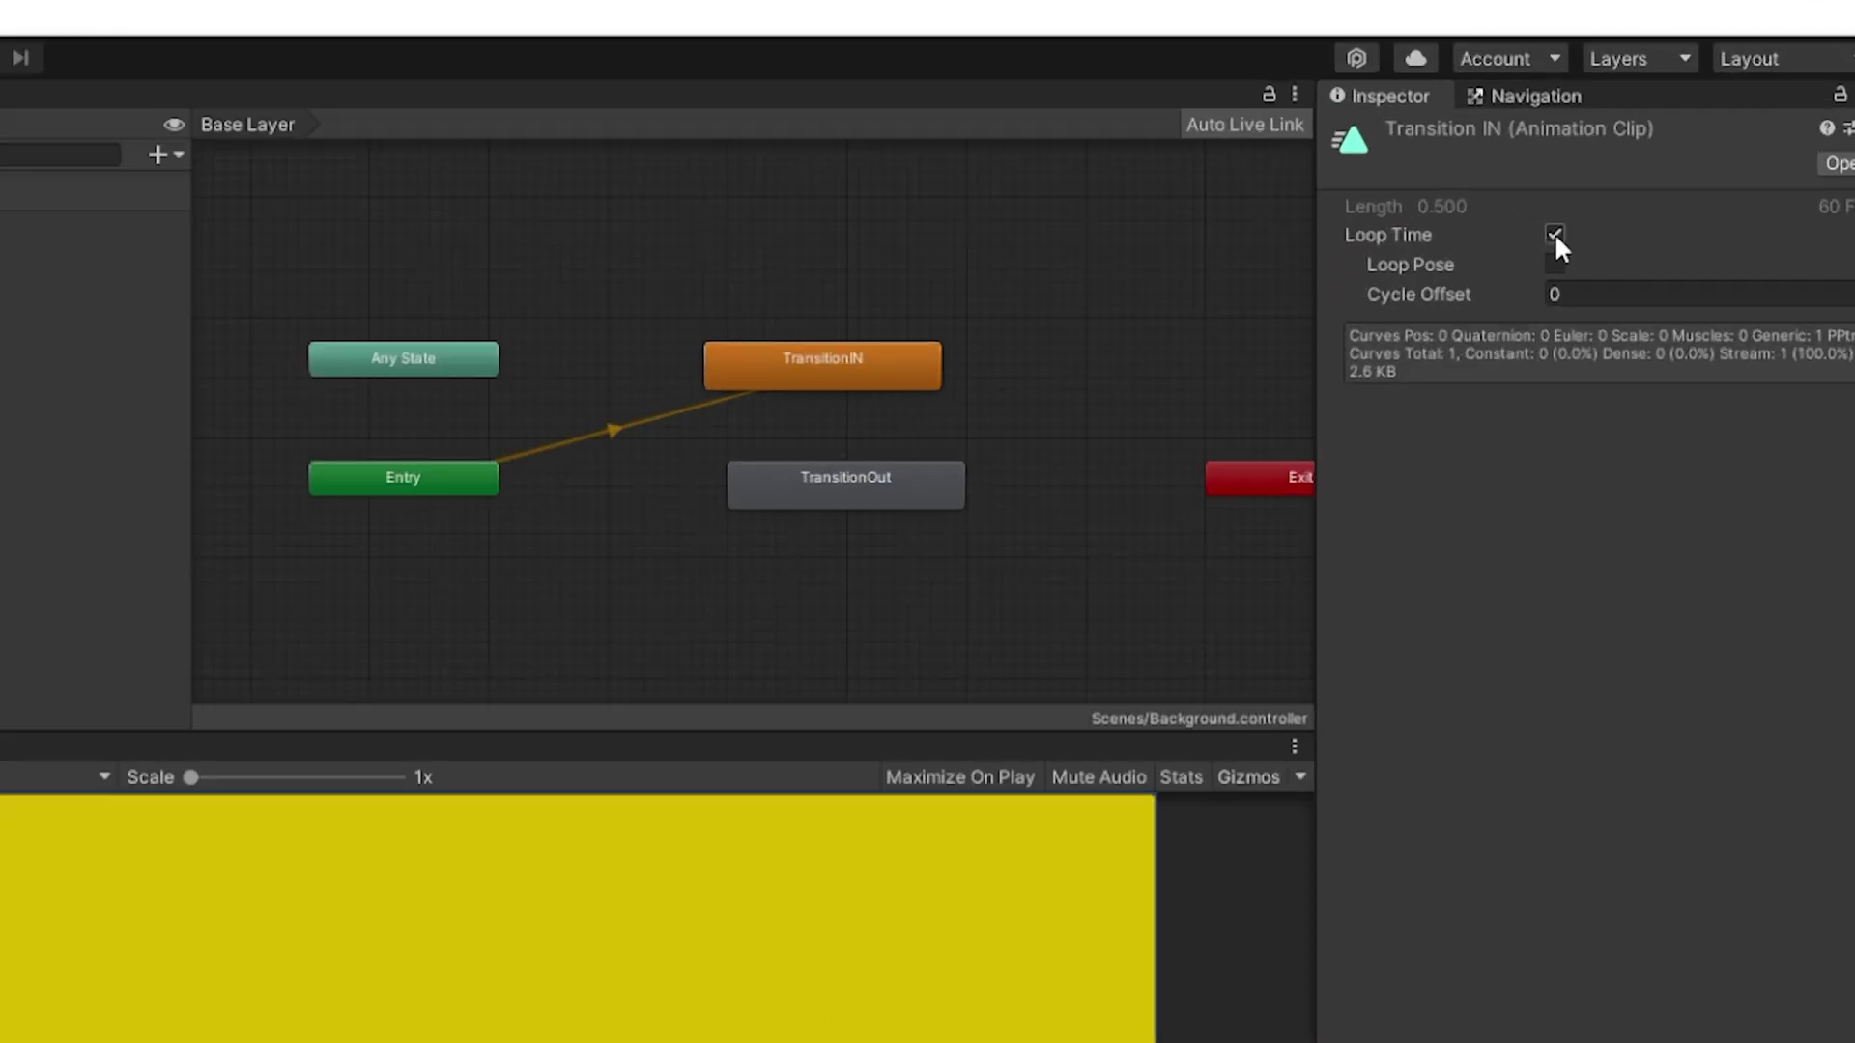
{"action": "left_click", "coordinate": [1702, 137]}
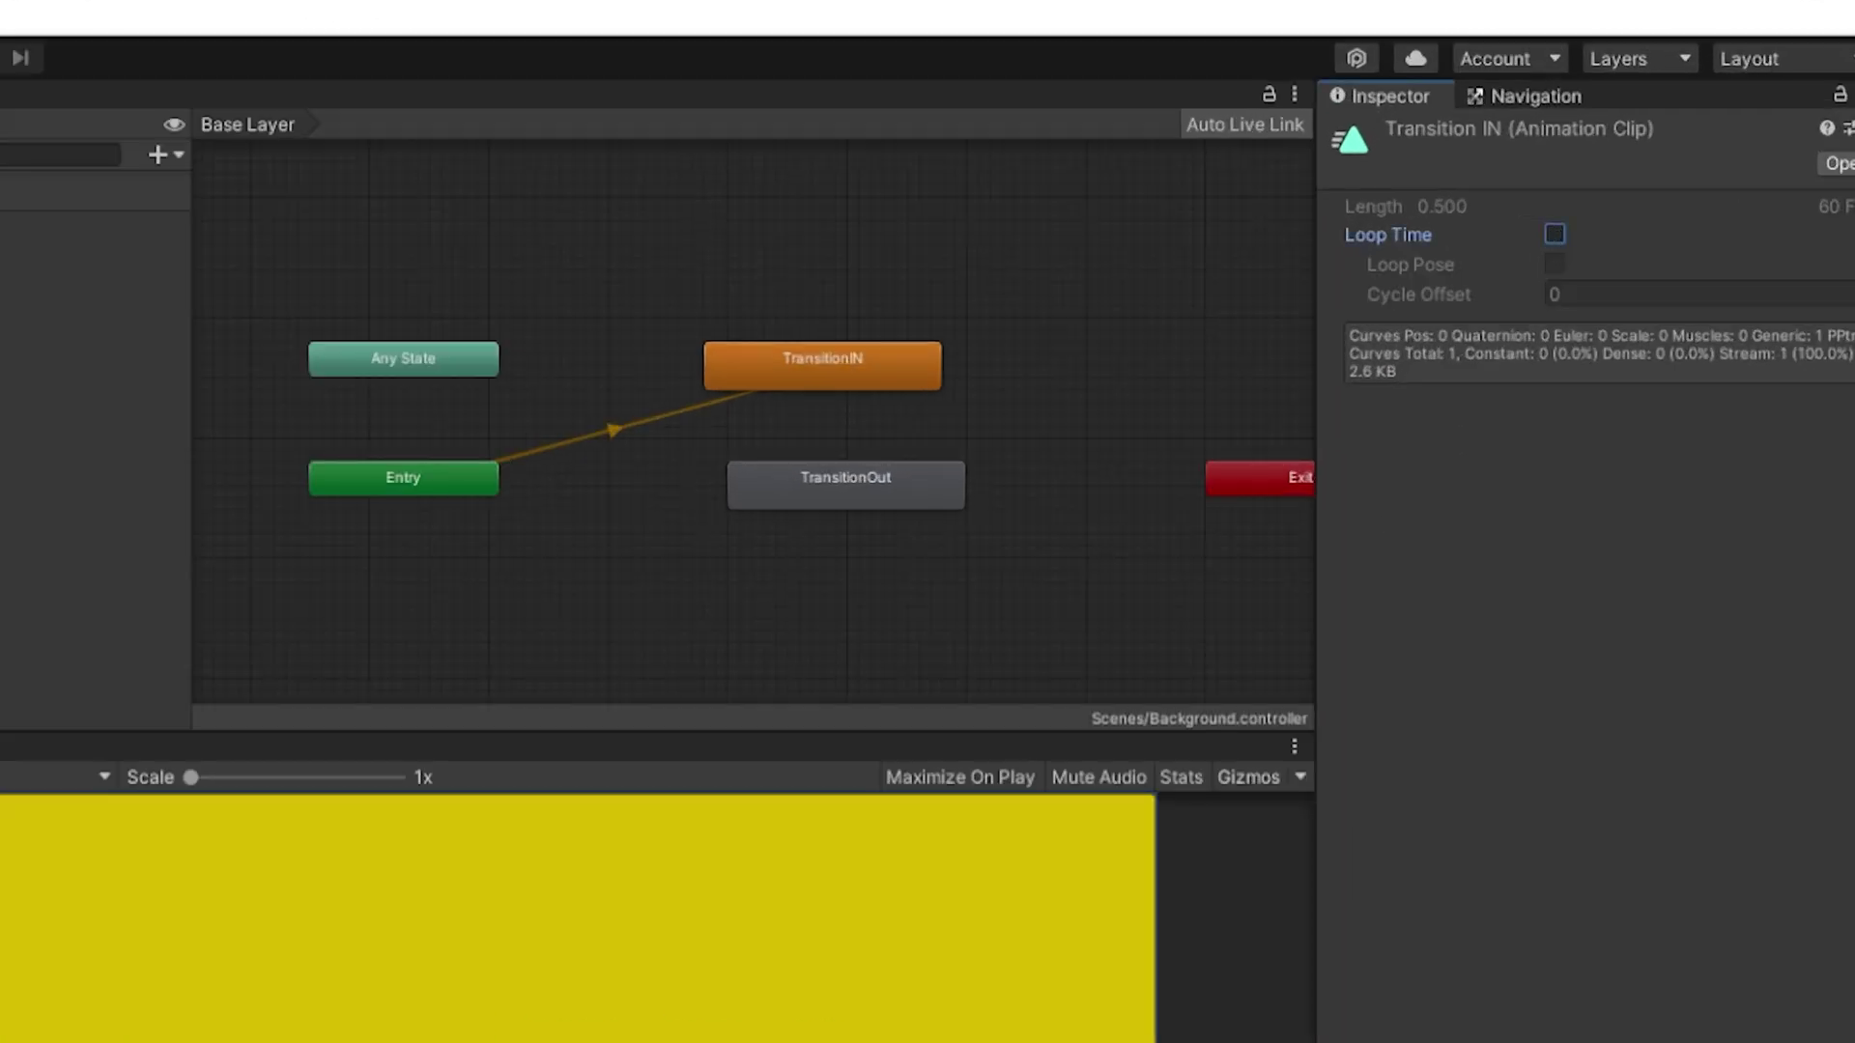
{"action": "left_click", "coordinate": [1554, 236]}
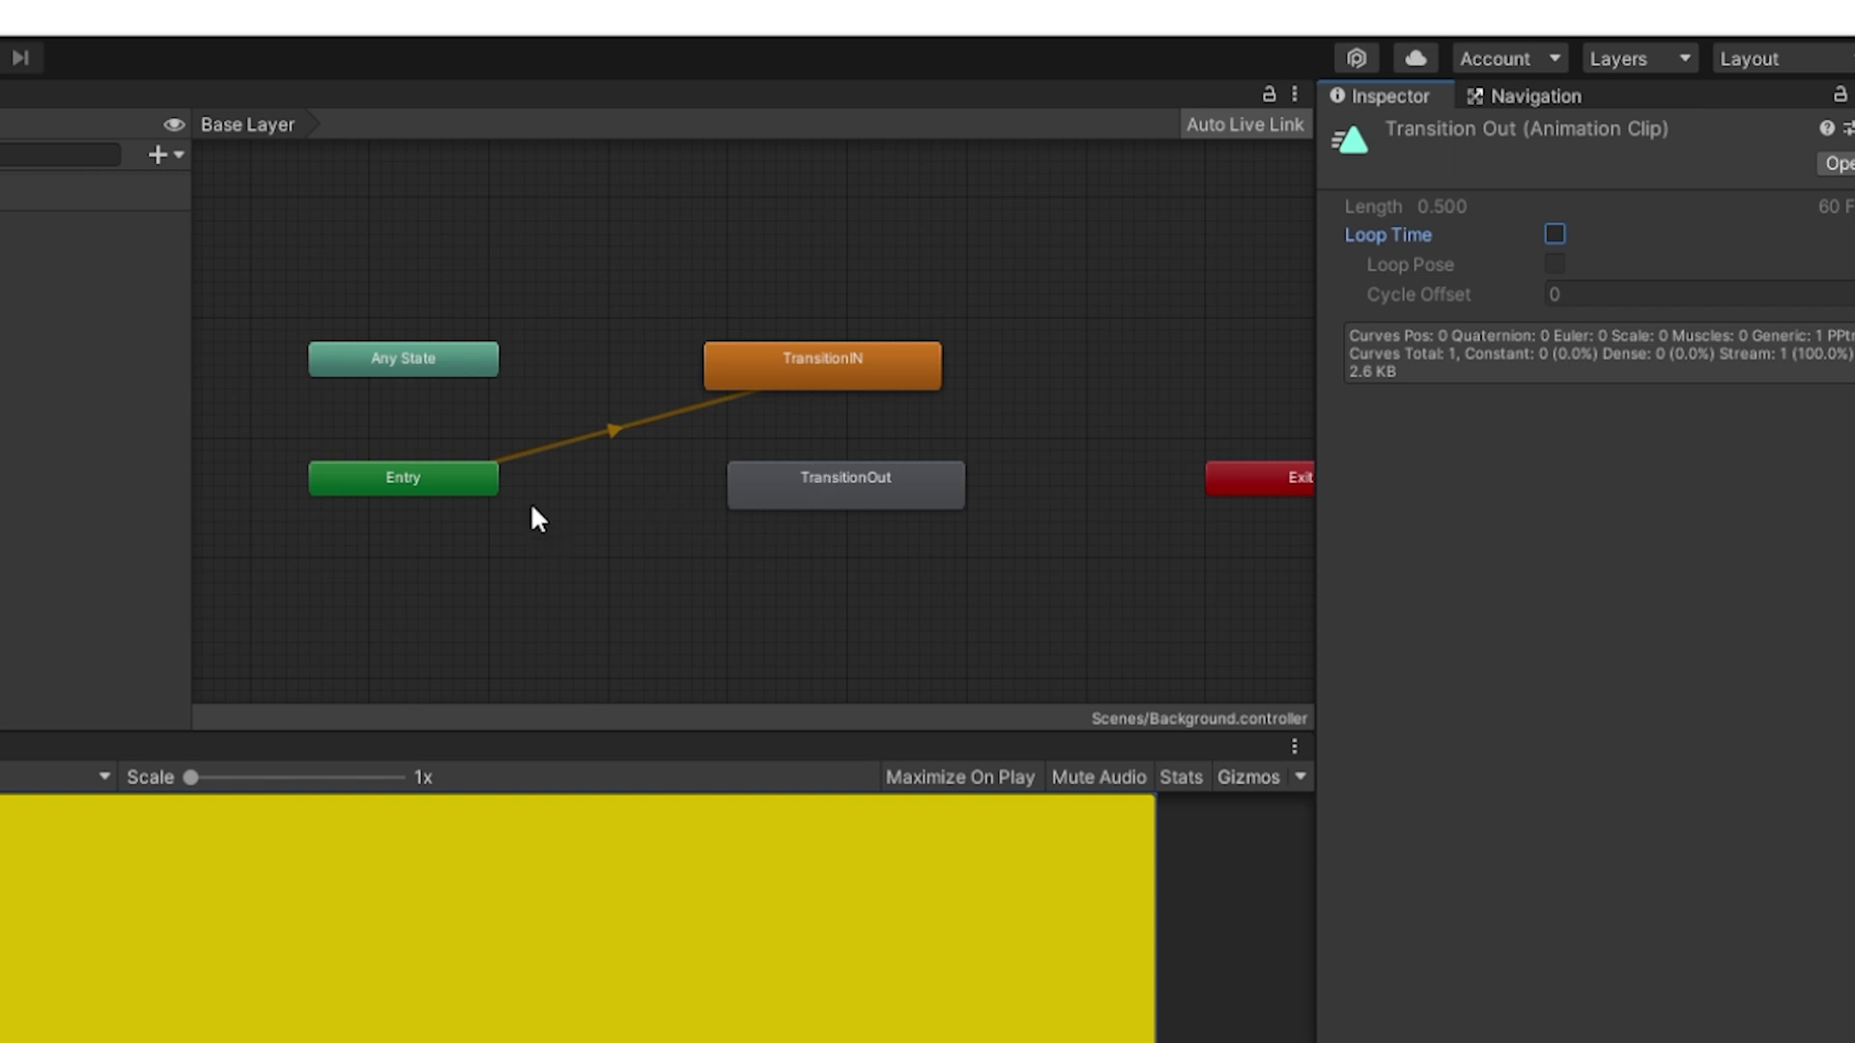
Step: Make TransitionOut the default state of the animator's base layer
{"action": "left_click", "coordinate": [467, 485]}
{"action": "right_click", "coordinate": [816, 532]}
{"action": "left_click", "coordinate": [1047, 577]}
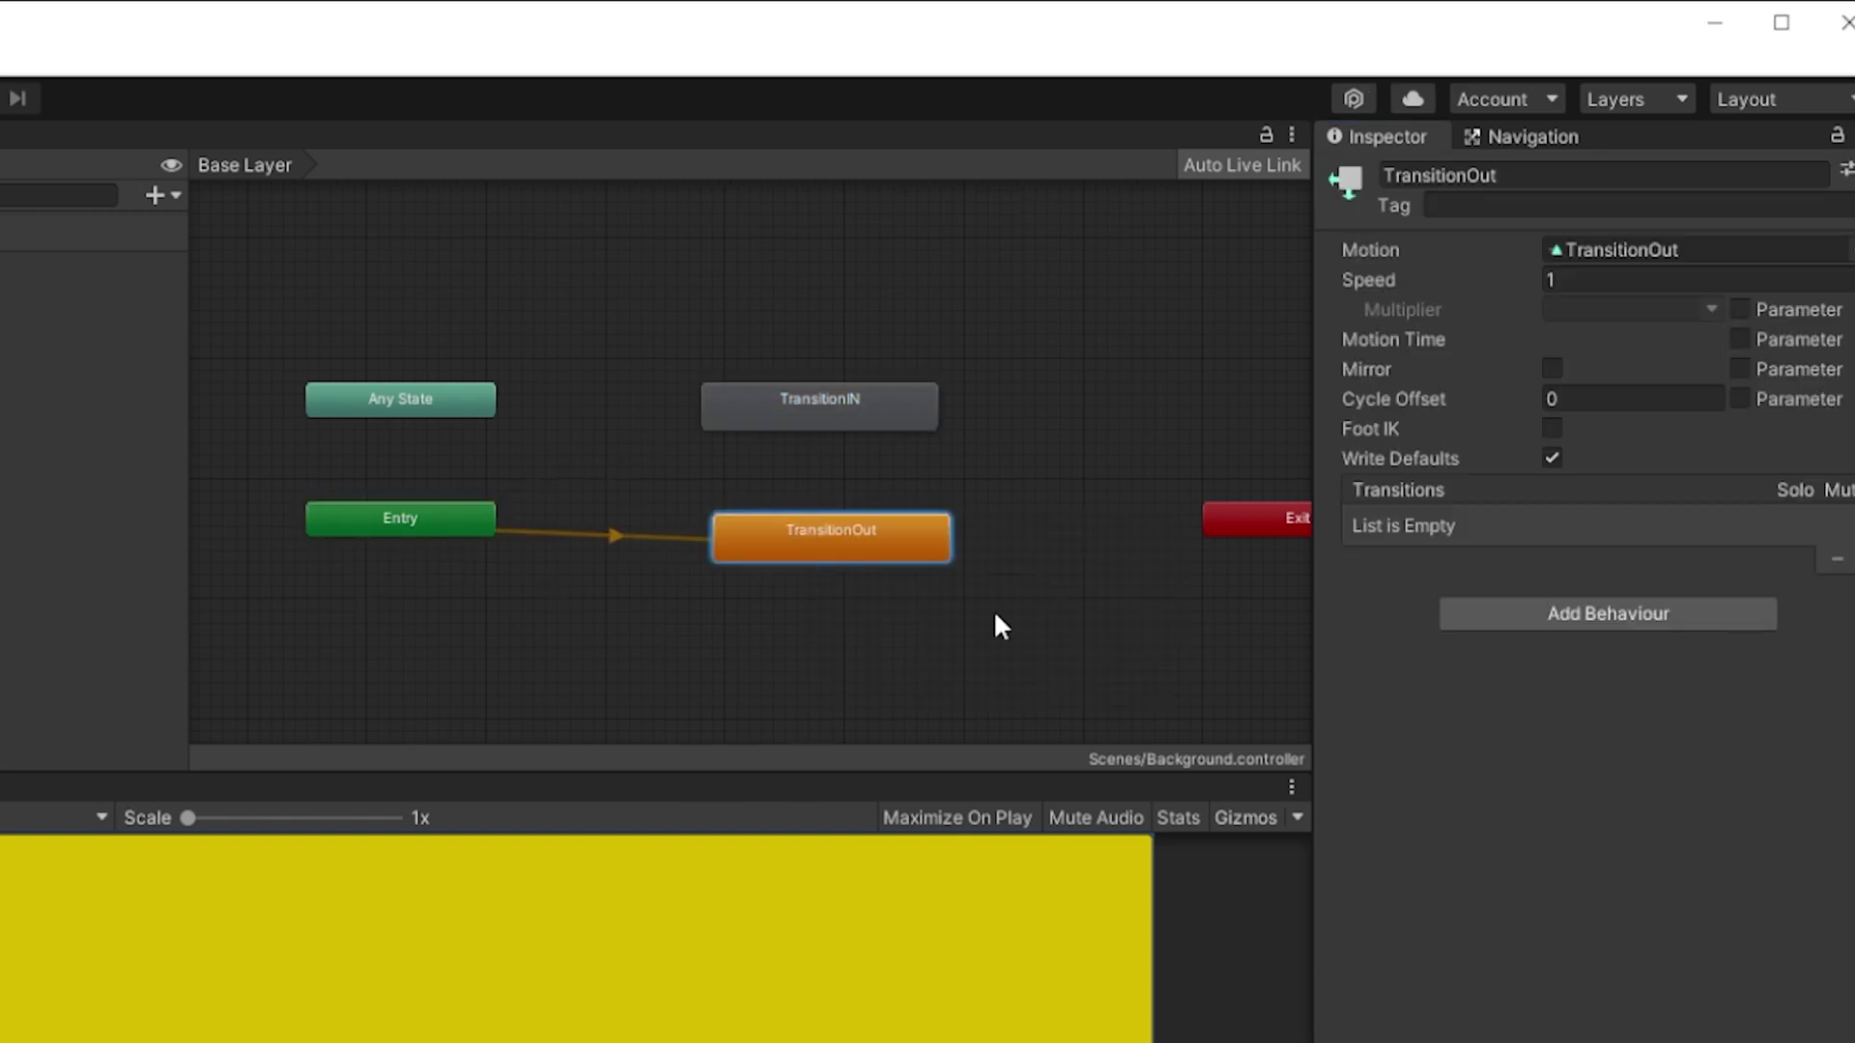
Step: Connect the TransitionOut and TransitionIN states with transitions in both directions
{"action": "right_click", "coordinate": [900, 527]}
{"action": "left_click", "coordinate": [959, 555]}
{"action": "left_click", "coordinate": [830, 411]}
{"action": "left_click", "coordinate": [810, 421]}
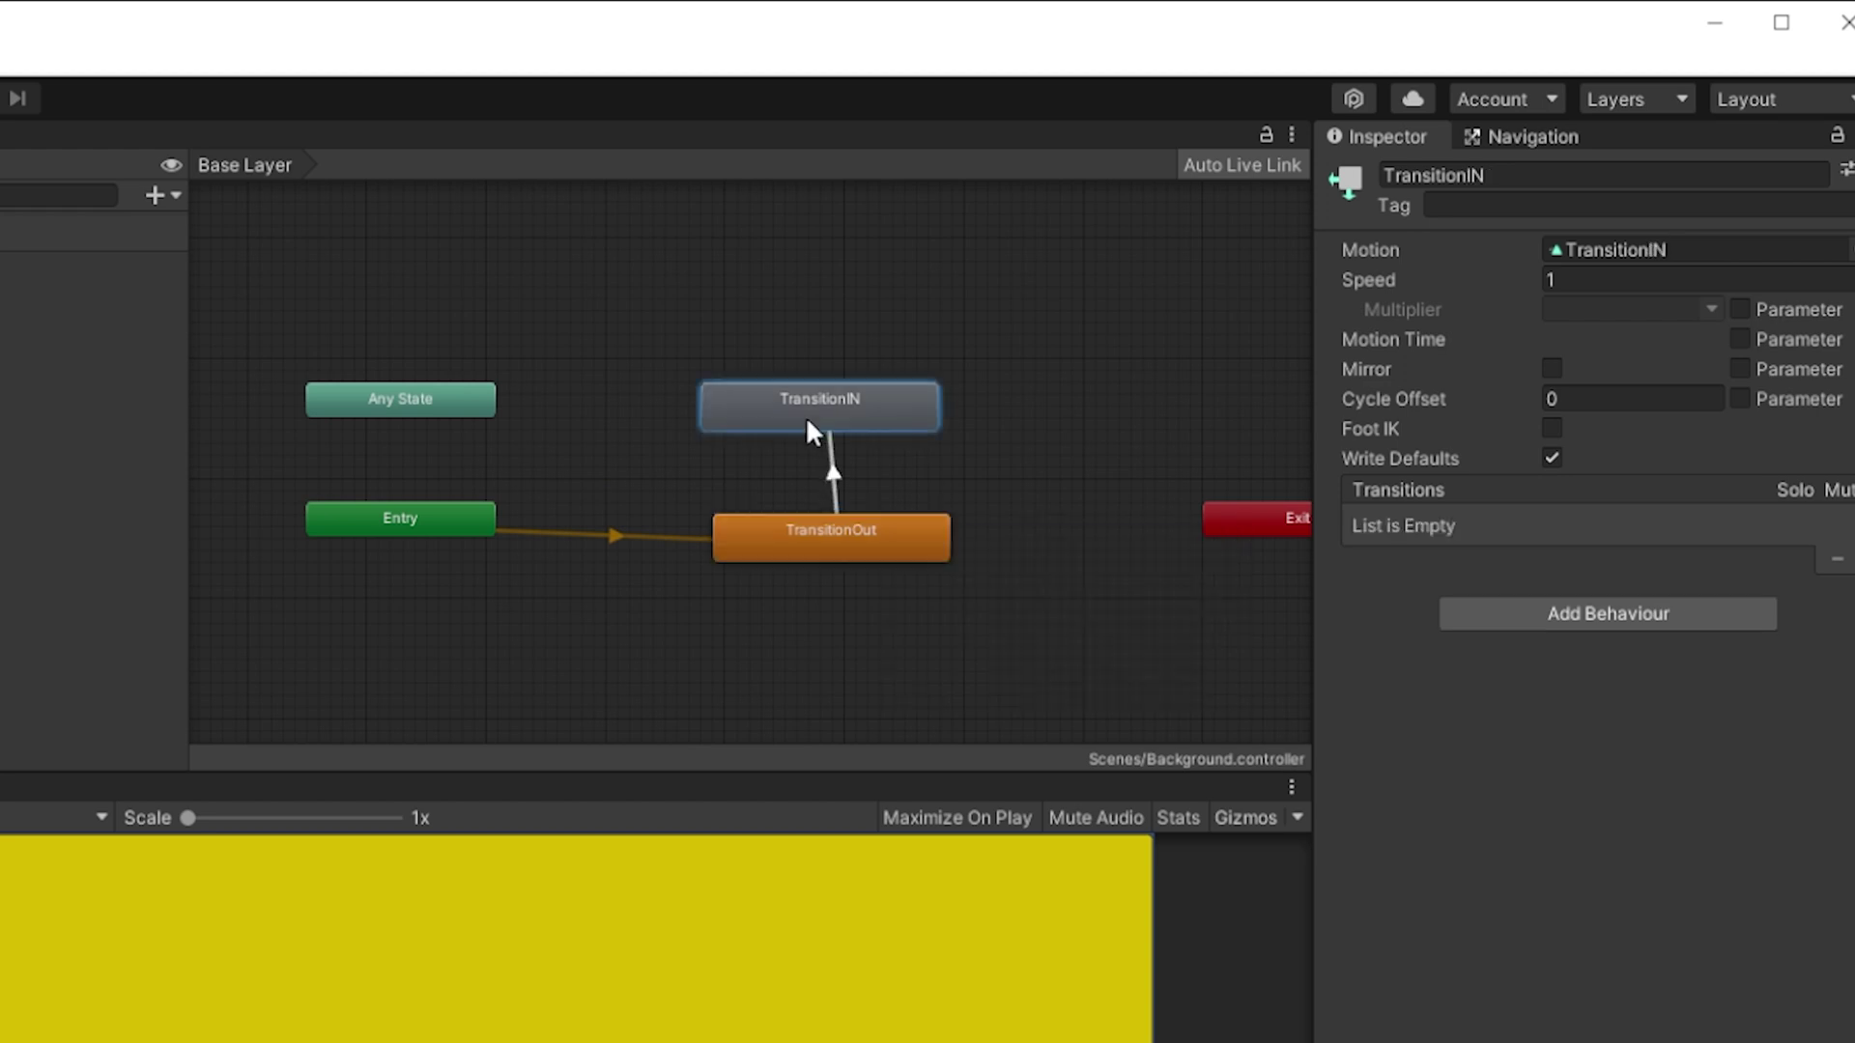
{"action": "right_click", "coordinate": [807, 417]}
{"action": "left_click", "coordinate": [1004, 437]}
{"action": "left_click", "coordinate": [871, 524]}
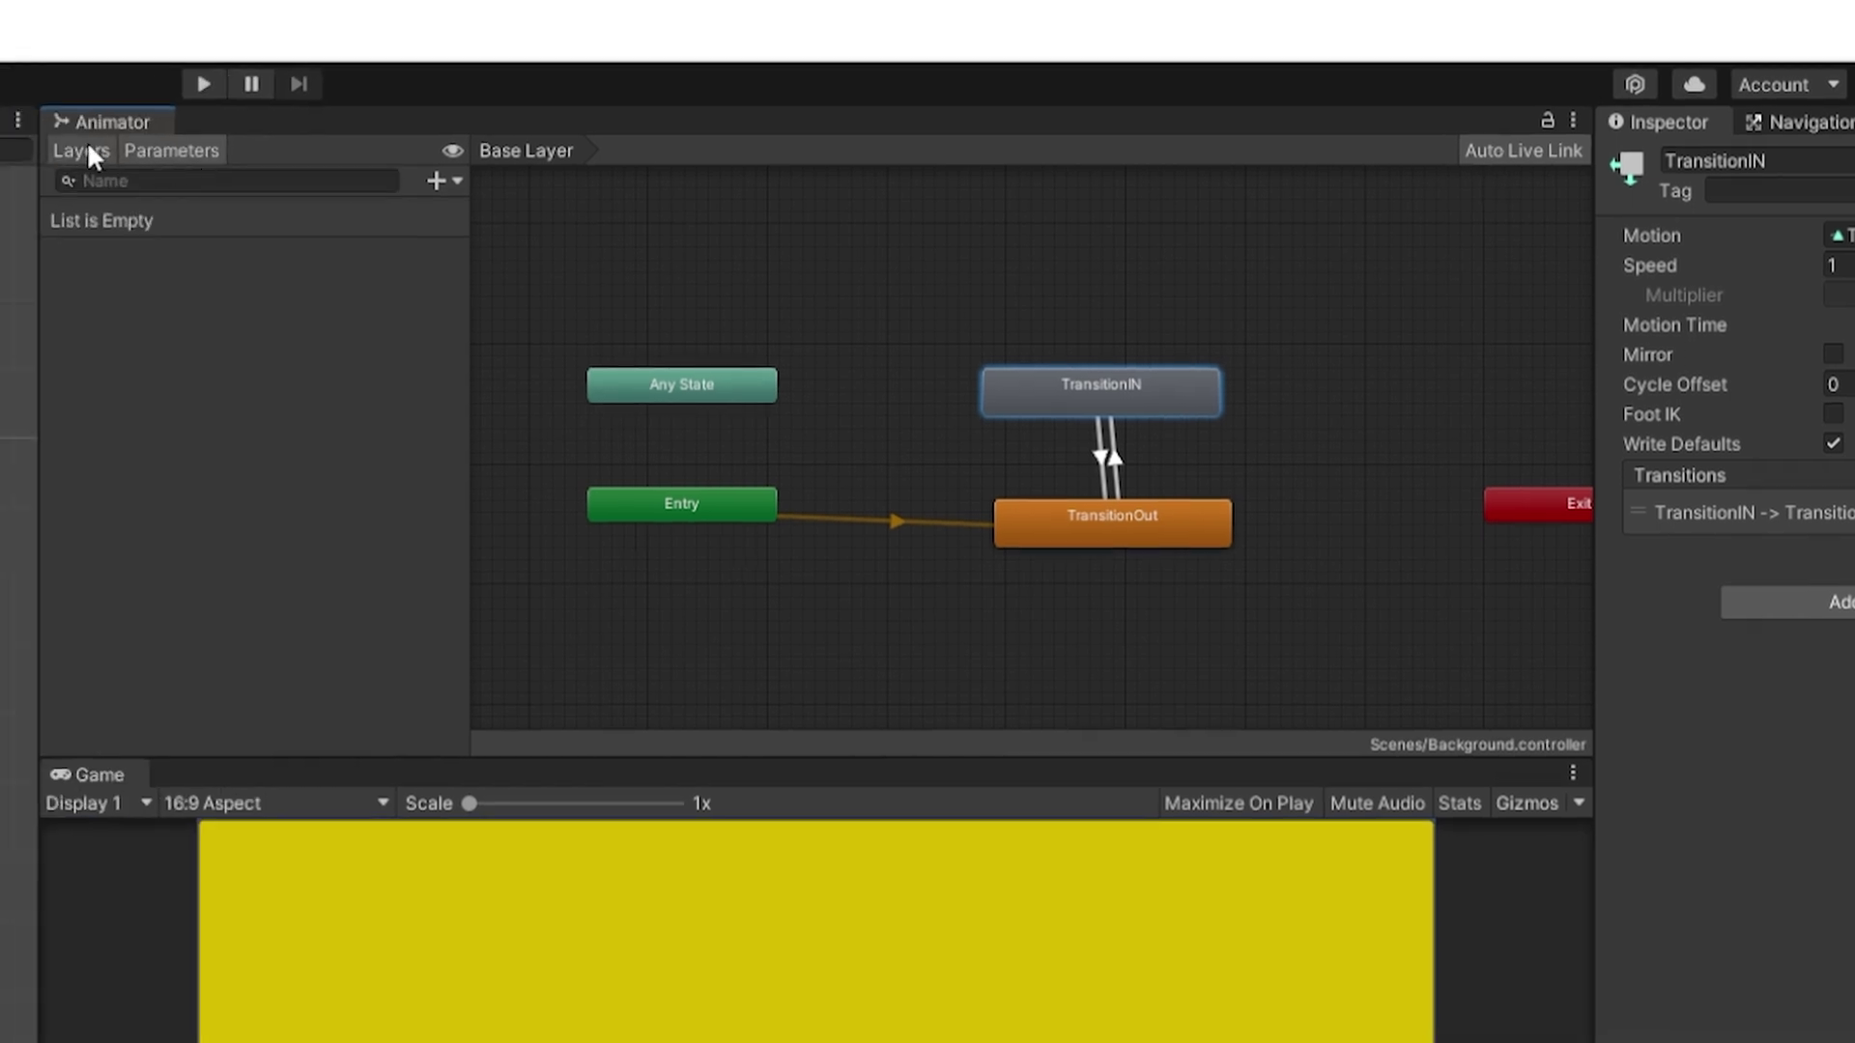
Step: Add two trigger parameters named WipeIn and WipeOut to the animator controller
{"action": "left_click", "coordinate": [444, 181]}
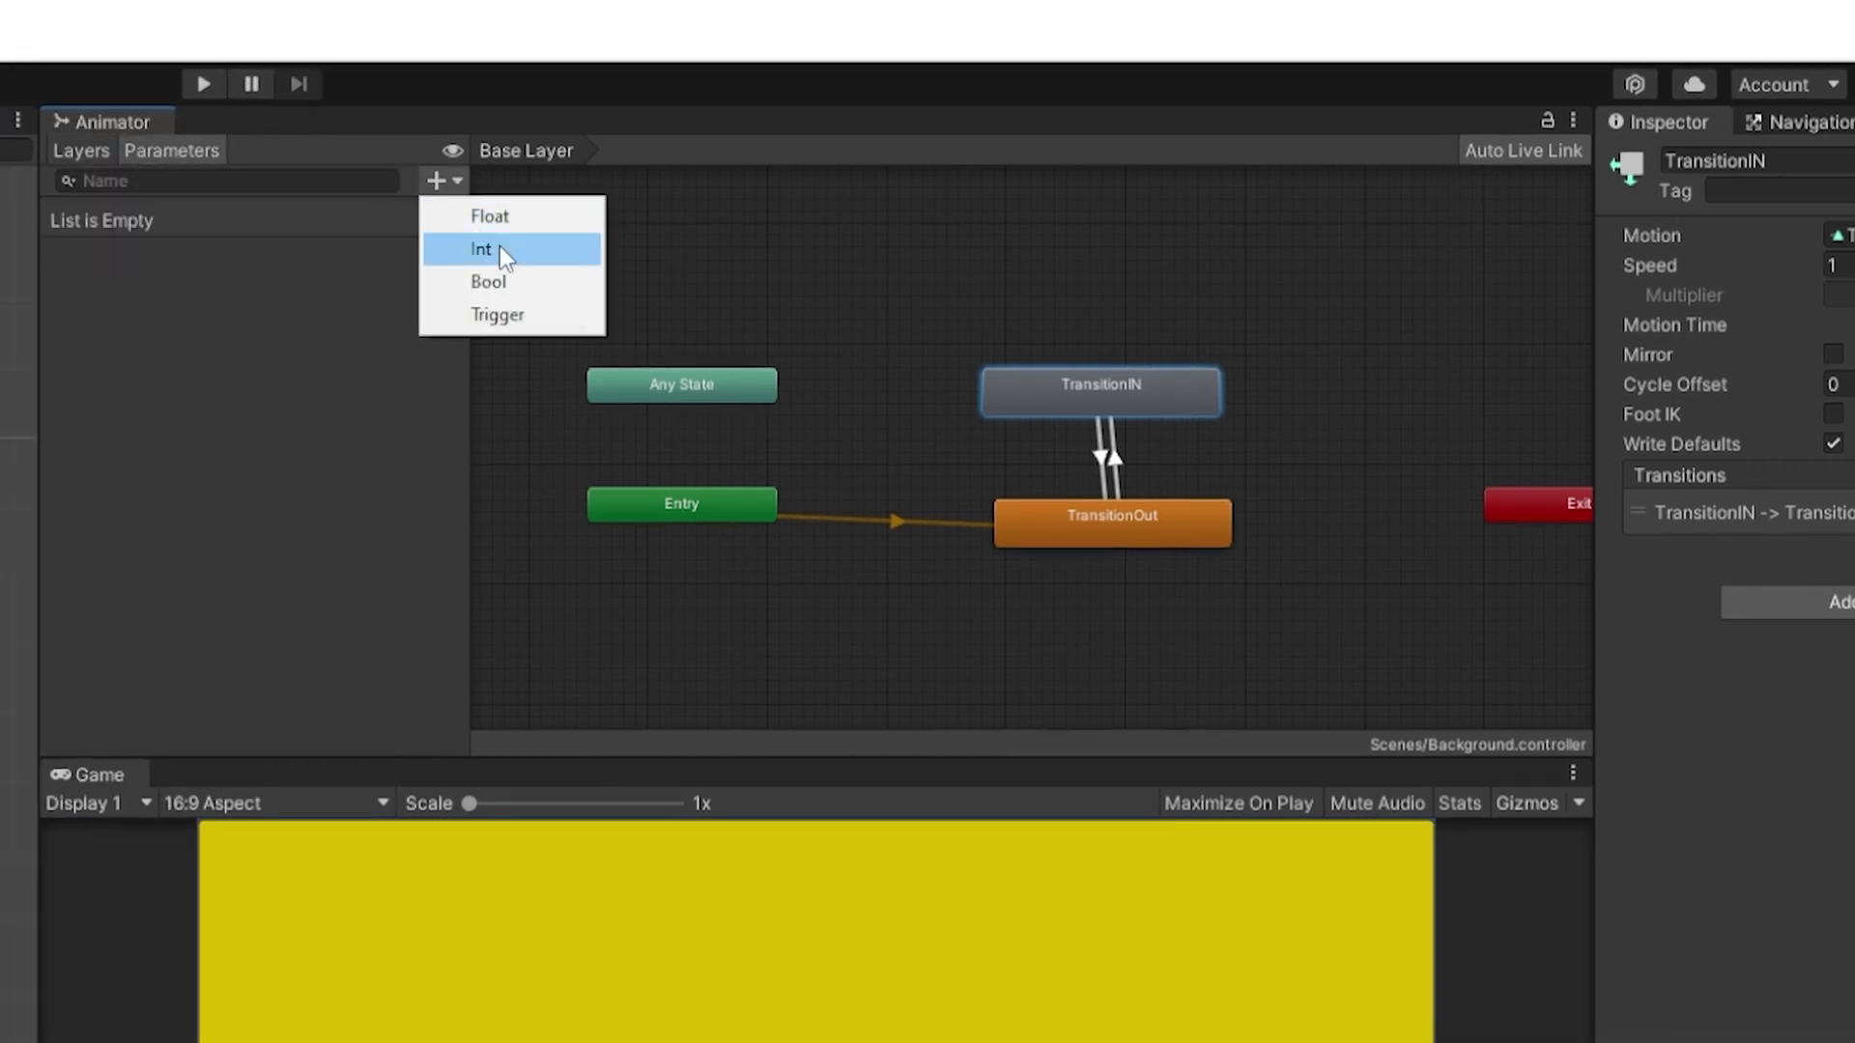
{"action": "left_click", "coordinate": [494, 315]}
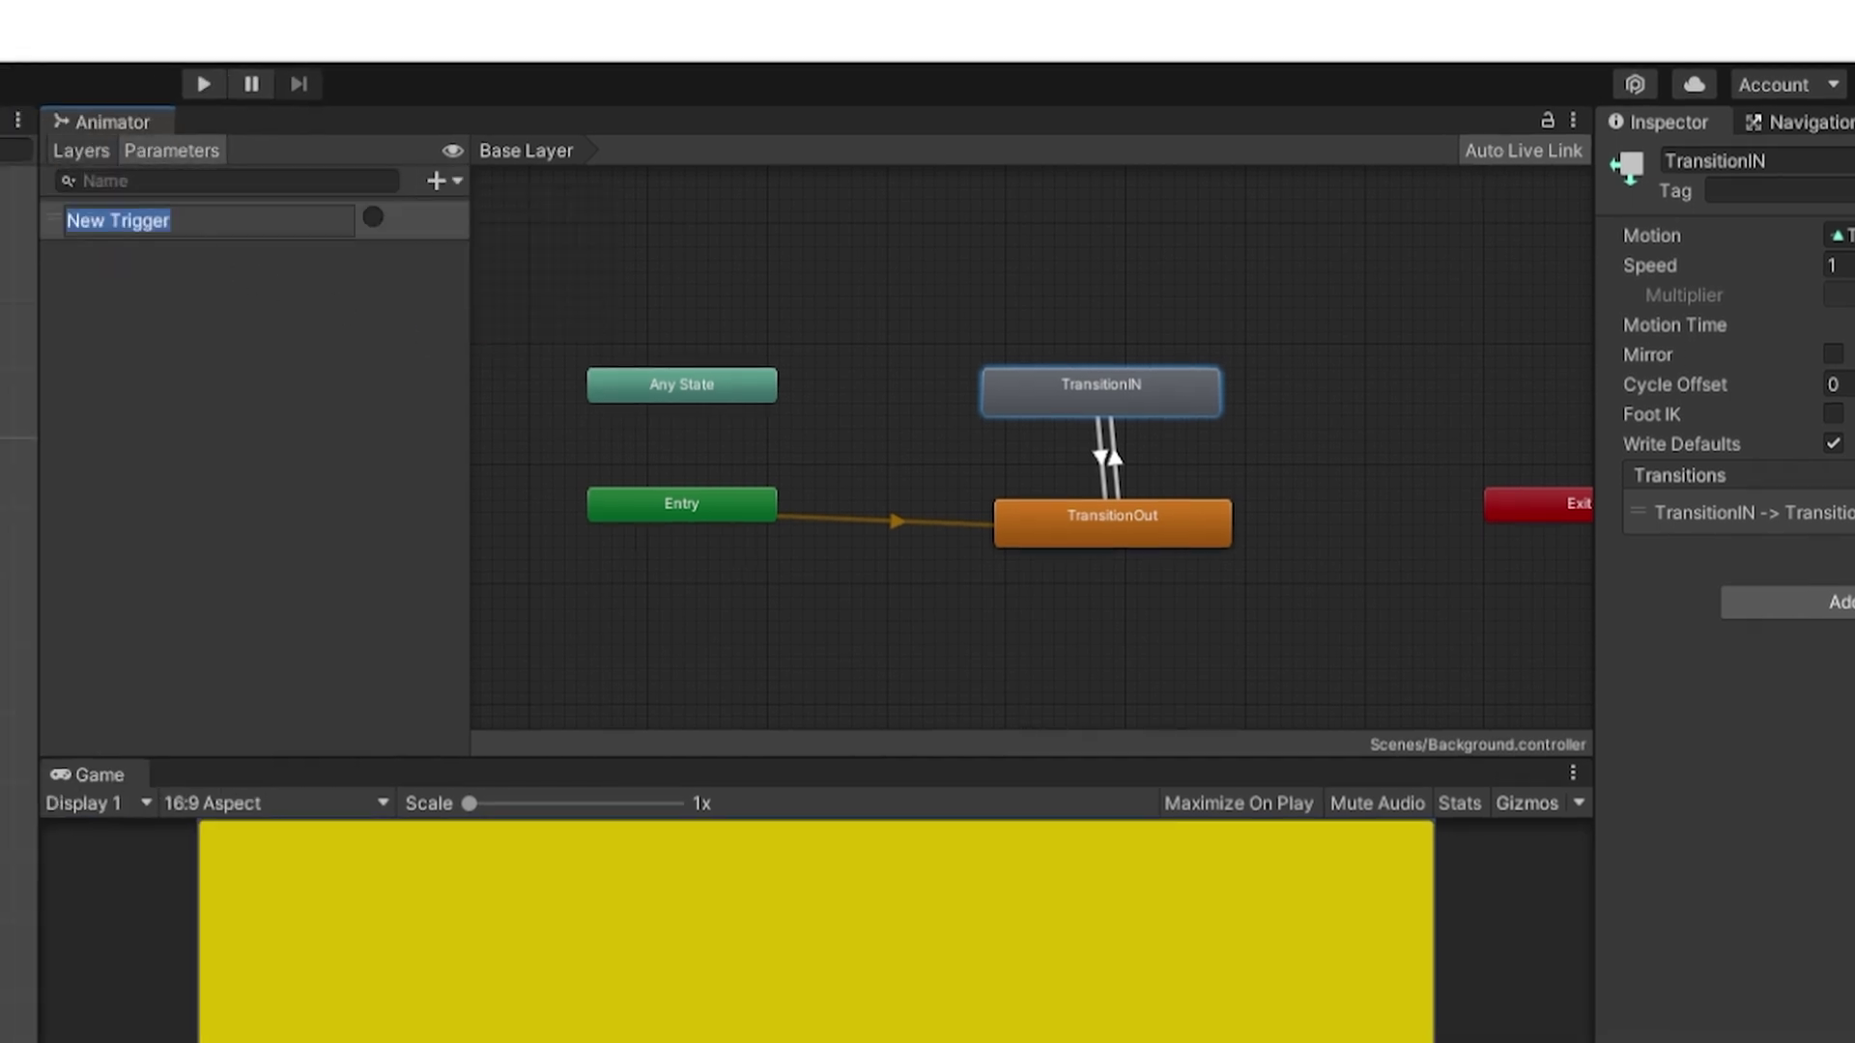
{"action": "type", "text": "WipeIn"}
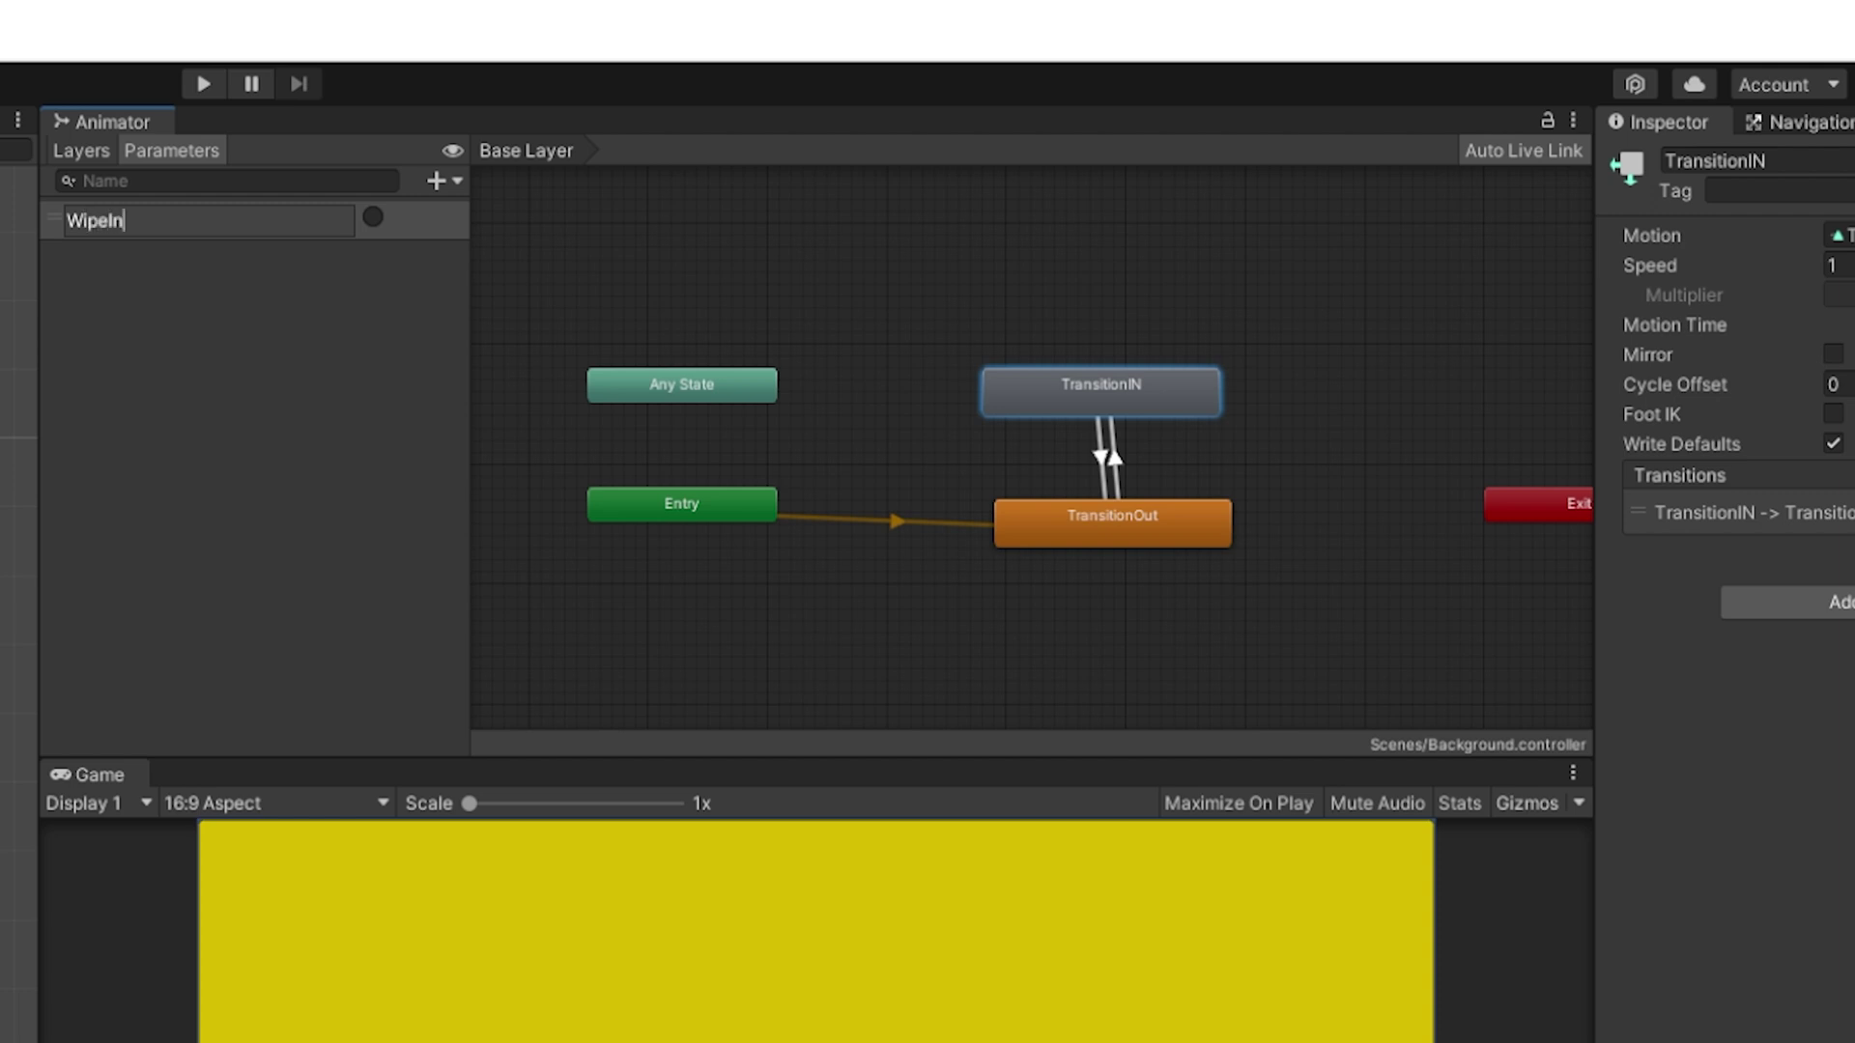
{"action": "left_click", "coordinate": [176, 462]}
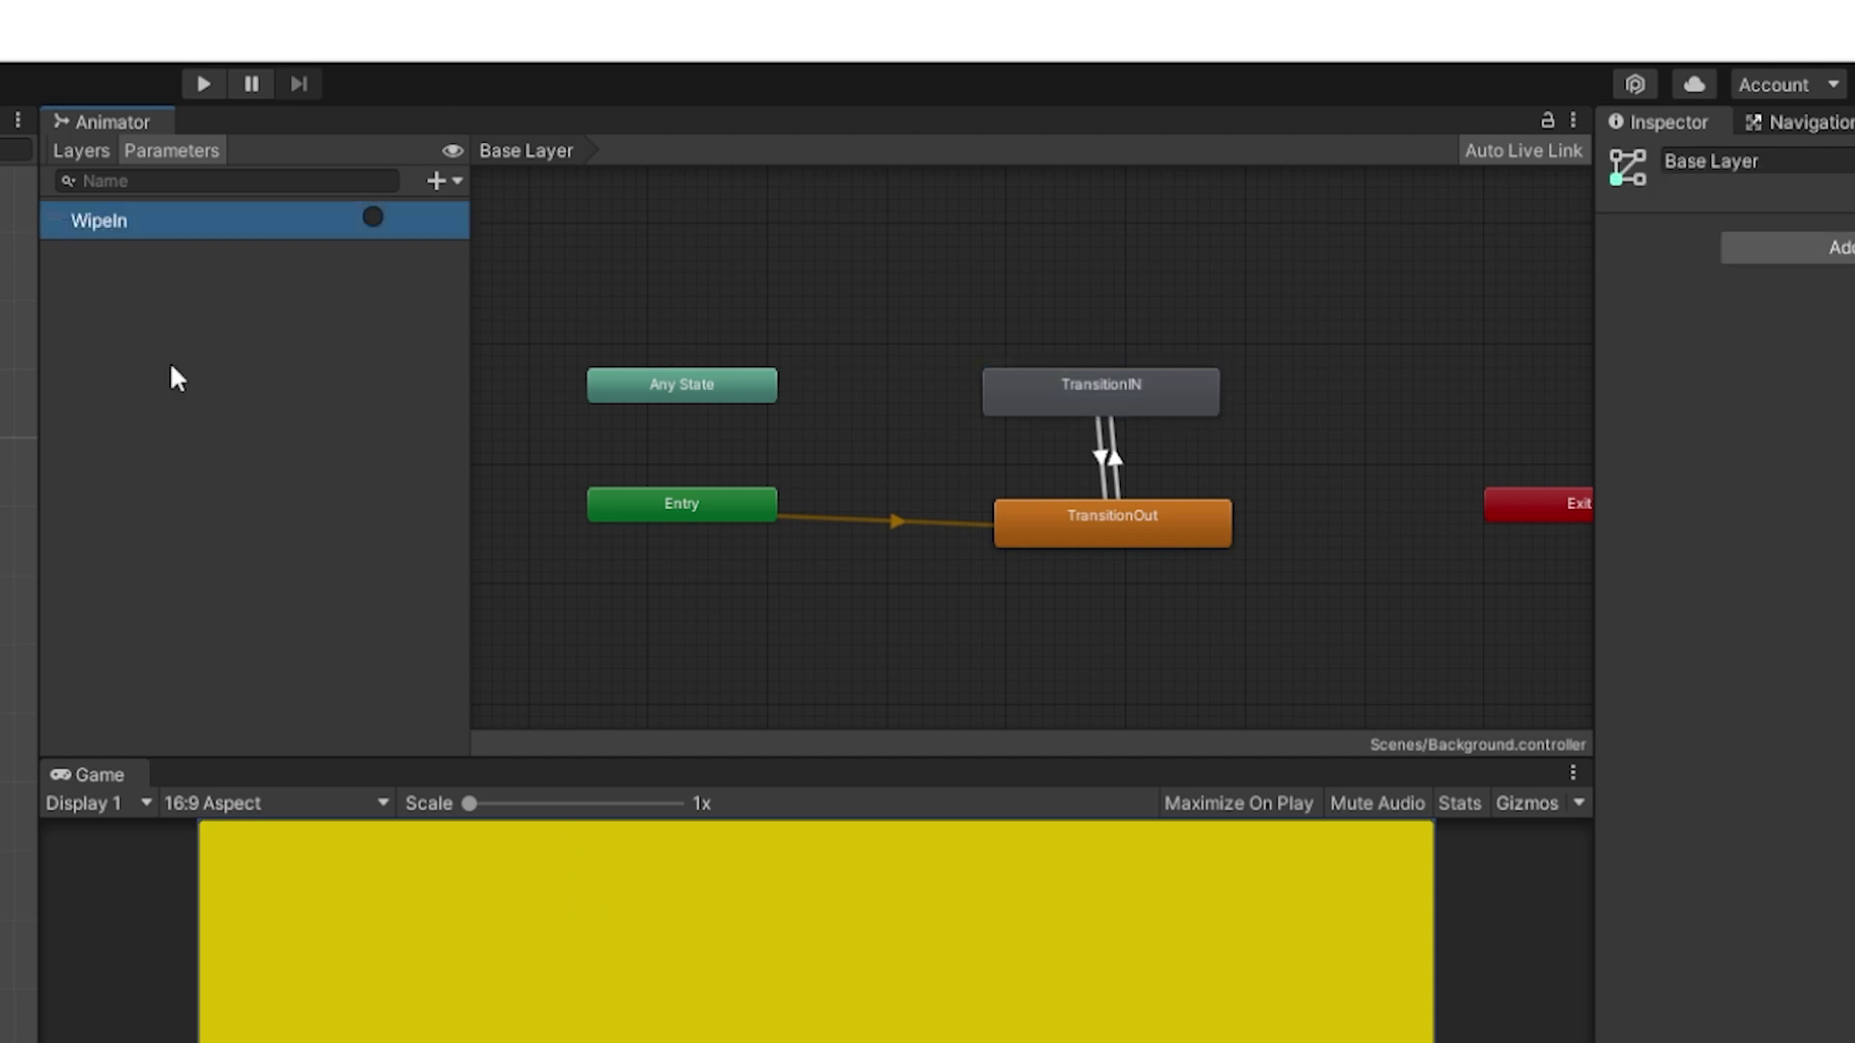
{"action": "left_click", "coordinate": [456, 183]}
{"action": "left_click", "coordinate": [489, 311]}
{"action": "type", "text": "WipeOu"}
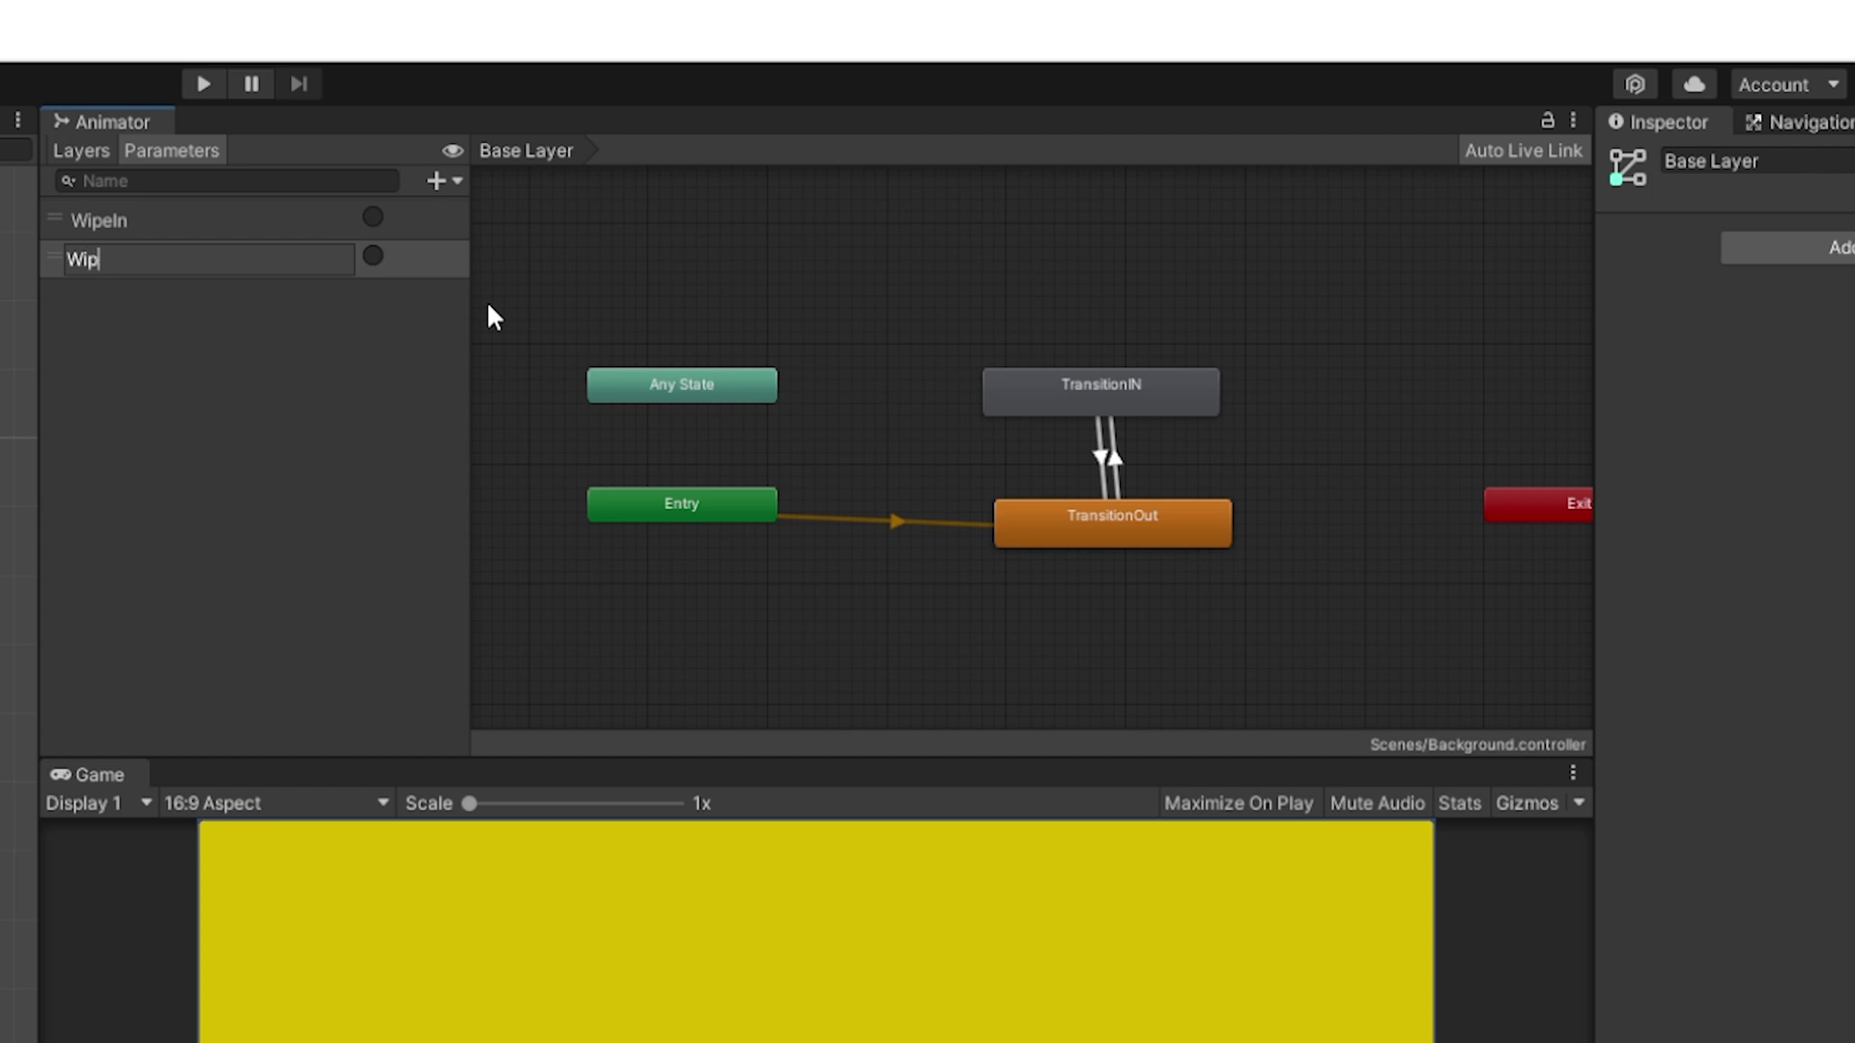
{"action": "type", "text": "t"}
{"action": "left_click", "coordinate": [449, 496]}
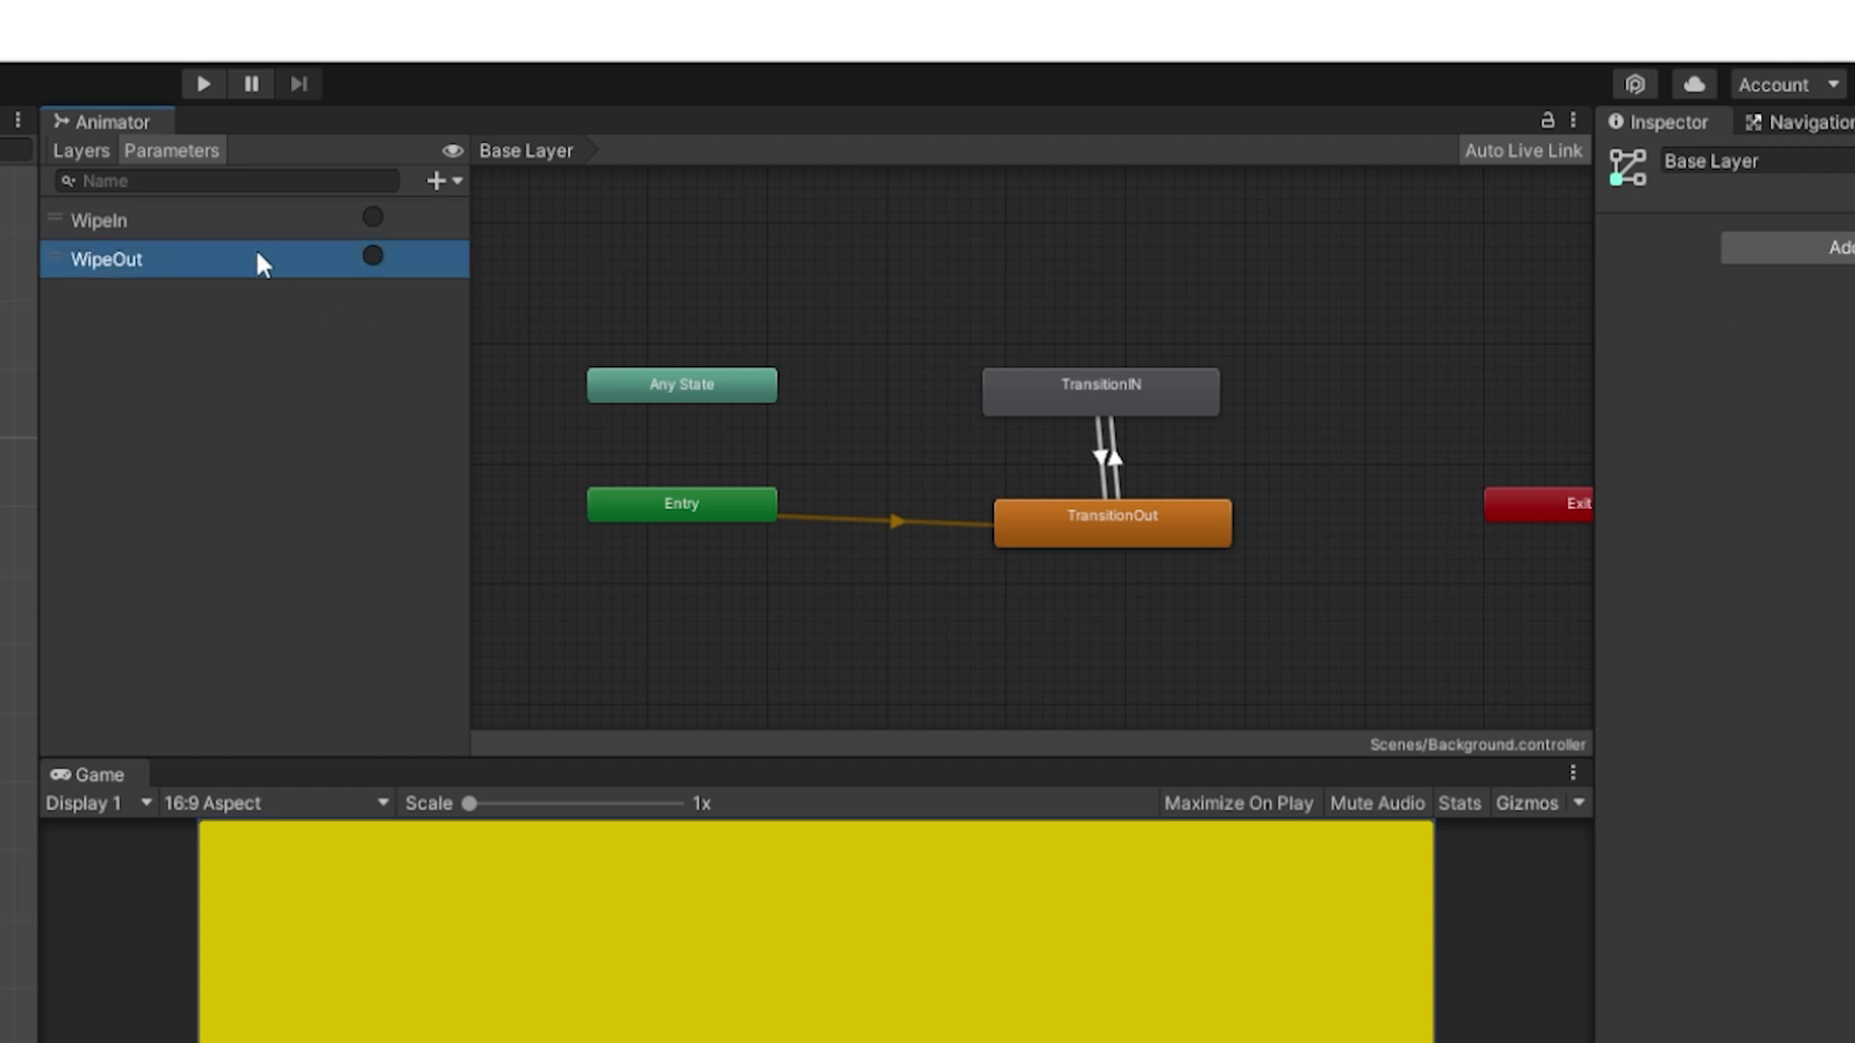
Step: On the TransitionOut to TransitionIN transition, turn off Has Exit Time and set Transition Duration to 0
{"action": "left_click", "coordinate": [1114, 472]}
{"action": "left_click", "coordinate": [1690, 230]}
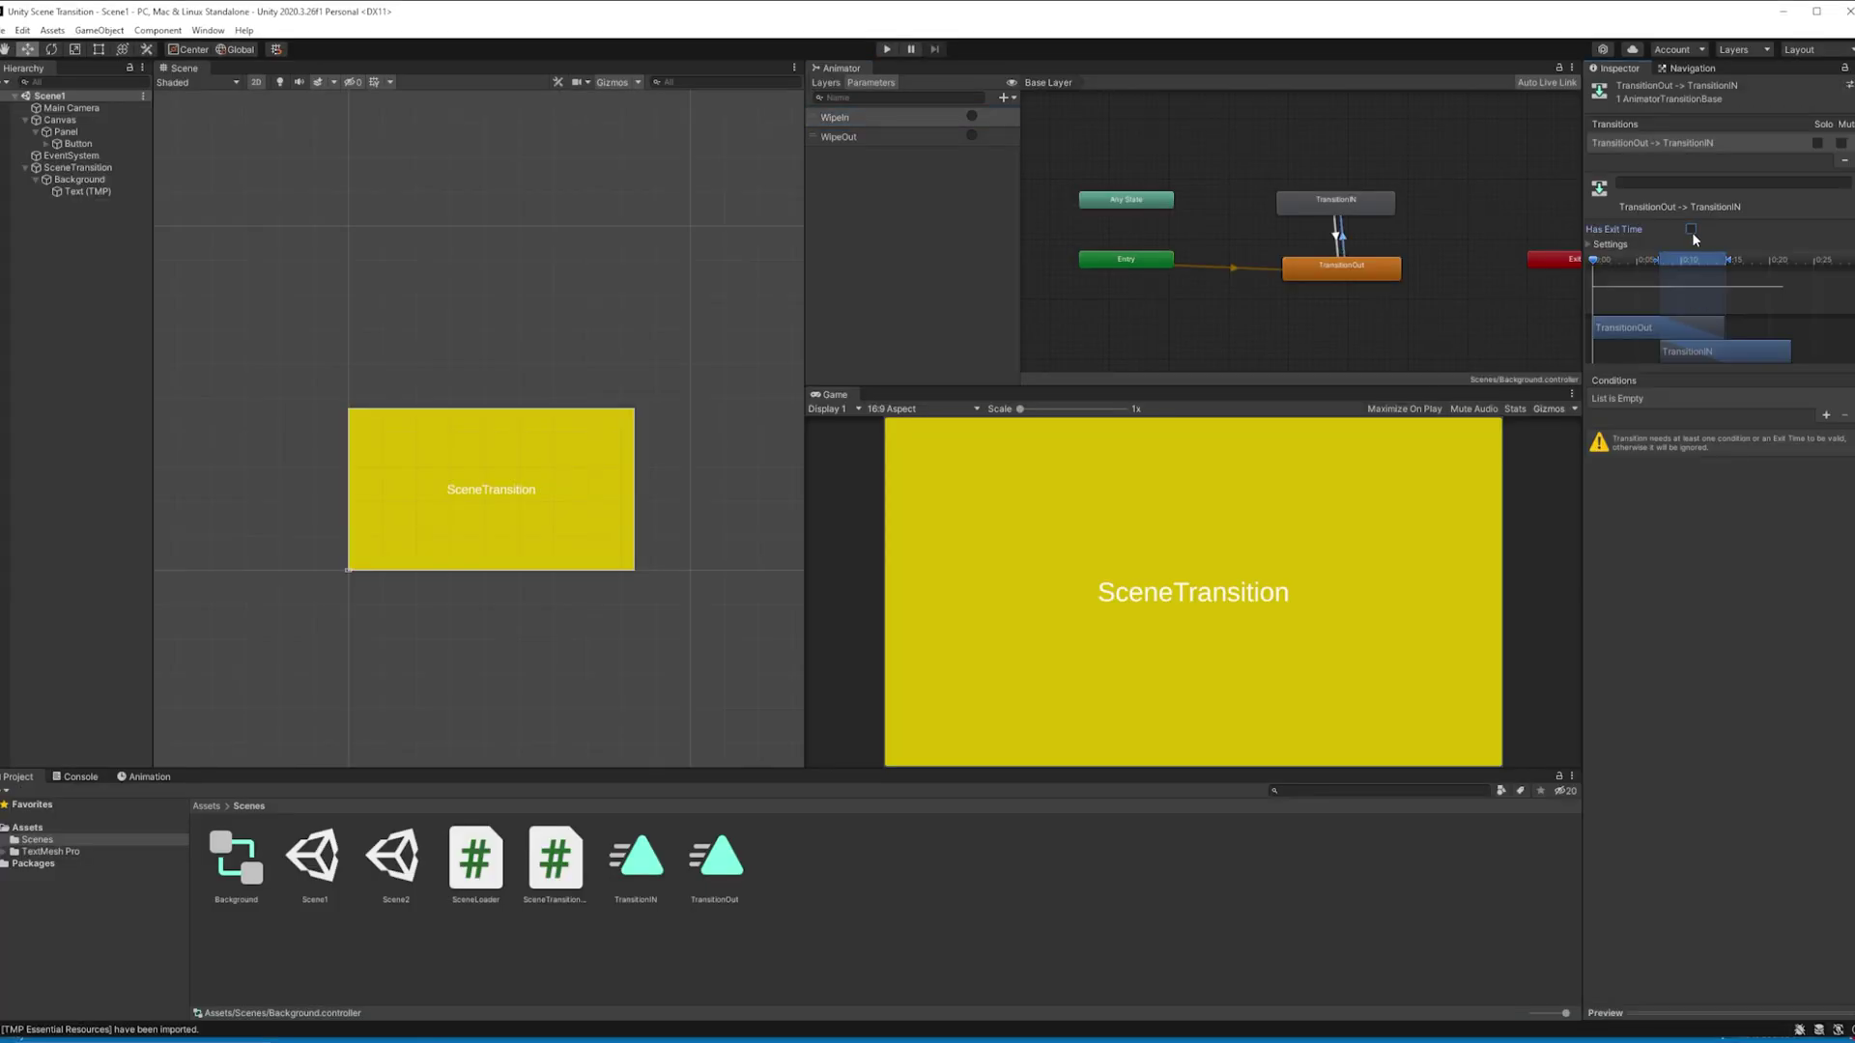
{"action": "left_click", "coordinate": [1611, 245]}
{"action": "left_click", "coordinate": [1646, 289]}
{"action": "type", "text": "0"}
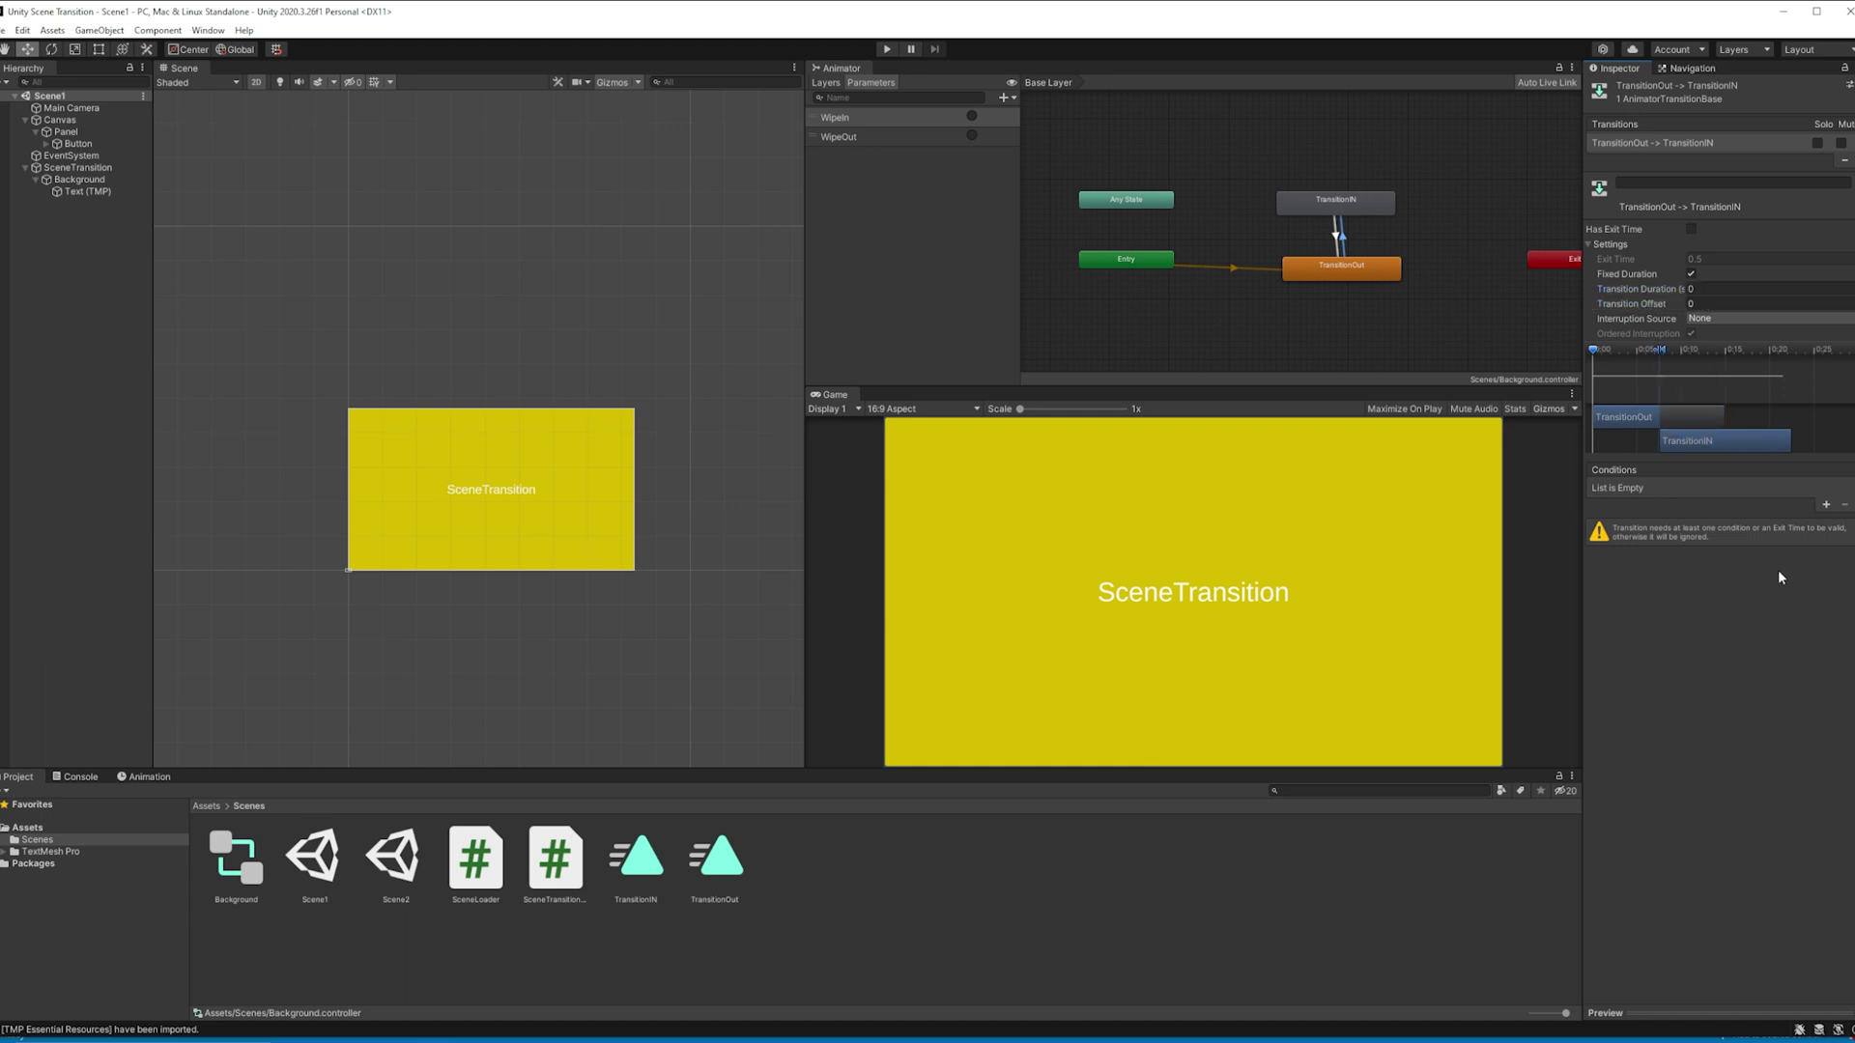
Step: On the TransitionIN to TransitionOut transition, turn off Has Exit Time and set Transition Duration to 0
{"action": "left_click", "coordinate": [1338, 237]}
{"action": "left_click", "coordinate": [1690, 229]}
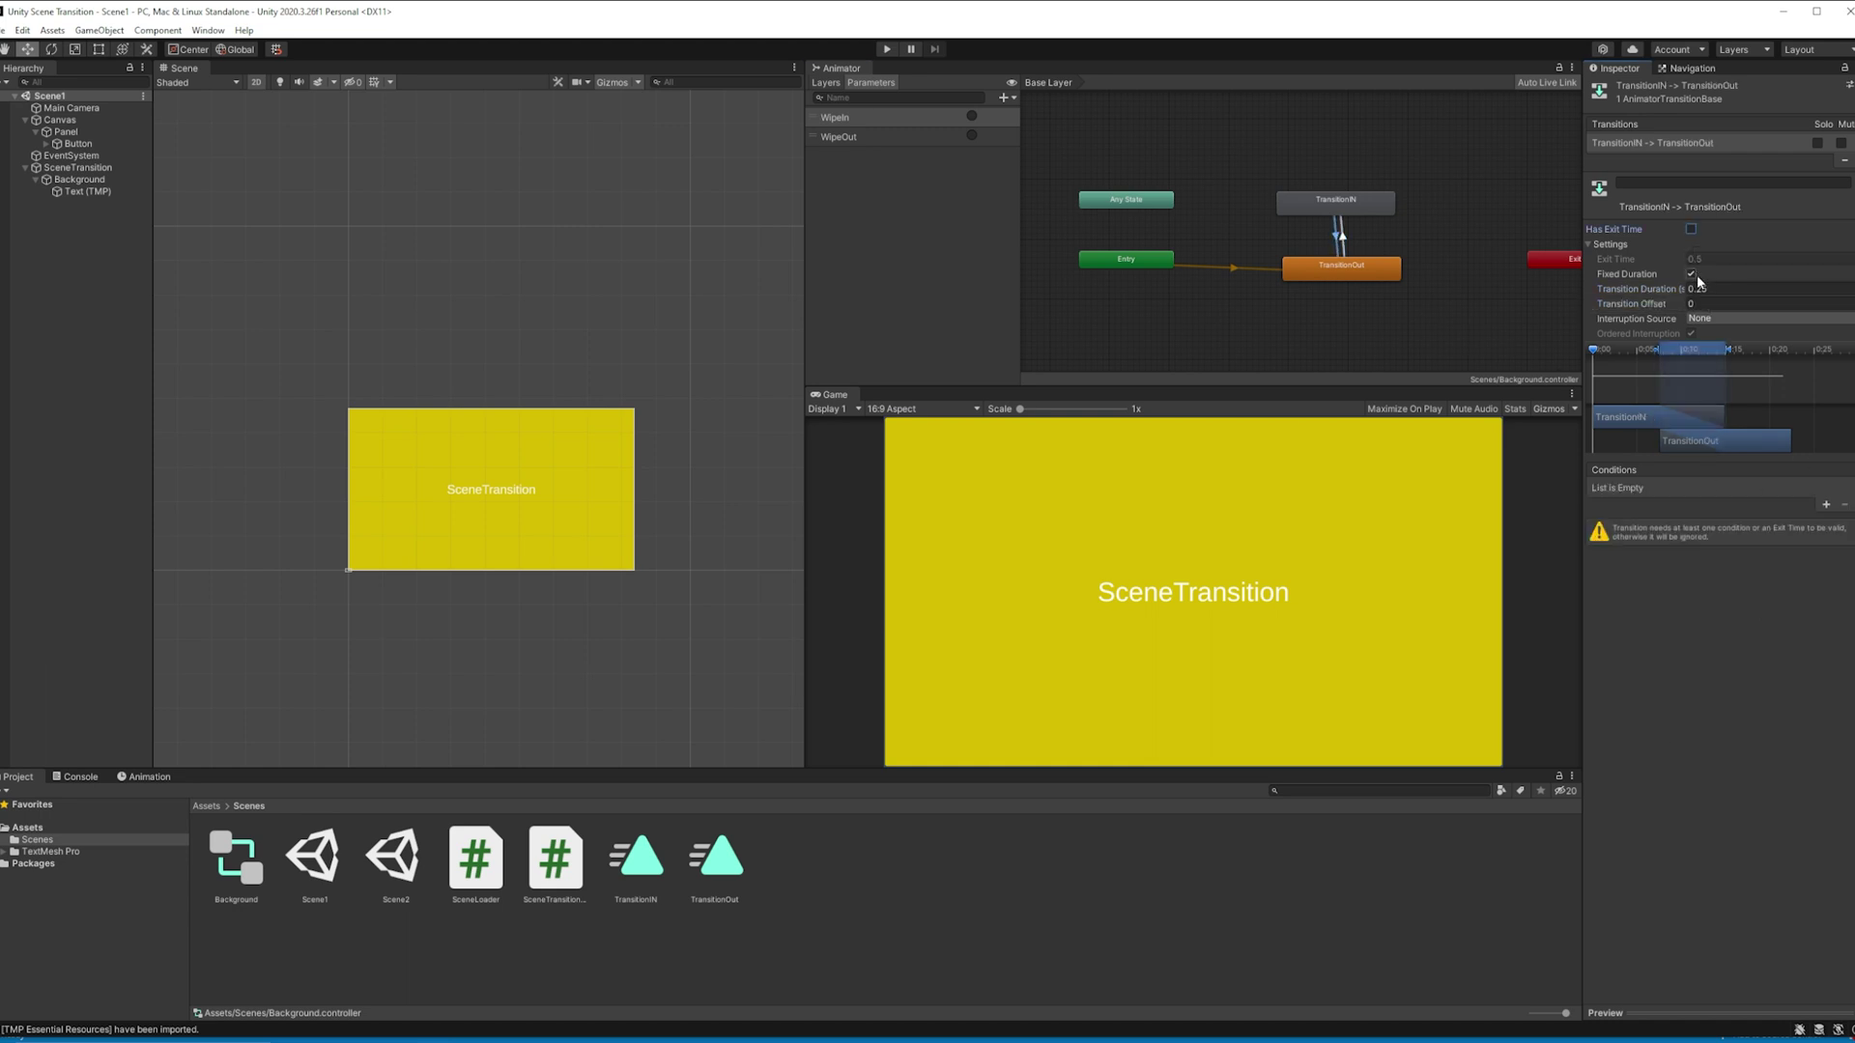
{"action": "left_click", "coordinate": [1697, 289]}
{"action": "type", "text": "0"}
Step: Add the WipeIn condition to the TransitionOut to TransitionIN transition and the WipeOut condition to the reverse transition
{"action": "left_click", "coordinate": [1342, 237]}
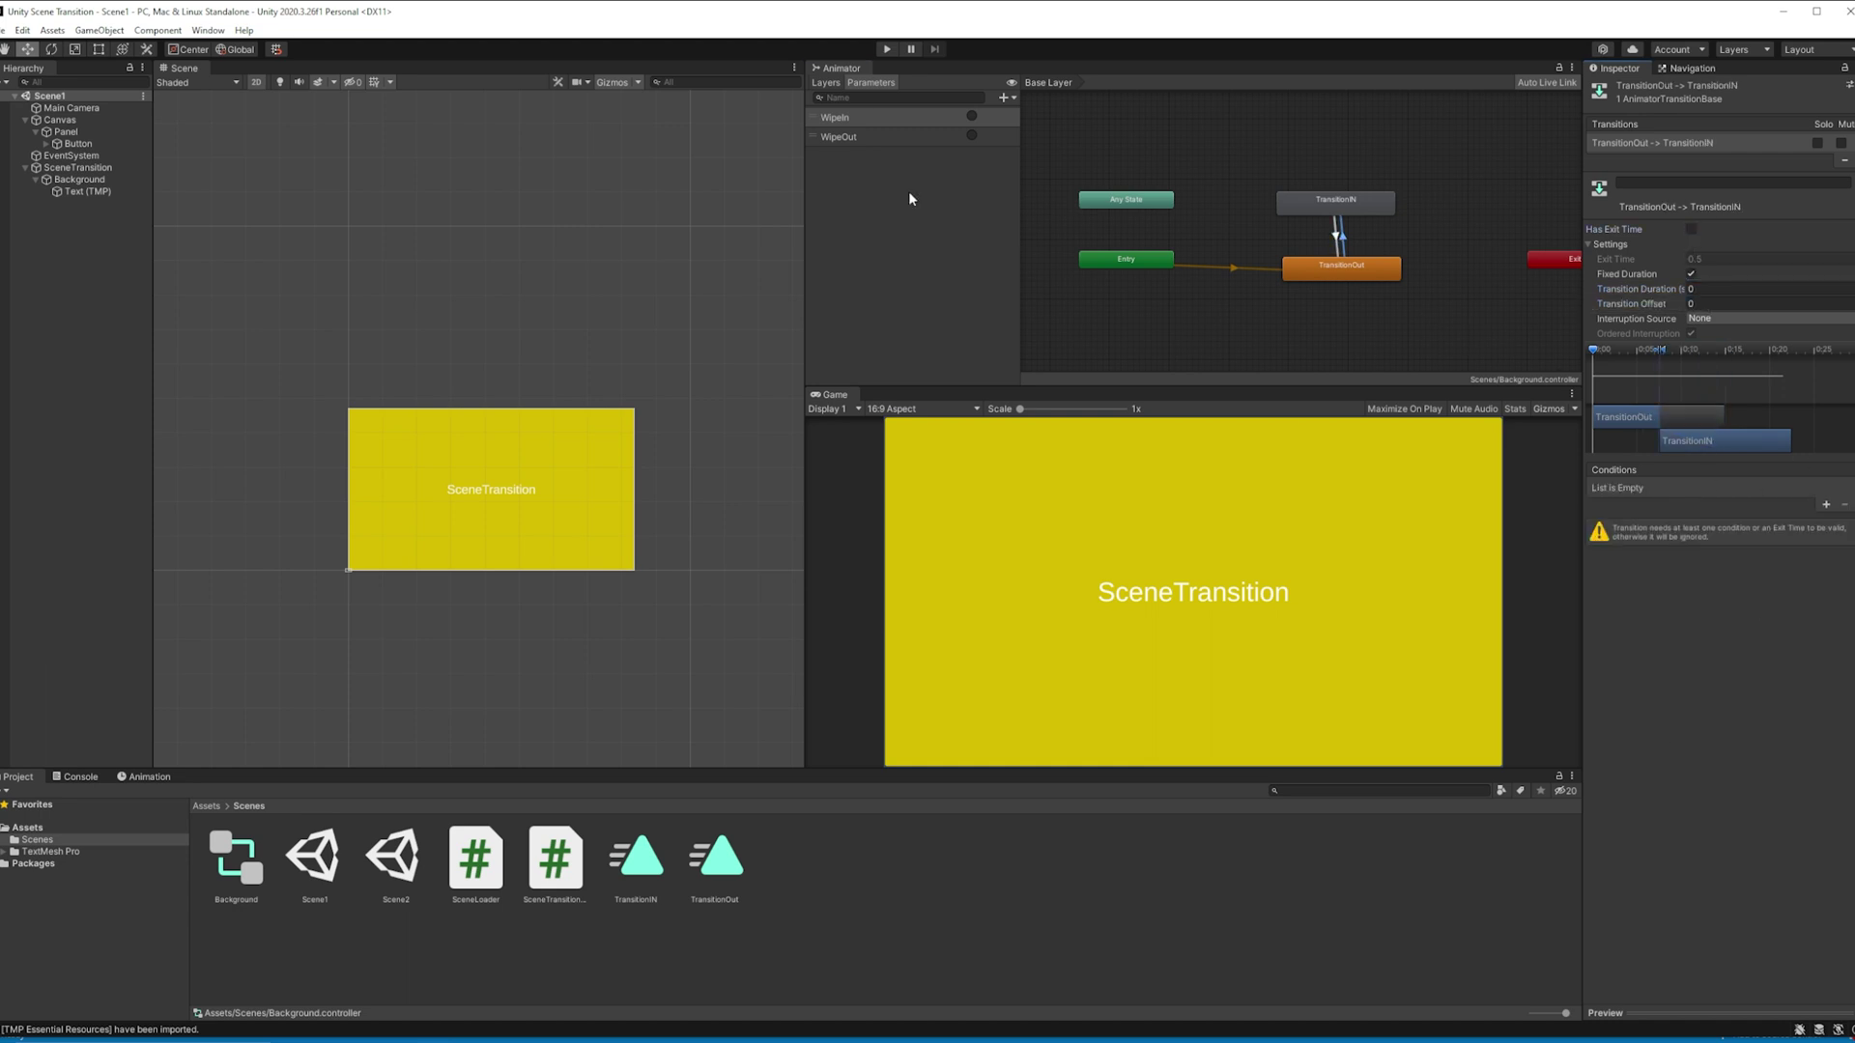
{"action": "left_click", "coordinate": [1827, 505]}
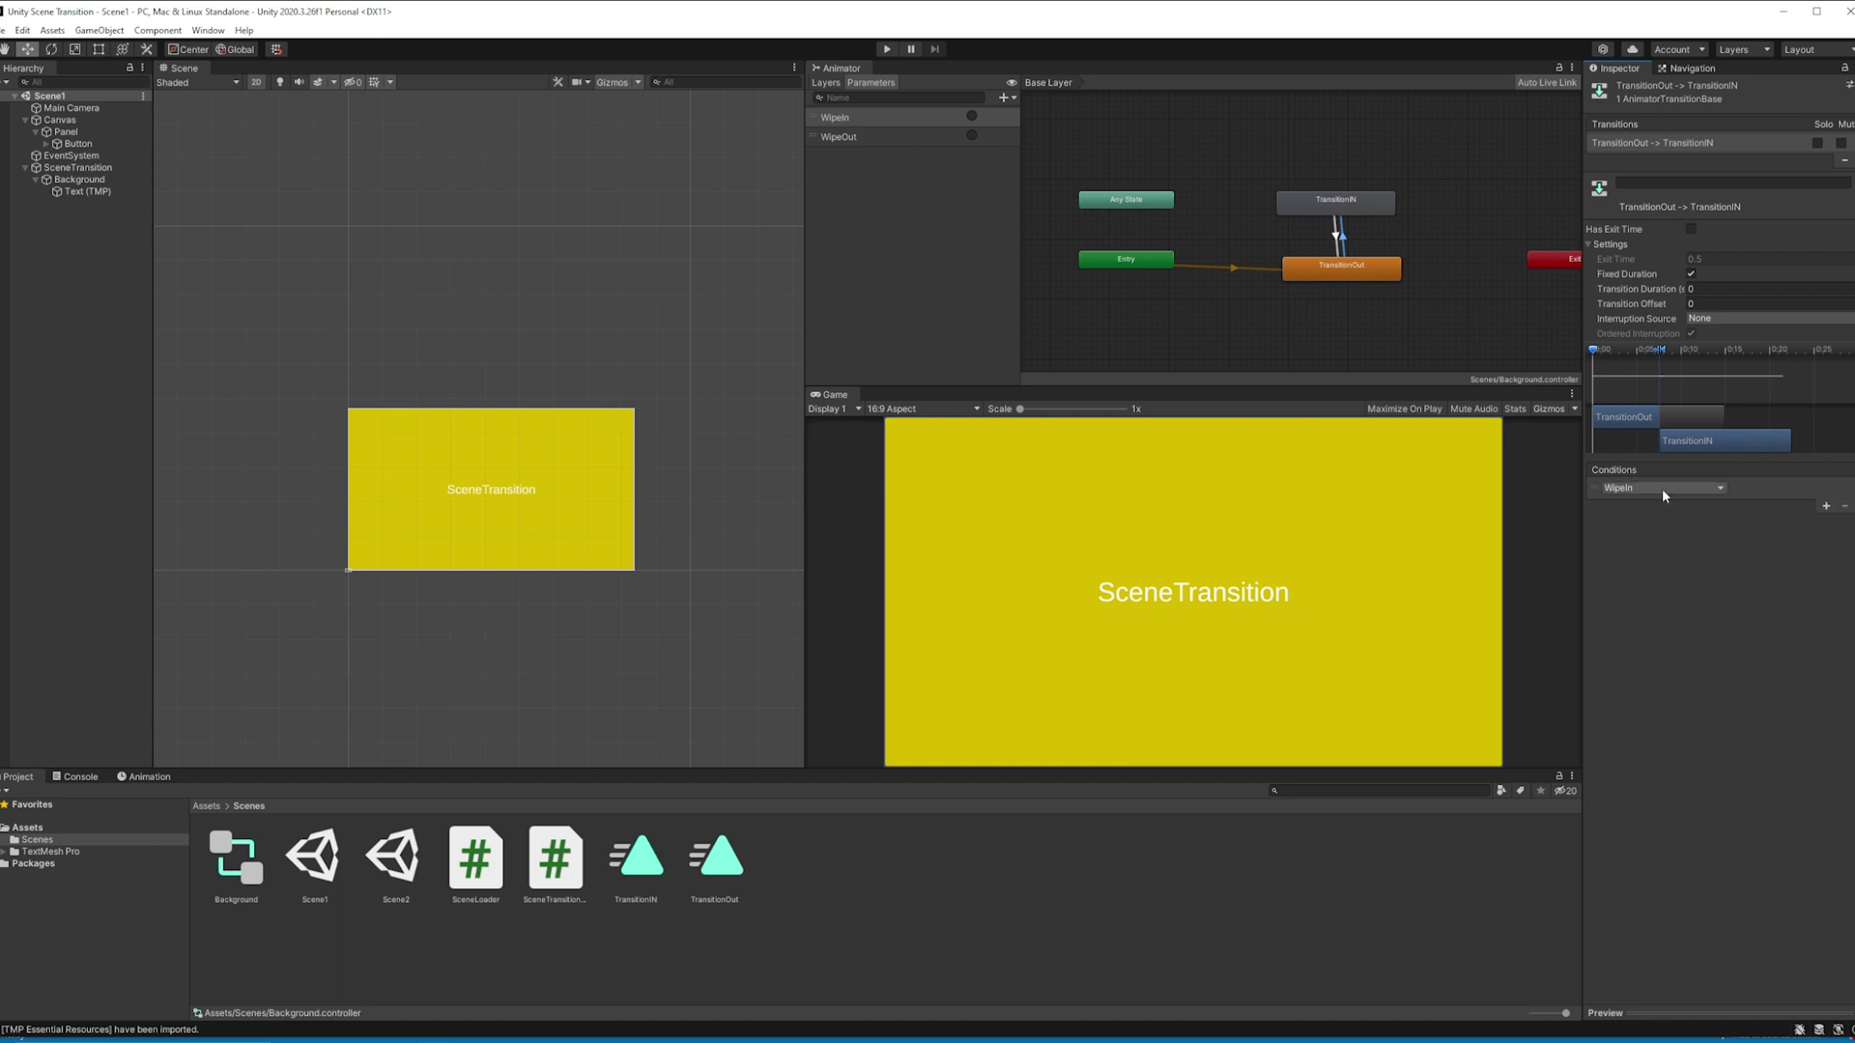
{"action": "left_click", "coordinate": [1335, 230]}
{"action": "left_click", "coordinate": [1827, 506]}
{"action": "left_click", "coordinate": [1662, 488]}
{"action": "left_click", "coordinate": [1681, 547]}
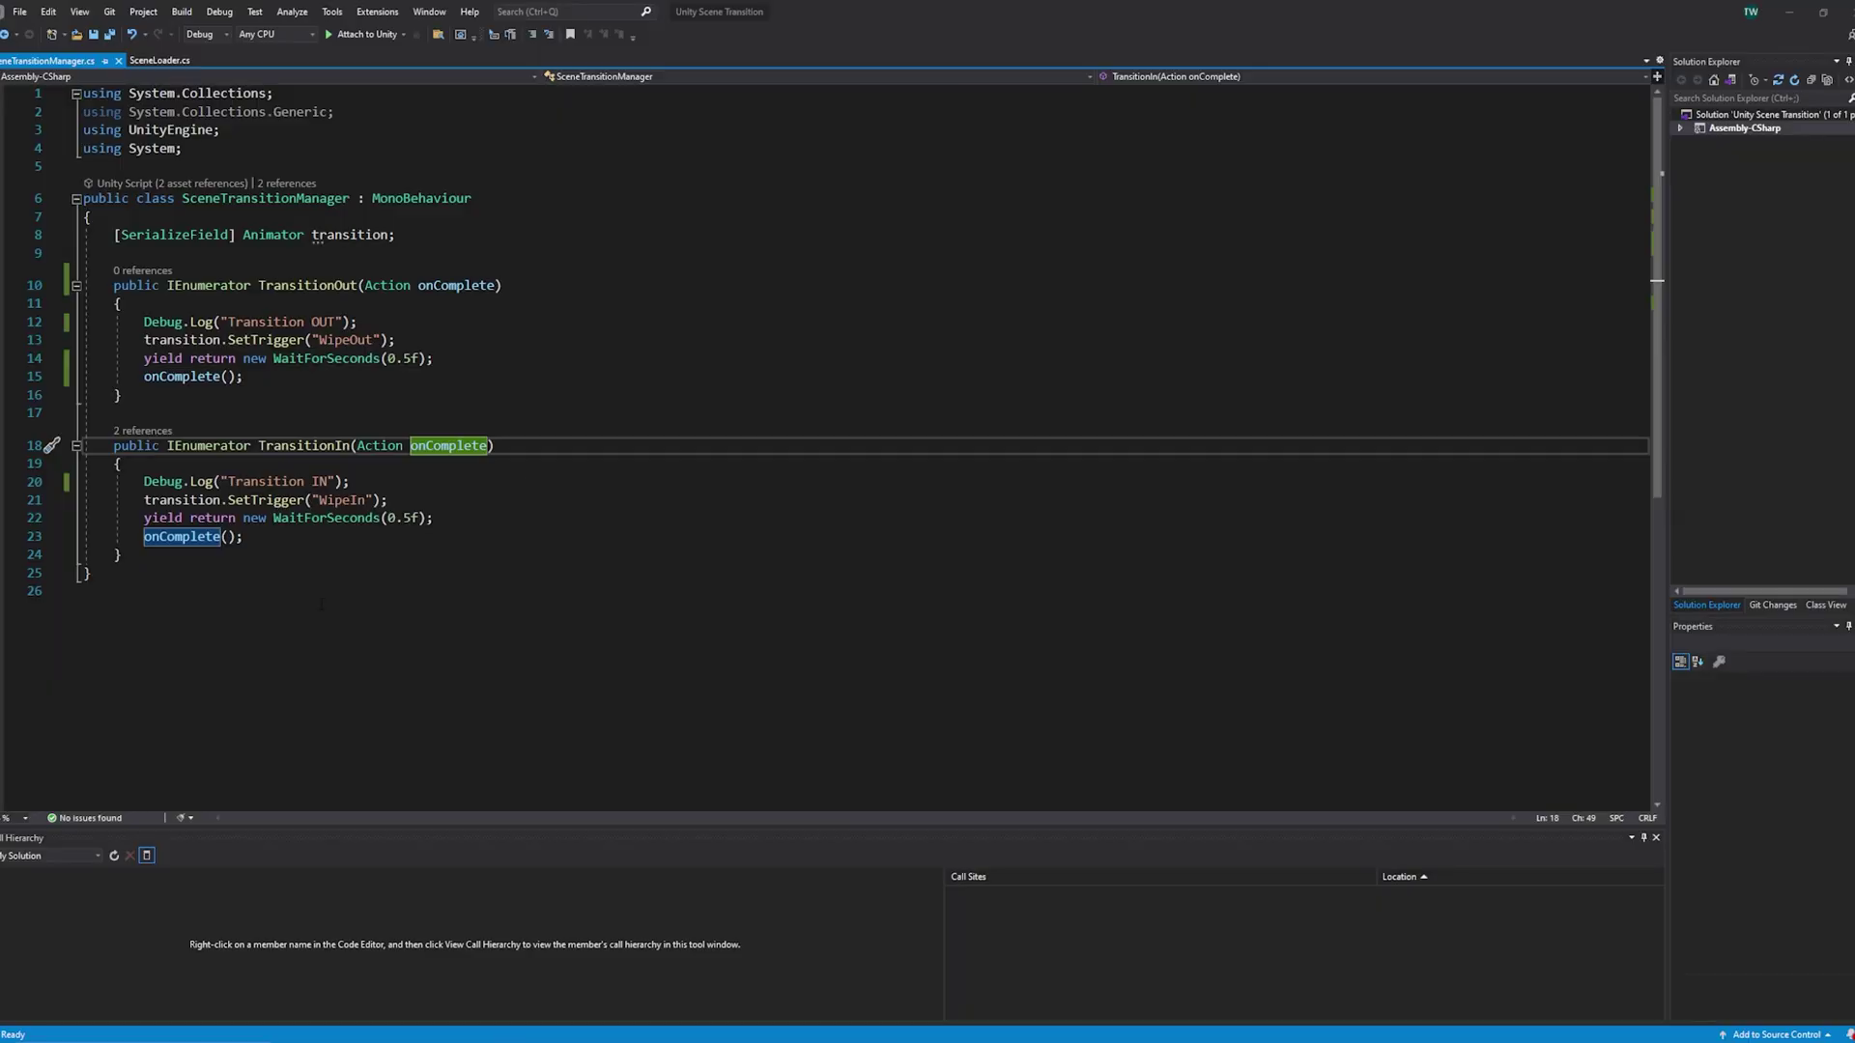
Step: In Visual Studio, review the TransitionOut and TransitionIn coroutines in the SceneTransitionManager script and open the SceneLoader.cs script
{"action": "scroll", "coordinate": [214, 497], "scroll_direction": "up", "scroll_amount": 3, "text": "ctrl"}
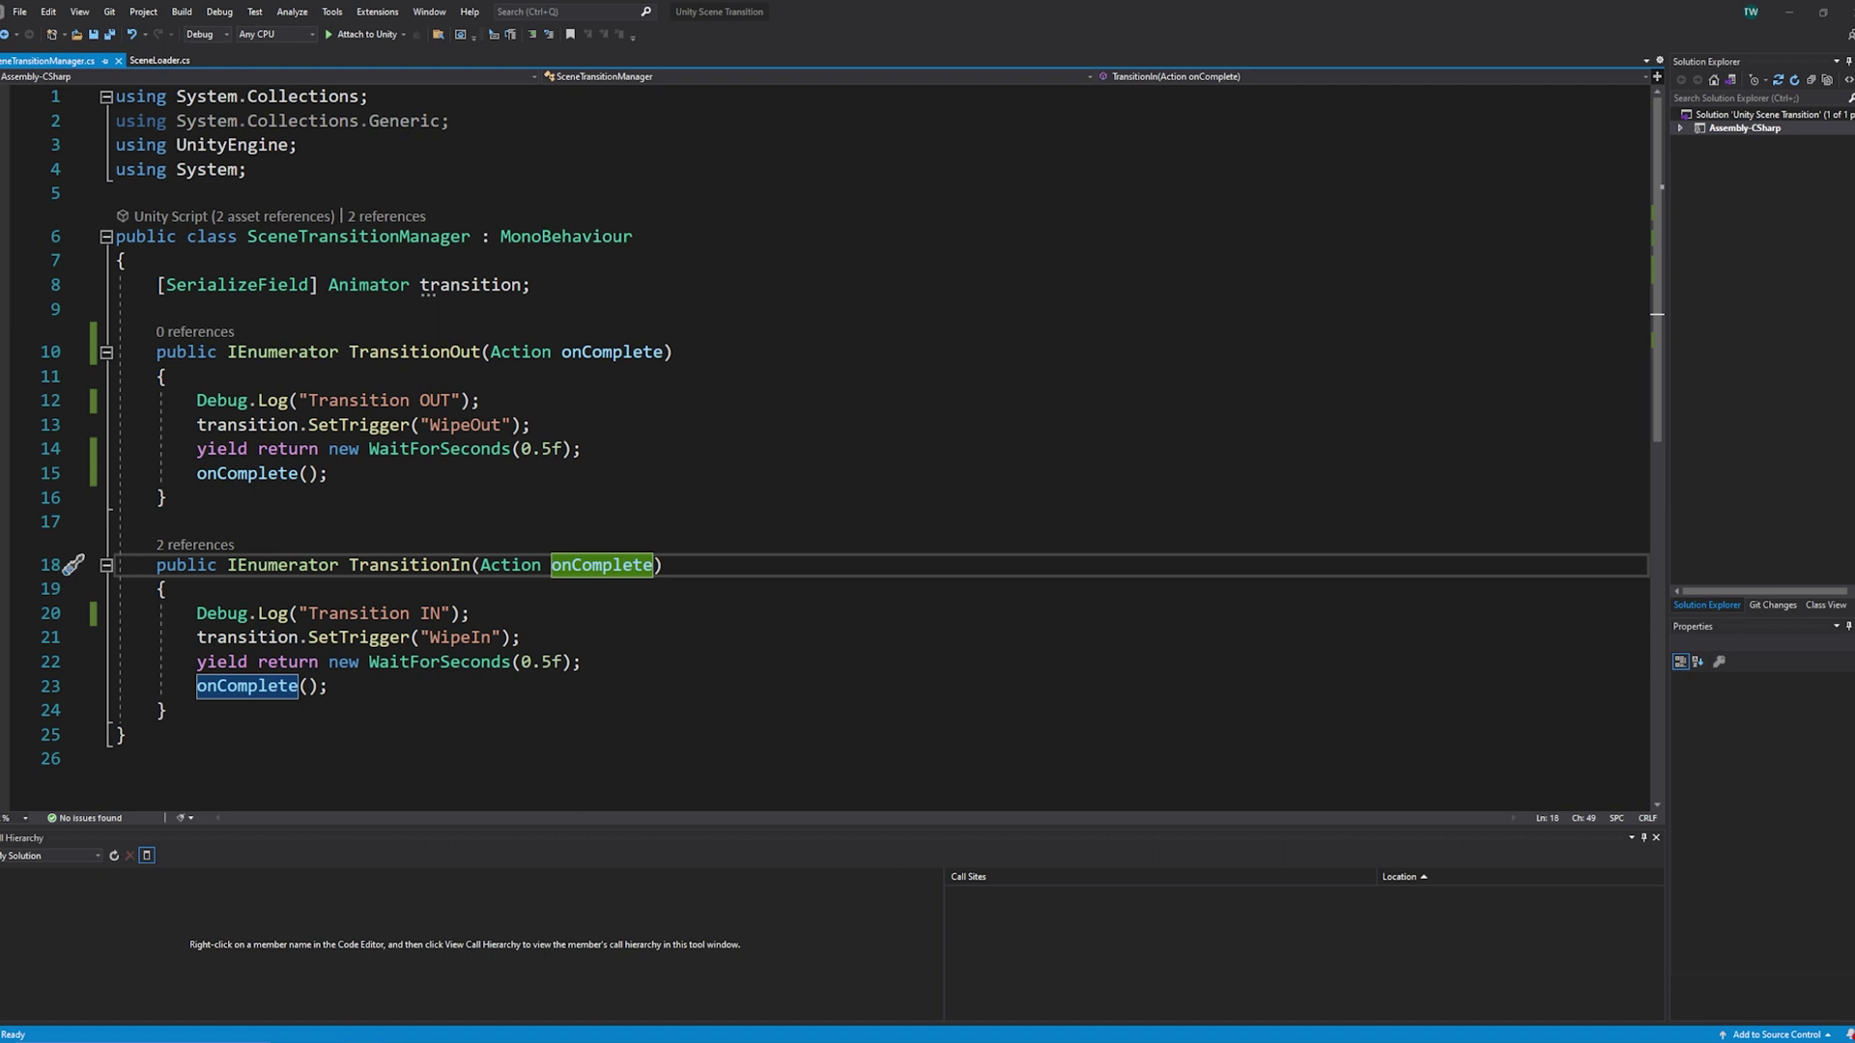
{"action": "left_click", "coordinate": [159, 60]}
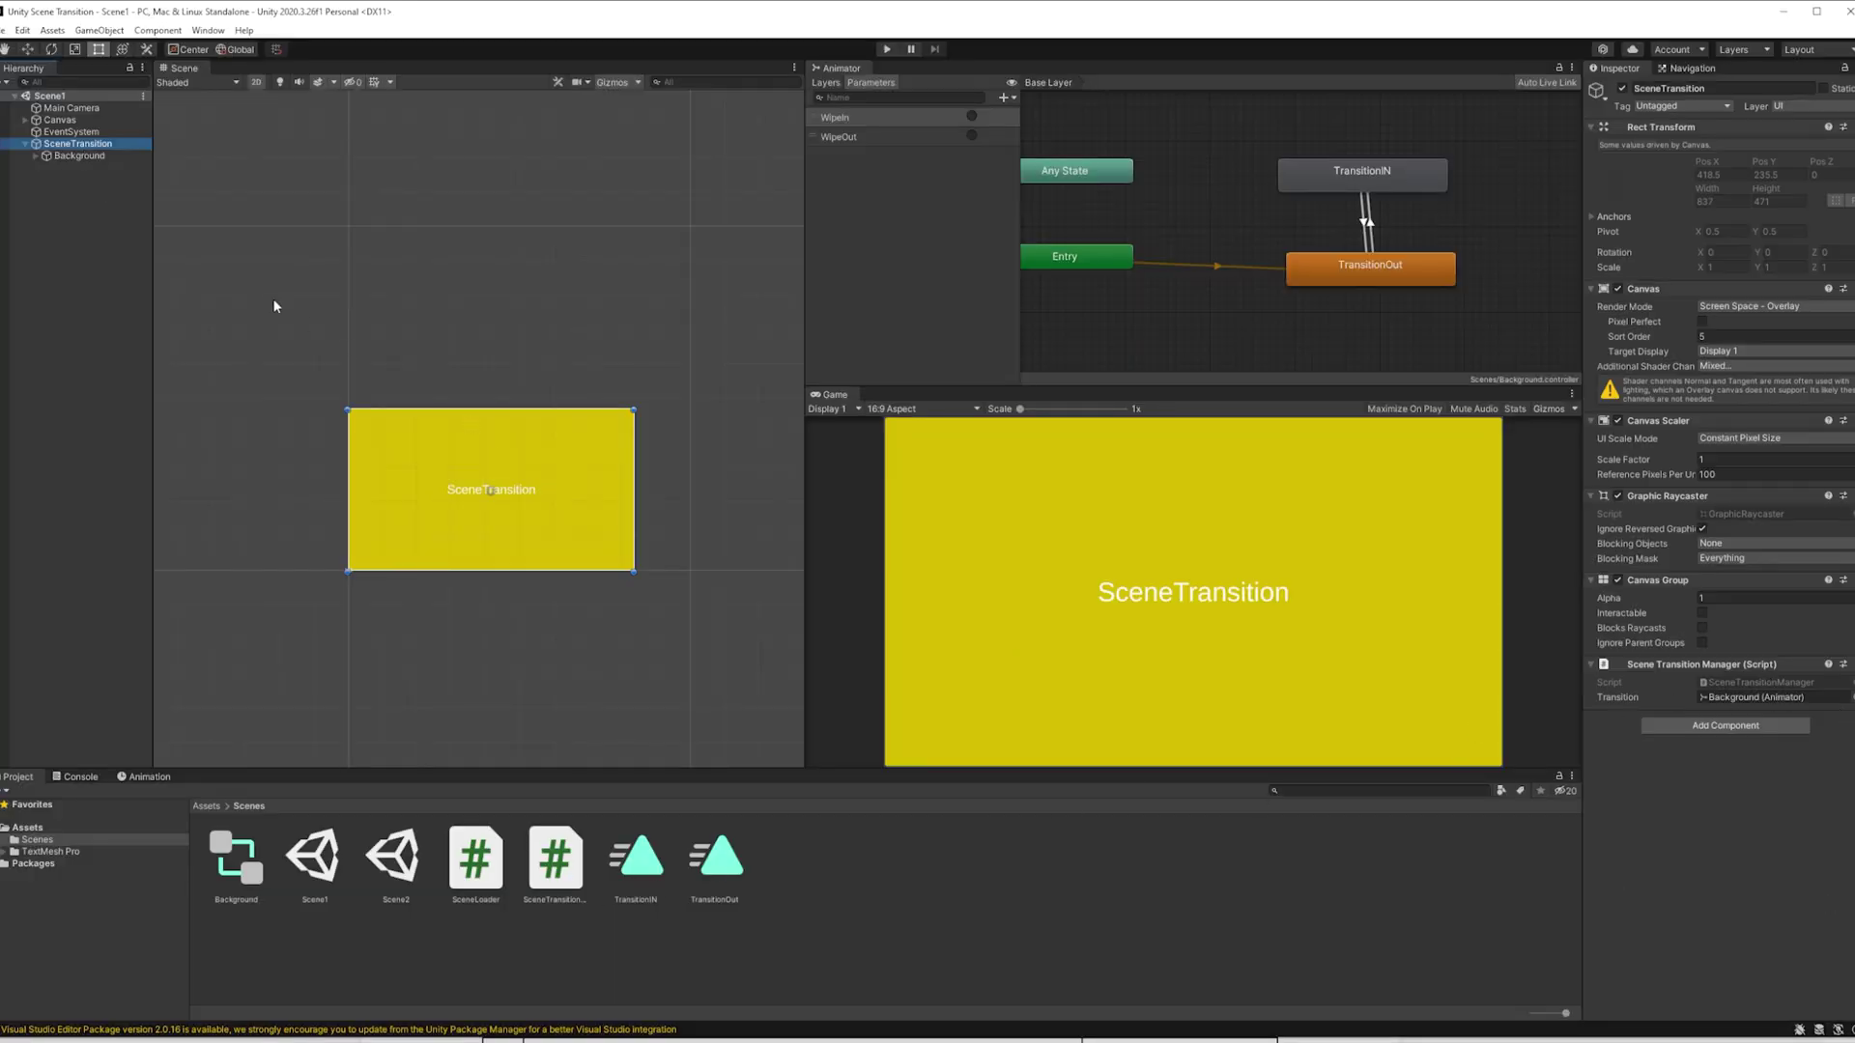
Step: In Unity, assign the Background child's Animator to the Transition field of SceneTransition's Scene Transition Manager and inspect Background's Animator component
{"action": "left_click_drag", "start_coordinate": [77, 156], "coordinate": [1746, 706]}
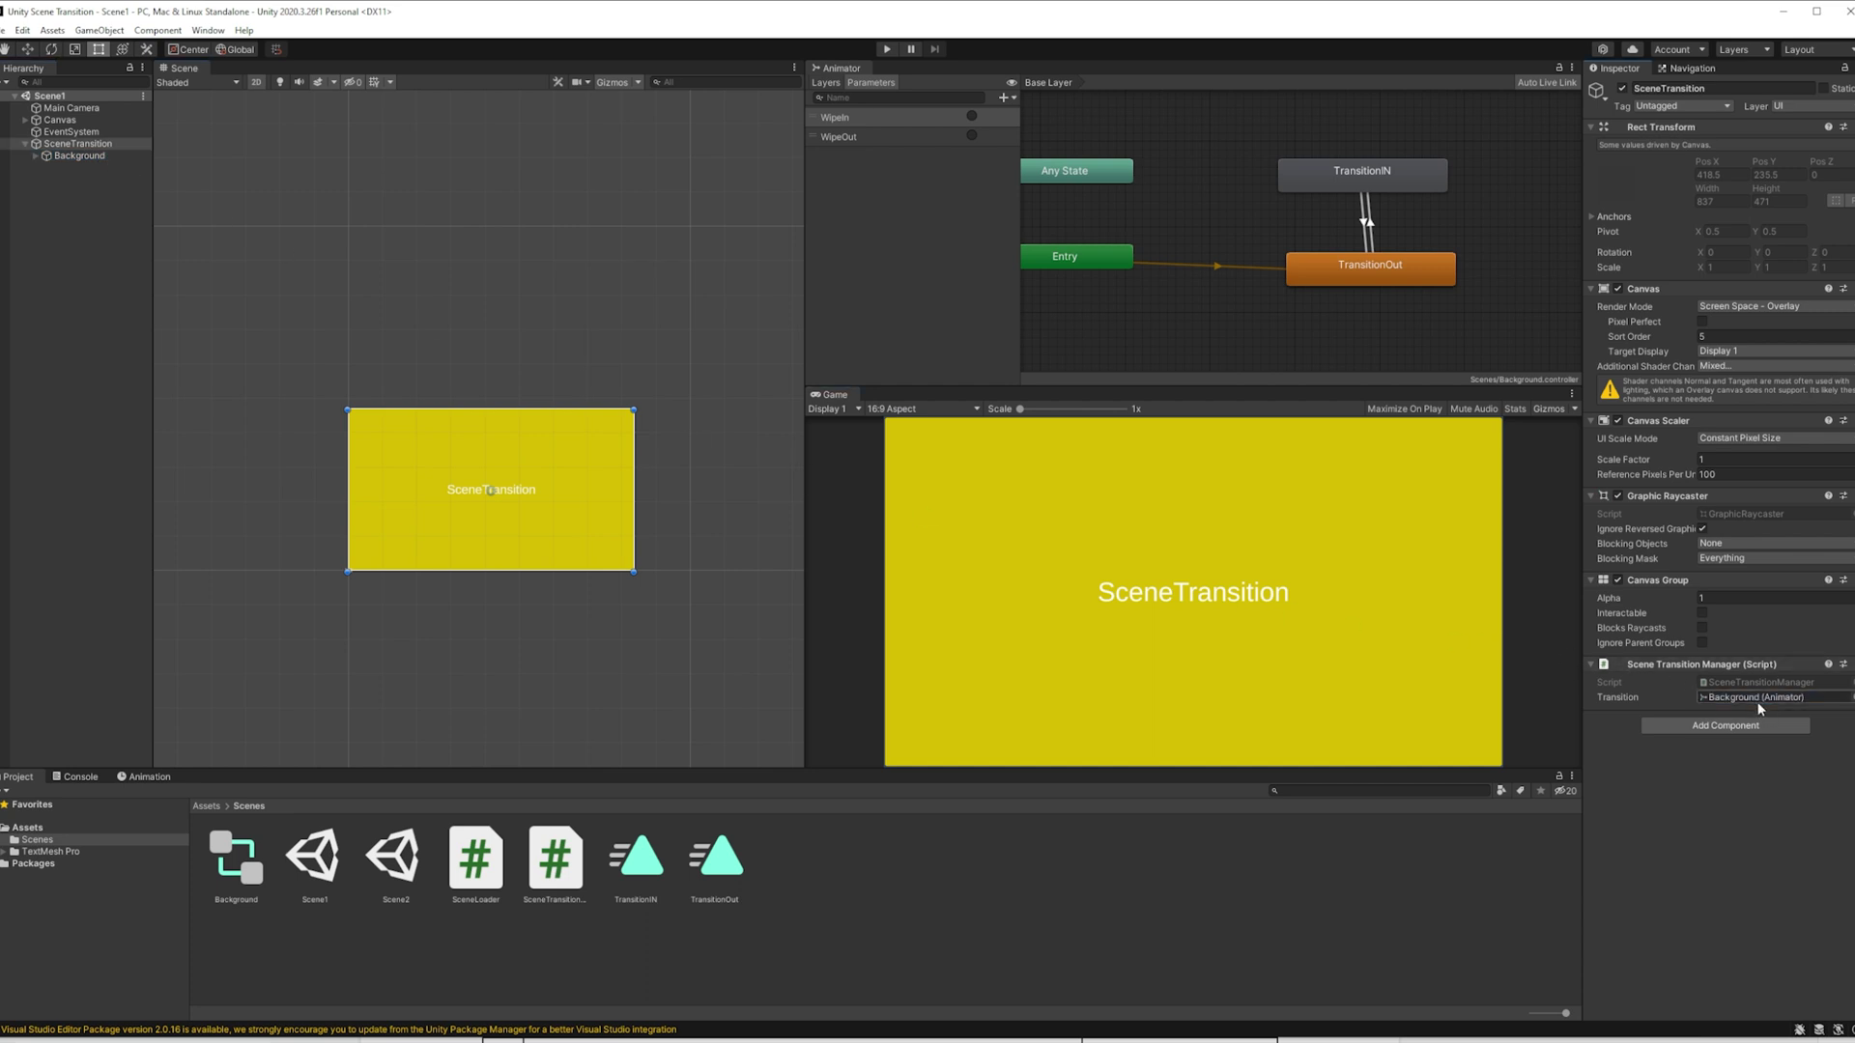
{"action": "left_click", "coordinate": [36, 156]}
{"action": "left_click", "coordinate": [70, 156]}
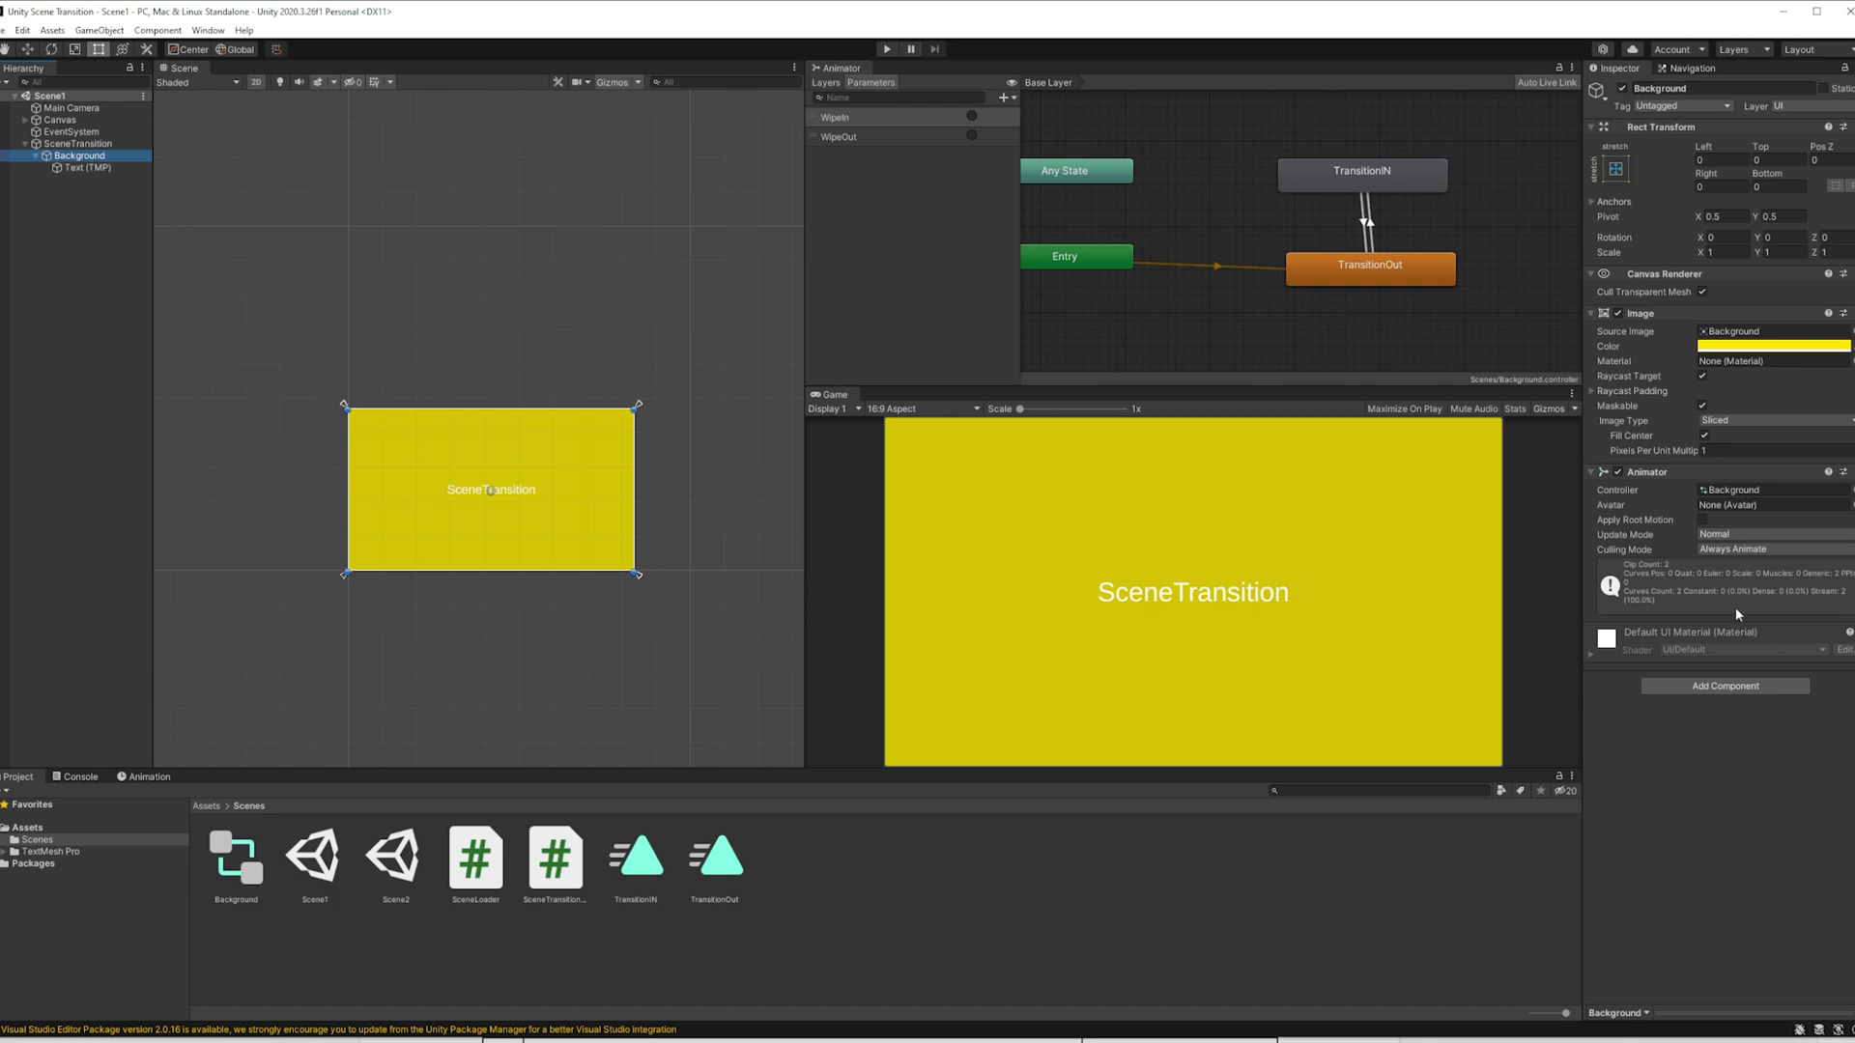
Step: Run the game and test the wipe transition by repeatedly switching between Scene 1 and Scene 2 with the load buttons
{"action": "left_click", "coordinate": [885, 49]}
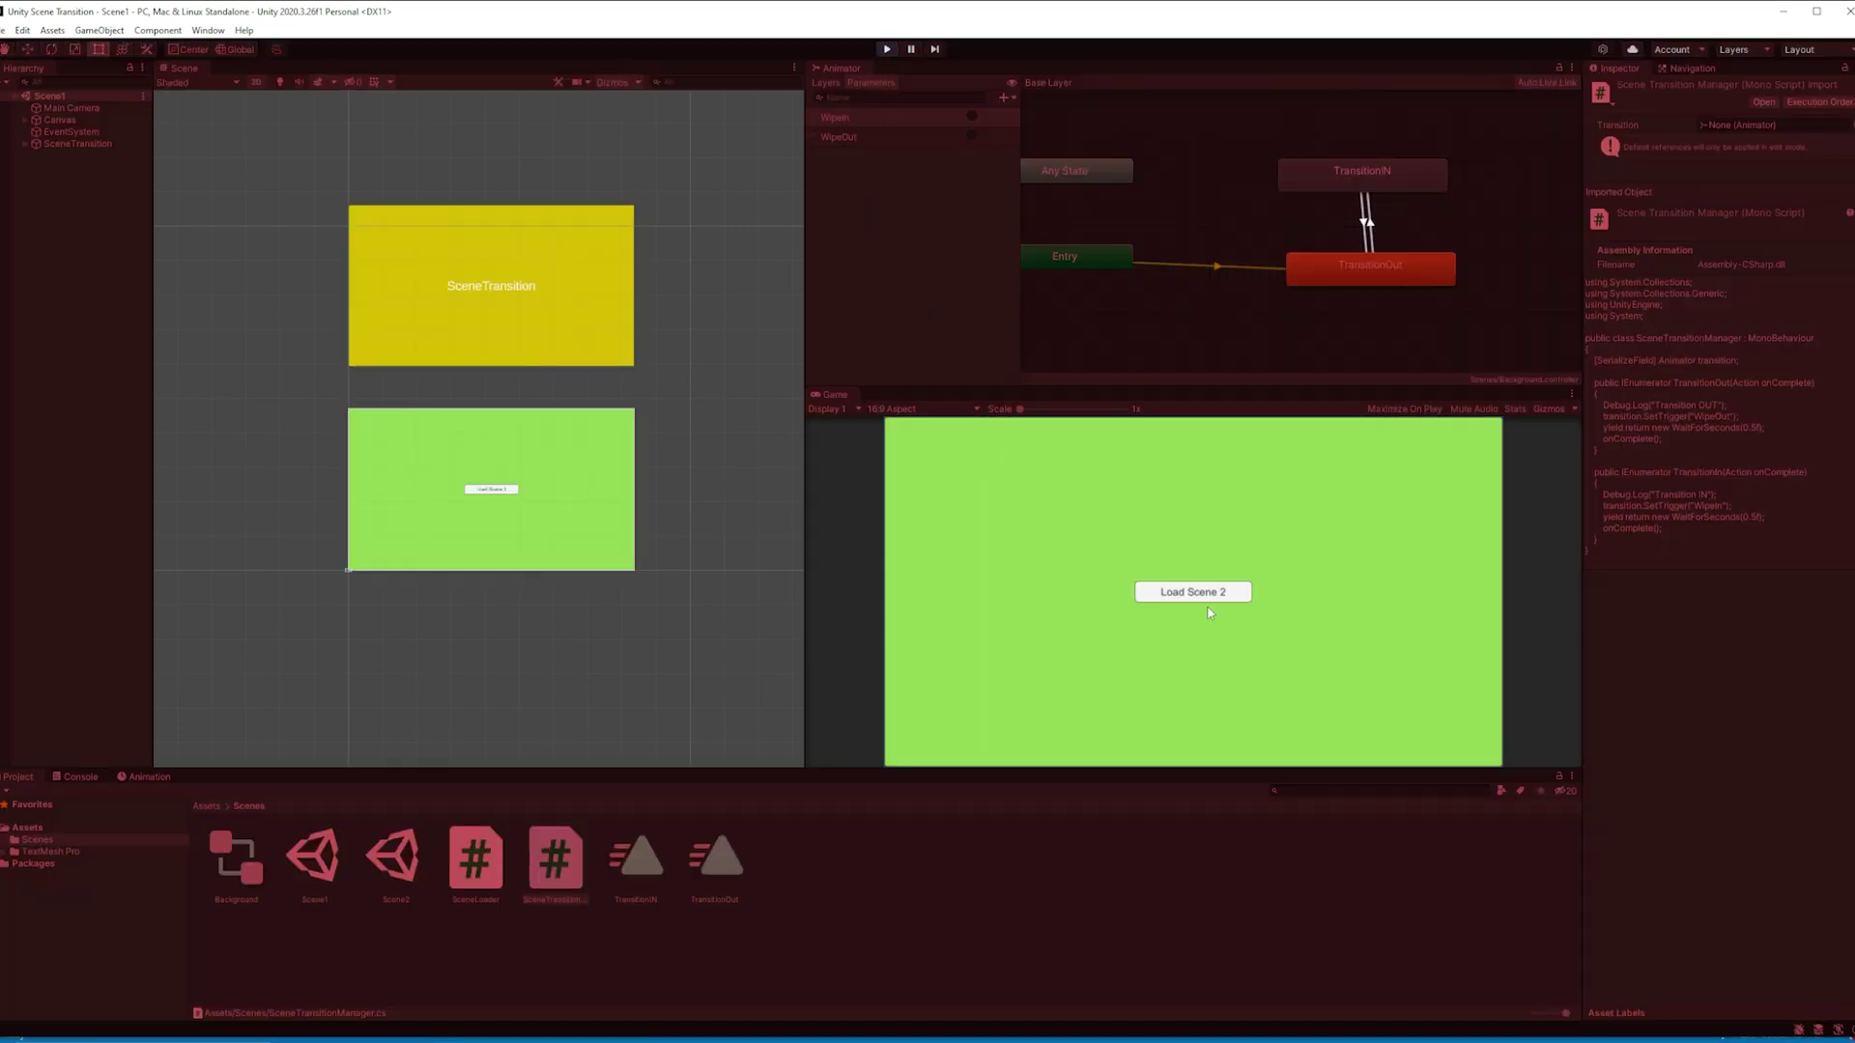
{"action": "left_click", "coordinate": [1203, 594]}
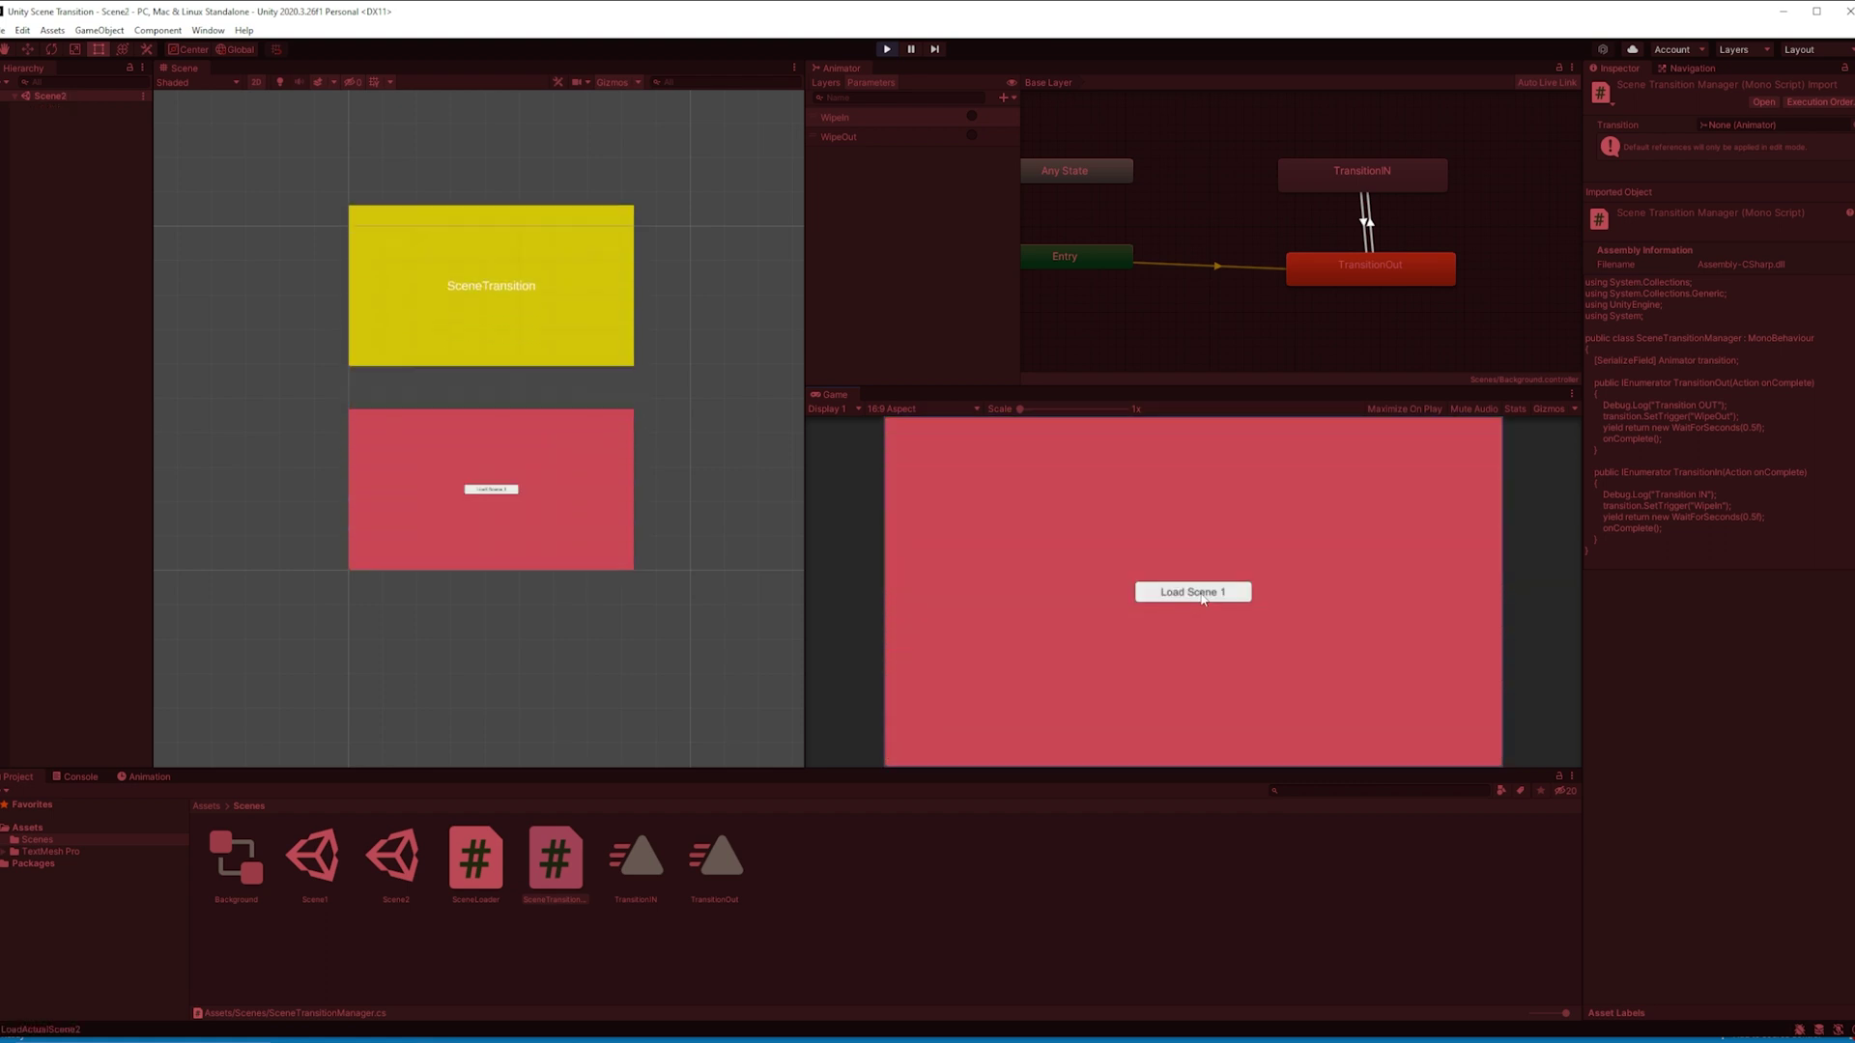
{"action": "left_click", "coordinate": [1202, 594]}
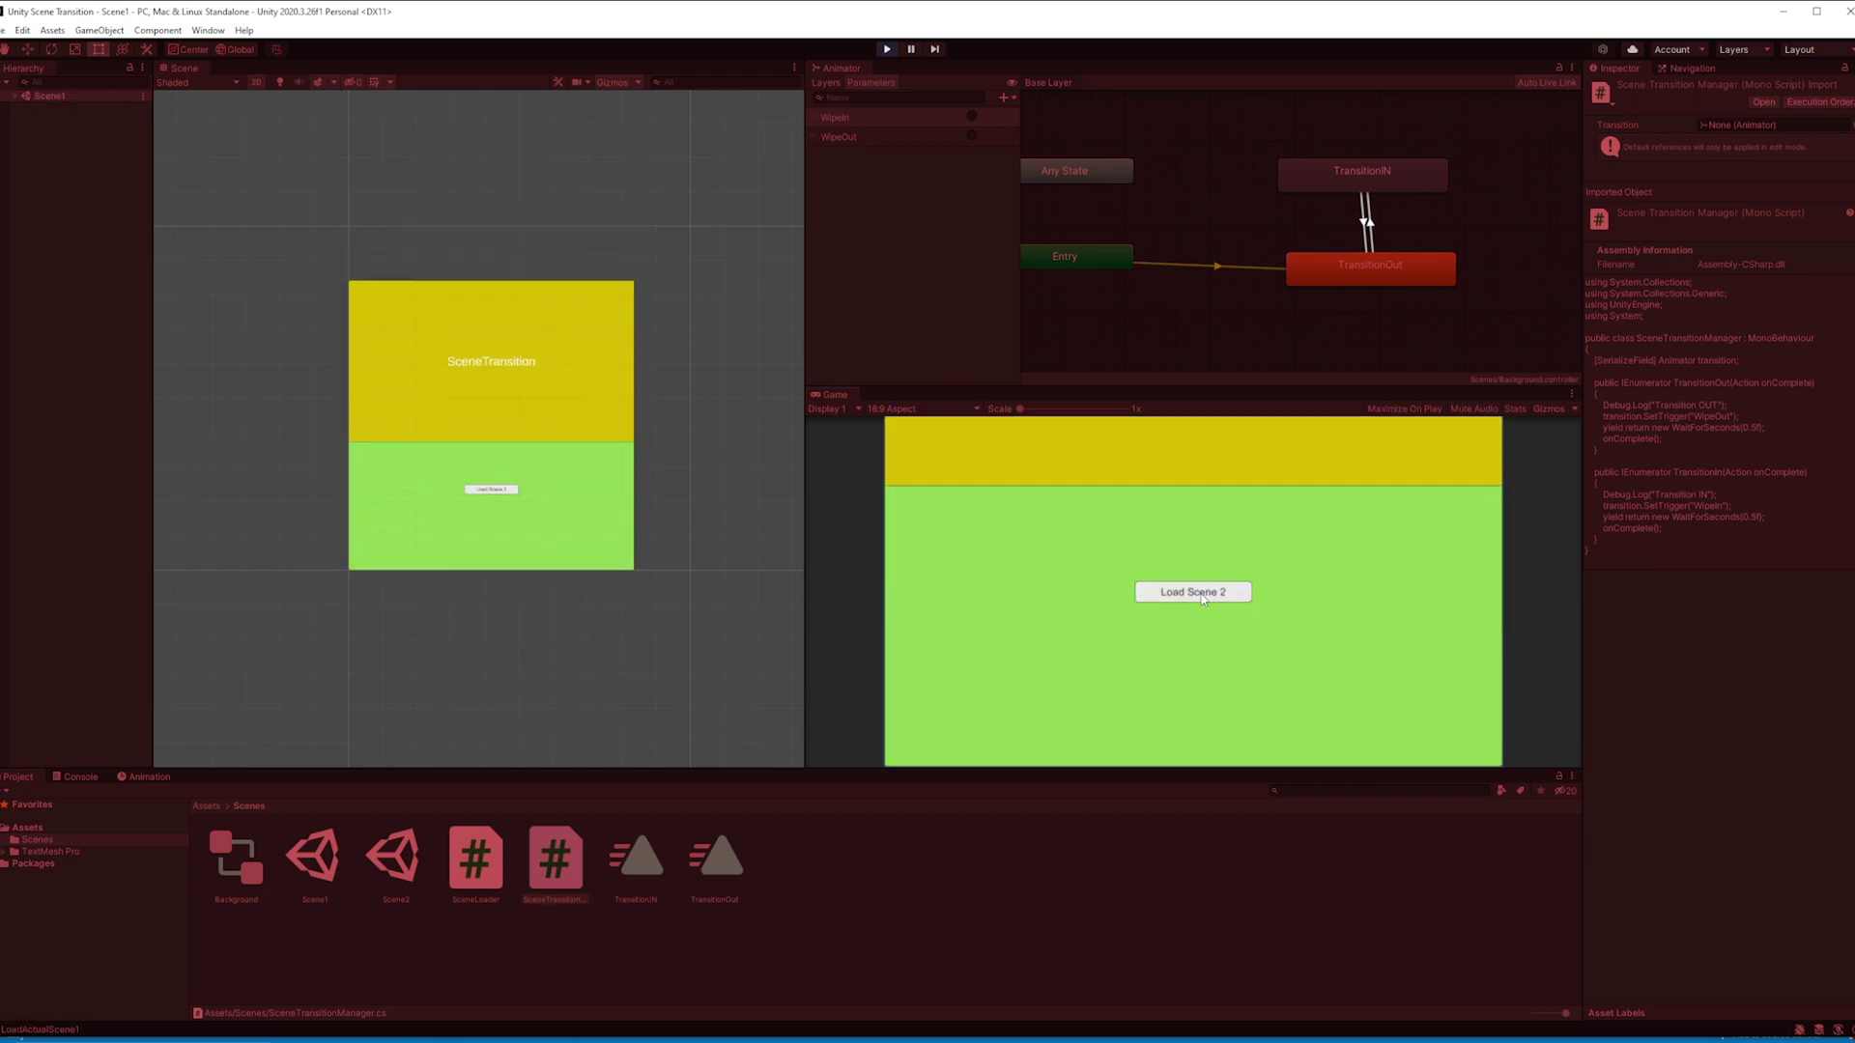
{"action": "left_click", "coordinate": [1203, 593]}
{"action": "left_click", "coordinate": [1203, 593]}
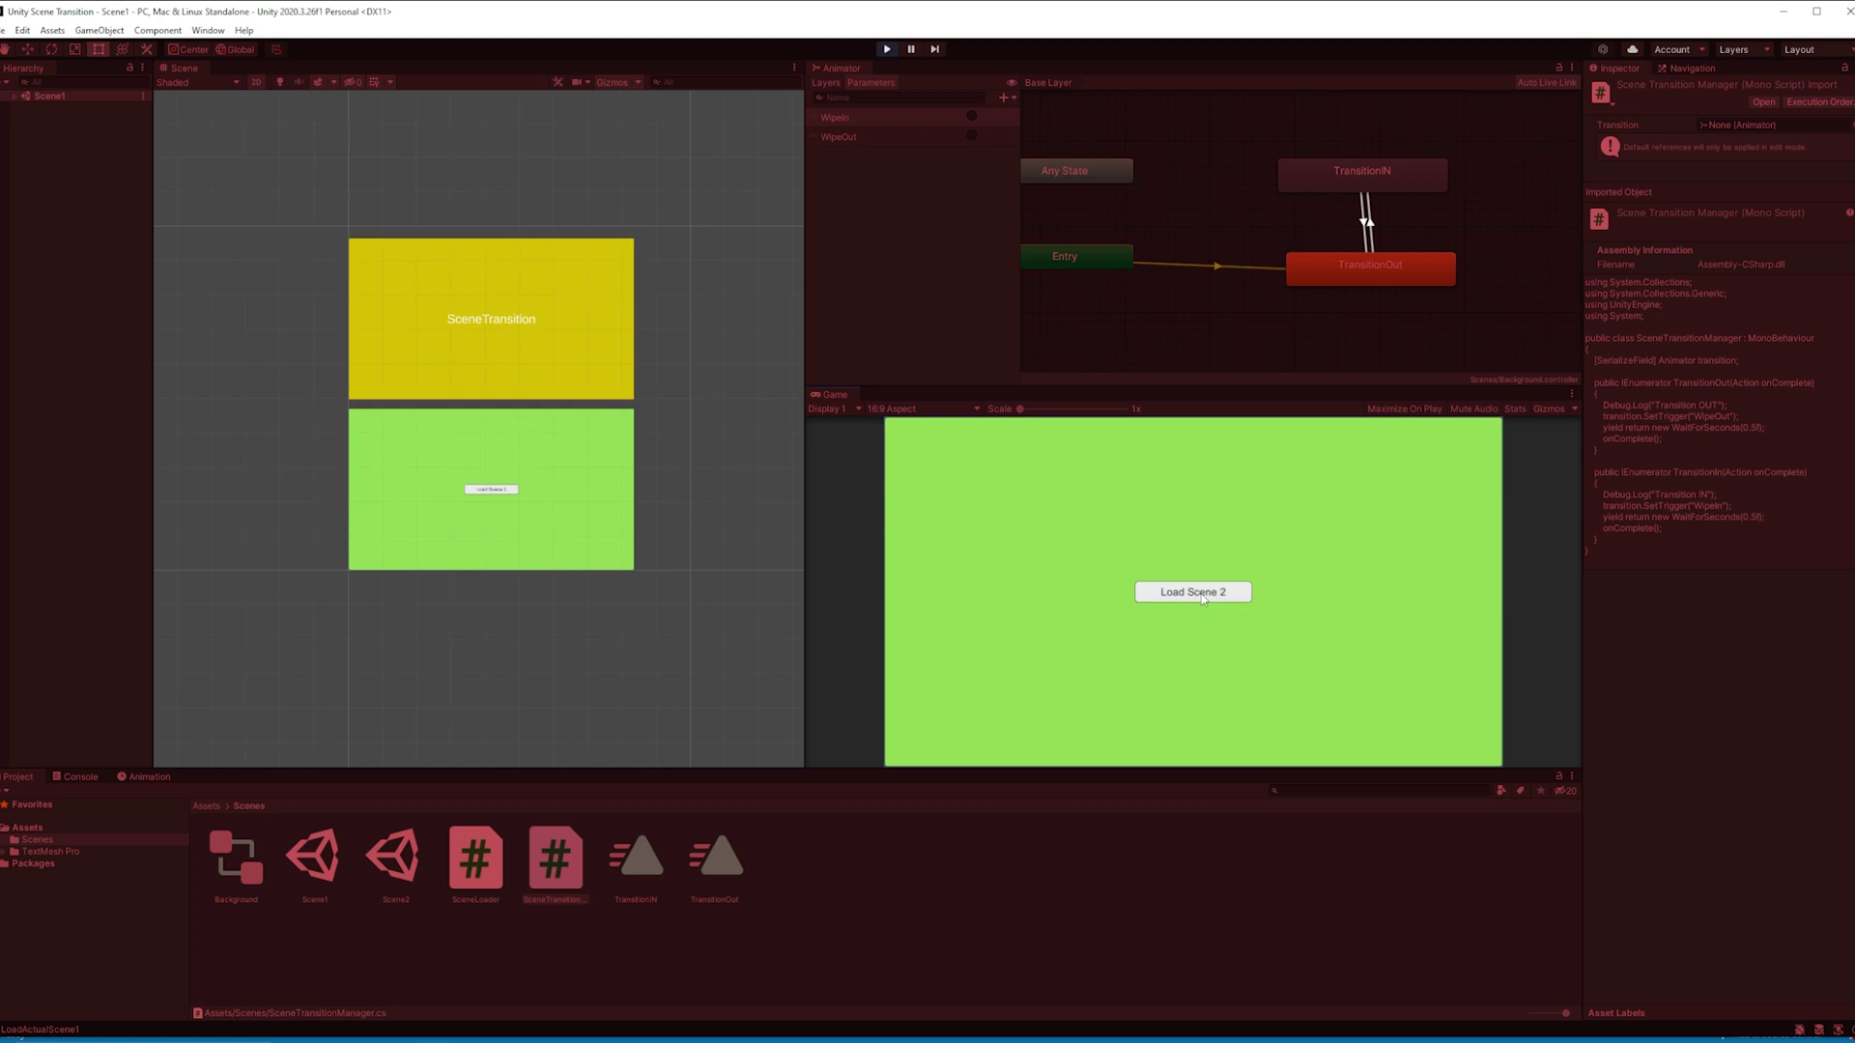
{"action": "left_click", "coordinate": [1202, 594]}
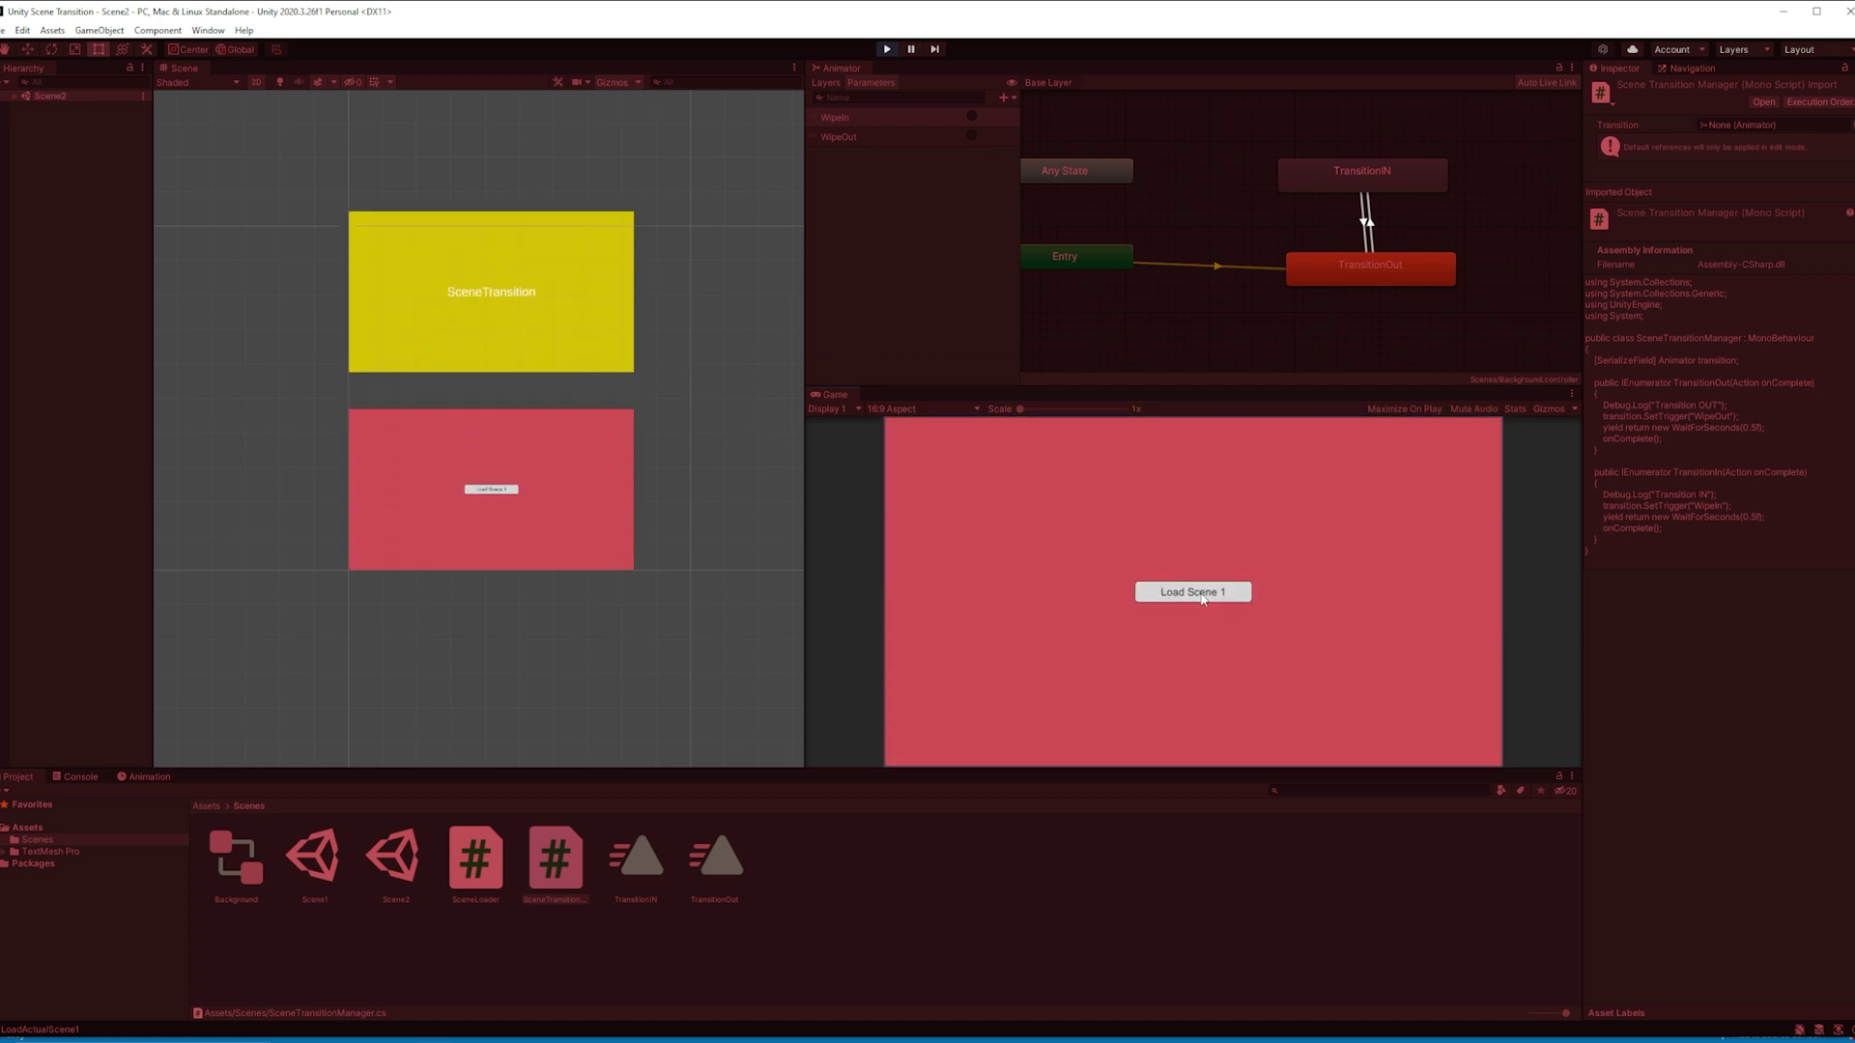
{"action": "left_click", "coordinate": [1203, 594]}
{"action": "left_click", "coordinate": [1202, 594]}
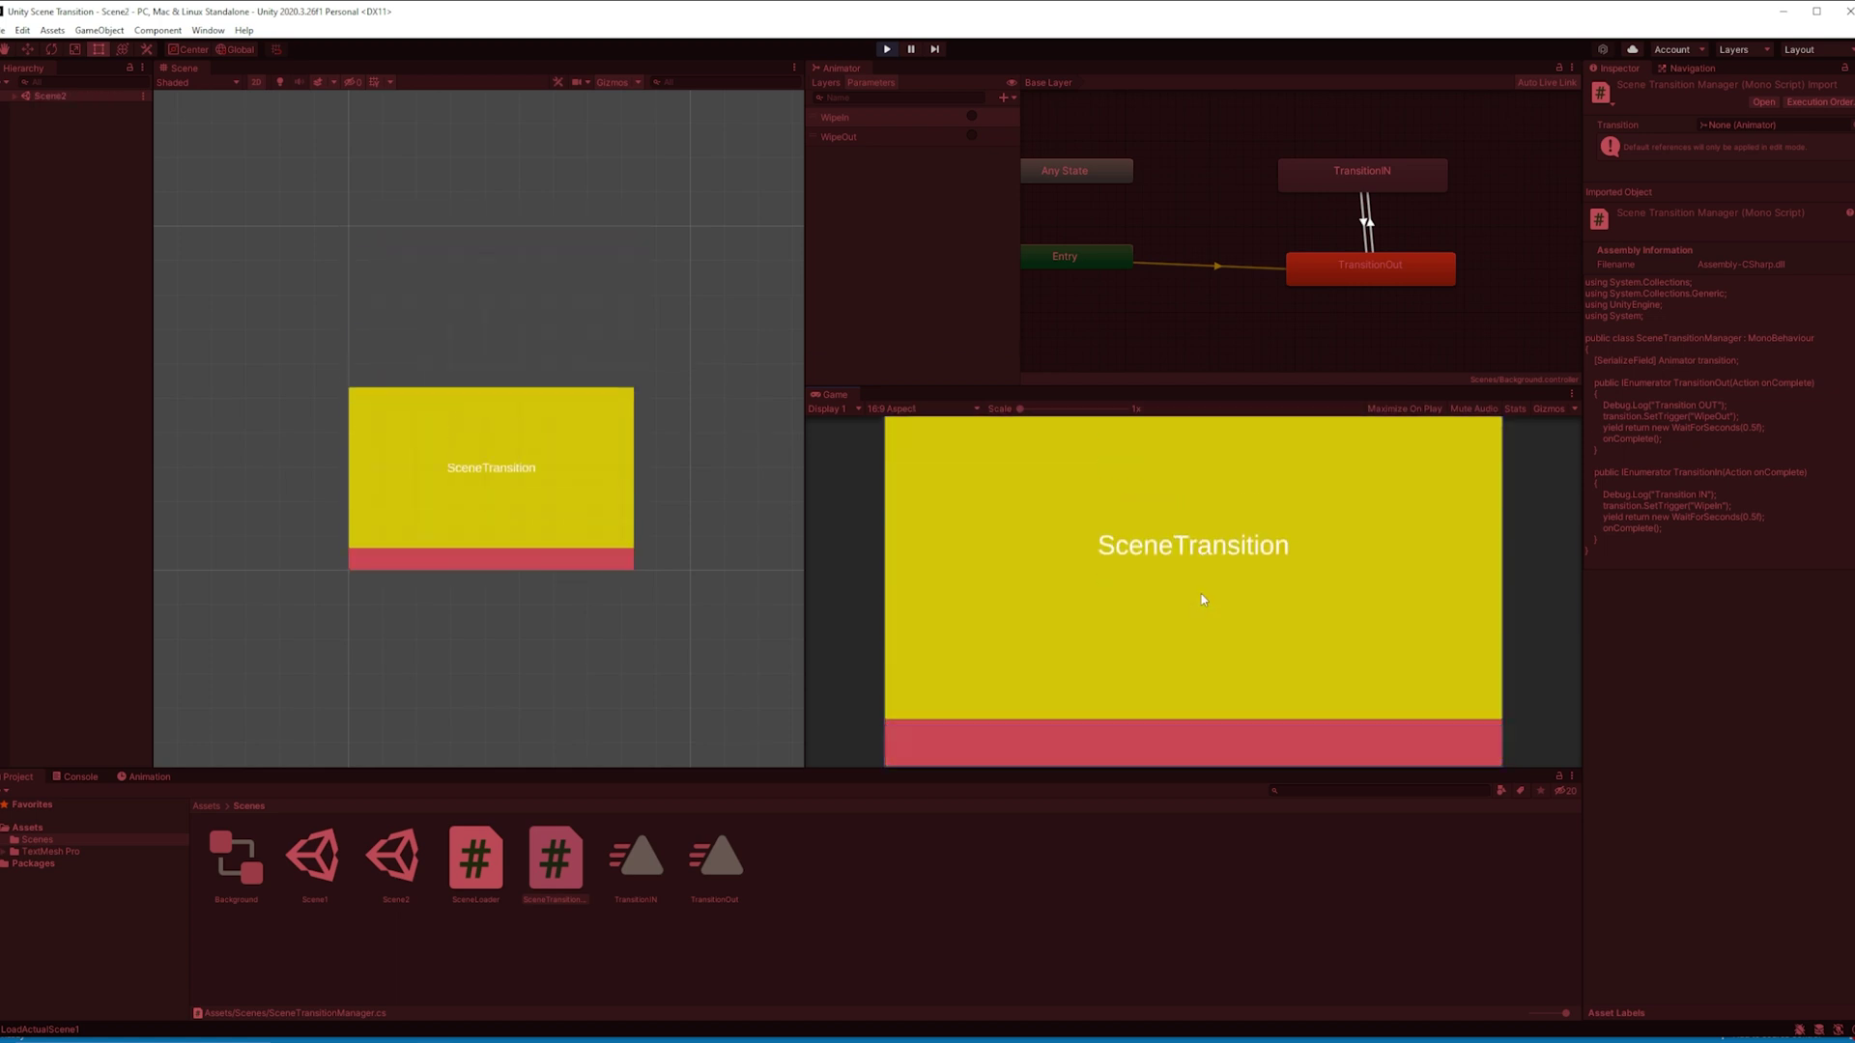
{"action": "left_click", "coordinate": [1203, 596]}
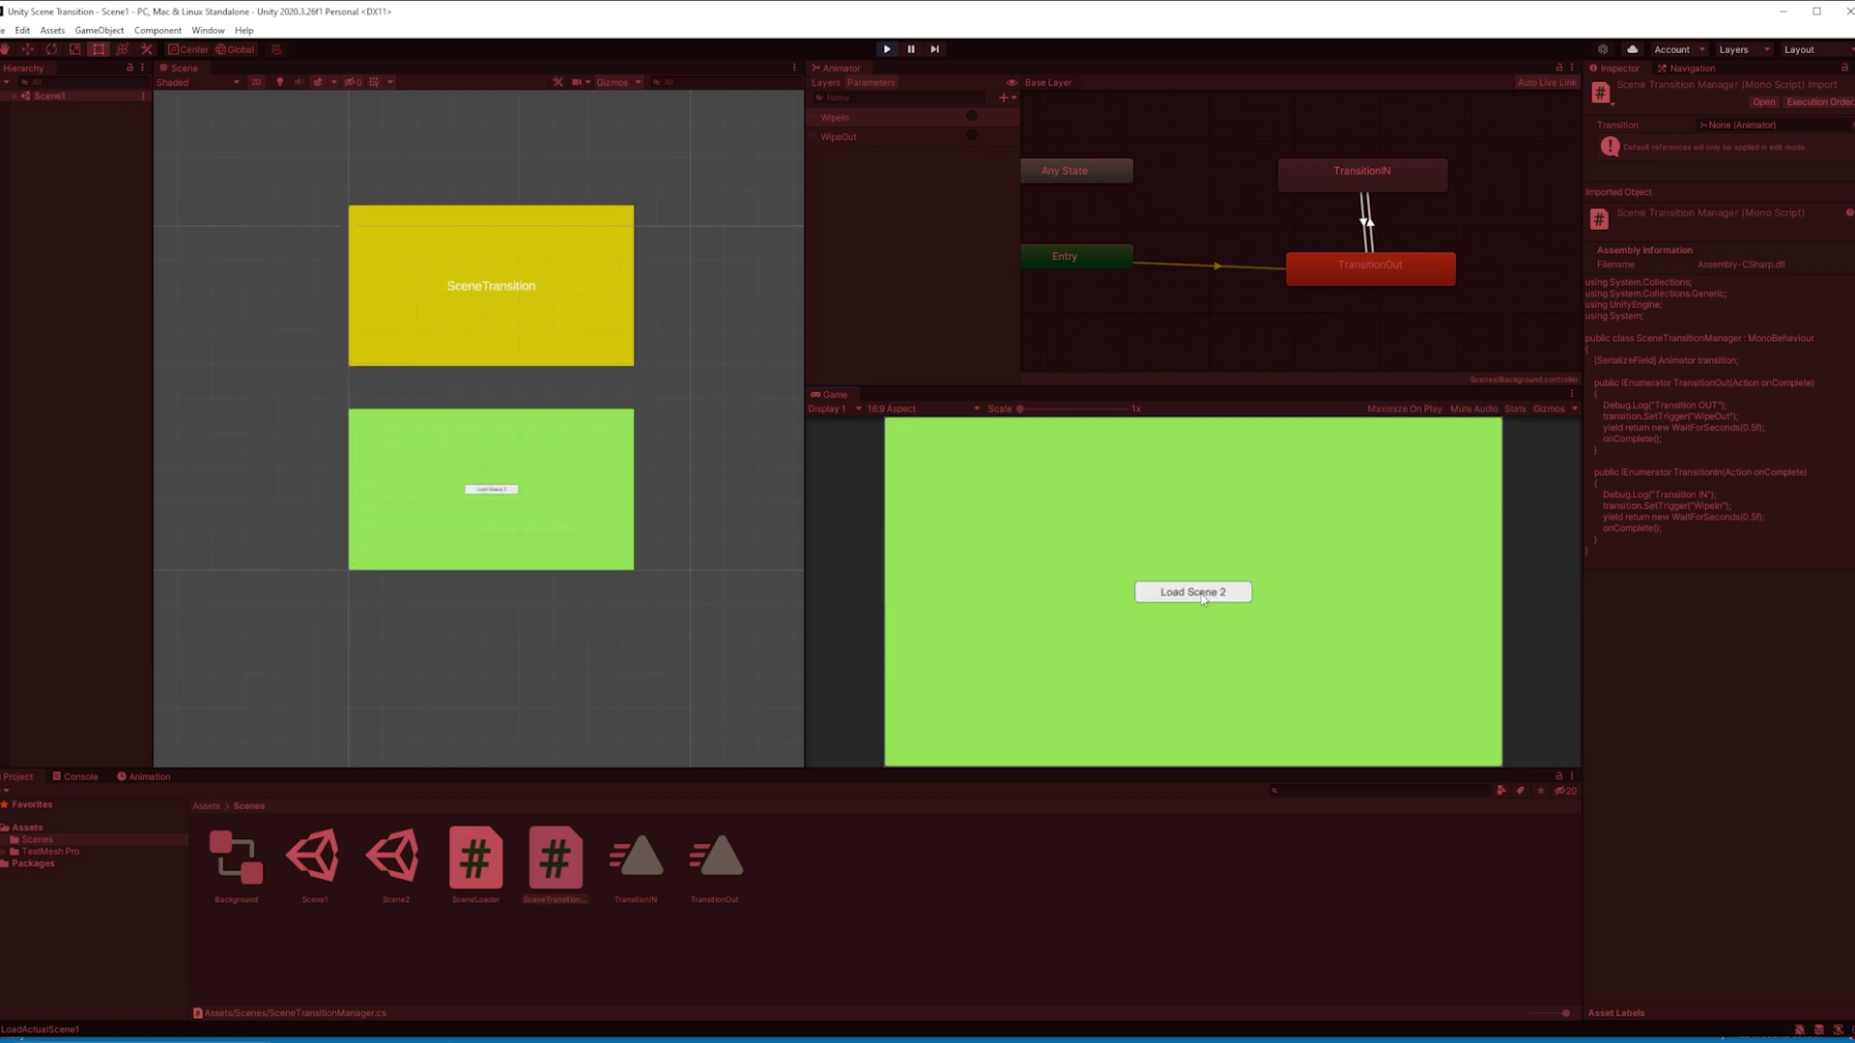